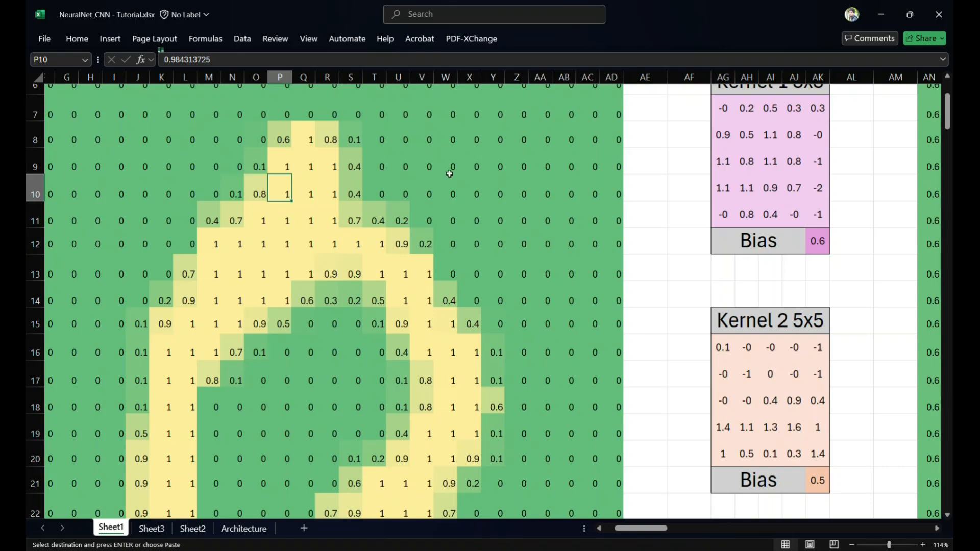
# Examine the network layers on Sheet1 from the Input Image through to the Output Prediction table
pyautogui.click(449, 174)
pyautogui.keyDown('ctrl'); pyautogui.scroll(-5, 451, 176); pyautogui.keyUp('ctrl')
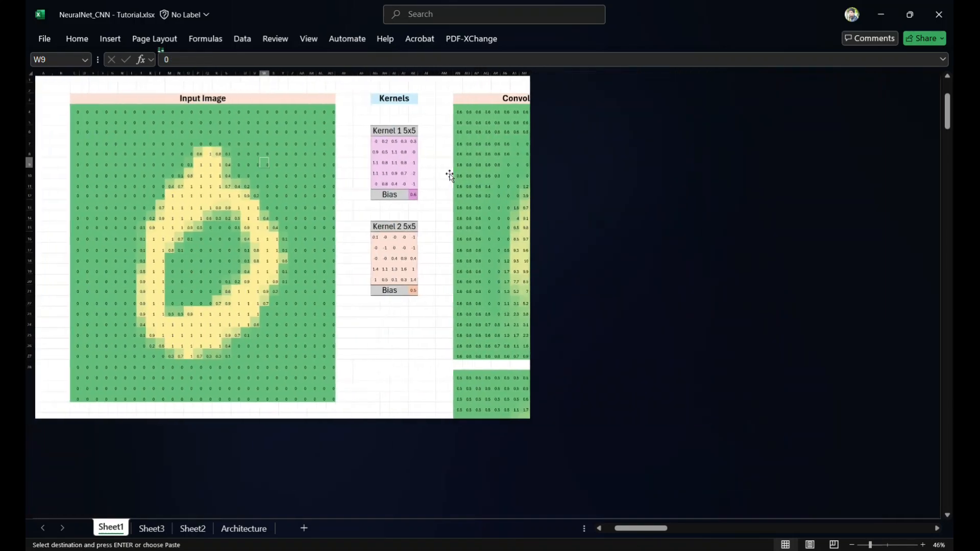
pyautogui.hscroll(15, 477, 223)
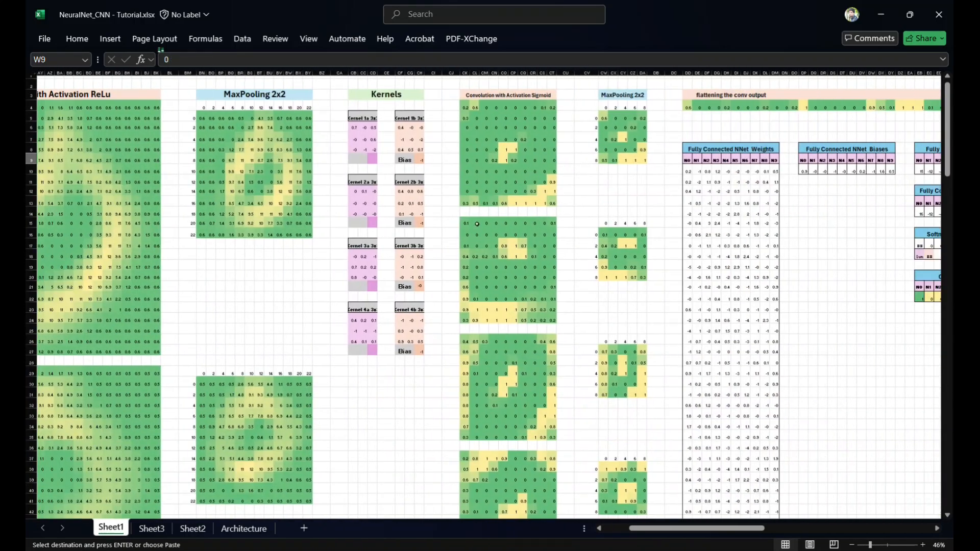
pyautogui.hscroll(2, 612, 173)
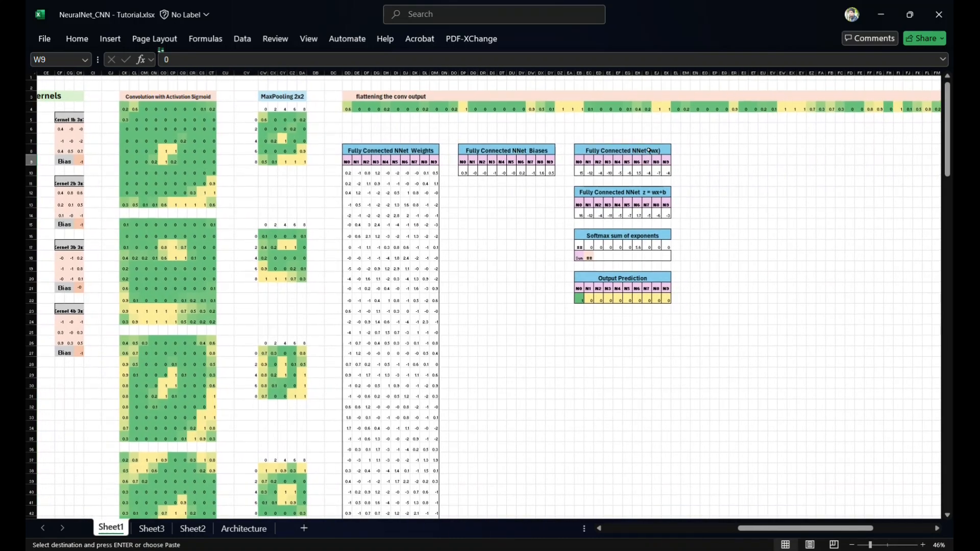
pyautogui.hscroll(2, 682, 247)
pyautogui.keyDown('ctrl'); pyautogui.scroll(5, 683, 247); pyautogui.keyUp('ctrl')
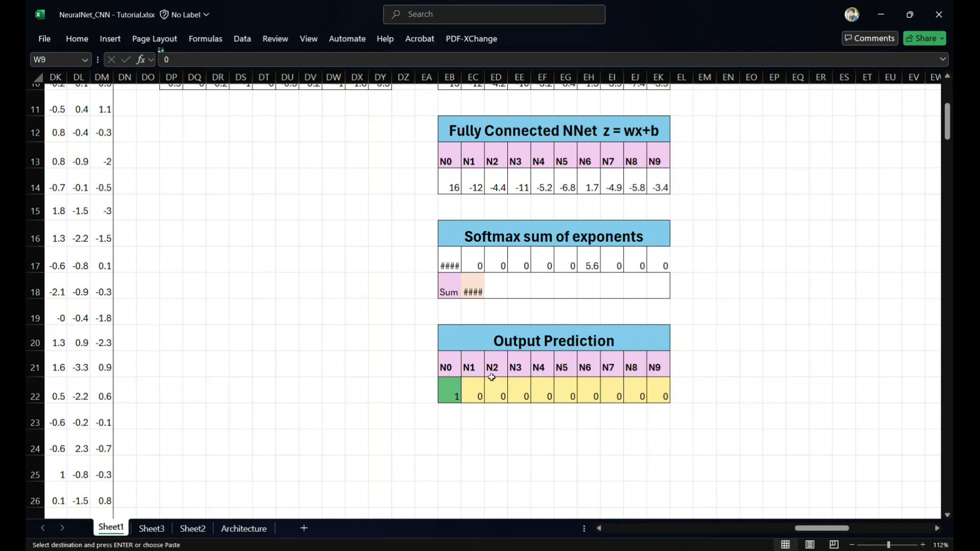
pyautogui.keyDown('ctrl'); pyautogui.scroll(-5, 452, 386); pyautogui.keyUp('ctrl')
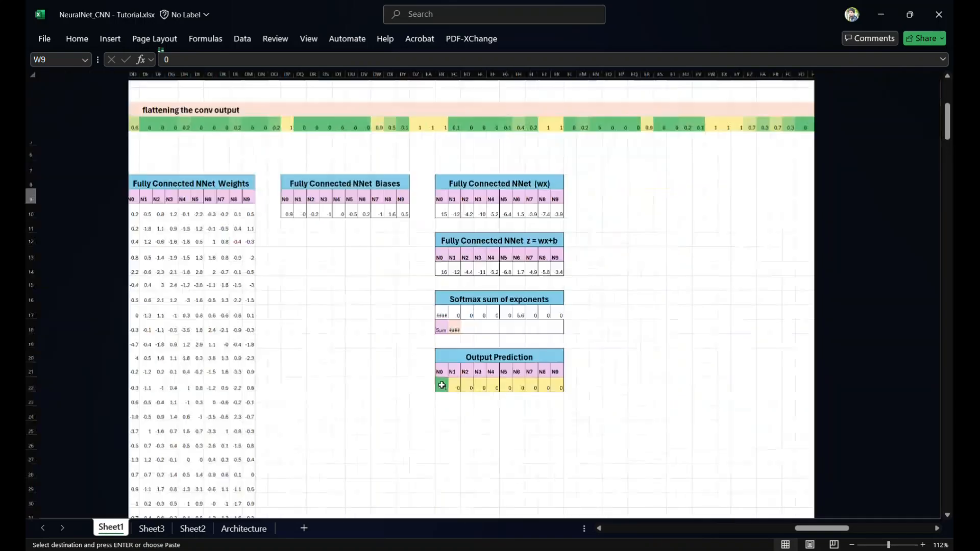
pyautogui.hscroll(-6, 442, 384)
pyautogui.hscroll(-6, 442, 385)
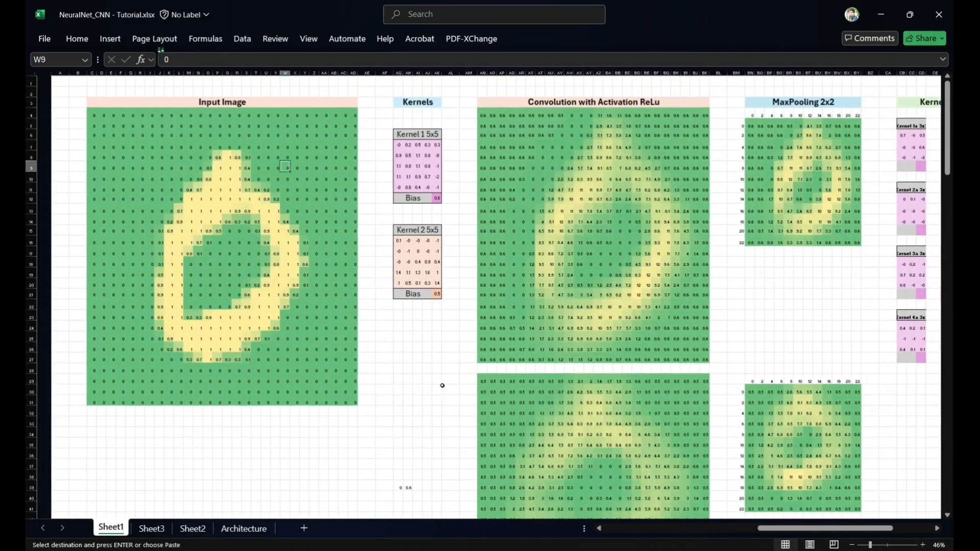
# Paste the copied digit matrix into the Input Image grid starting at cell C4
pyautogui.keyDown('ctrl'); pyautogui.scroll(2, 101, 140); pyautogui.keyUp('ctrl')
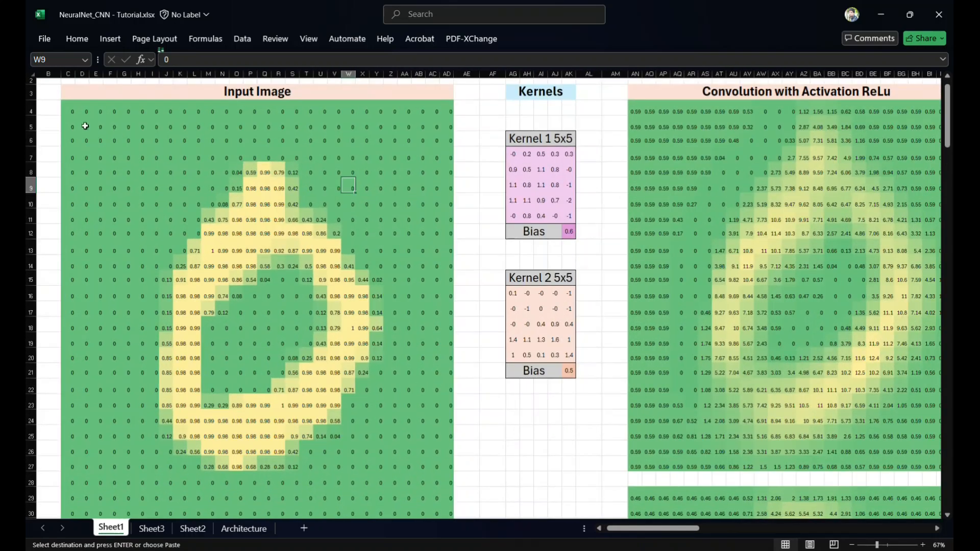
pyautogui.click(70, 112)
pyautogui.hotkey('ctrl', 'v')
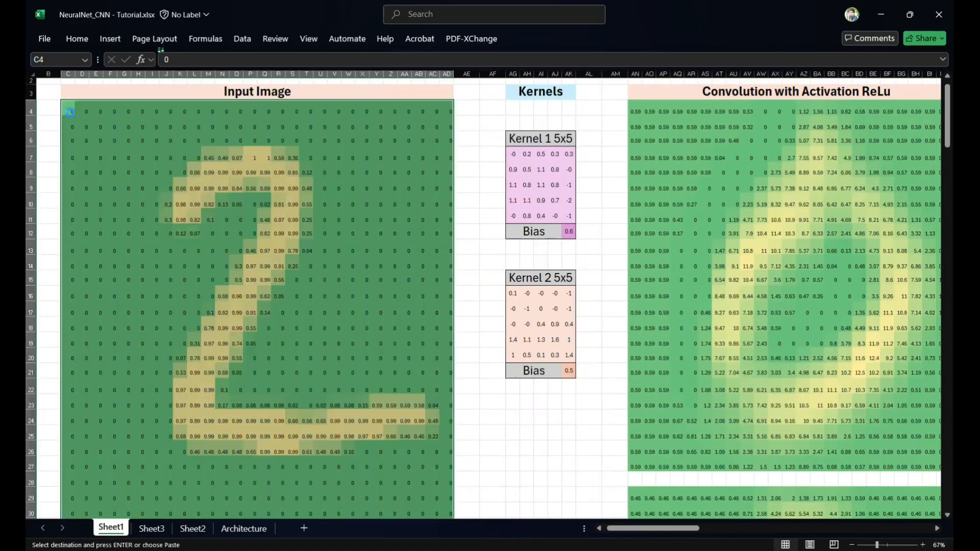
pyautogui.click(308, 258)
# Follow the pasted digit through the convolution and pooling layers and check the Output Prediction table
pyautogui.keyDown('ctrl'); pyautogui.scroll(-2, 308, 257); pyautogui.keyUp('ctrl')
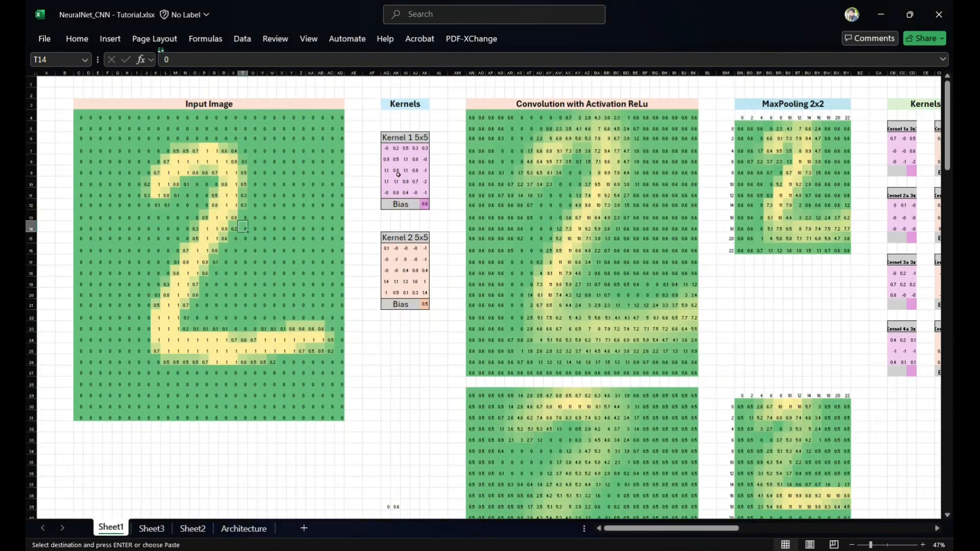
pyautogui.hscroll(10, 482, 253)
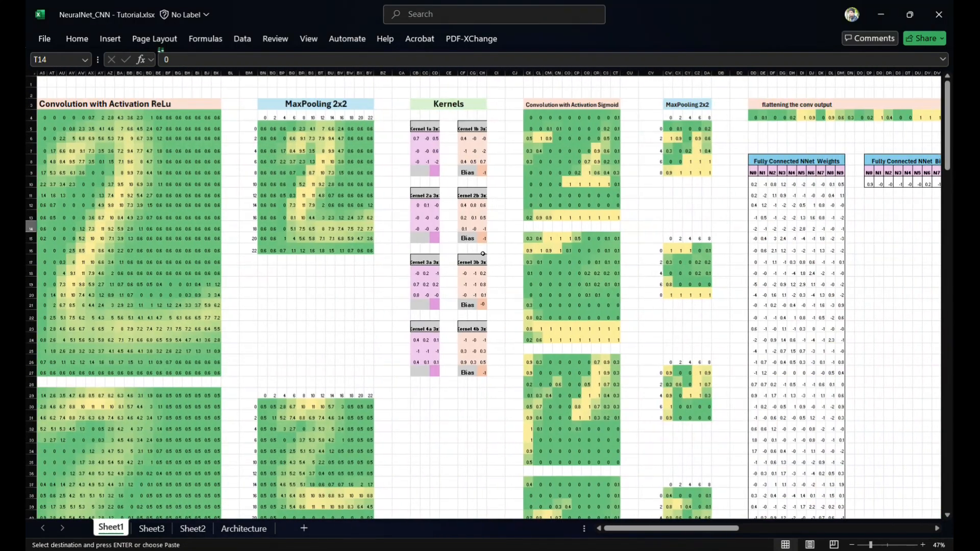
pyautogui.hscroll(2, 483, 253)
pyautogui.hscroll(1, 483, 253)
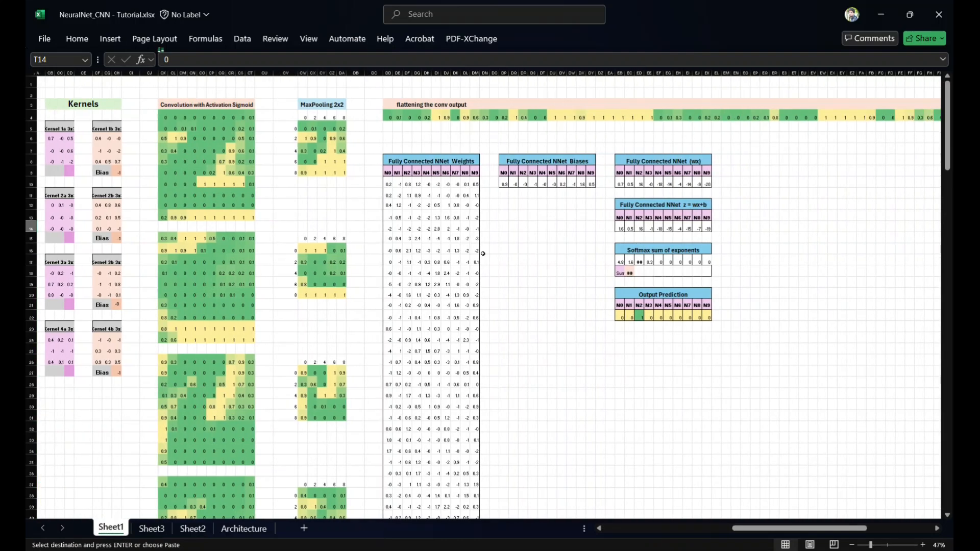
pyautogui.scroll(6, 710, 317)
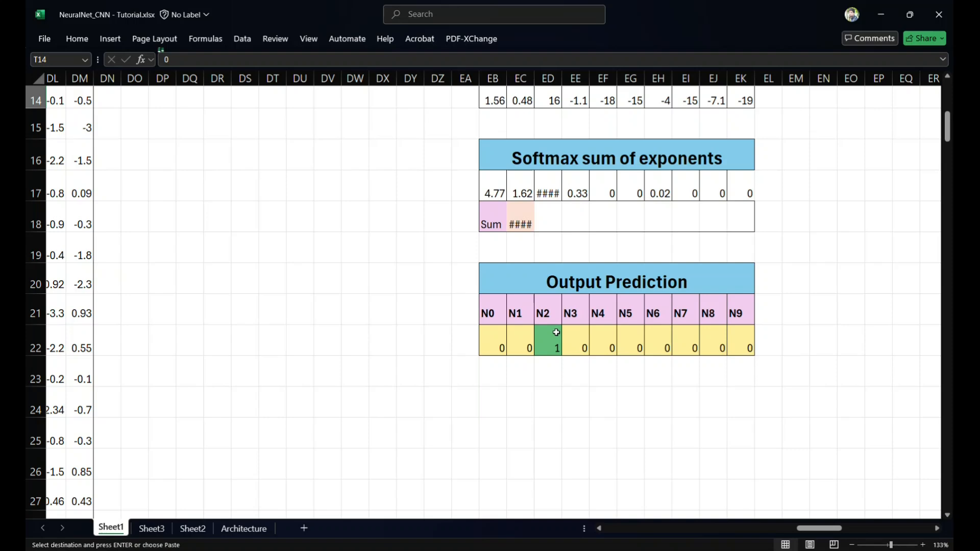
pyautogui.click(450, 369)
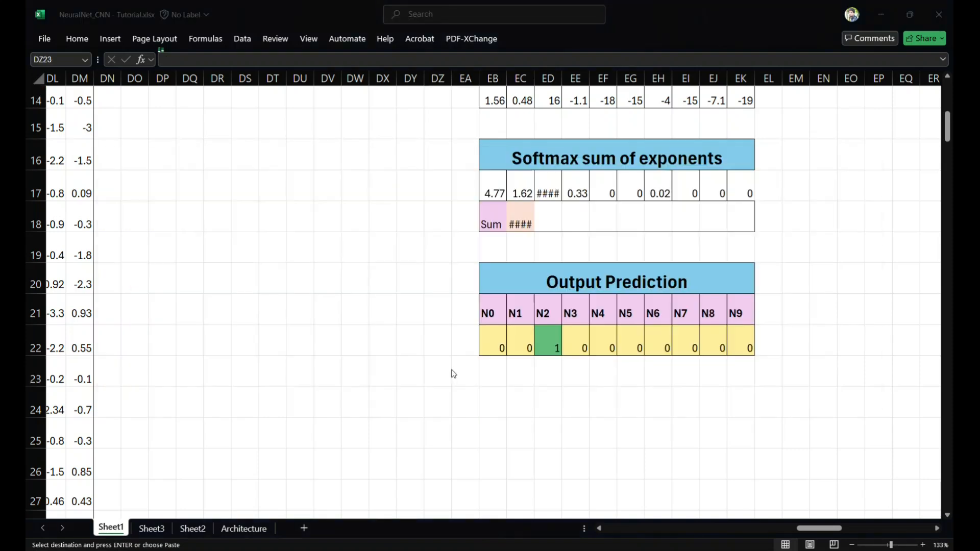
# Copy the first normalized digit block, starting at AD1 in sample_data.csv, into the Input Image grid at C4 of NeuralNet_CNN - Tutorial.xlsx
pyautogui.hotkey('alt', 'Tab')
pyautogui.hotkey('alt', 'Tab')
pyautogui.hotkey('alt', 'Tab')
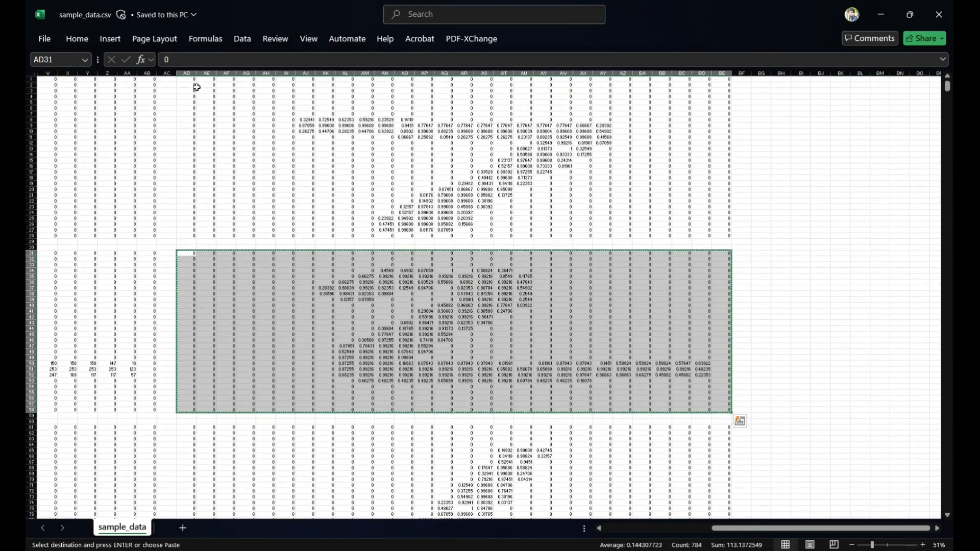
pyautogui.click(193, 81)
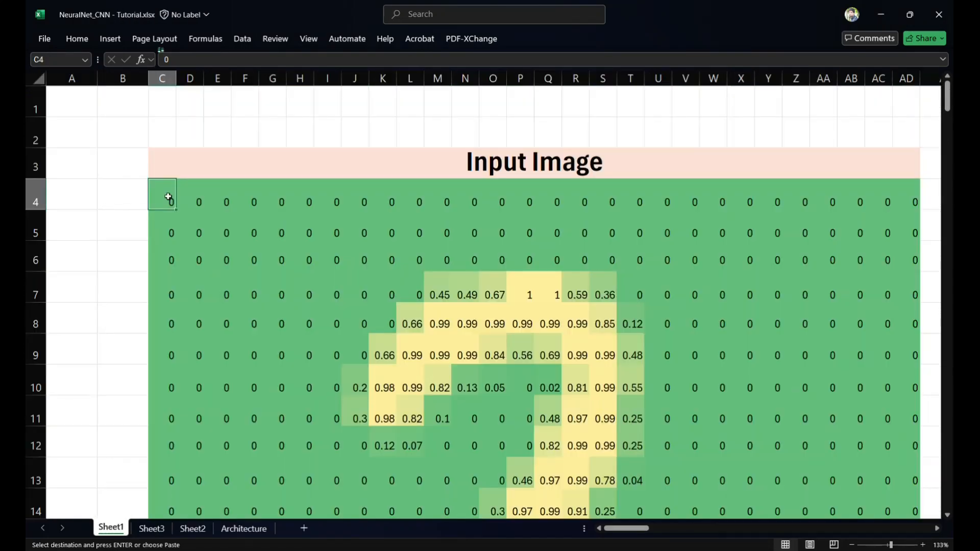
pyautogui.hotkey('ctrl', 'a')
# Trace the new digit through the layers and inspect the N7 cell of the Output Prediction table
pyautogui.scroll(-5, 273, 227)
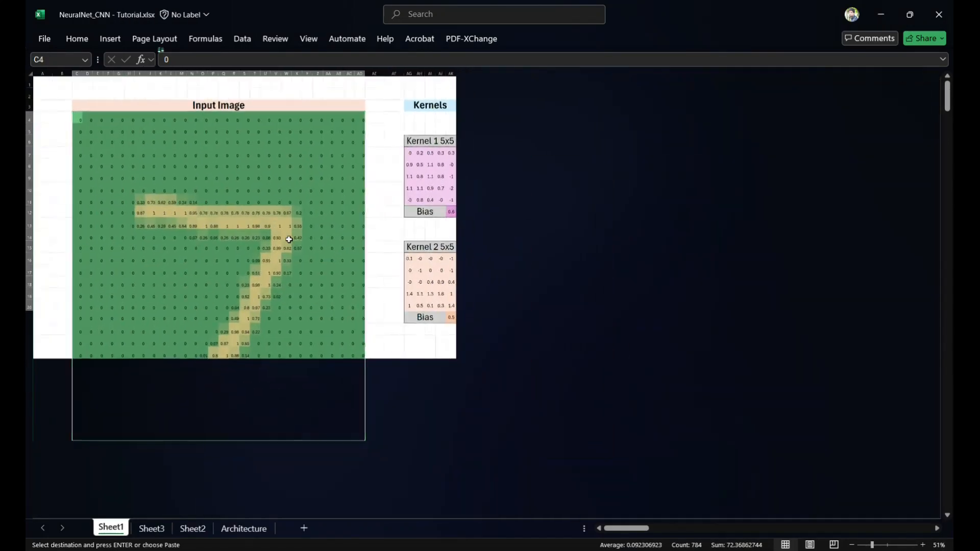
pyautogui.hscroll(10, 595, 318)
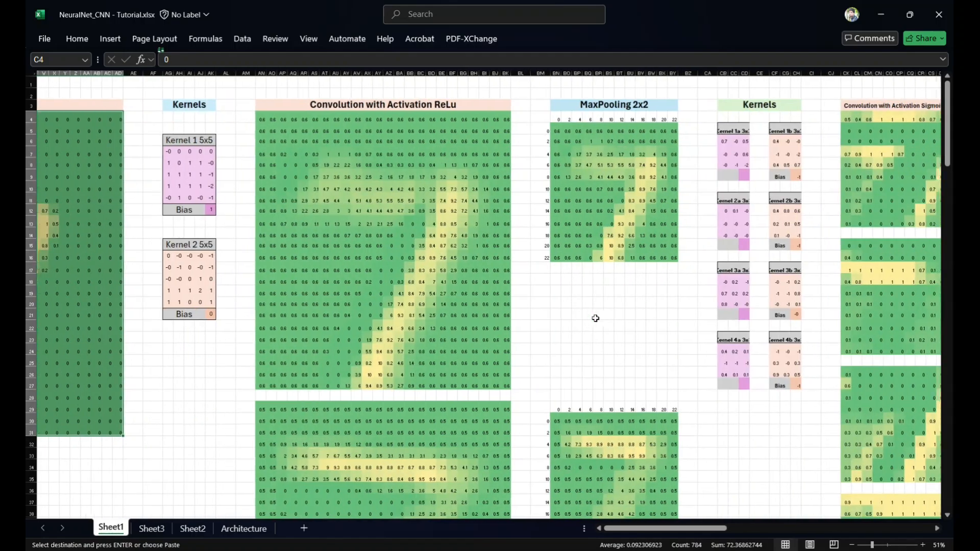
pyautogui.scroll(8, 595, 317)
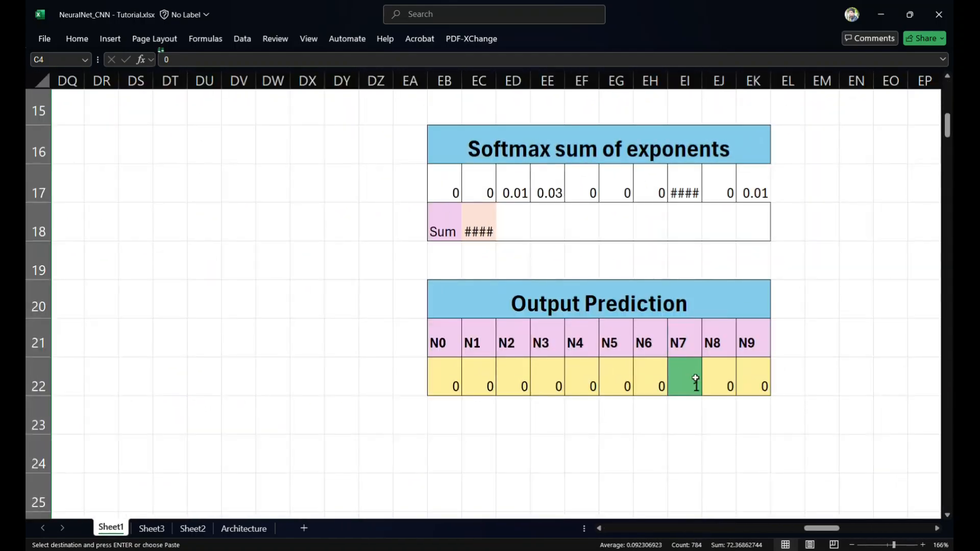
pyautogui.click(695, 379)
# Examine the model's parameters by highlighting part of the Fully Connected NNet Weights and the Kernel 1 5x5 values
pyautogui.scroll(-8, 335, 351)
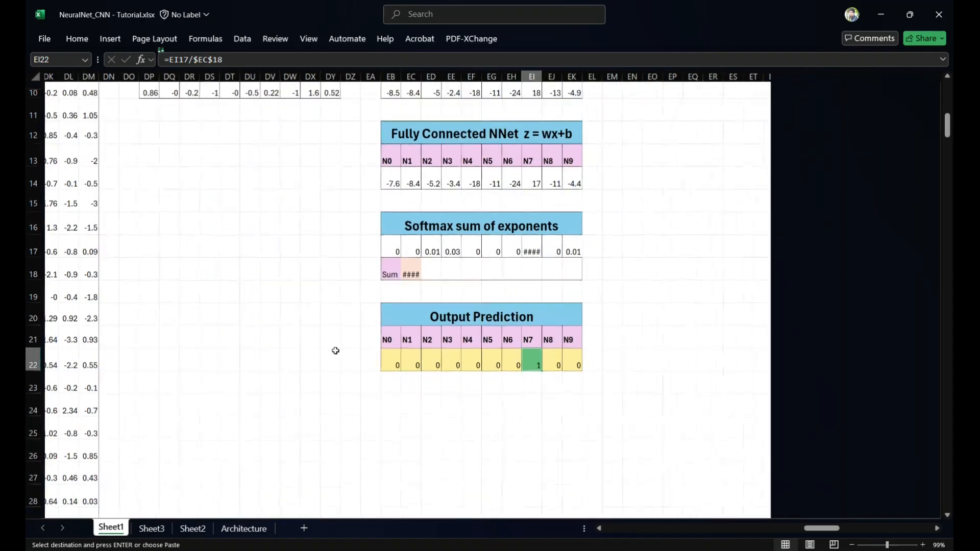
pyautogui.scroll(-1, 335, 350)
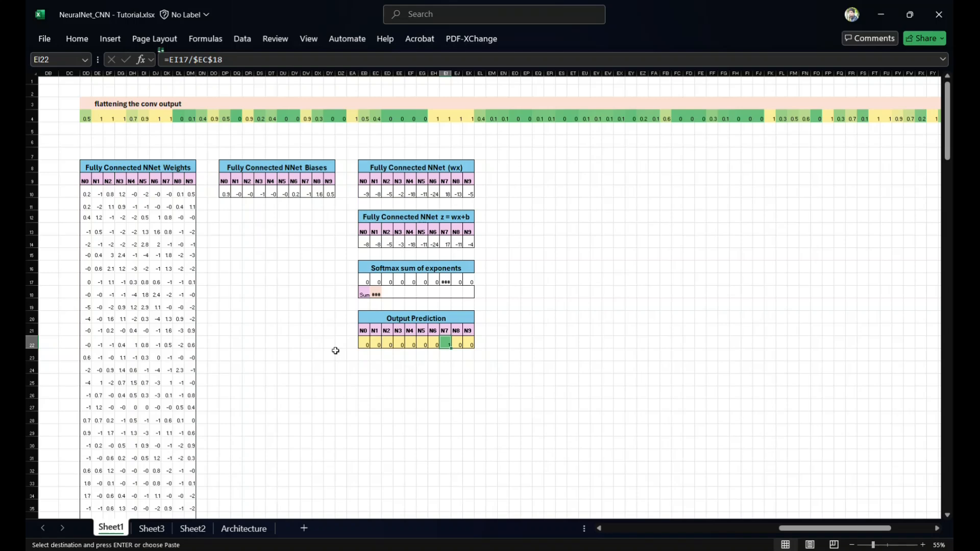
pyautogui.hscroll(-3, 335, 350)
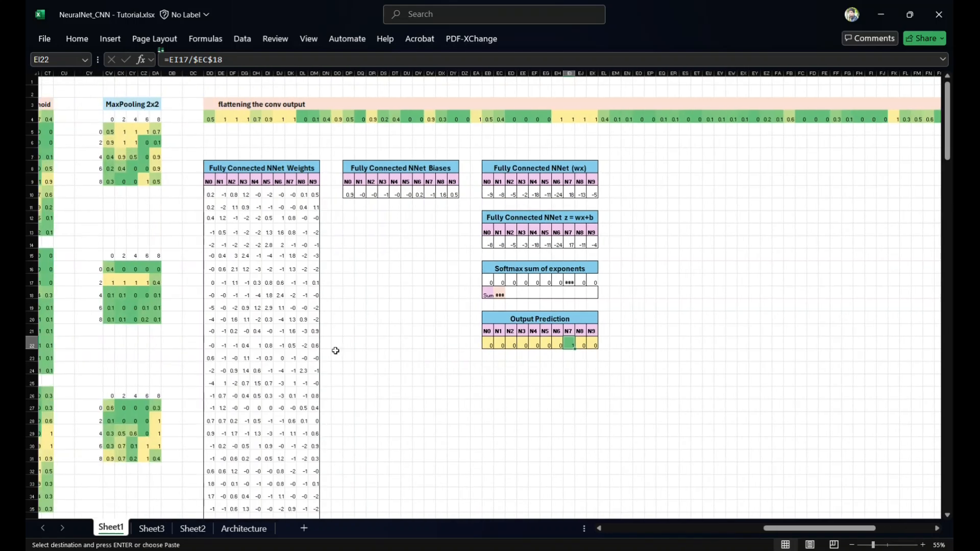
pyautogui.moveTo(210, 194); pyautogui.dragTo(281, 291)
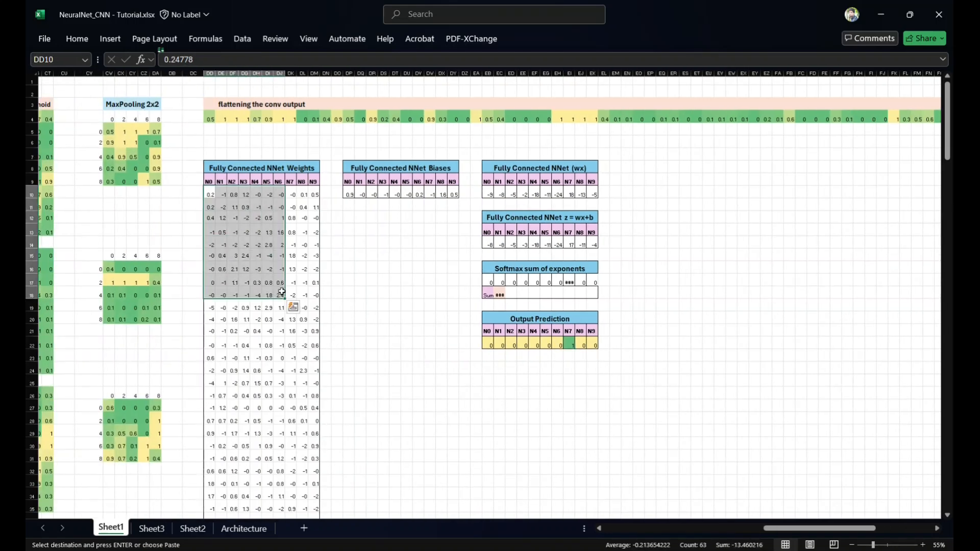
pyautogui.click(357, 276)
pyautogui.hscroll(-20, 357, 276)
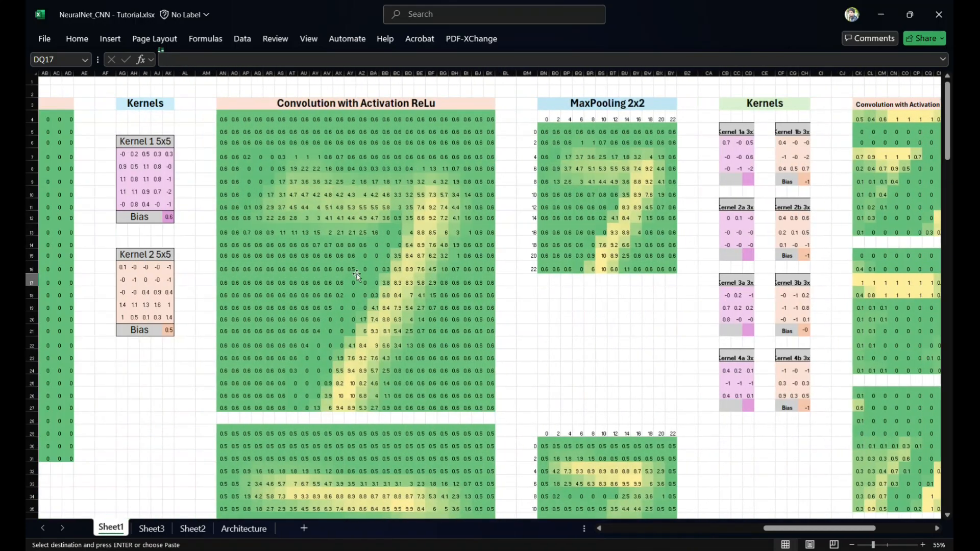
pyautogui.hscroll(-2, 357, 276)
pyautogui.moveTo(230, 154); pyautogui.dragTo(275, 200)
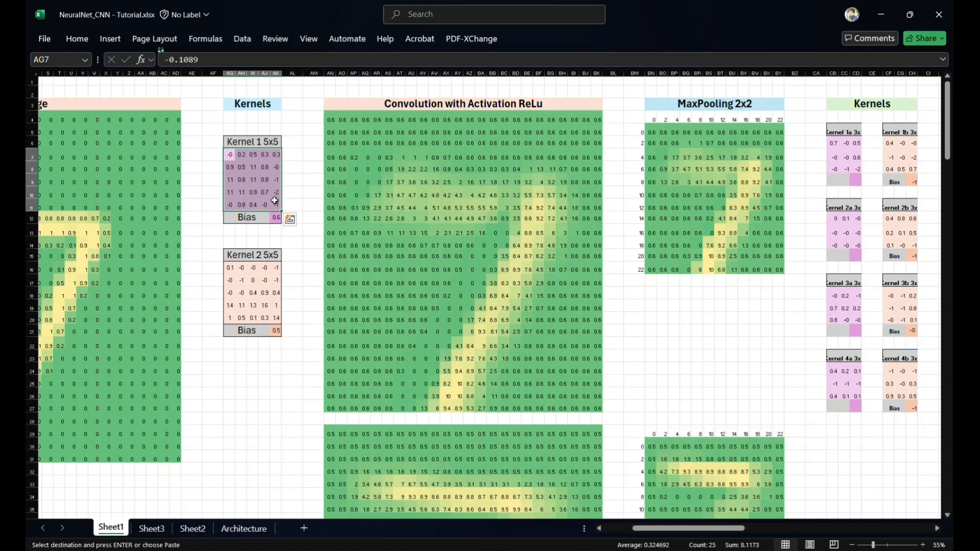
# Highlight the digit in the Input Image grid and review the layers through to the Output Prediction and back
pyautogui.hscroll(-3, 231, 213)
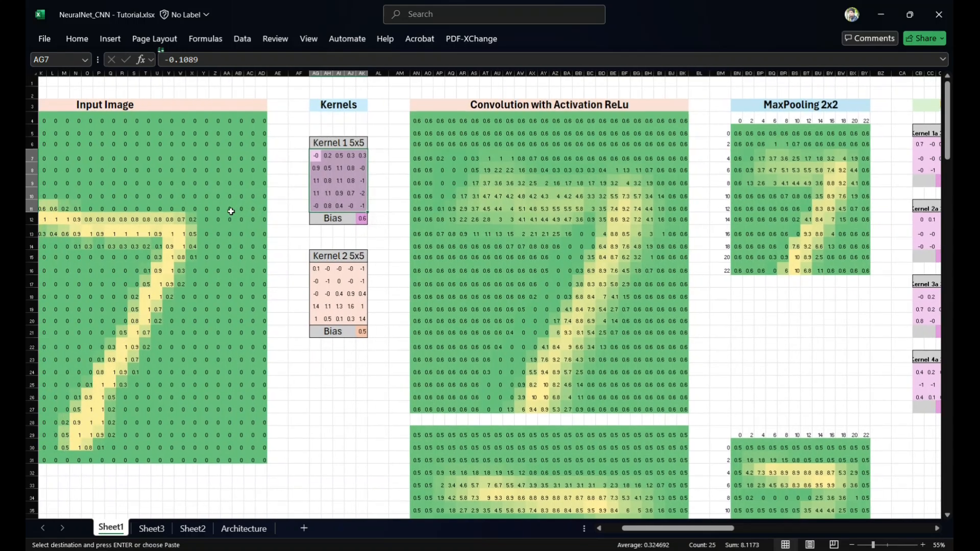
pyautogui.hscroll(-1, 231, 211)
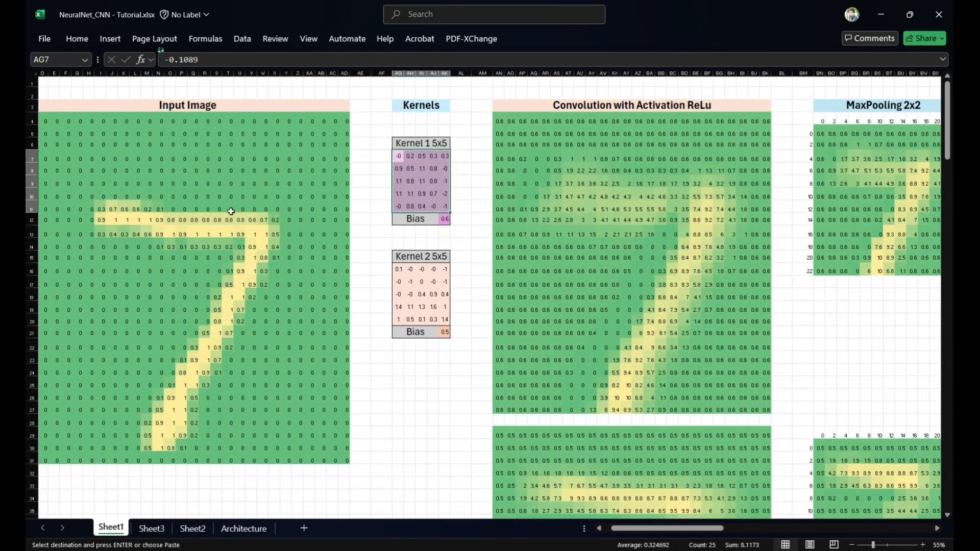
pyautogui.click(283, 245)
pyautogui.hscroll(-2, 280, 239)
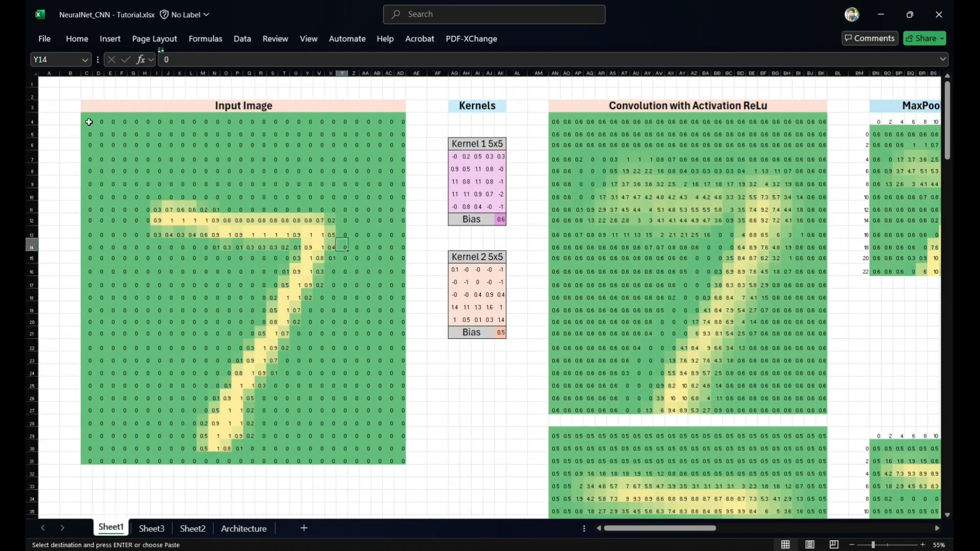
pyautogui.moveTo(88, 122); pyautogui.dragTo(331, 436)
pyautogui.hscroll(10, 483, 427)
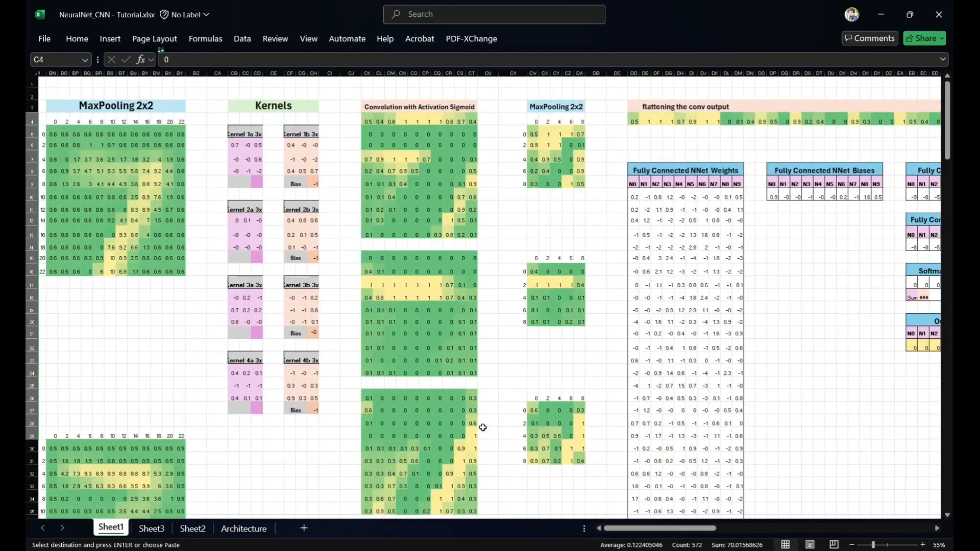
pyautogui.hscroll(8, 483, 427)
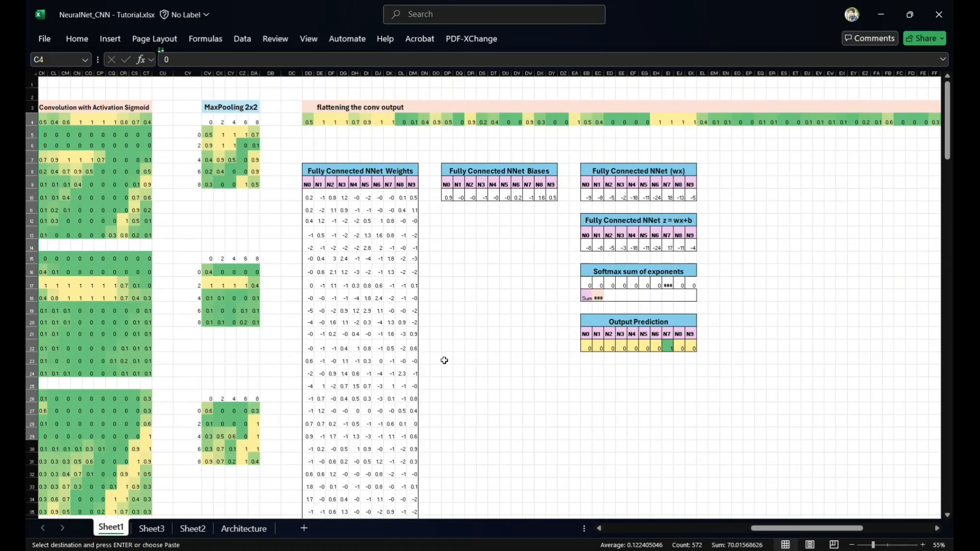
pyautogui.hscroll(-7, 444, 360)
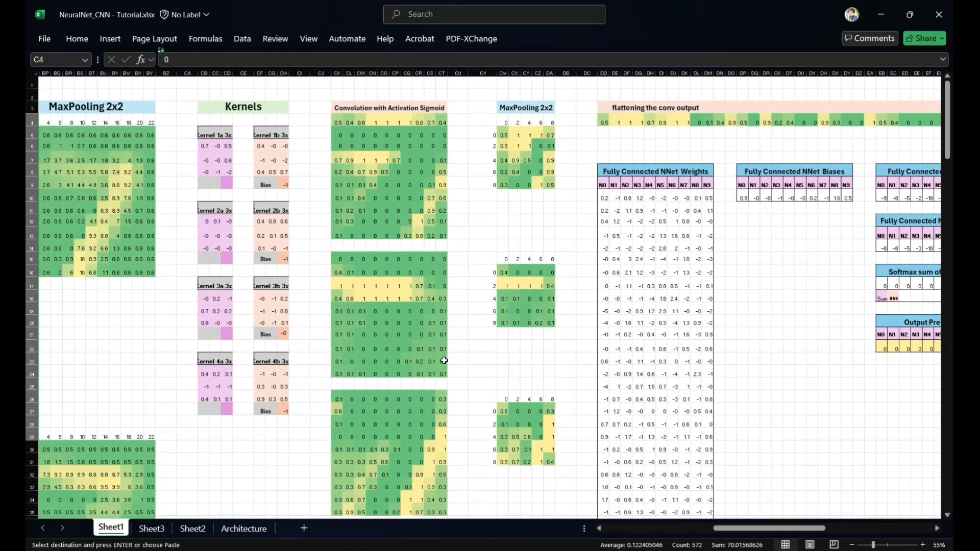
pyautogui.hscroll(-4, 444, 361)
pyautogui.click(697, 220)
pyautogui.hscroll(-5, 696, 221)
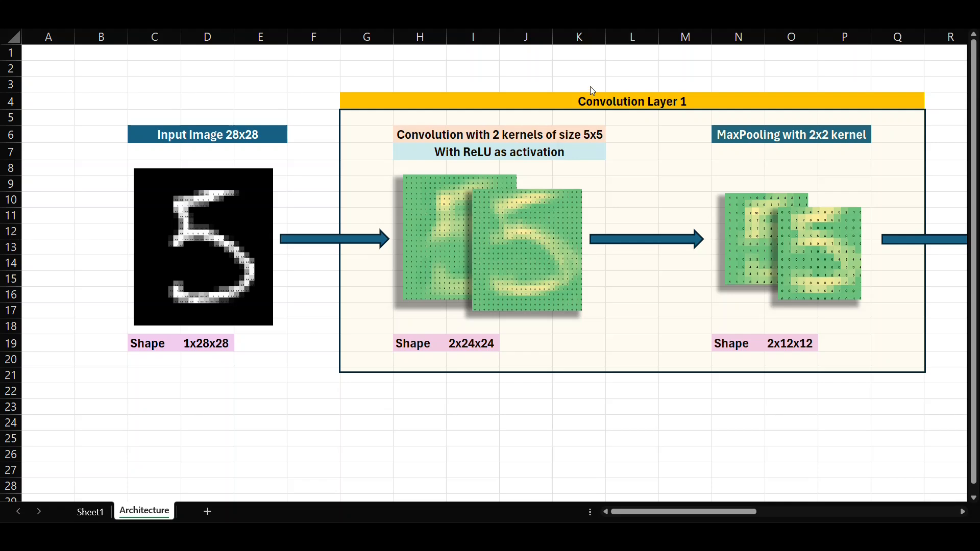
# Examine the Architecture sheet from Convolution Layer 1 through Convolution Layer 2 and the flattened data to the FC Net heading
pyautogui.hscroll(1, 589, 96)
pyautogui.hscroll(5, 590, 98)
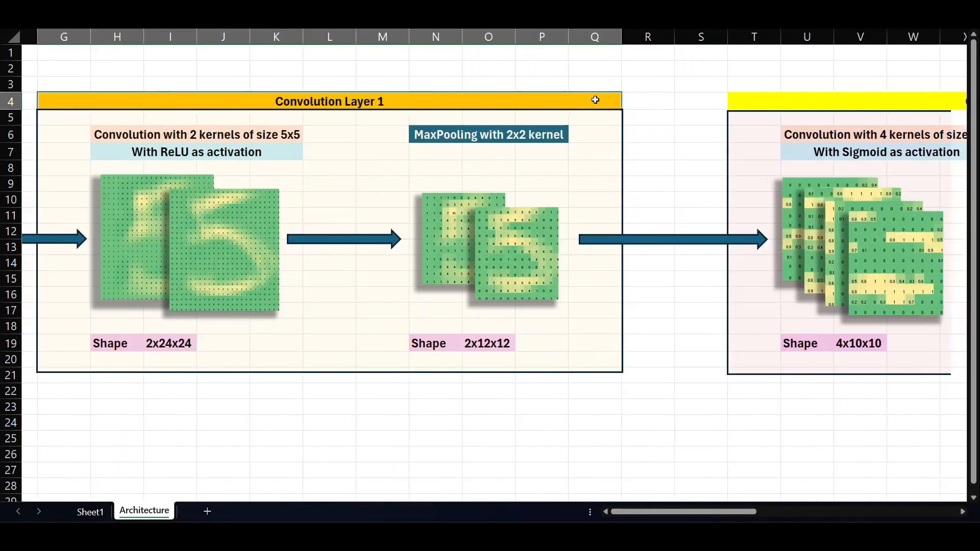
pyautogui.hscroll(4, 595, 100)
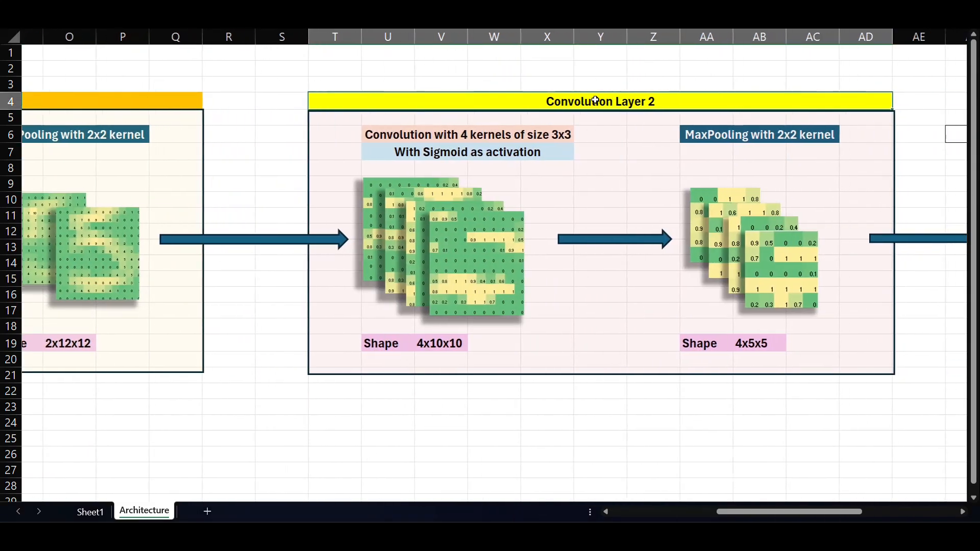
pyautogui.hscroll(2, 595, 100)
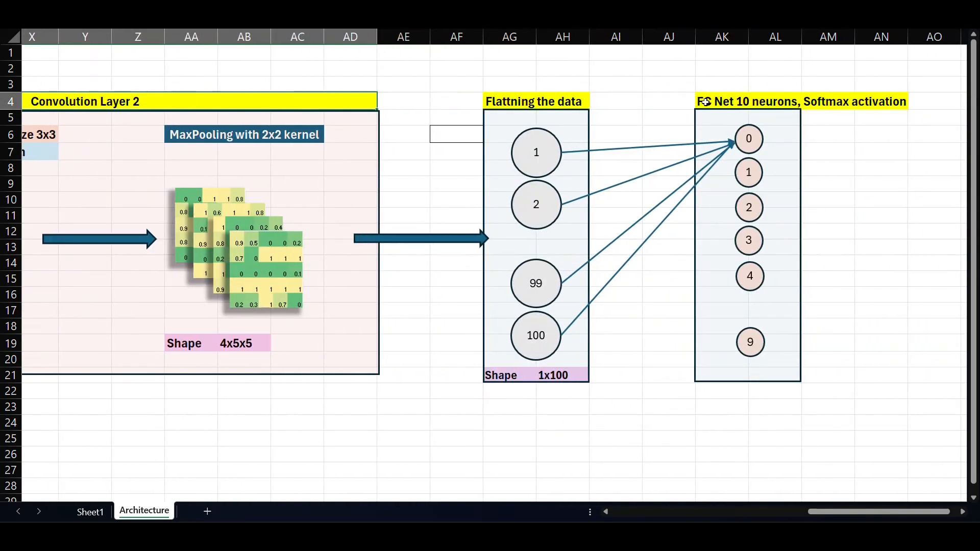
pyautogui.click(725, 101)
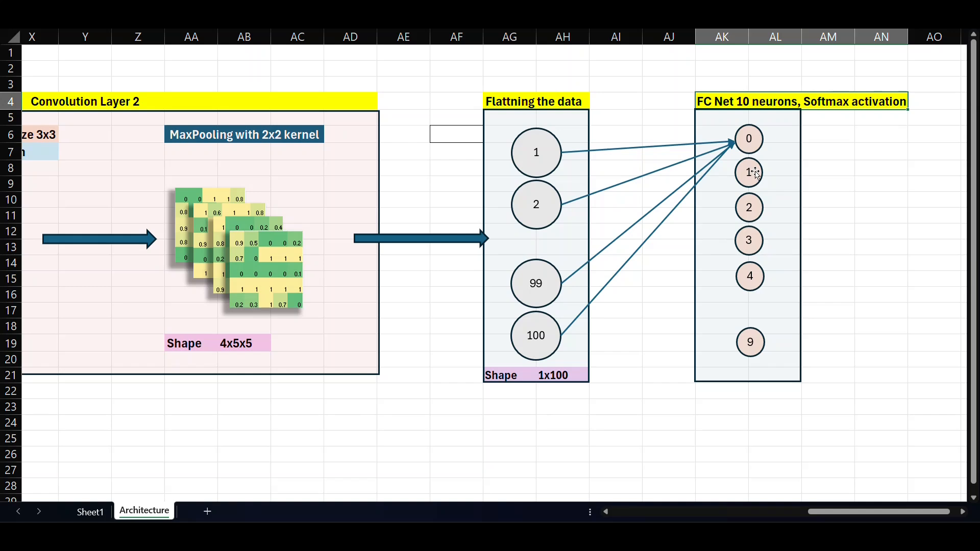
# Highlight the FC Net neurons box and review the architecture back to the 28x28 Input Image
pyautogui.click(750, 249)
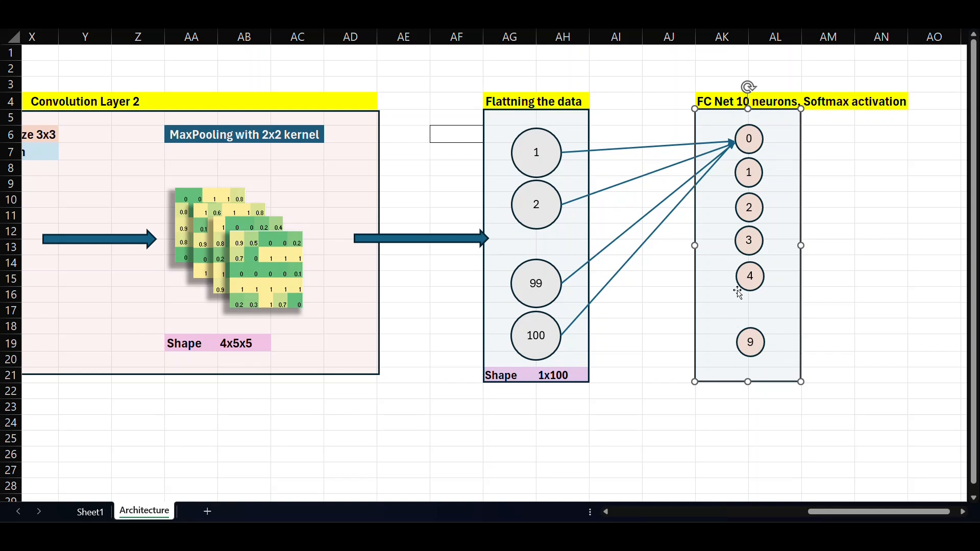
pyautogui.hscroll(-5, 463, 258)
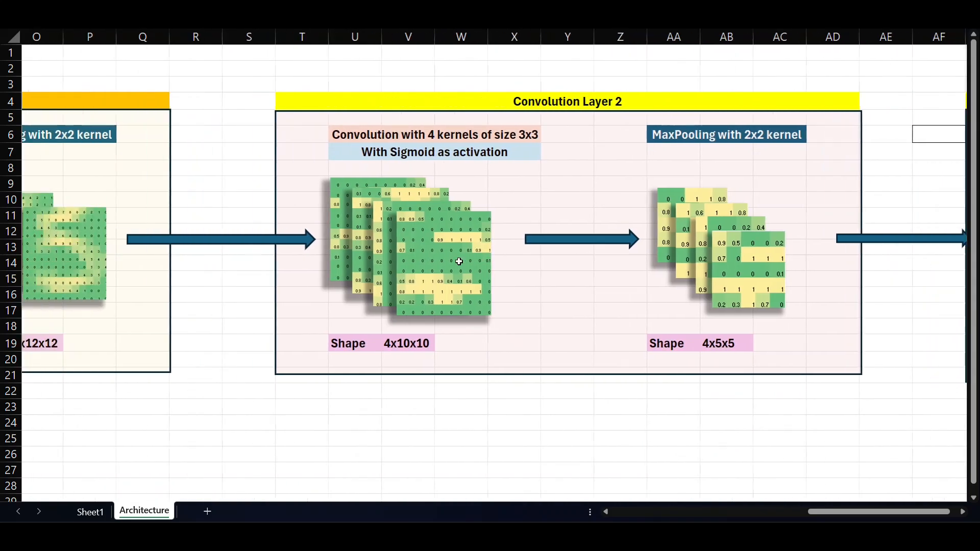
pyautogui.hscroll(-4, 458, 262)
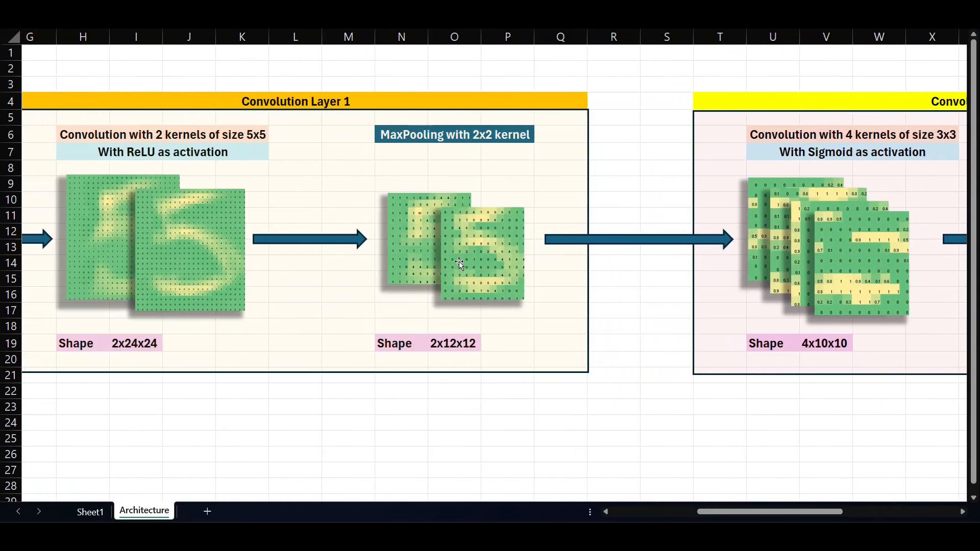
pyautogui.hscroll(-3, 459, 263)
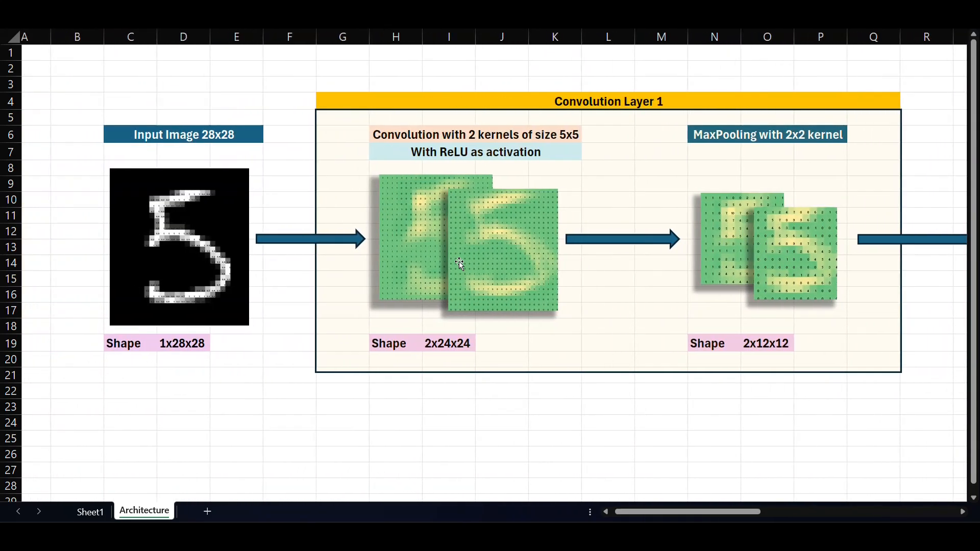
# Examine Convolution Layer 1 by highlighting its heading, the two 5x5 convolution maps with ReLU activation and a 2x2 MaxPooling map
pyautogui.click(598, 102)
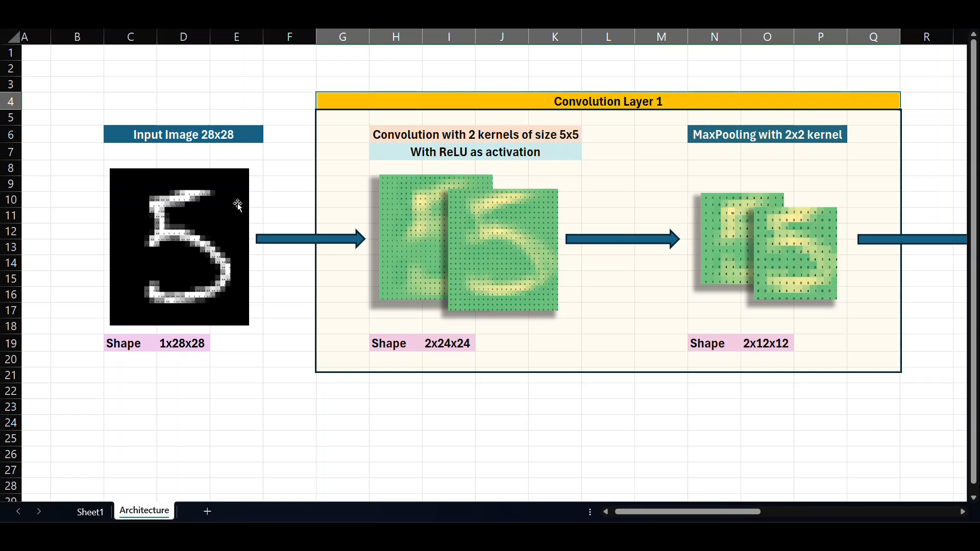
pyautogui.hscroll(1, 238, 204)
pyautogui.click(386, 133)
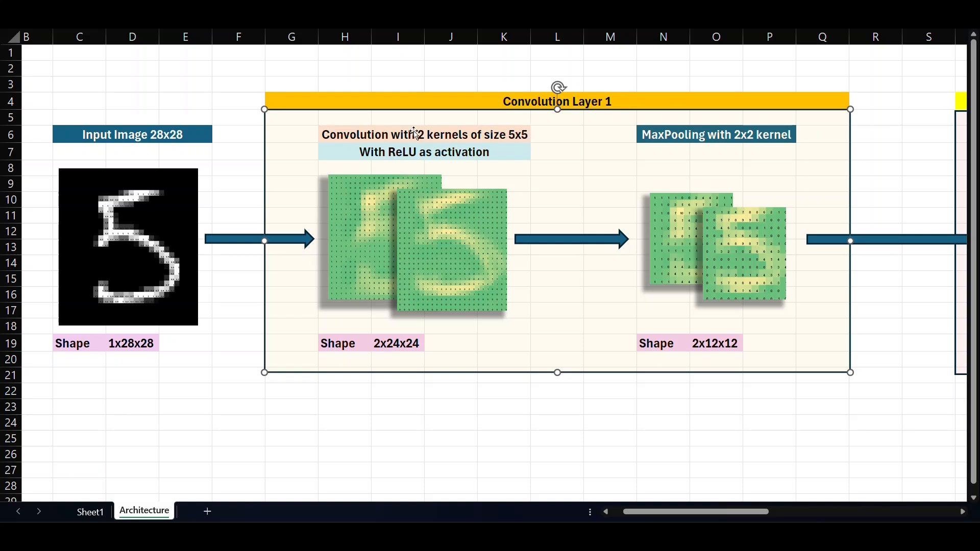
pyautogui.click(356, 187)
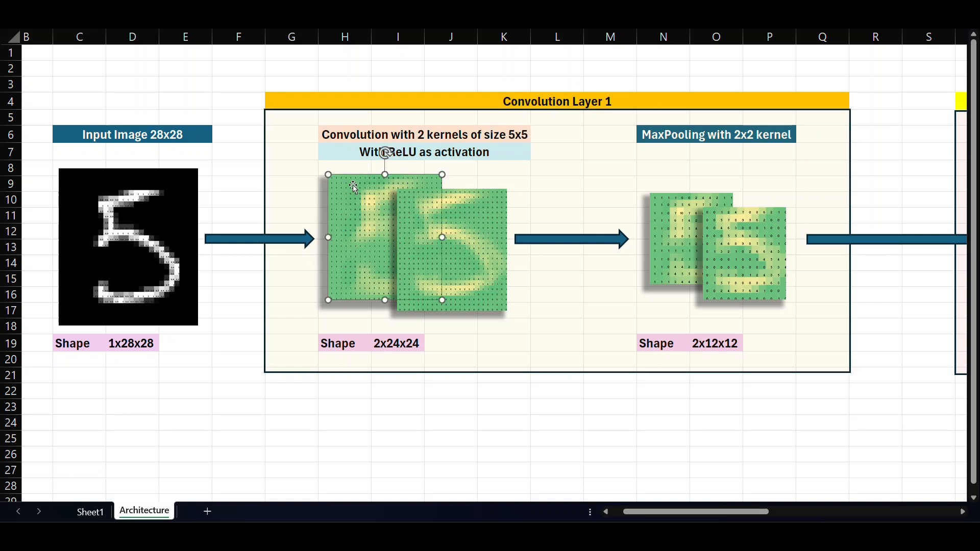
pyautogui.click(487, 232)
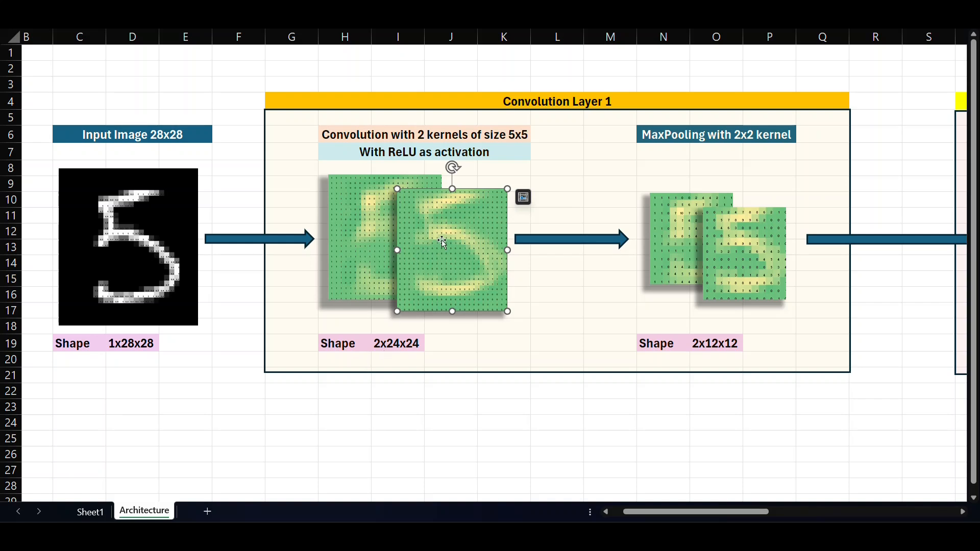
pyautogui.click(397, 151)
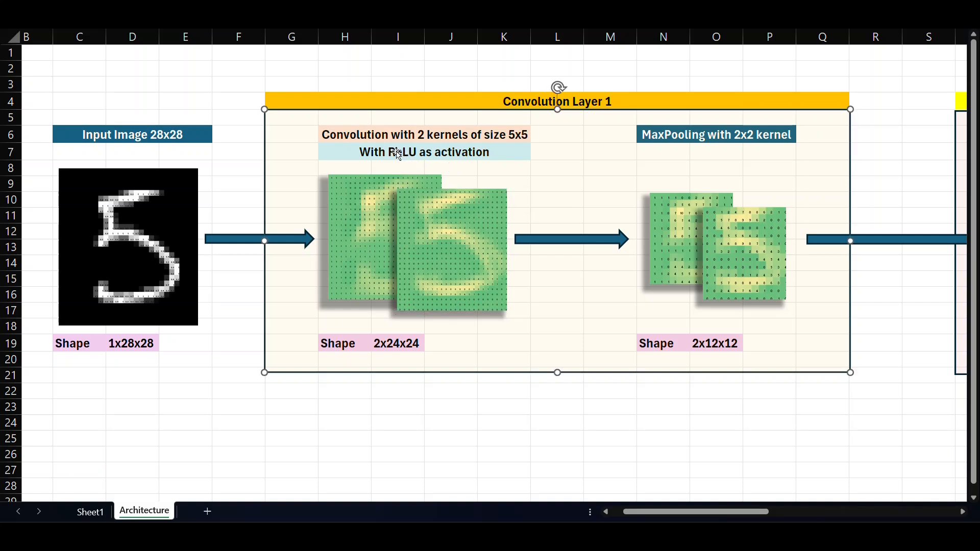
pyautogui.hscroll(3, 536, 201)
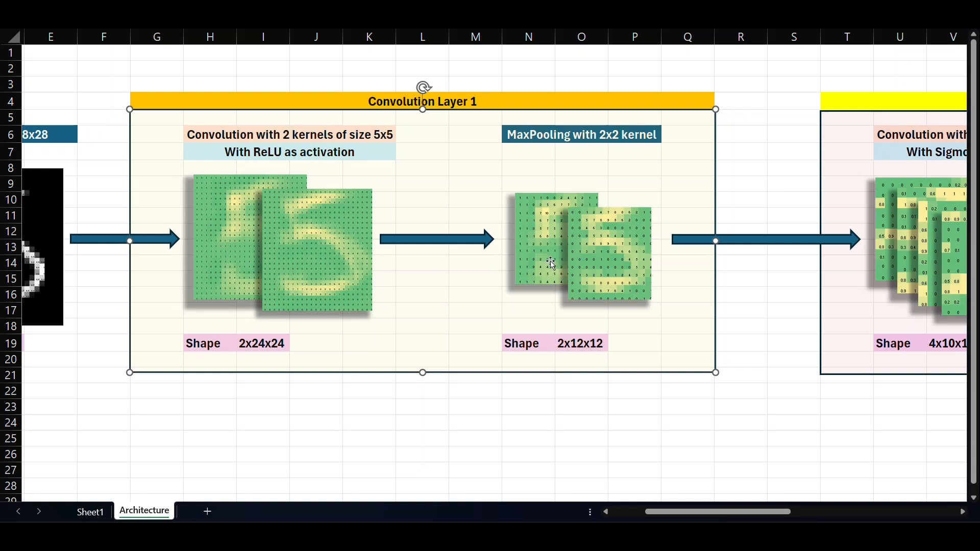
pyautogui.click(607, 266)
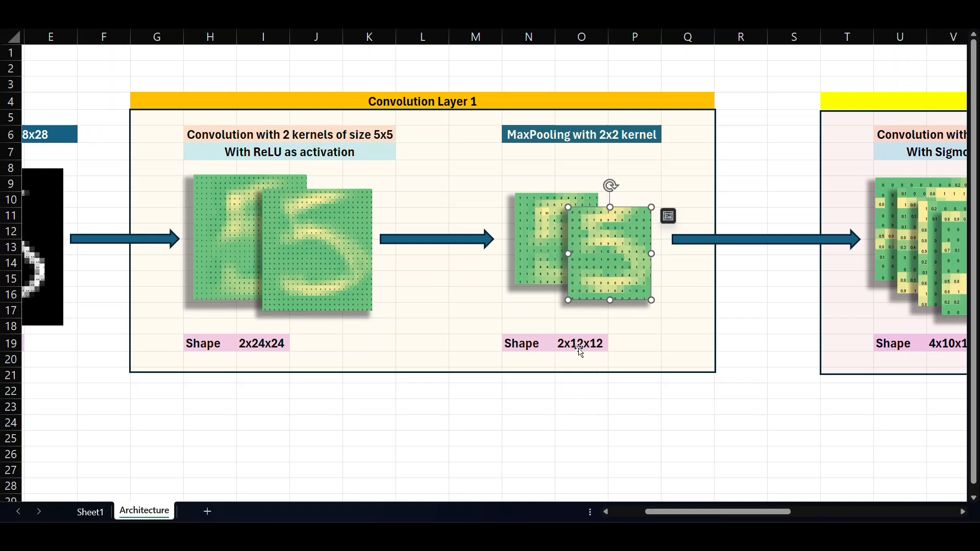
# Examine the first stage of Convolution Layer 2, highlighting its heading and the feature maps from the four 3x3 kernels
pyautogui.hscroll(5, 584, 352)
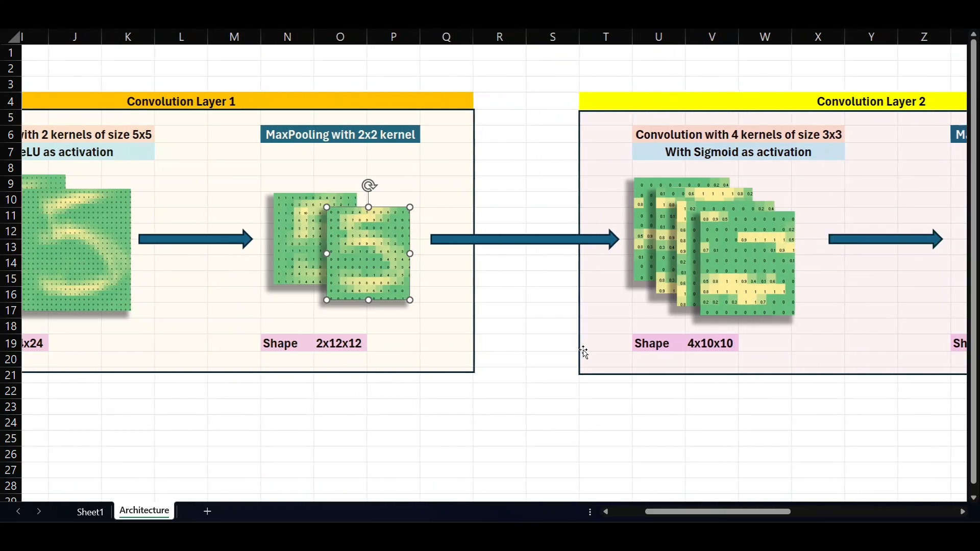
pyautogui.click(606, 102)
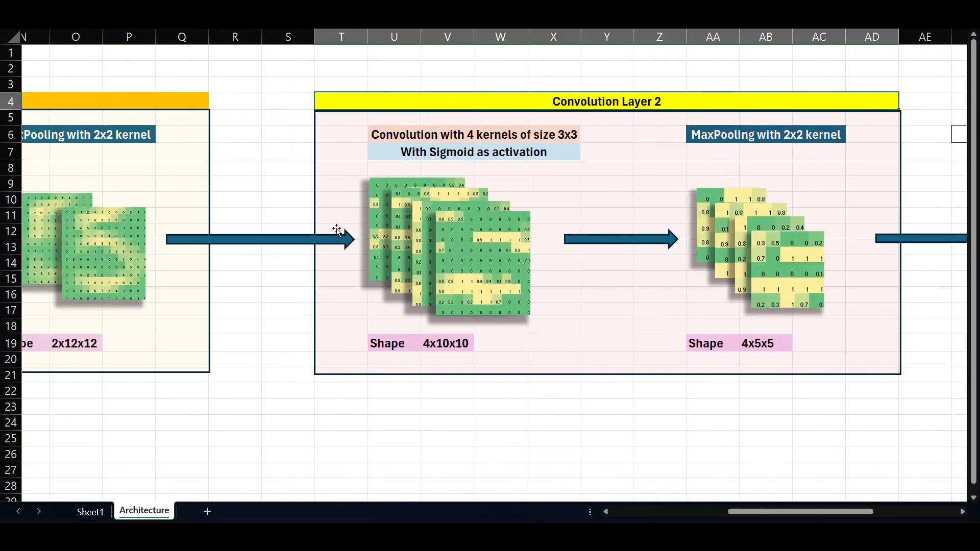
pyautogui.hscroll(-1, 335, 227)
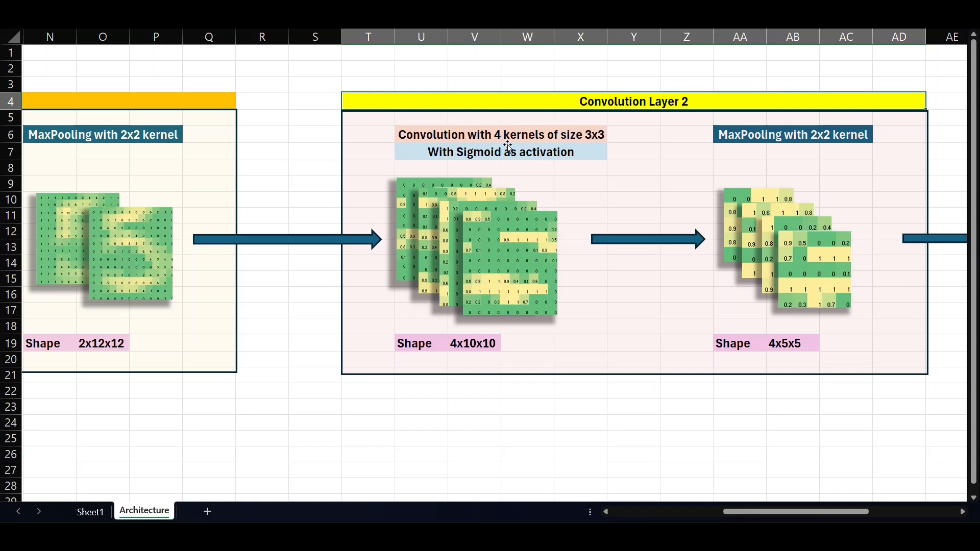
pyautogui.click(524, 246)
pyautogui.click(449, 239)
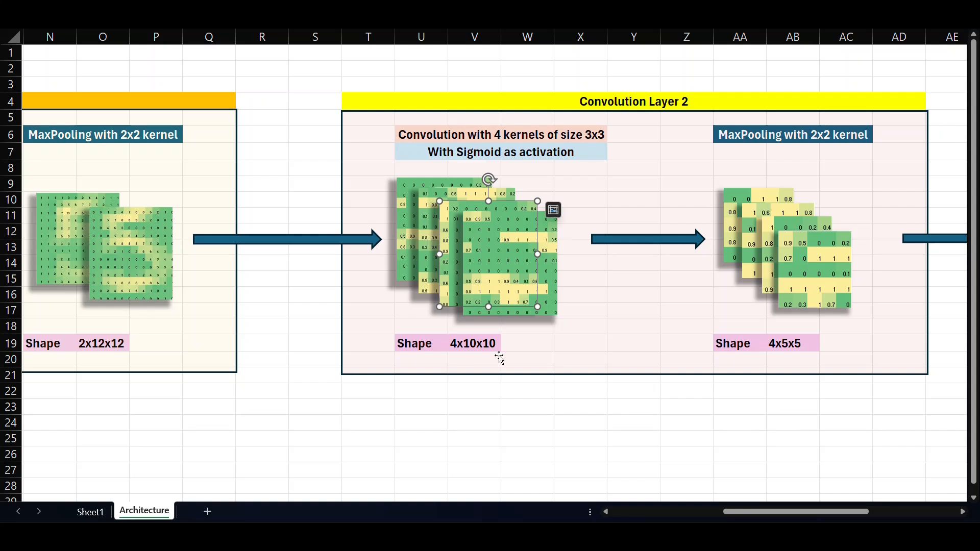
# Examine Convolution Layer 2's Sigmoid activation and 2x2 MaxPooling, highlighting the front pooled map and comparing the shapes before and after pooling
pyautogui.hscroll(3, 499, 357)
pyautogui.click(306, 150)
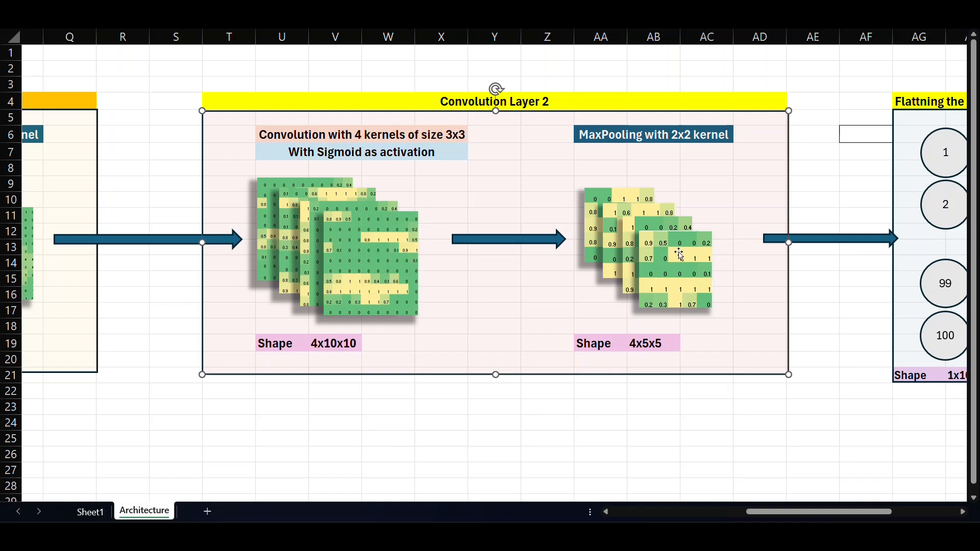
pyautogui.hscroll(3, 658, 135)
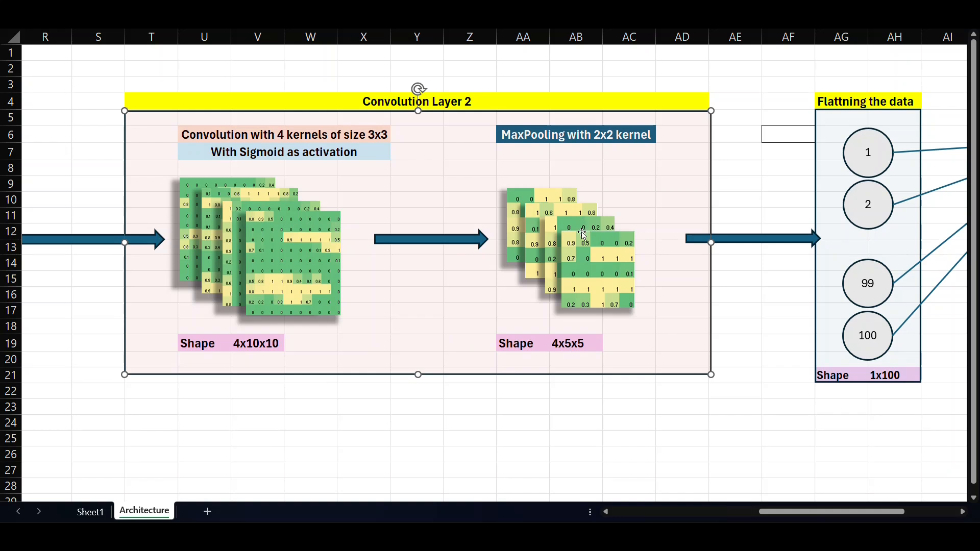
pyautogui.click(583, 255)
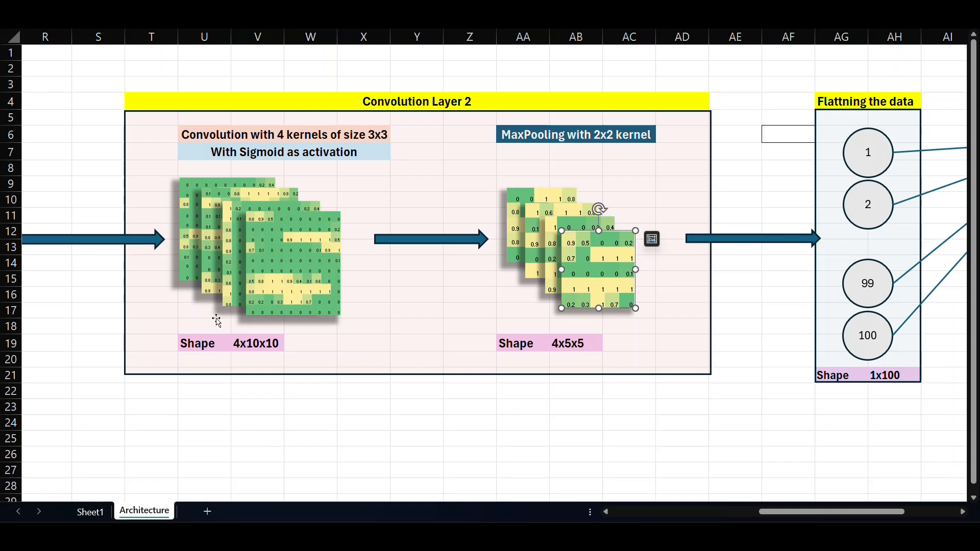
pyautogui.click(259, 351)
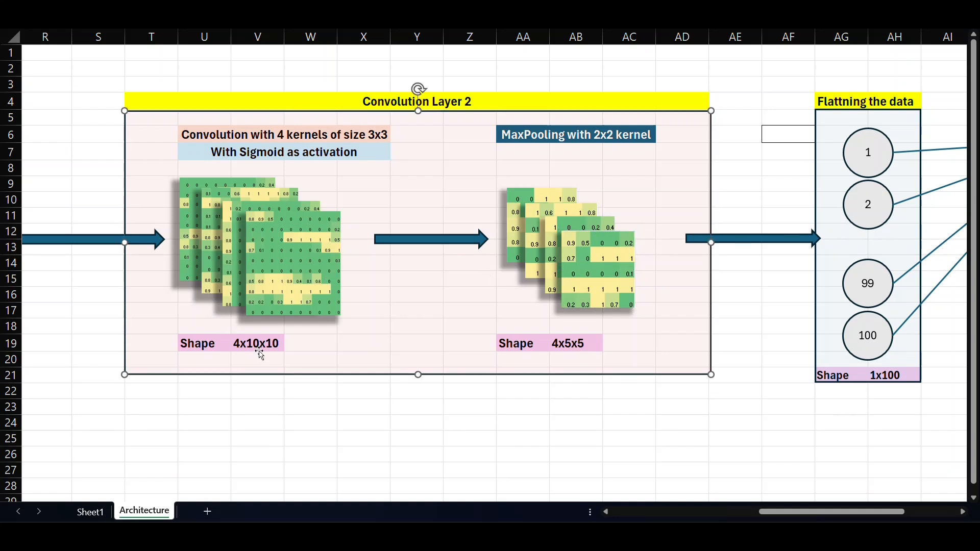
# Examine how the flattened 1x100 data connects to the FC Net, highlighting the box of output neurons
pyautogui.hscroll(6, 550, 355)
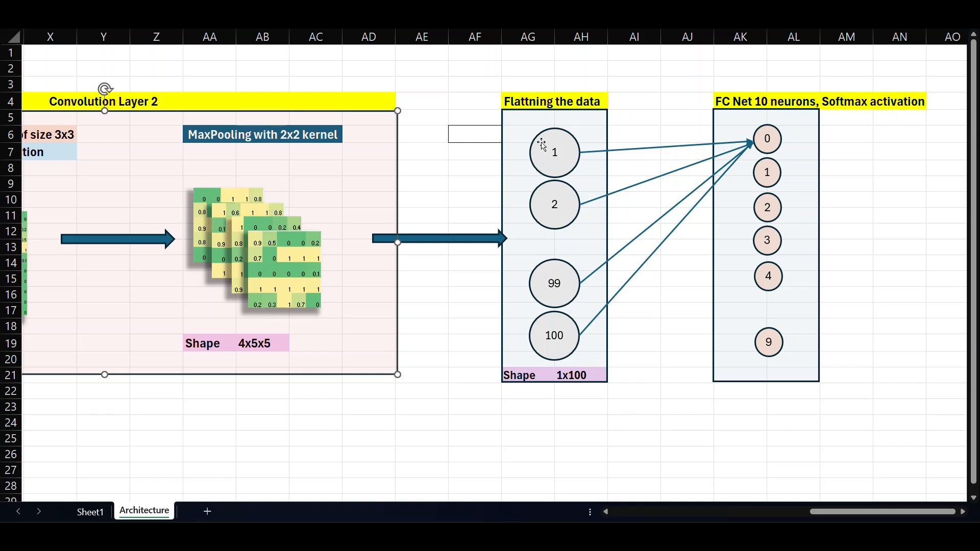
pyautogui.hscroll(2, 636, 394)
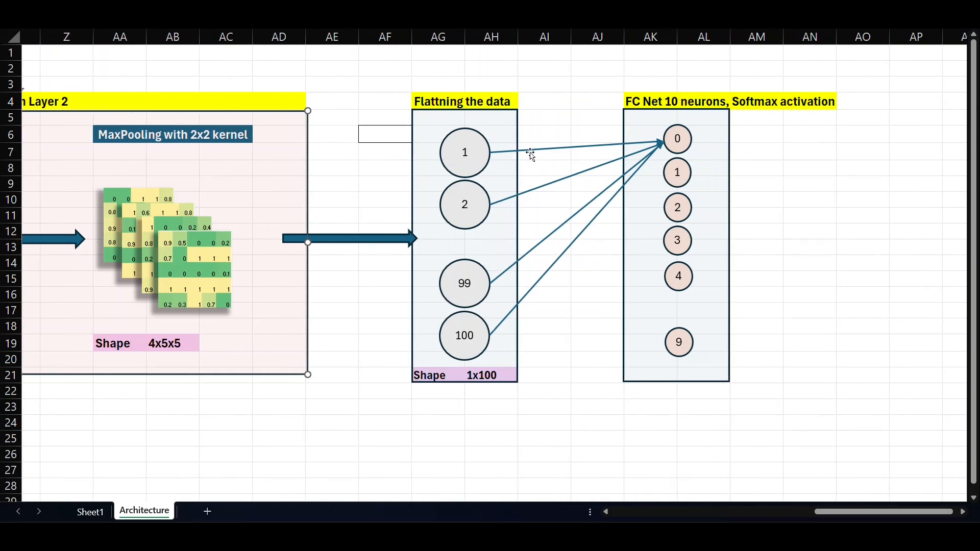
pyautogui.click(701, 156)
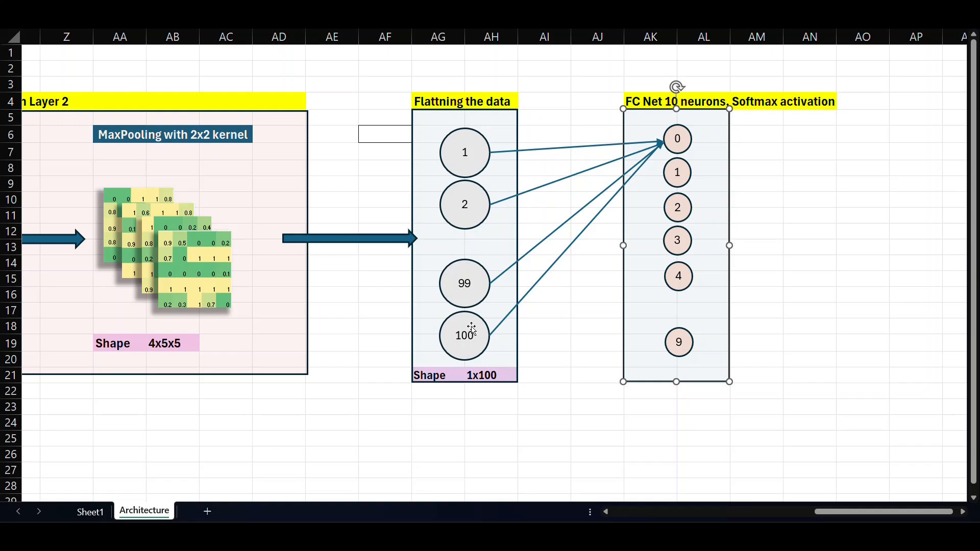
# Open Sheet1 and look over the Input Image, the kernels and the empty convolution and MaxPooling areas
pyautogui.click(90, 505)
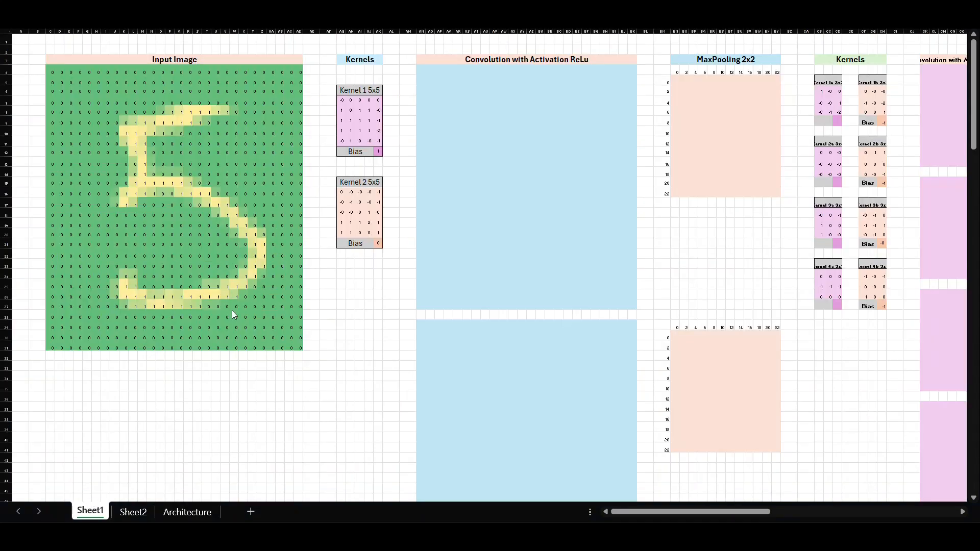
pyautogui.hscroll(10, 346, 316)
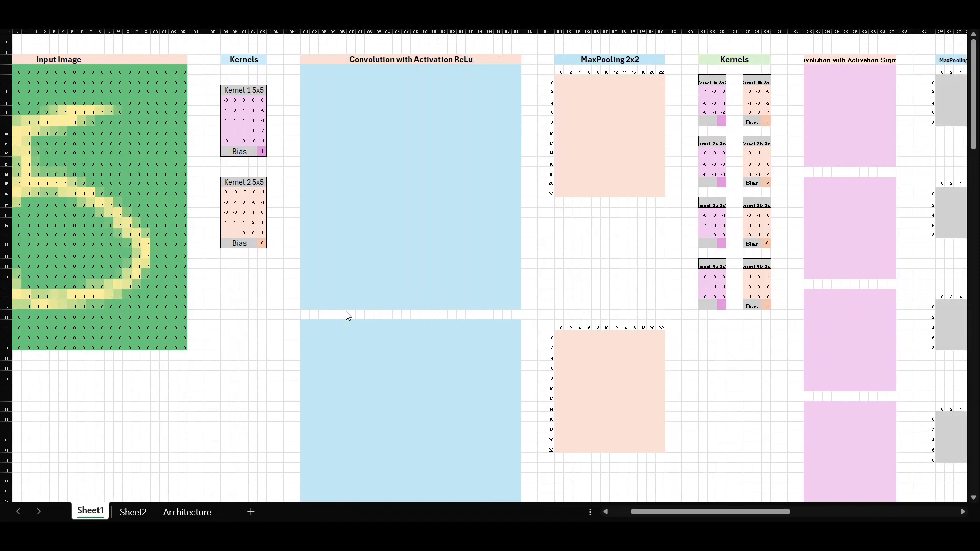
pyautogui.hscroll(-10, 346, 316)
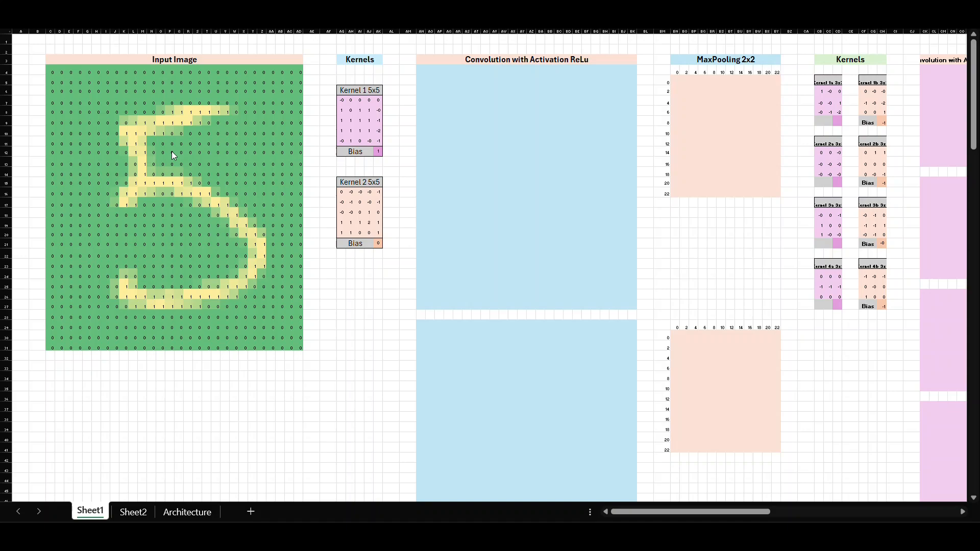
# Inspect individual pixel values of the digit in the Input Image up close, checking cells M10, K7, L7, L10 and K10
pyautogui.click(142, 134)
pyautogui.keyDown('ctrl'); pyautogui.scroll(6, 144, 110); pyautogui.keyUp('ctrl')
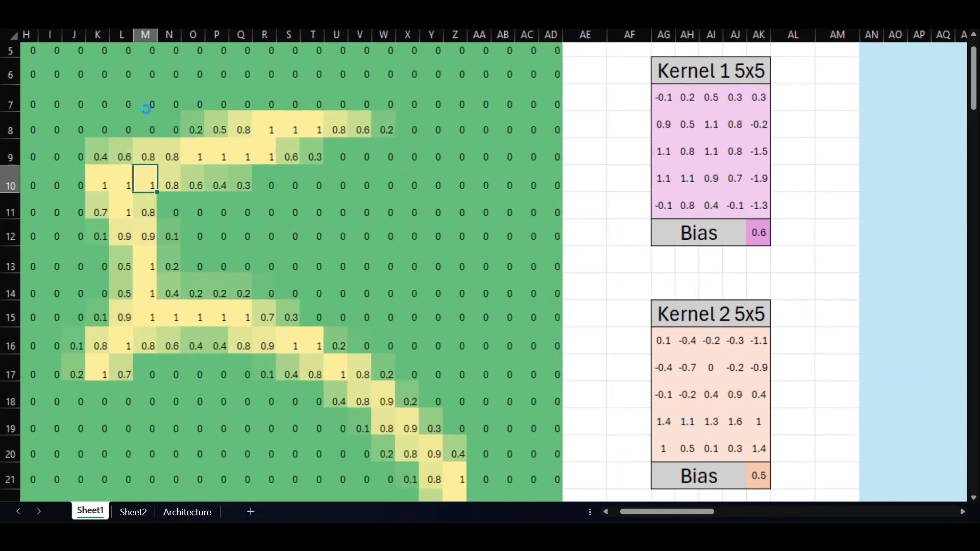
pyautogui.hscroll(-1, 146, 109)
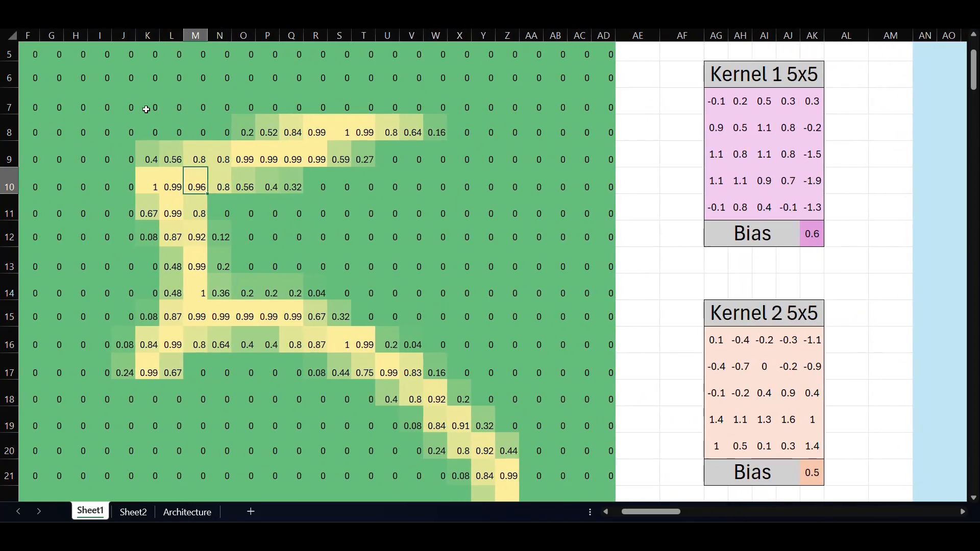
pyautogui.click(146, 109)
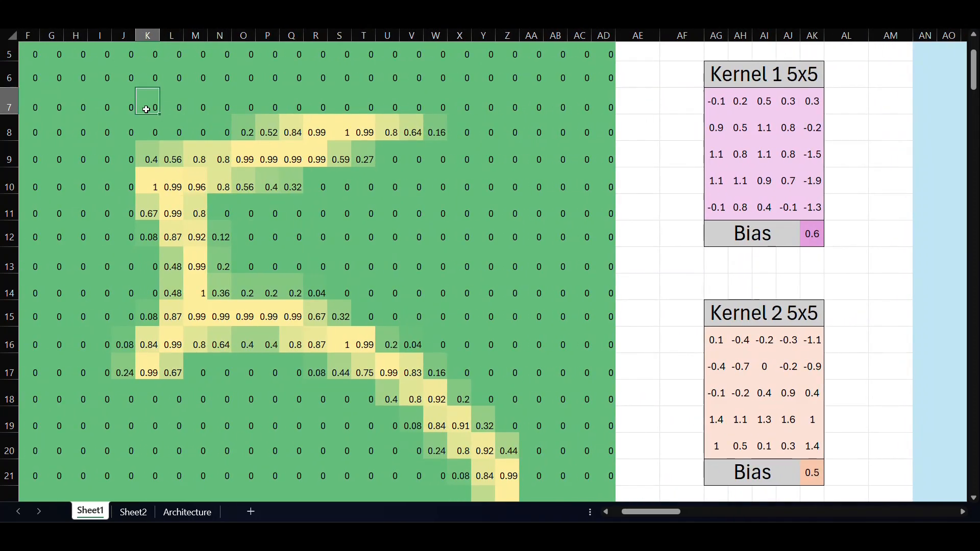
pyautogui.click(174, 105)
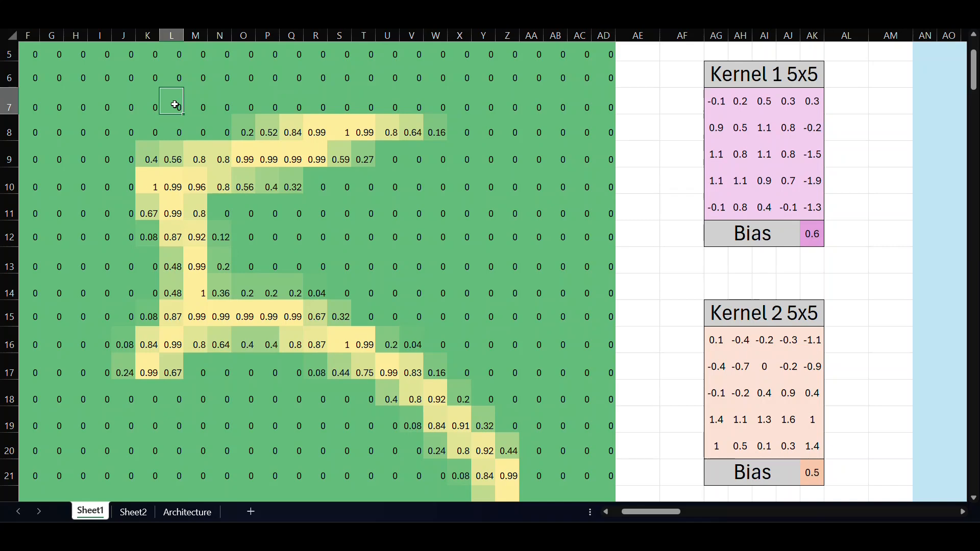
pyautogui.click(178, 183)
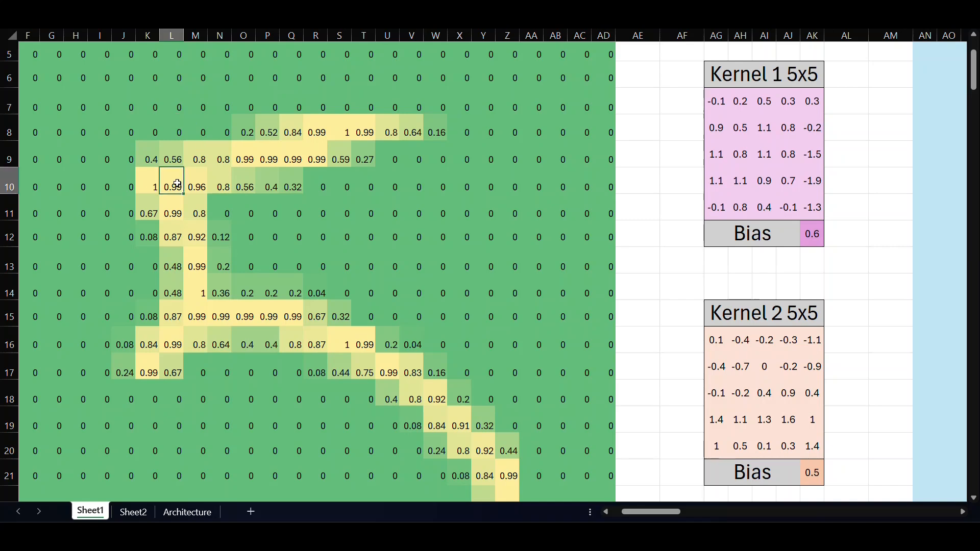
pyautogui.click(154, 184)
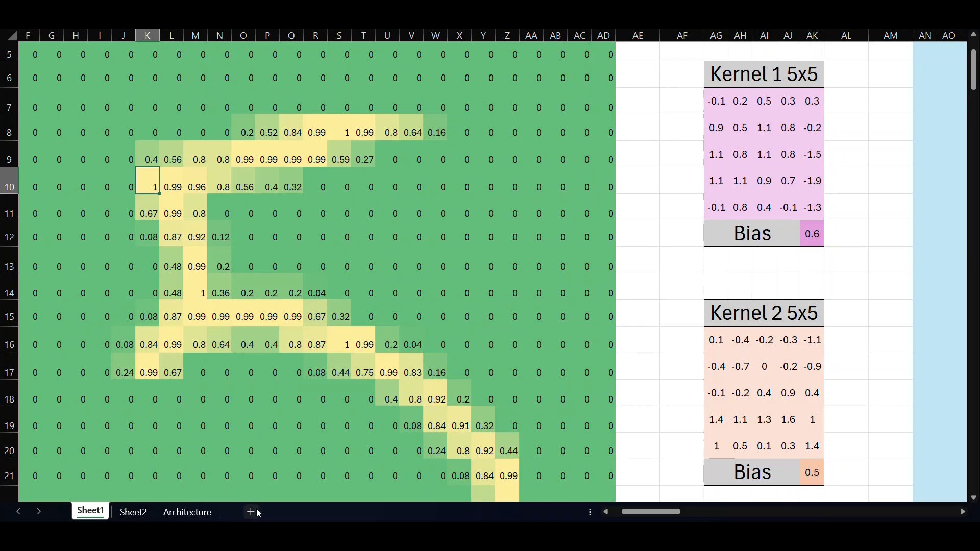
# Add a new sheet, paste the 28x28 input image values starting at A1, and check cells O23, I17 and I14
pyautogui.click(254, 510)
pyautogui.hotkey('ctrl', 'v')
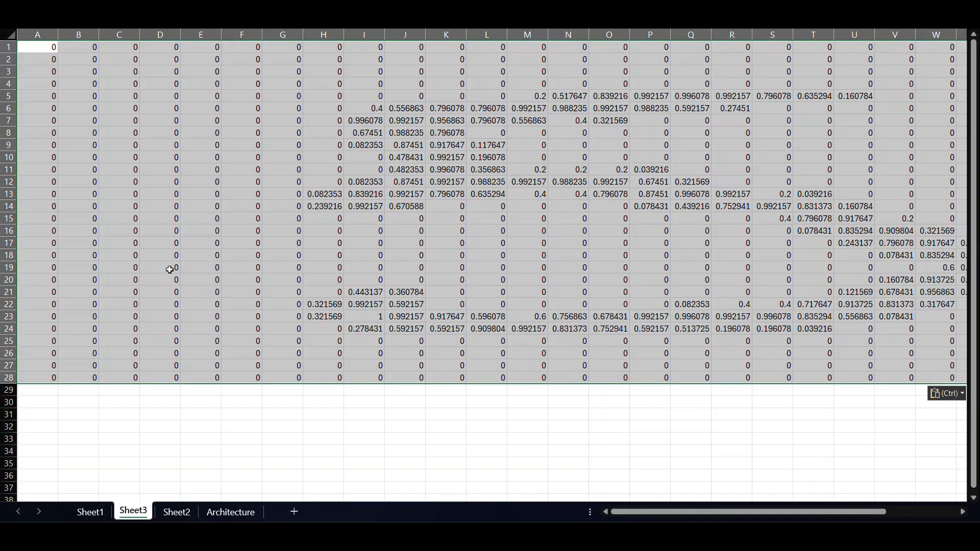
pyautogui.click(602, 317)
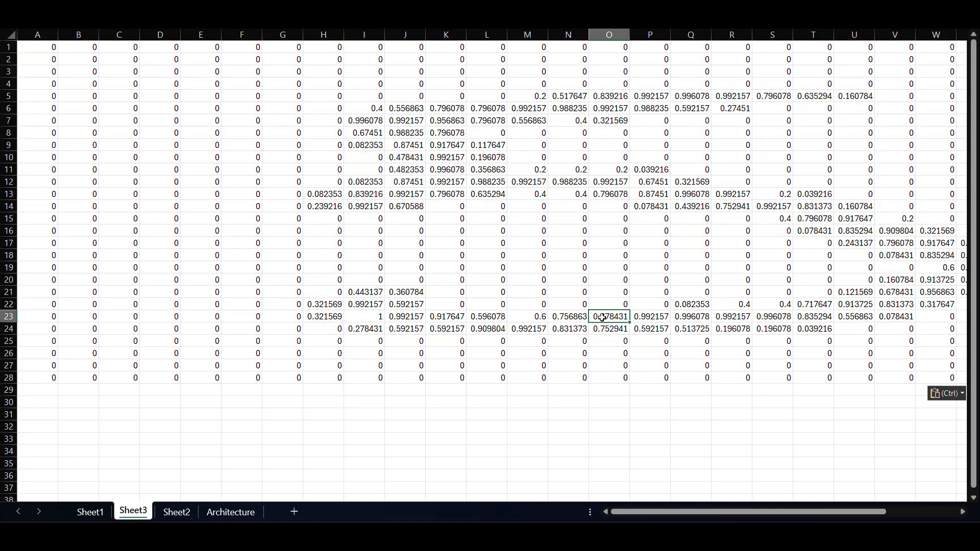
pyautogui.click(349, 241)
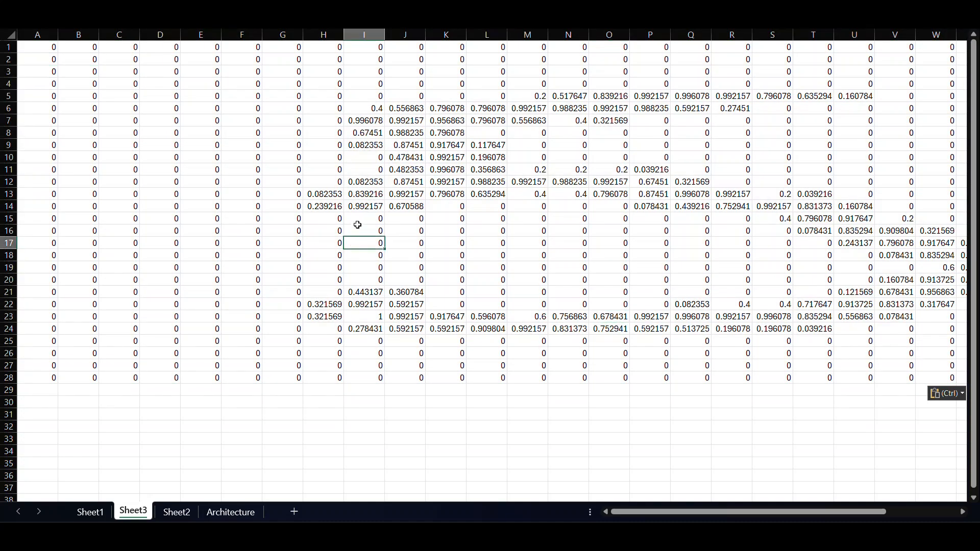
pyautogui.click(365, 207)
pyautogui.scroll(-3, 364, 208)
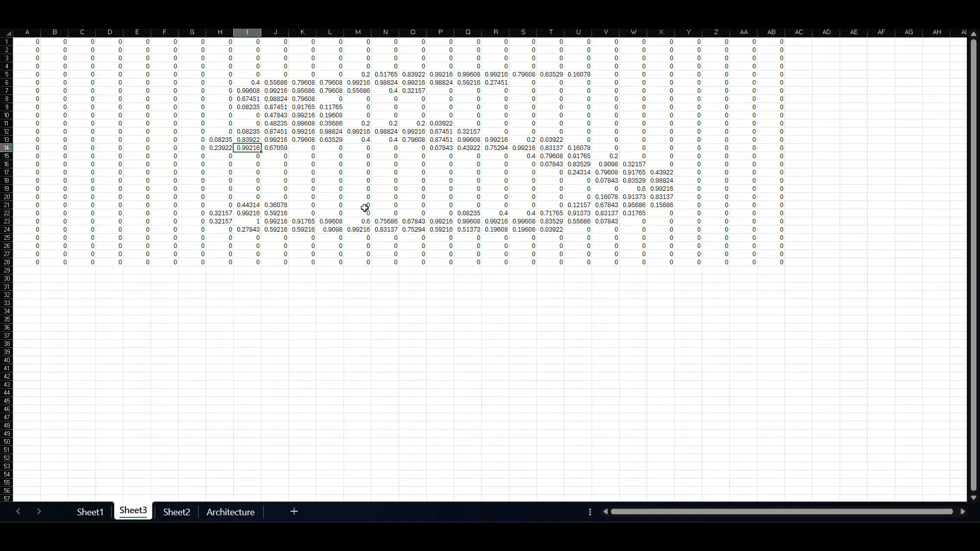
# Set the width of columns A through AB to 3 and check the narrowed digit grid up close
pyautogui.click(20, 32)
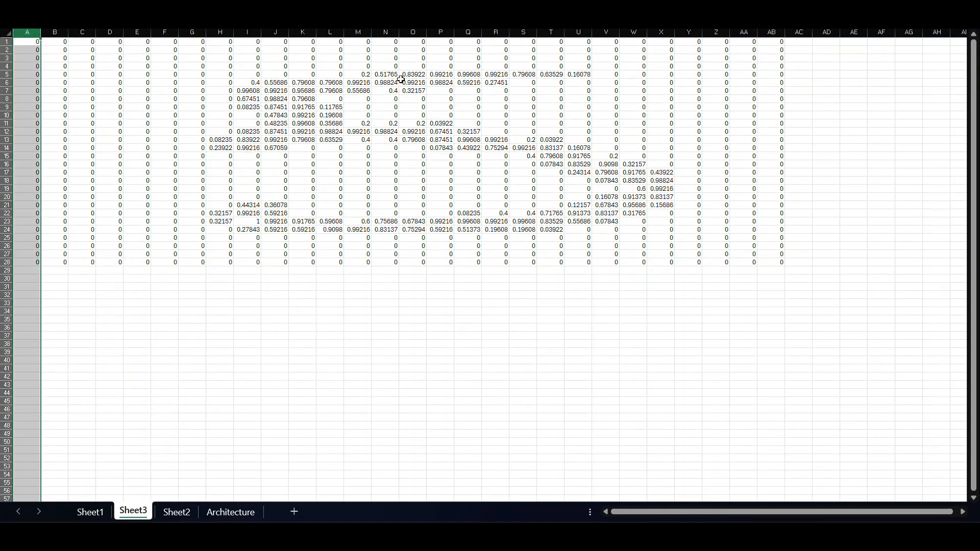
pyautogui.keyDown('shift'); pyautogui.click(764, 31); pyautogui.keyUp('shift')
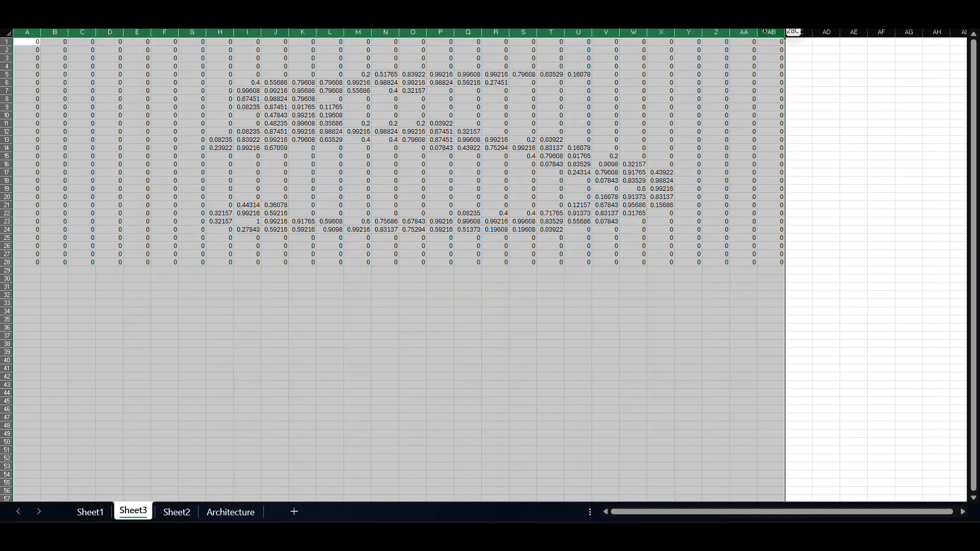
pyautogui.rightClick(764, 31)
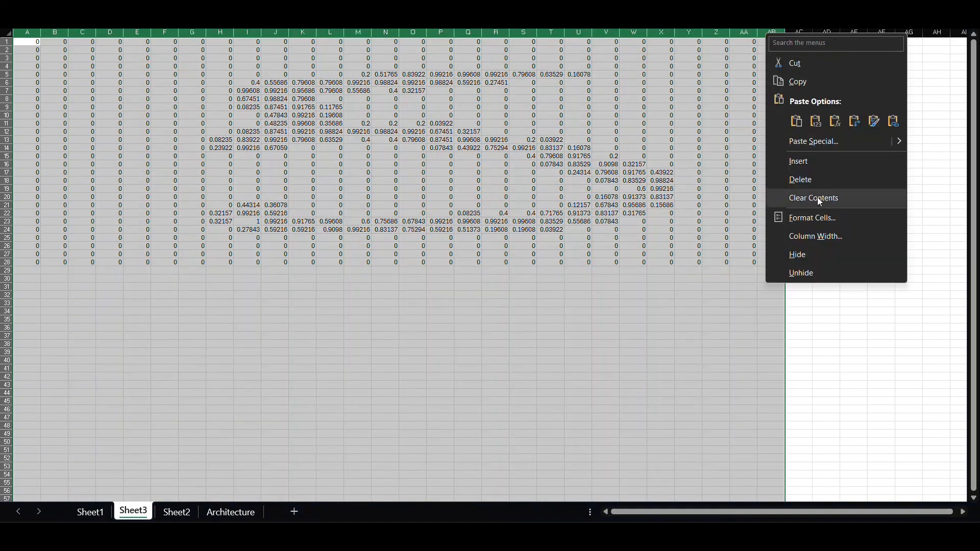
pyautogui.click(807, 237)
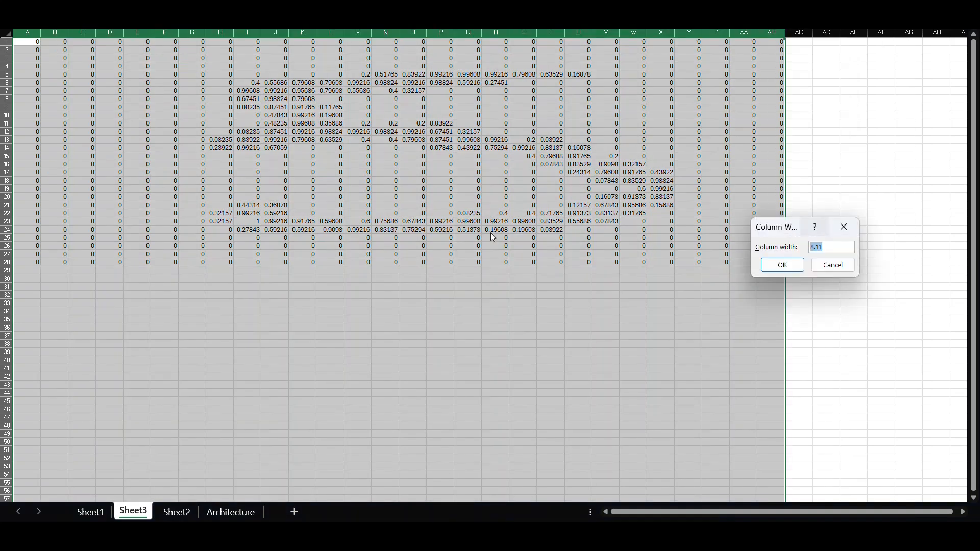
pyautogui.write('3')
pyautogui.press('Return')
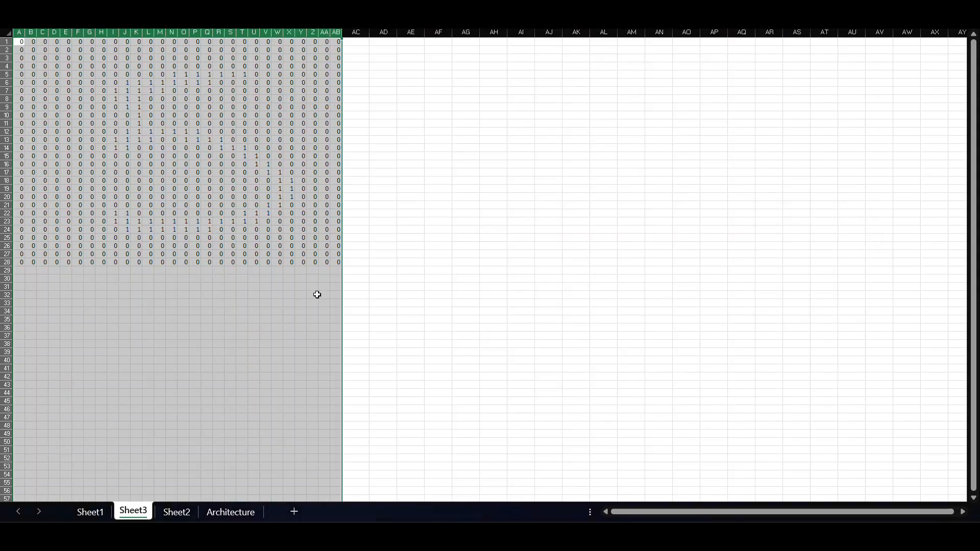
pyautogui.click(345, 279)
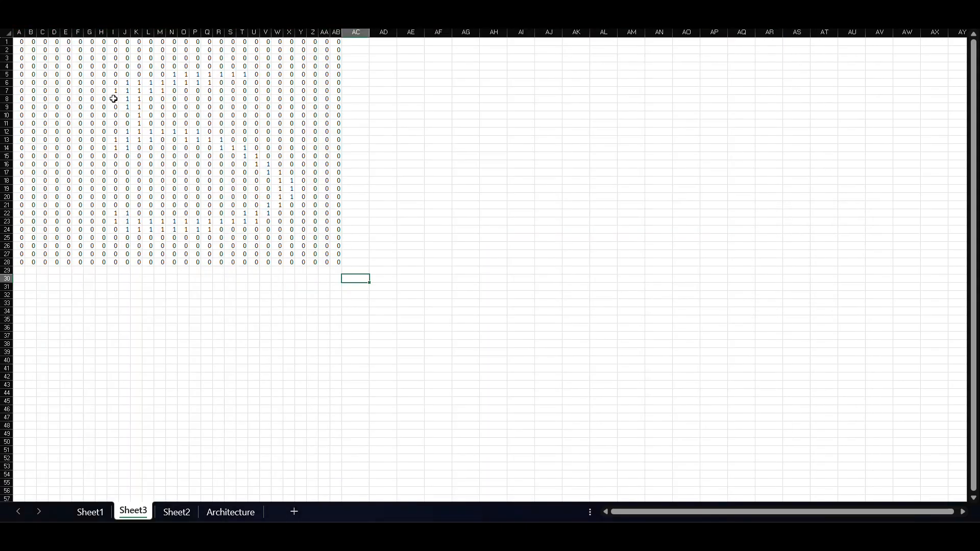
pyautogui.keyDown('ctrl'); pyautogui.scroll(4, 113, 98); pyautogui.keyUp('ctrl')
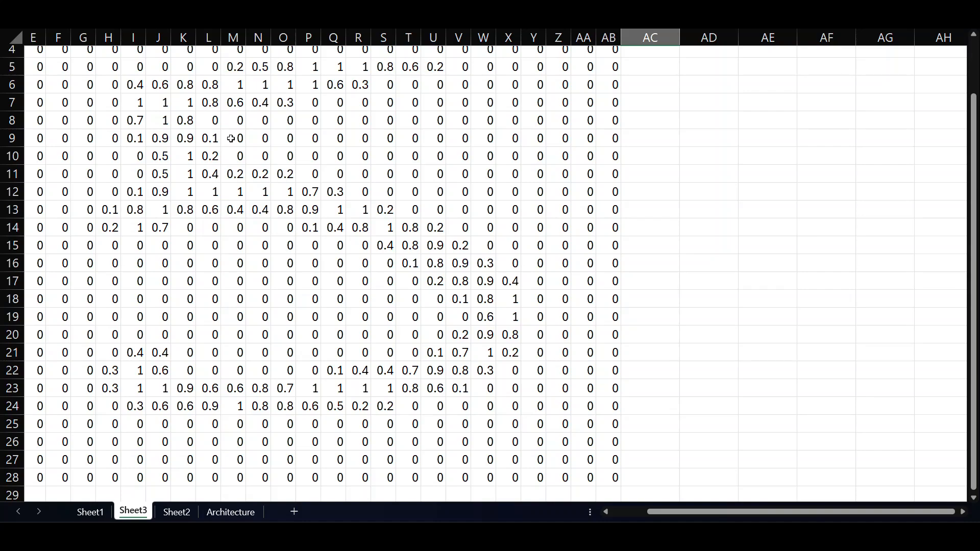
pyautogui.keyDown('ctrl'); pyautogui.scroll(-4, 241, 140); pyautogui.keyUp('ctrl')
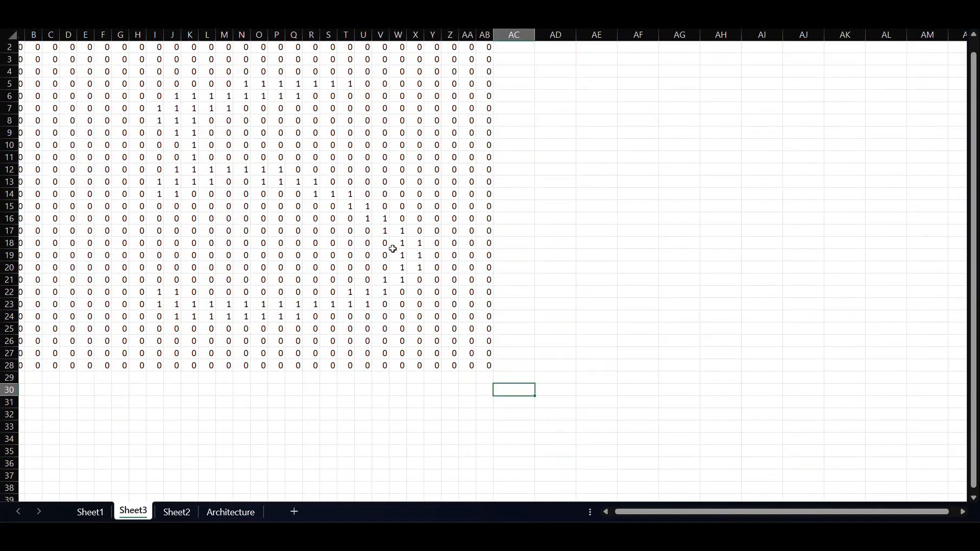
# Apply the Yellow - Green Color Scale conditional formatting to the whole 28x28 block of pixel values
pyautogui.click(483, 360)
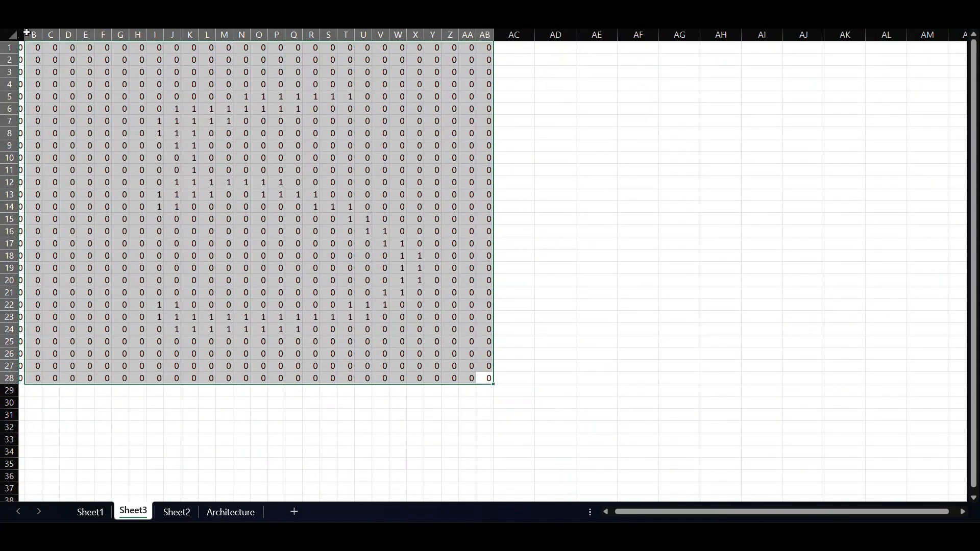
pyautogui.hotkey('ctrl', 'a')
pyautogui.hscroll(-1, 176, 96)
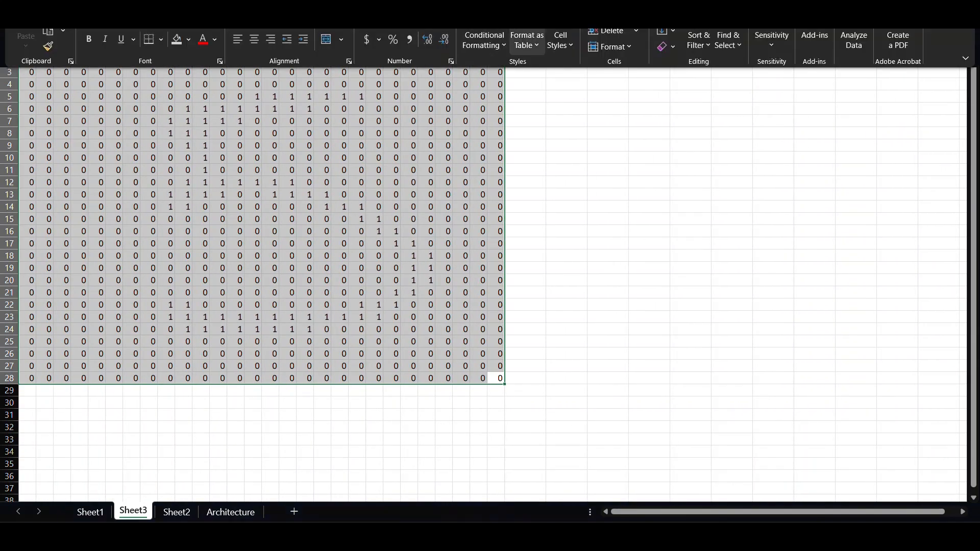
pyautogui.click(505, 40)
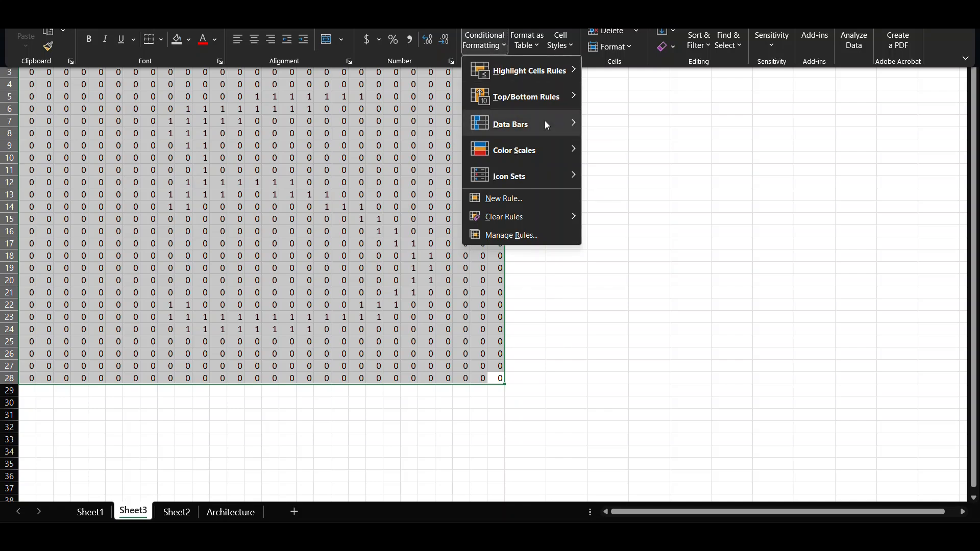
pyautogui.moveTo(557, 148)
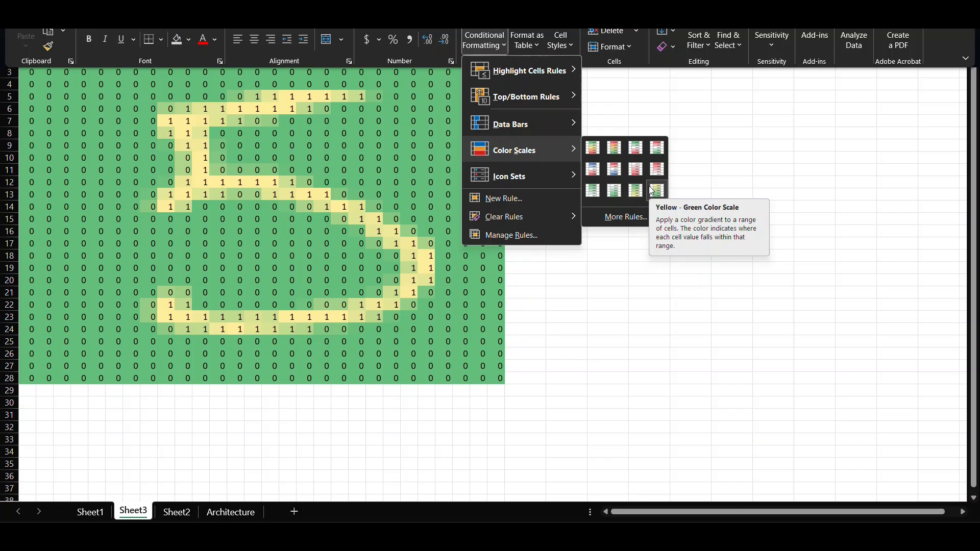
pyautogui.click(652, 190)
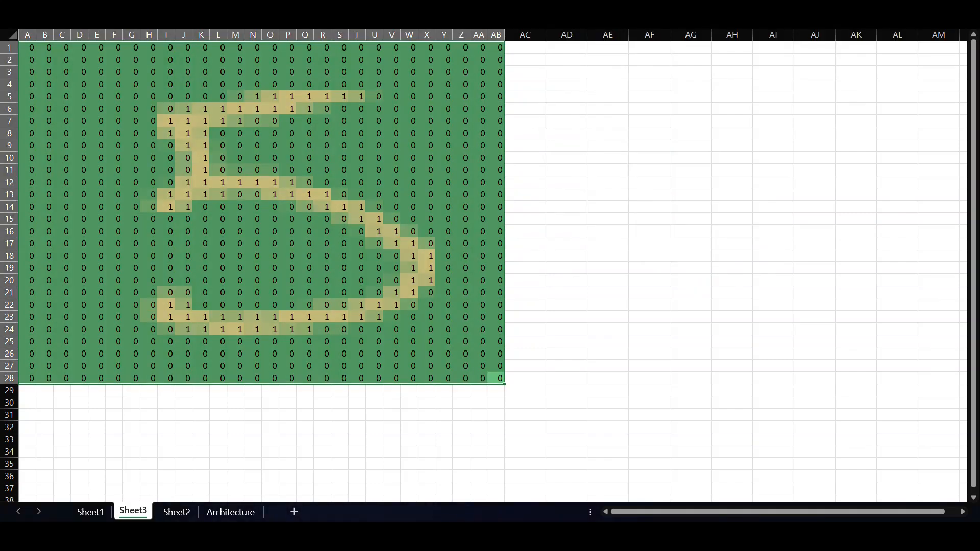
# Start a custom 2-Color Scale rule for the pixel block, with the minimum as Number 0 in black
pyautogui.press('alt')
pyautogui.click(497, 40)
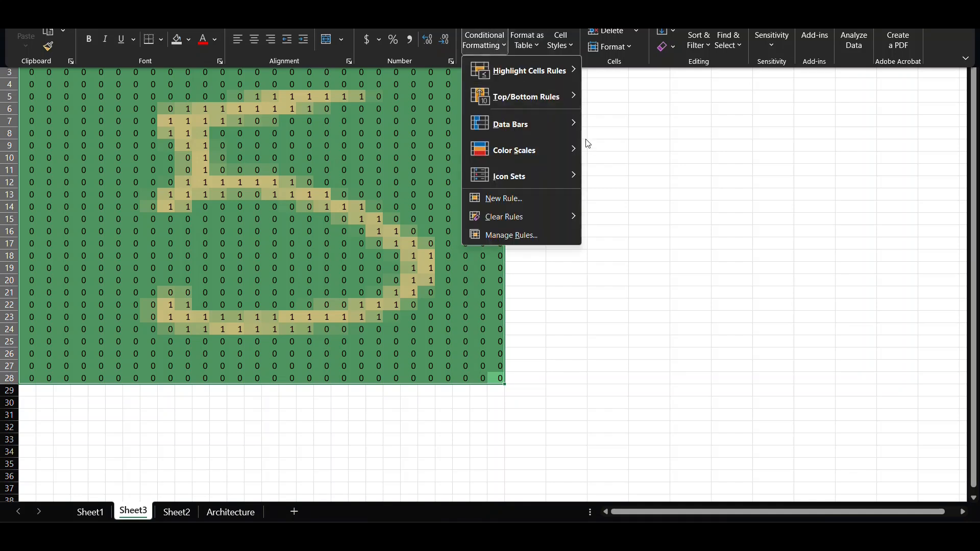
pyautogui.click(639, 217)
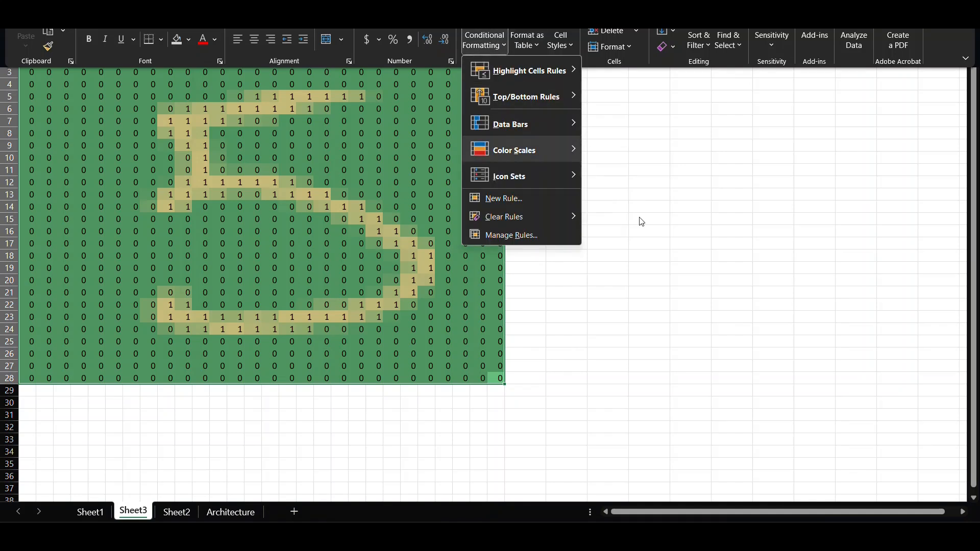
pyautogui.click(619, 228)
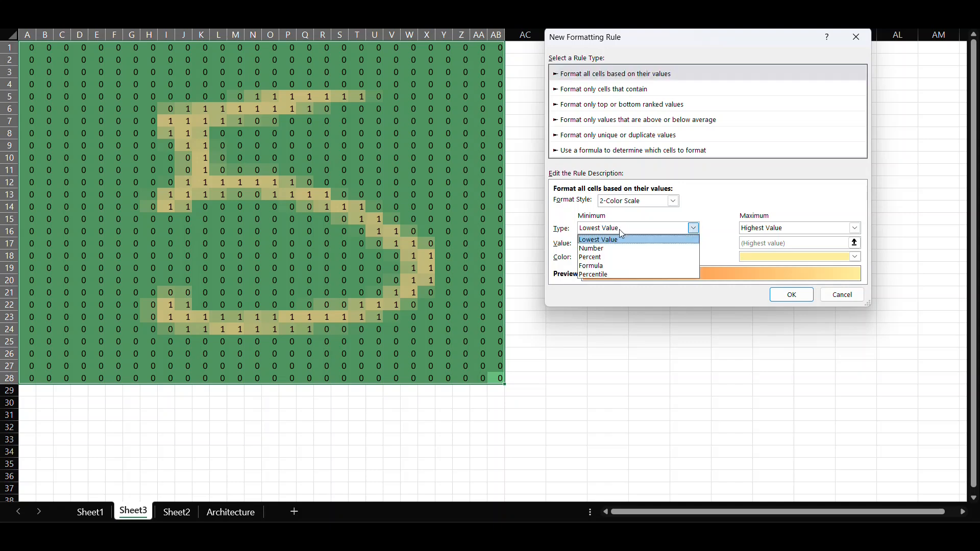
pyautogui.click(611, 249)
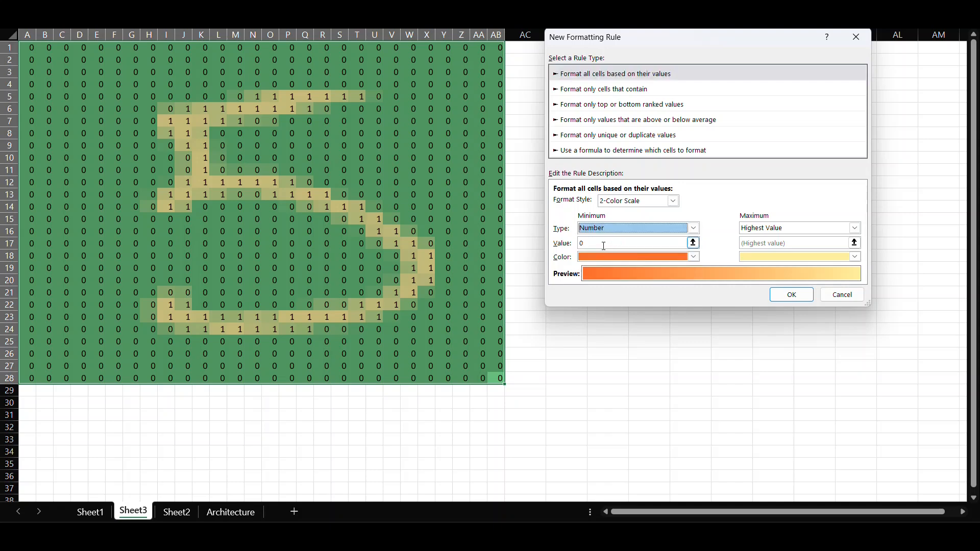
pyautogui.click(606, 259)
pyautogui.click(611, 287)
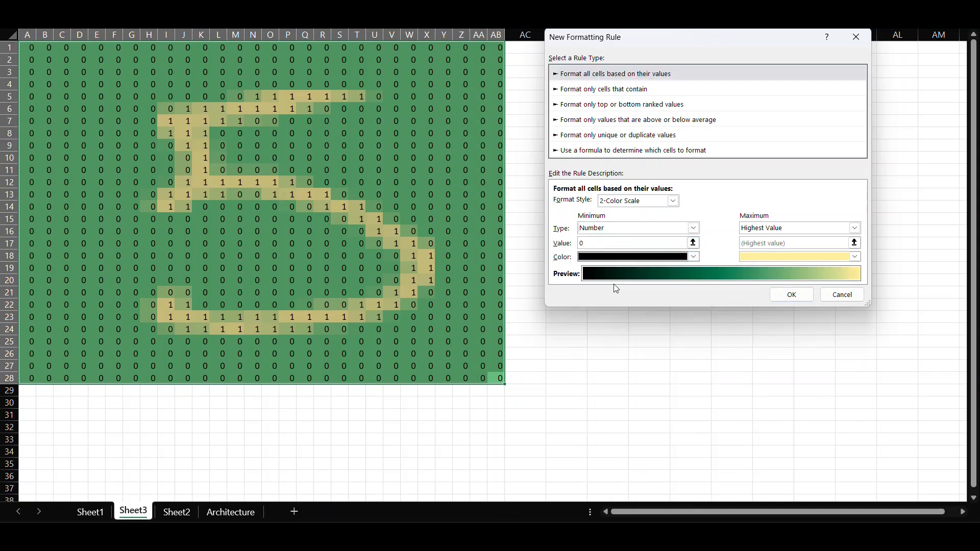
# Set the colour scale's maximum to Number 1 in white and apply the rule to the pixel block
pyautogui.click(752, 231)
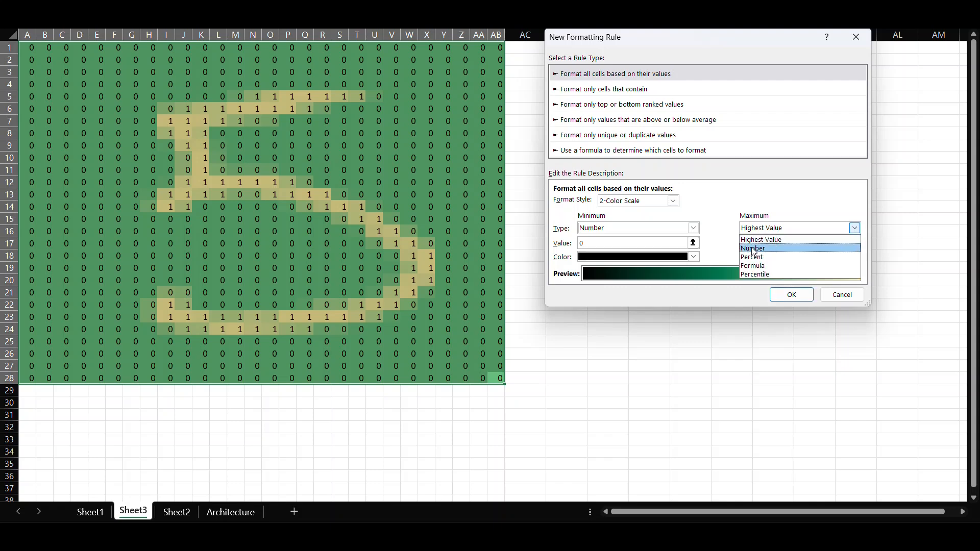
pyautogui.click(753, 249)
pyautogui.click(750, 245)
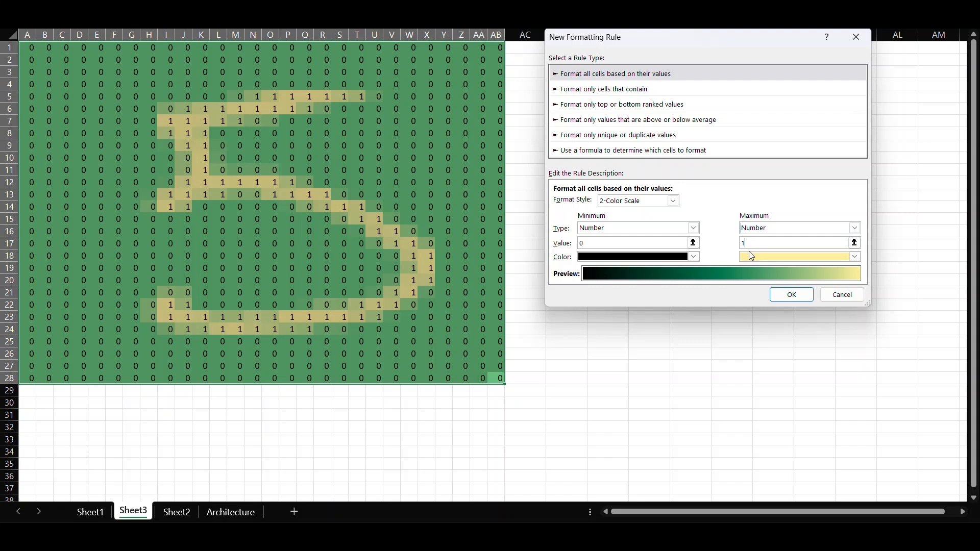
pyautogui.click(751, 256)
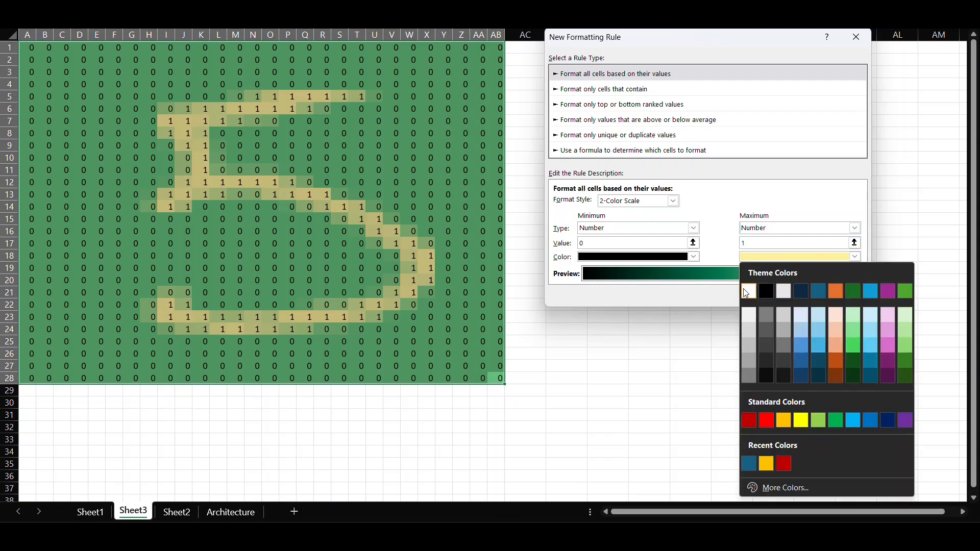
pyautogui.click(748, 291)
pyautogui.click(790, 292)
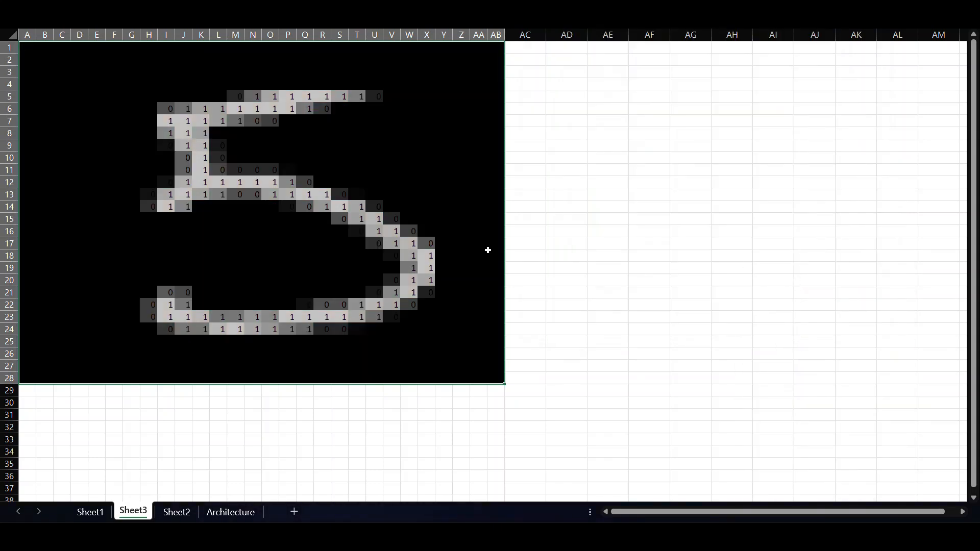
pyautogui.keyDown('ctrl'); pyautogui.scroll(-3, 218, 190); pyautogui.keyUp('ctrl')
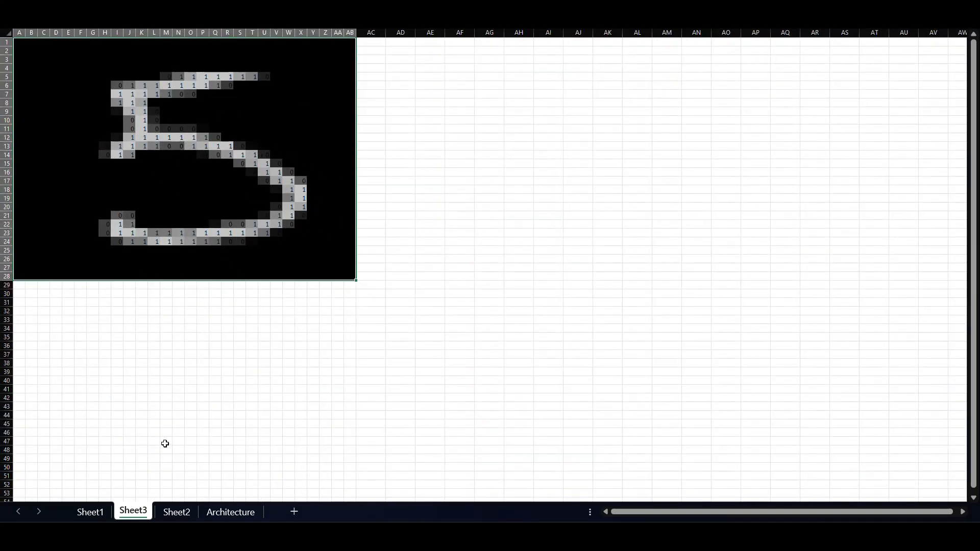
# On Sheet1, draw a rectangle over the first 5x5 pixel block of the Input Image, covering C4:G8
pyautogui.click(91, 512)
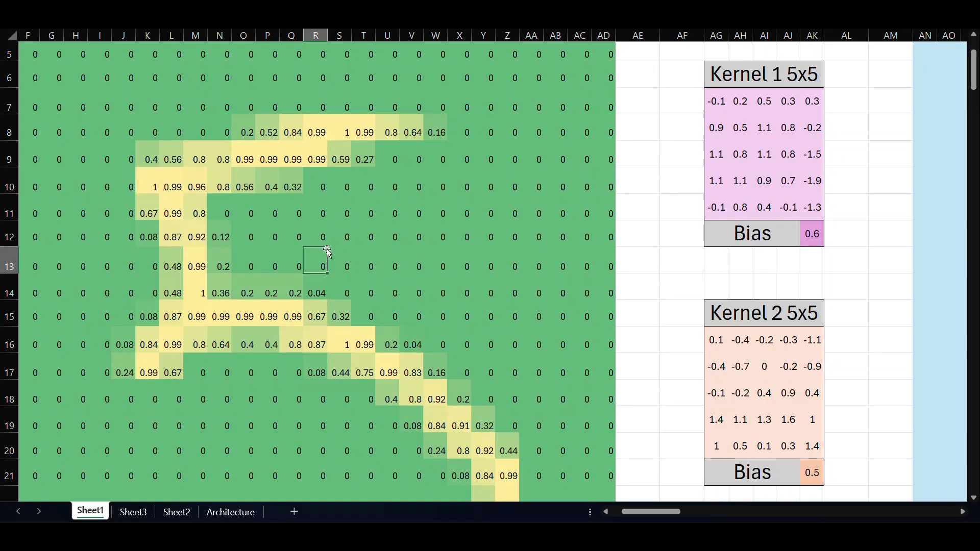
pyautogui.keyDown('ctrl'); pyautogui.scroll(-2, 327, 252); pyautogui.keyUp('ctrl')
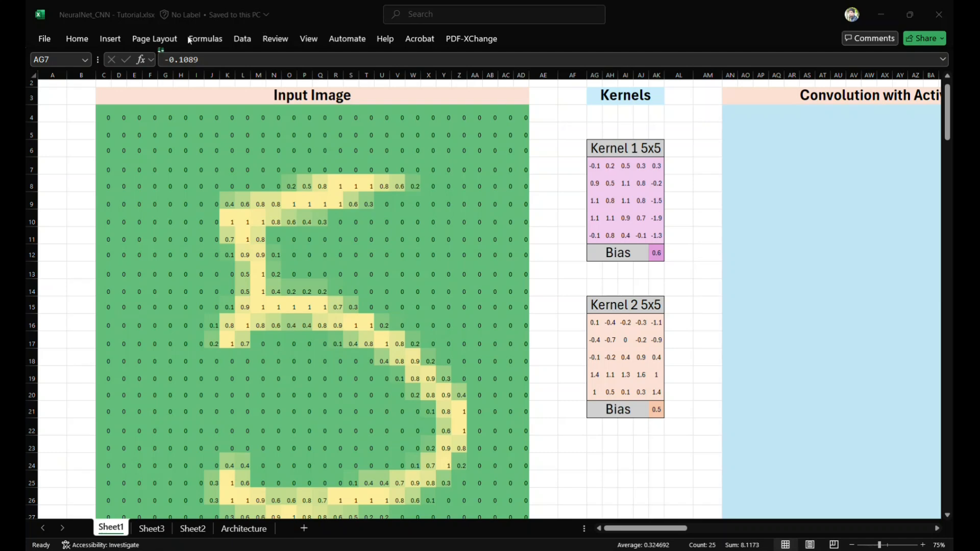
pyautogui.click(79, 39)
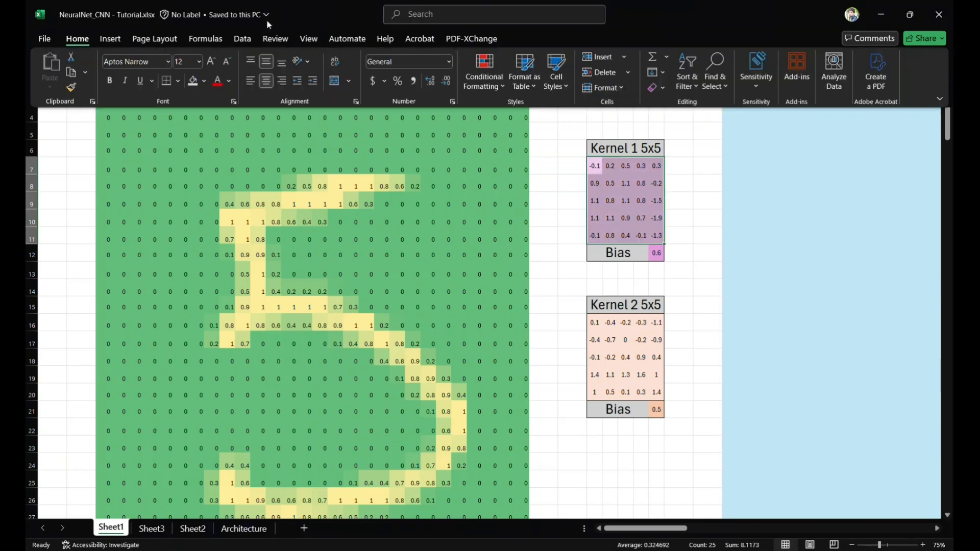
pyautogui.click(121, 37)
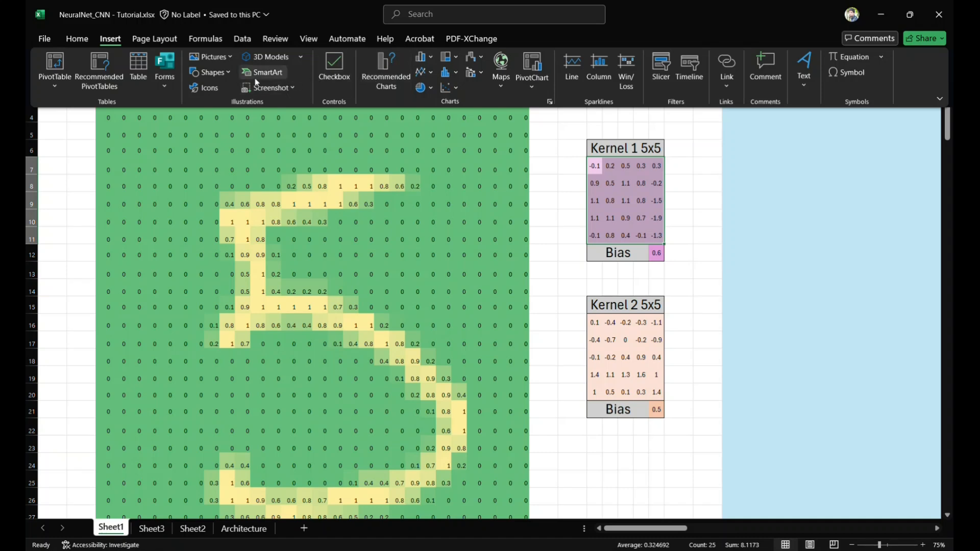
pyautogui.click(234, 73)
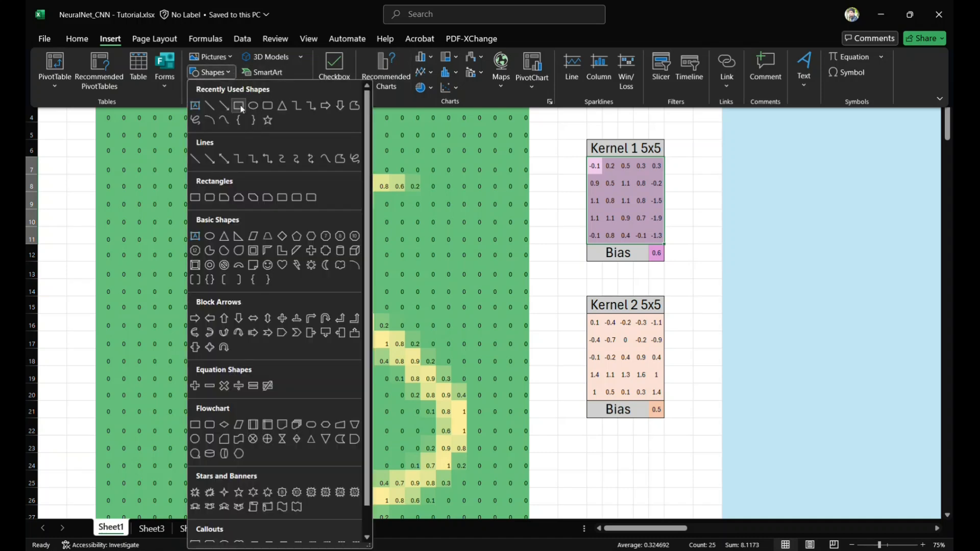
pyautogui.click(238, 106)
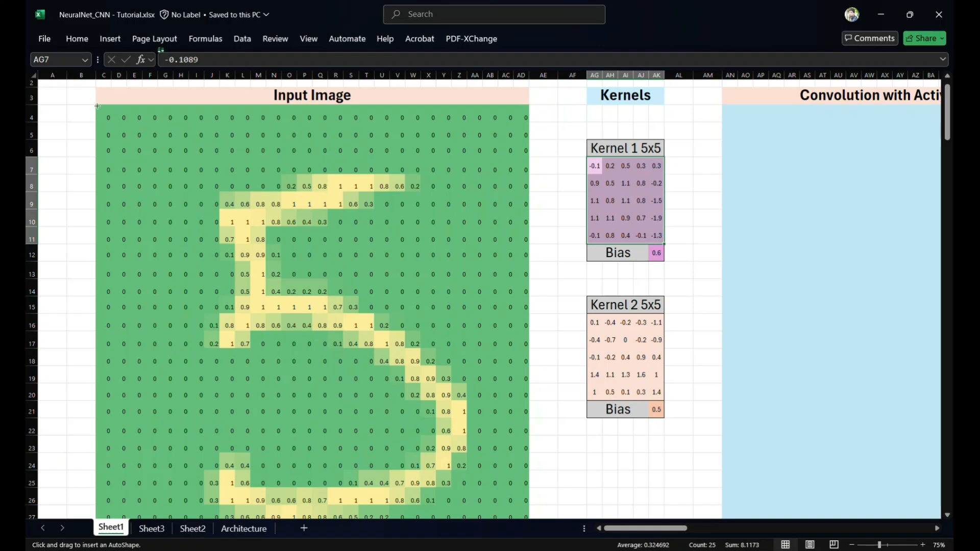
pyautogui.moveTo(96, 105); pyautogui.dragTo(175, 192)
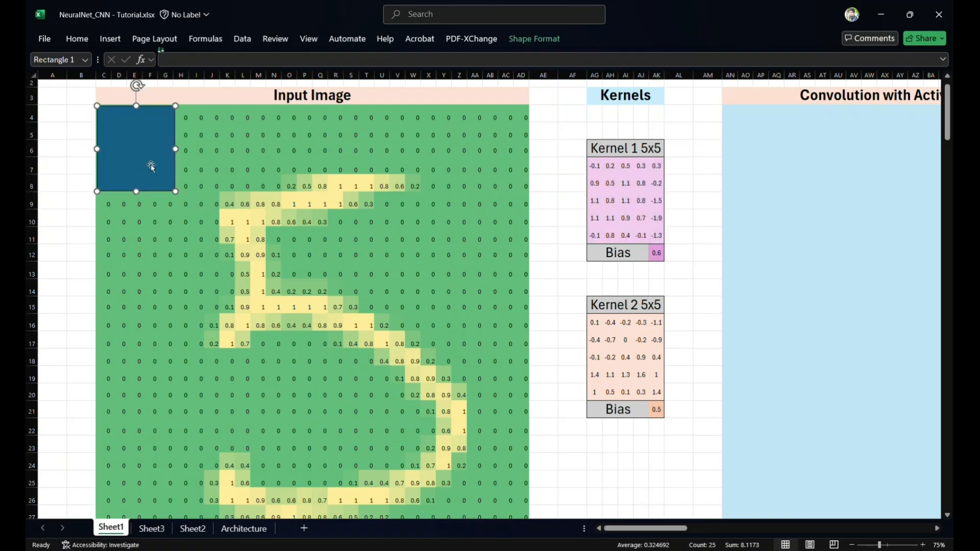
# Set the rectangle to No Fill and nudge it into line with the corner of the Input Image
pyautogui.rightClick(151, 166)
pyautogui.click(198, 146)
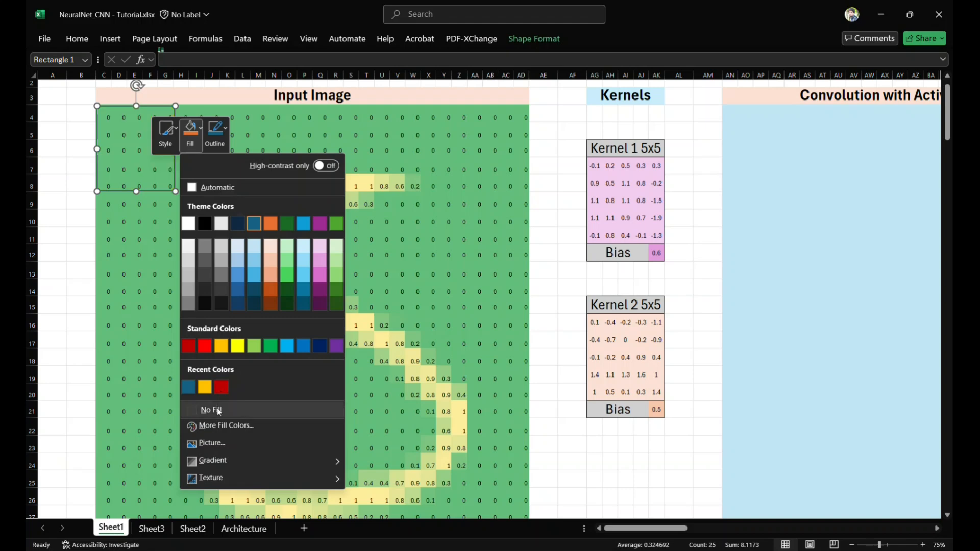
pyautogui.click(214, 408)
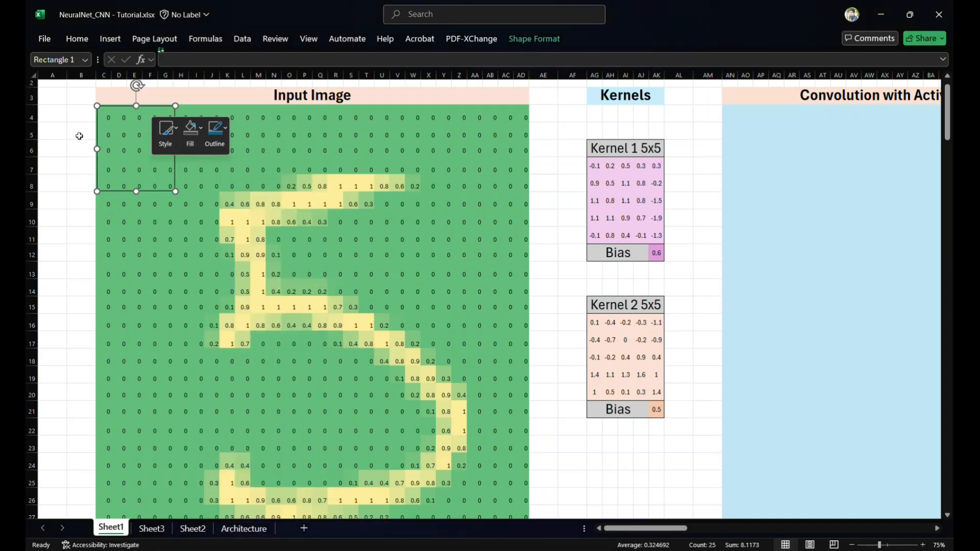
pyautogui.moveTo(145, 109)
pyautogui.mouseDown()
pyautogui.moveTo(206, 109)
pyautogui.moveTo(146, 105)
pyautogui.mouseUp()
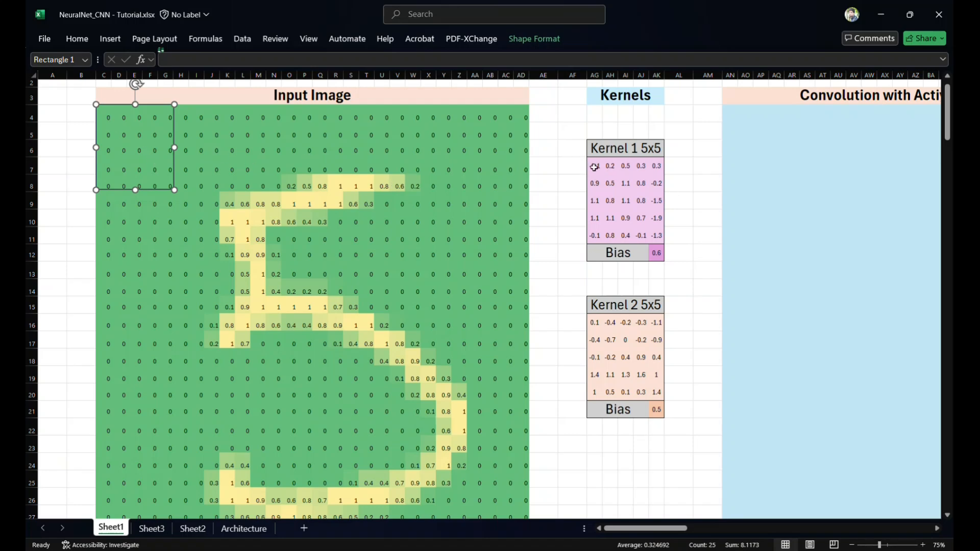
# Copy the Kernel 1 values from AG7:AK11 into the block starting at AG23, beneath Kernel 2
pyautogui.moveTo(595, 167); pyautogui.dragTo(651, 240)
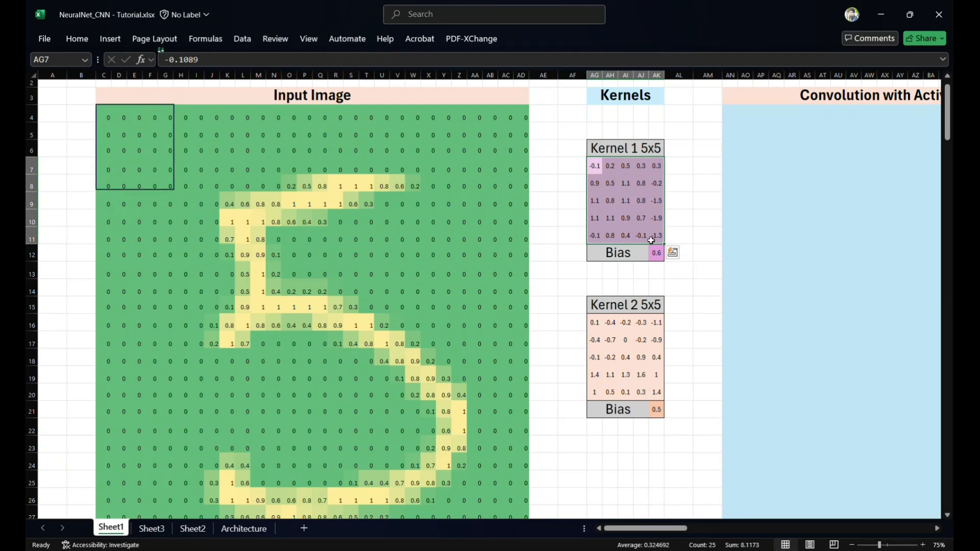
pyautogui.hotkey('ctrl', 'c')
pyautogui.scroll(-2, 651, 241)
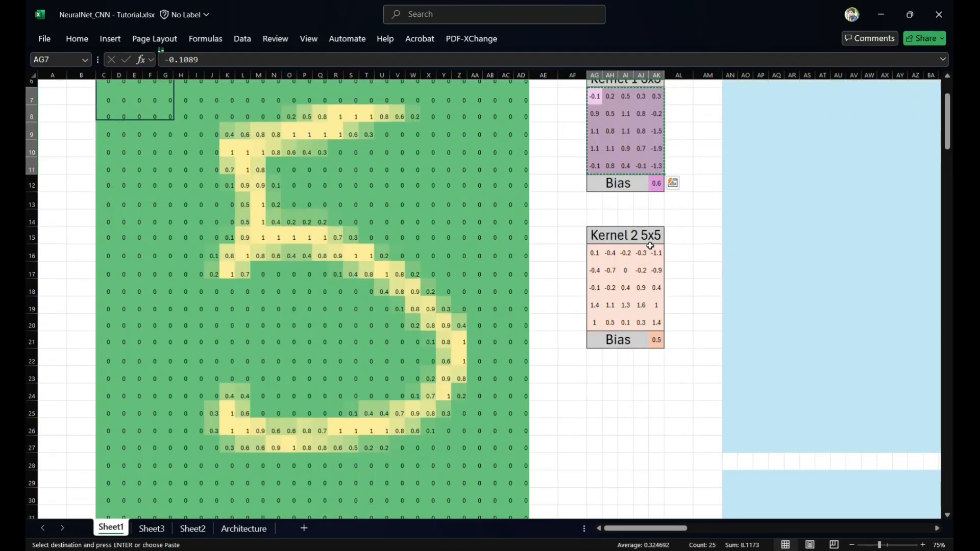
pyautogui.click(594, 379)
pyautogui.hotkey('ctrl', 'v')
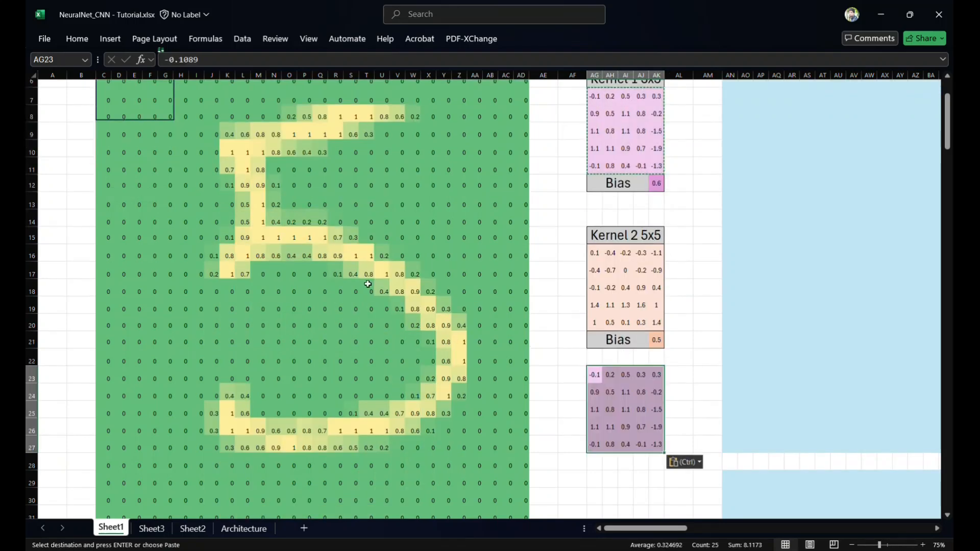
# Copy the outlined 5x5 block C4:G8 of the Input Image to AG28, directly beneath the copied kernel
pyautogui.scroll(2, 368, 285)
pyautogui.moveTo(109, 144); pyautogui.dragTo(170, 209)
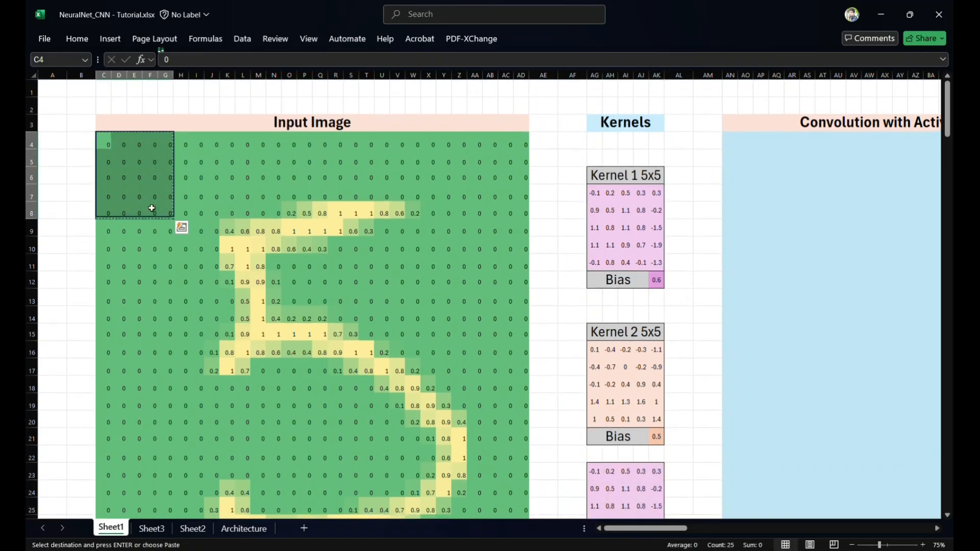
pyautogui.scroll(-3, 485, 284)
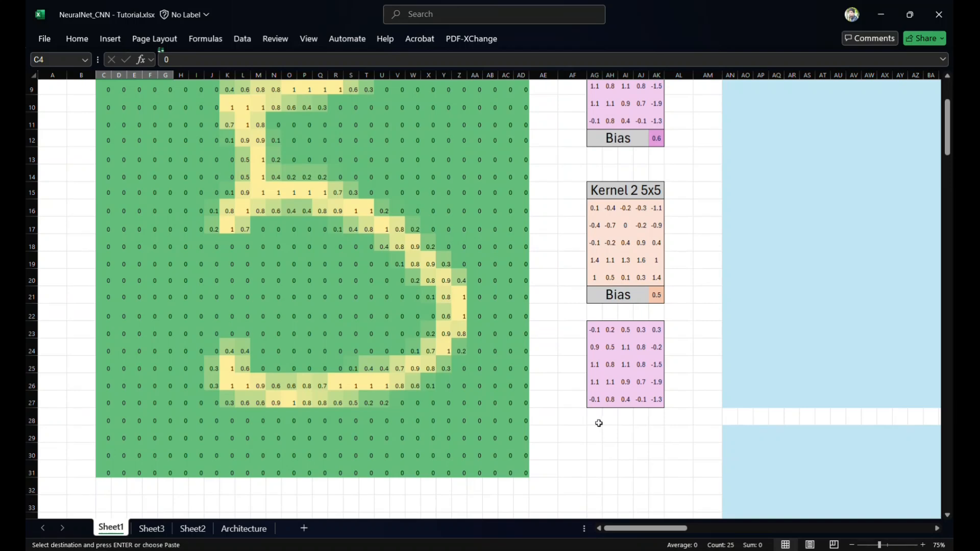
pyautogui.click(598, 423)
pyautogui.hotkey('ctrl', 'v')
pyautogui.scroll(-1, 596, 434)
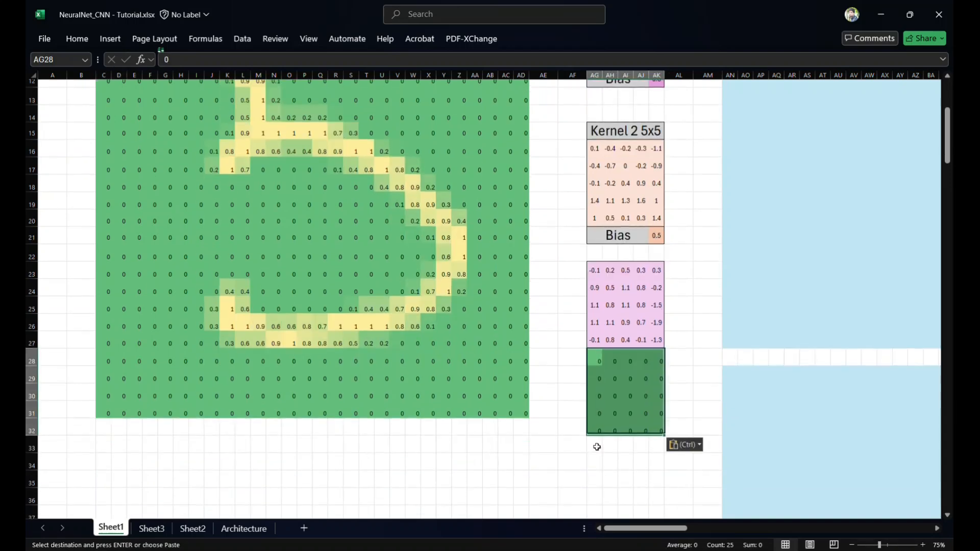
# In AG33, enter the formula =AG28*AG23 to multiply the first pixel by the first kernel weight
pyautogui.keyDown('ctrl'); pyautogui.scroll(5, 656, 427); pyautogui.keyUp('ctrl')
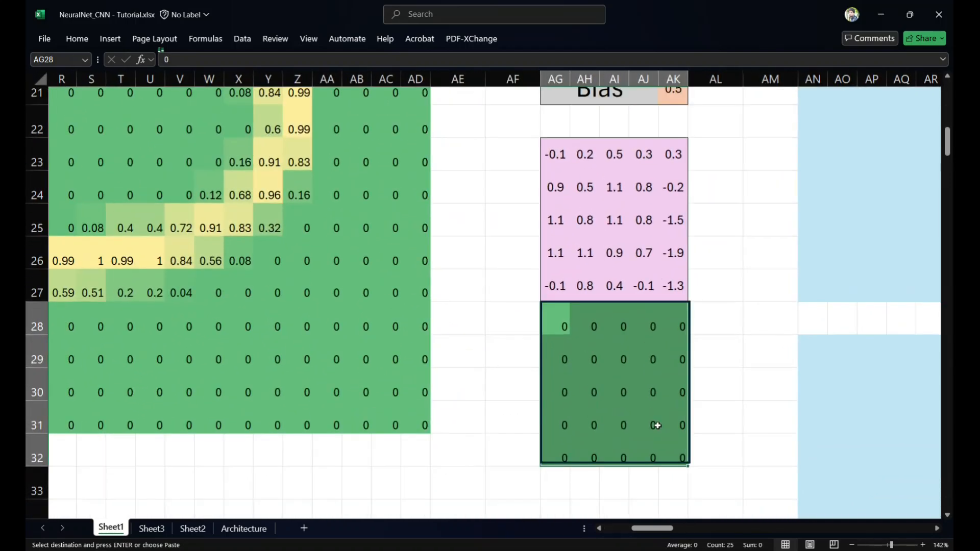
pyautogui.keyDown('ctrl'); pyautogui.scroll(1, 656, 425); pyautogui.keyUp('ctrl')
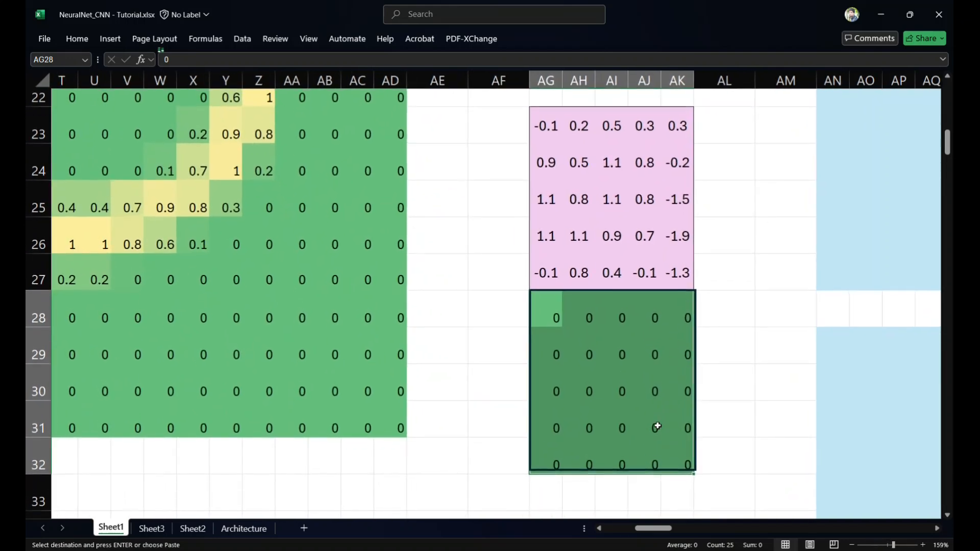
pyautogui.click(541, 492)
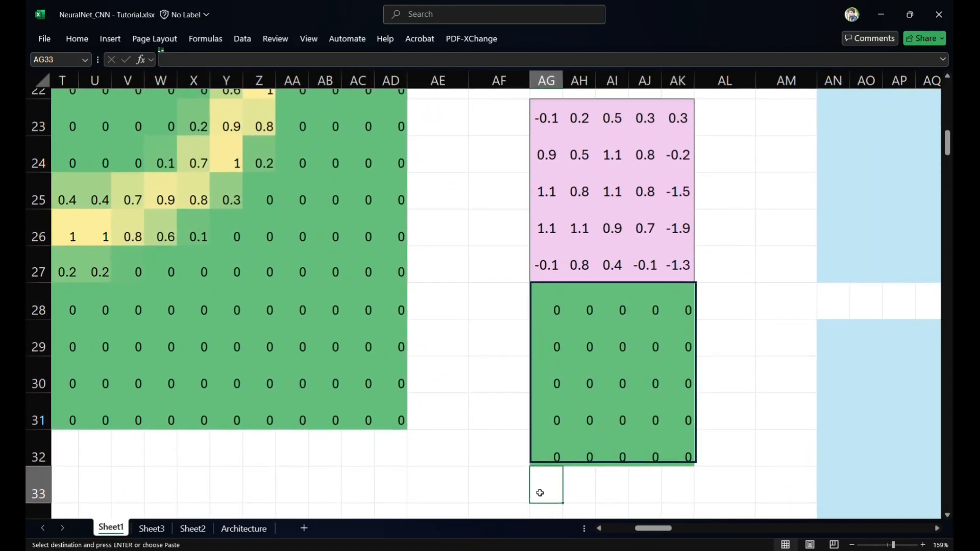
pyautogui.write('=')
pyautogui.click(557, 308)
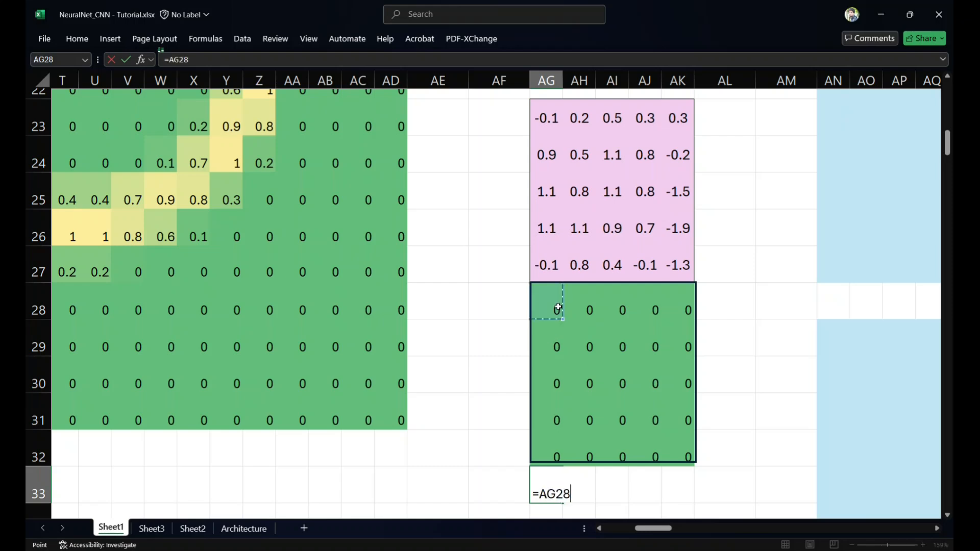
pyautogui.click(546, 117)
pyautogui.press('Return')
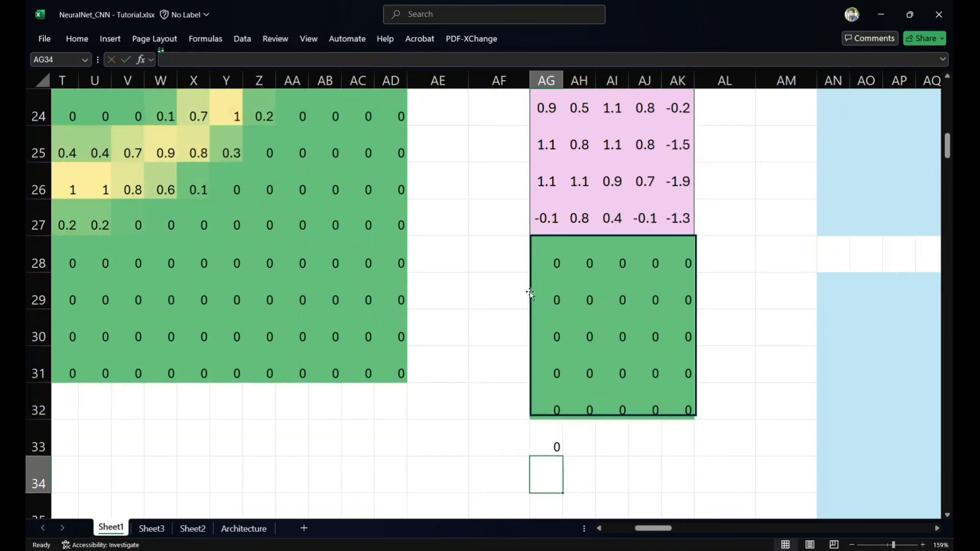
# Fill the AG33 product formula across to AK33 and down to row 38, and check the cell references in AK37
pyautogui.click(539, 440)
pyautogui.moveTo(562, 456); pyautogui.dragTo(685, 449)
pyautogui.scroll(-1, 685, 449)
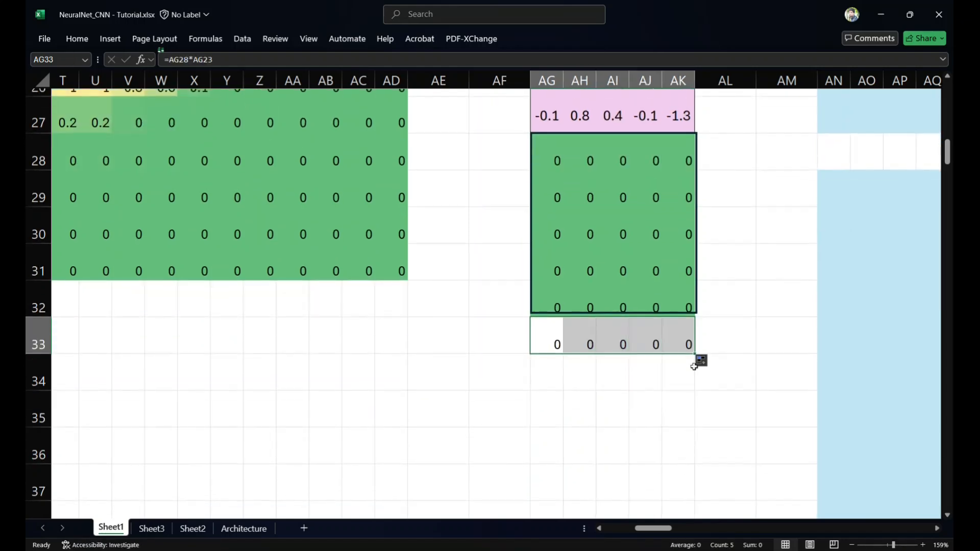
pyautogui.moveTo(694, 353); pyautogui.dragTo(688, 447)
pyautogui.click(633, 365)
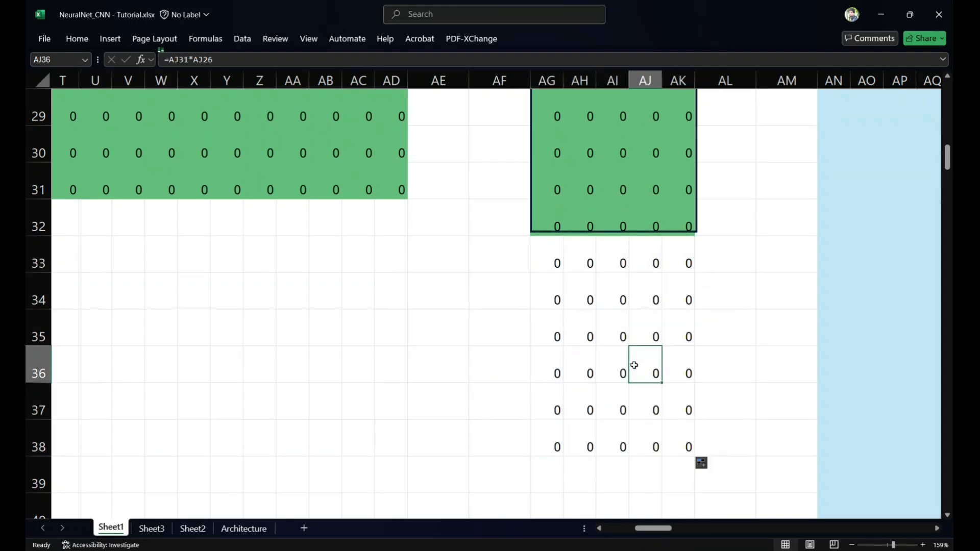
pyautogui.doubleClick(674, 417)
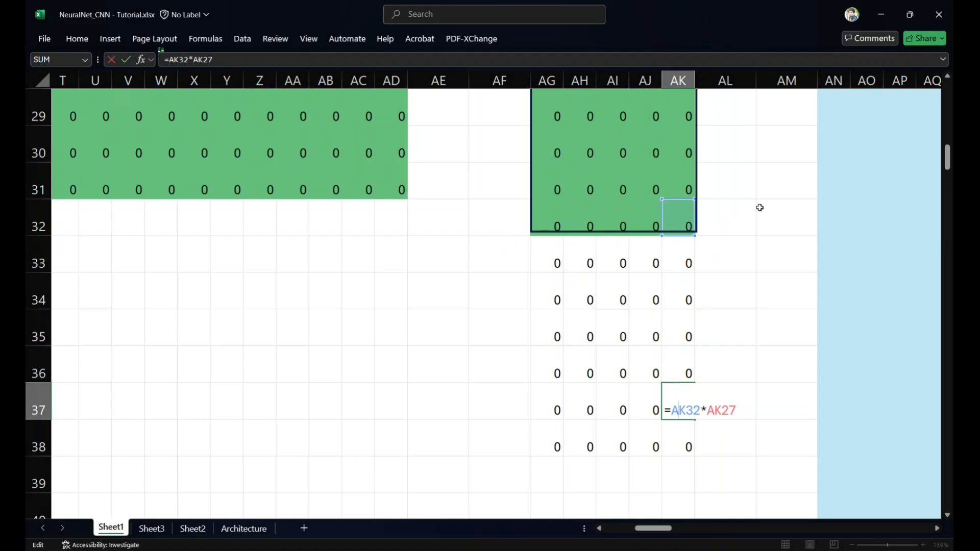
pyautogui.scroll(1, 759, 207)
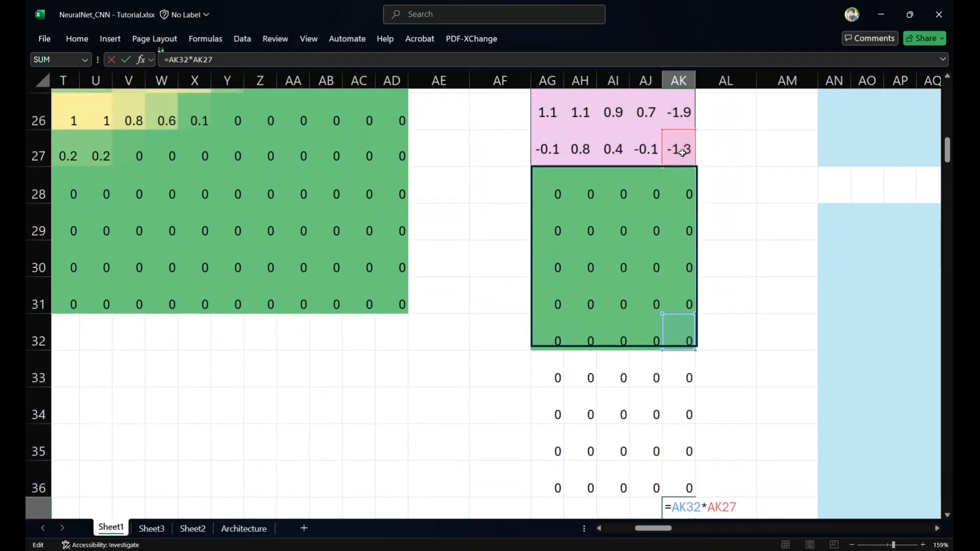
pyautogui.scroll(-1, 740, 278)
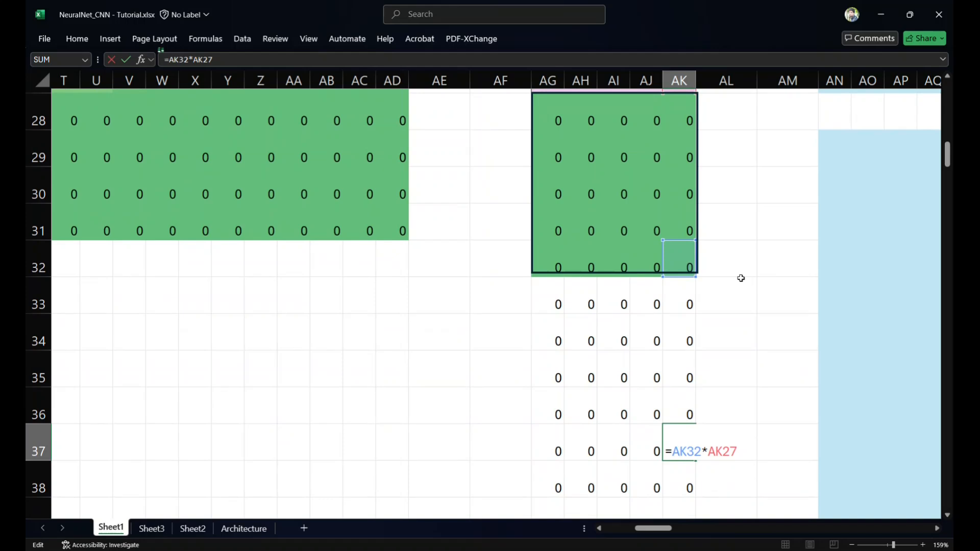
pyautogui.hotkey('ctrl', 'Return')
# Clear the surplus row of product formulas in AG38:AK38
pyautogui.moveTo(688, 467); pyautogui.dragTo(563, 467)
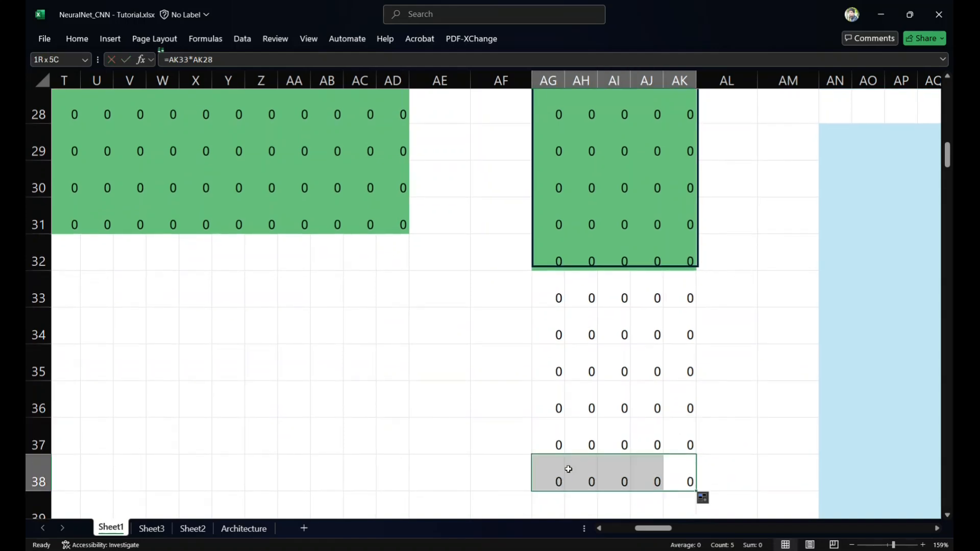
pyautogui.press('Delete')
pyautogui.click(568, 469)
pyautogui.scroll(-1, 566, 466)
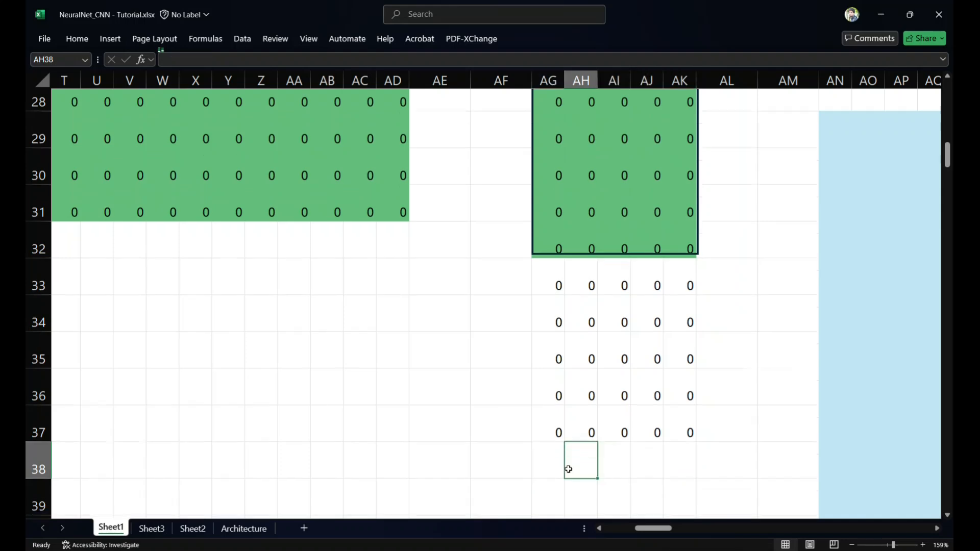
# In AG39, total the 5x5 product block with =SUM(AG33:AK37)
pyautogui.click(550, 470)
pyautogui.write('=sum(')
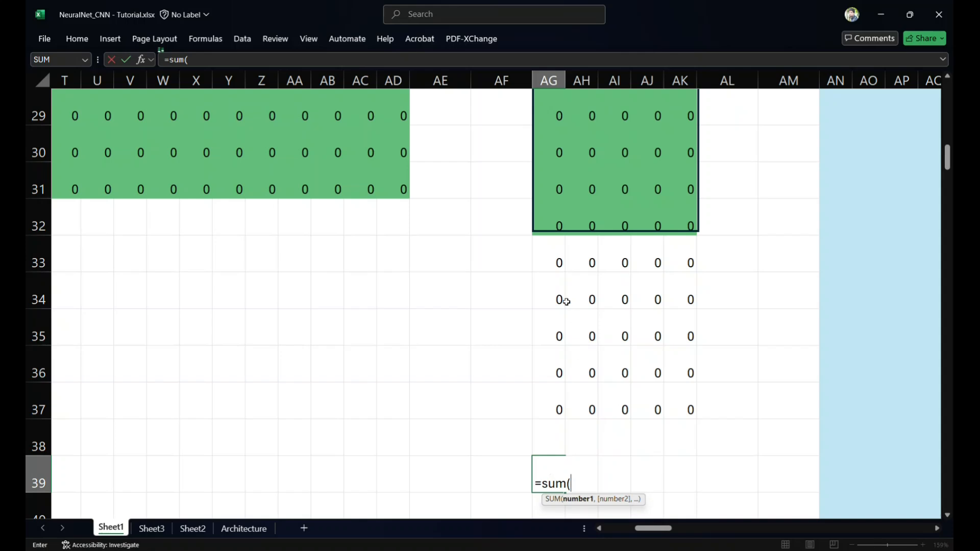
pyautogui.moveTo(553, 258); pyautogui.dragTo(667, 398)
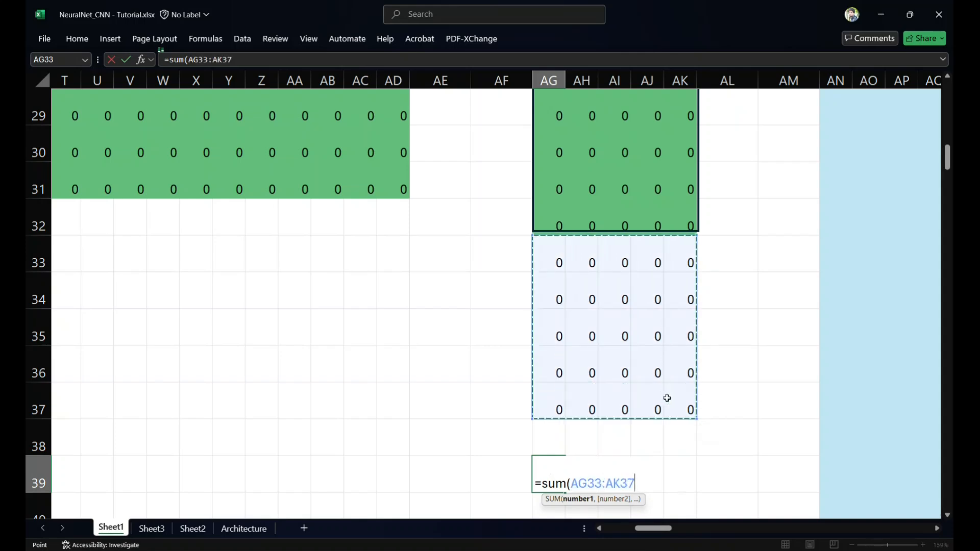
pyautogui.write(')')
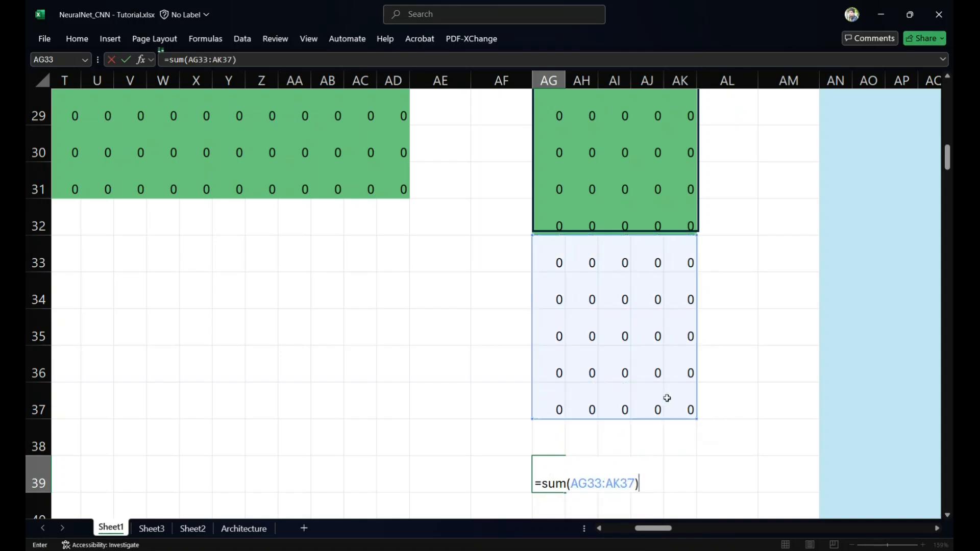
pyautogui.press('Return')
pyautogui.press('Up')
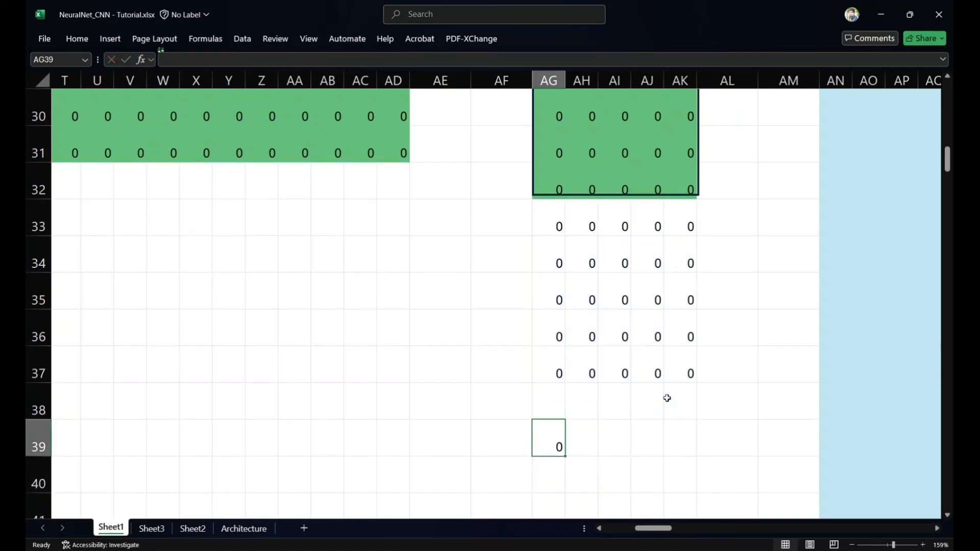
# In AH39, add the Kernel 1 bias to the sum with the formula =AG39+AK12
pyautogui.click(581, 437)
pyautogui.scroll(2, 580, 437)
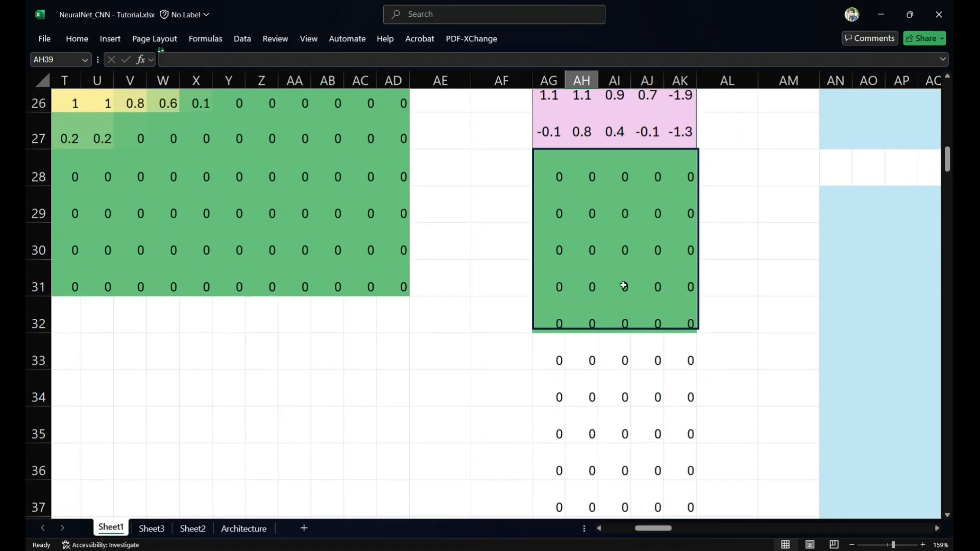
pyautogui.scroll(-2, 646, 317)
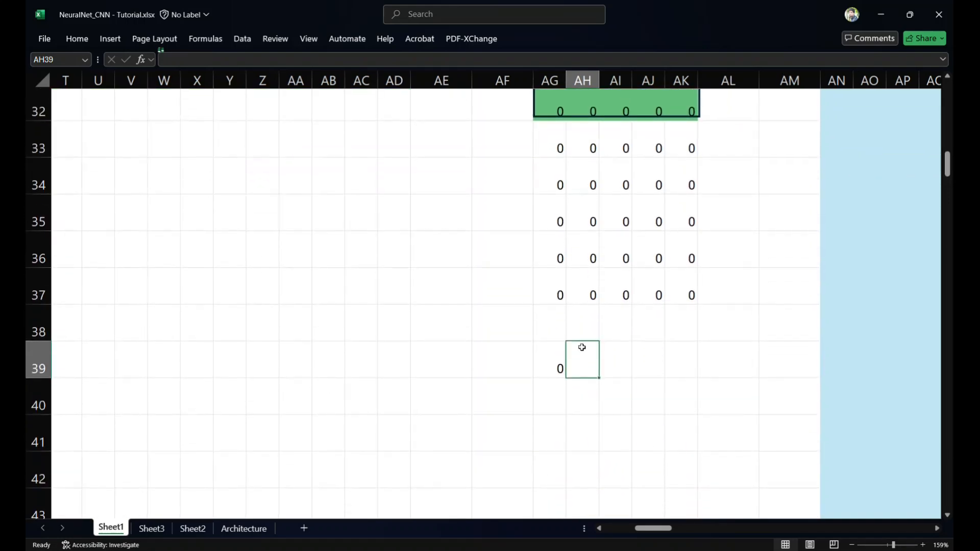
pyautogui.write('=')
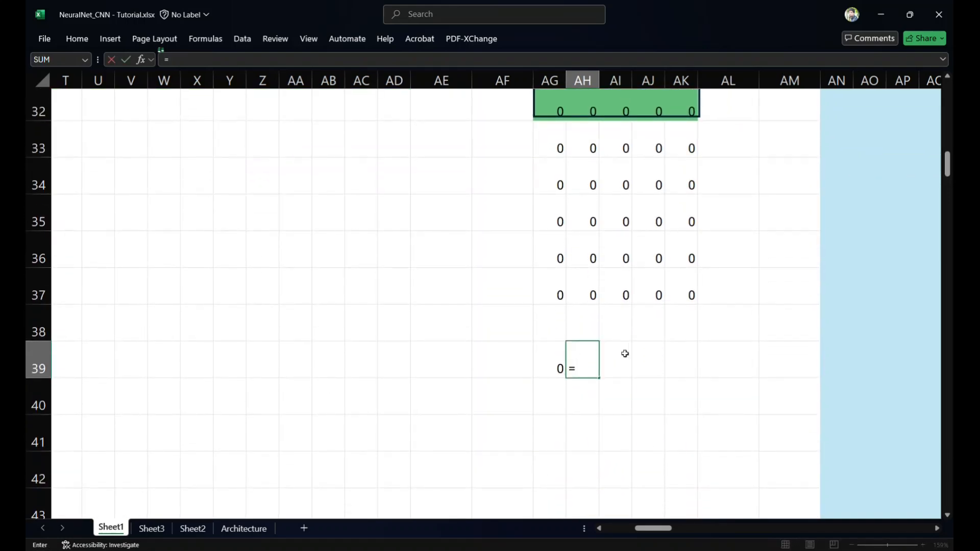
pyautogui.click(548, 356)
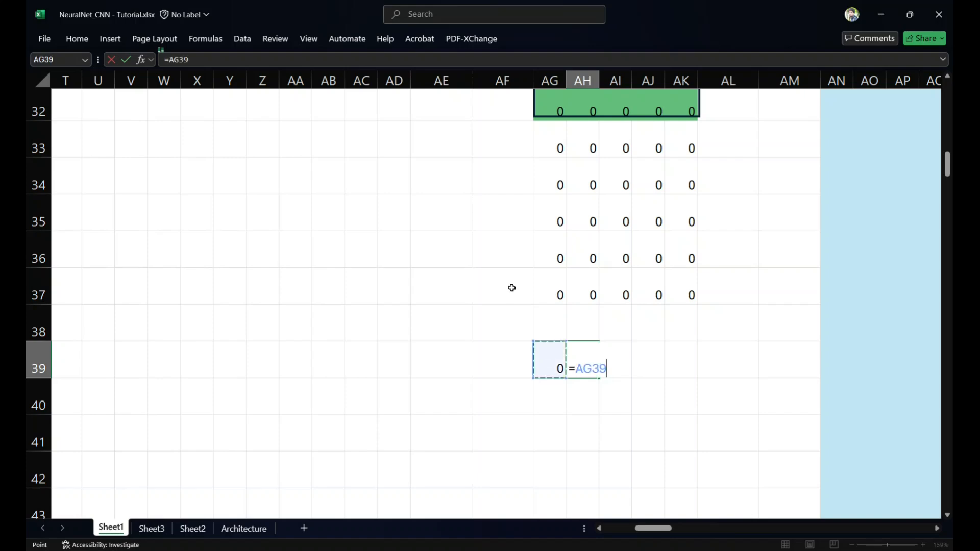
pyautogui.write('+')
pyautogui.scroll(5, 511, 288)
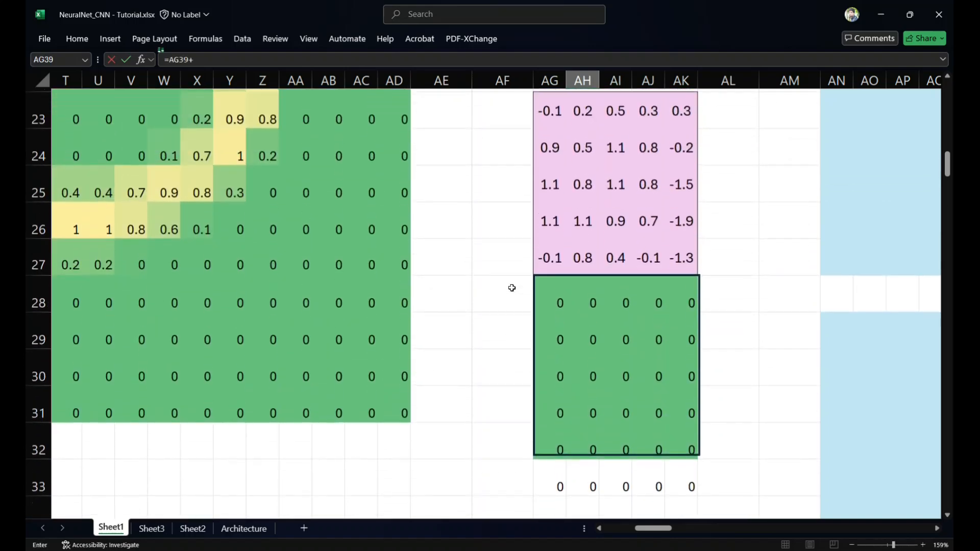
pyautogui.scroll(2, 512, 288)
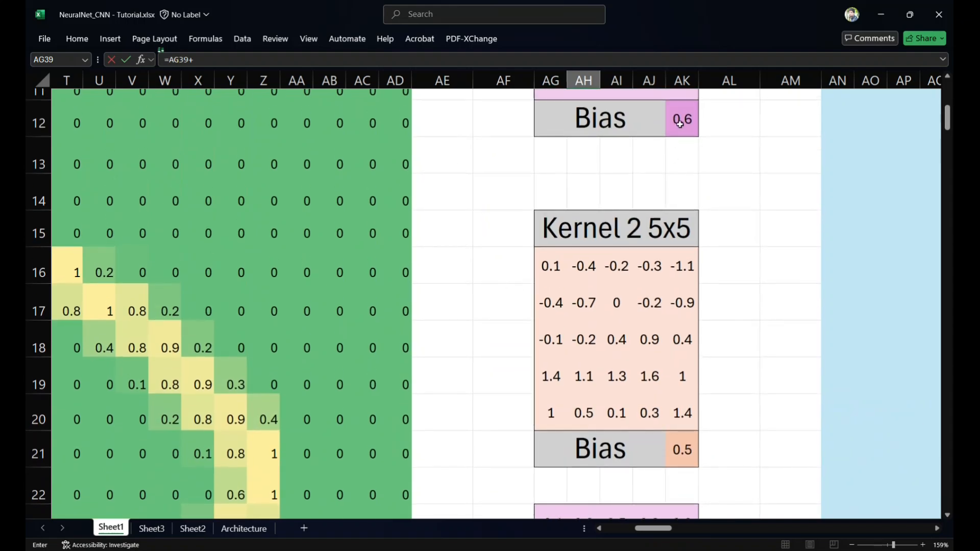
pyautogui.click(679, 123)
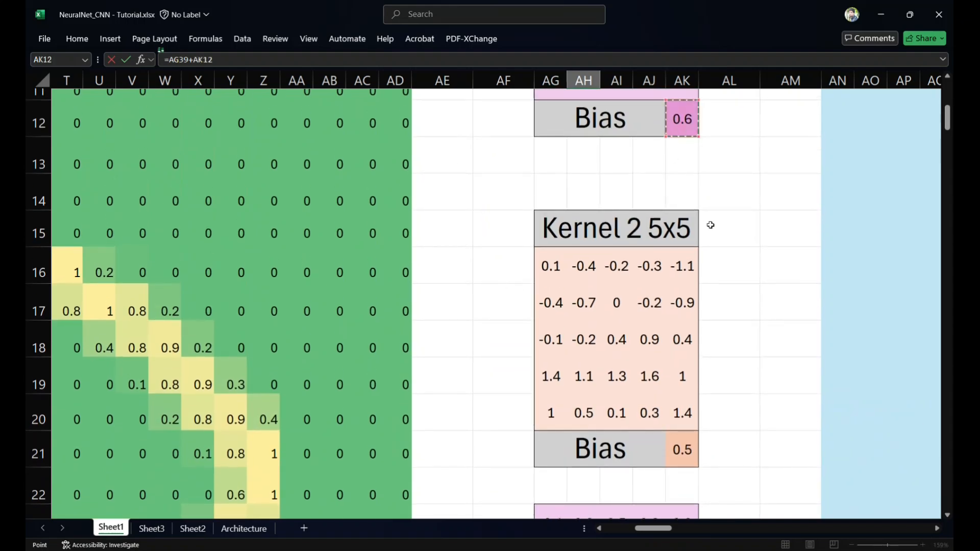
pyautogui.scroll(-7, 710, 225)
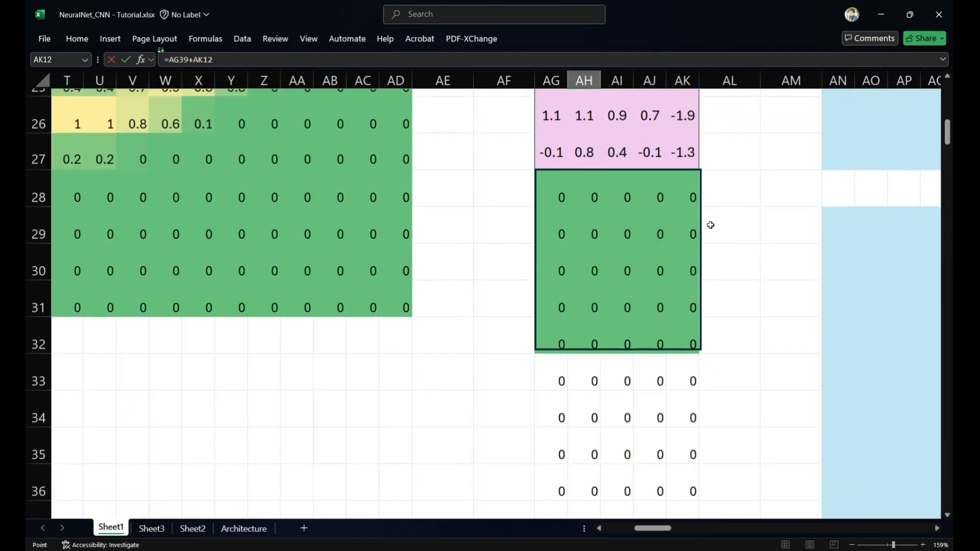
pyautogui.press('Return')
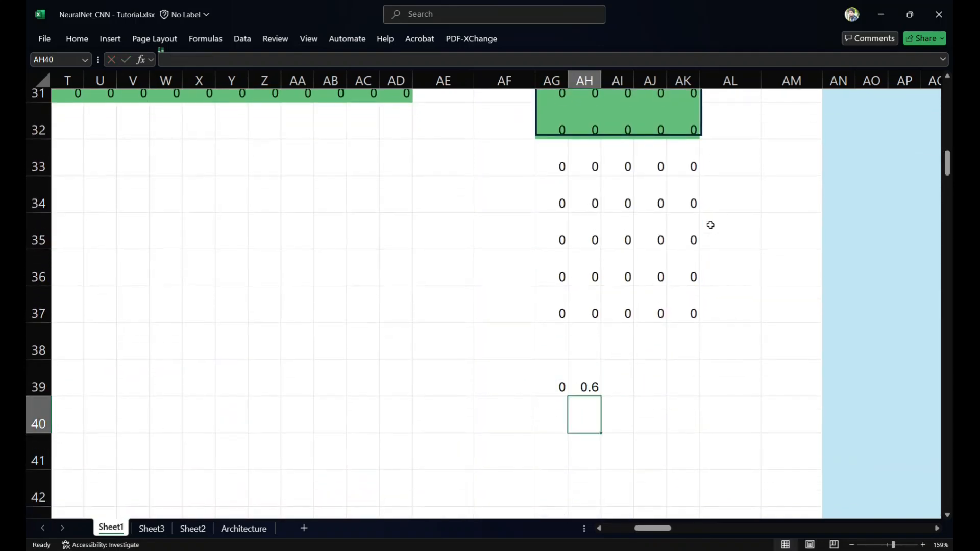
# Copy the biased sum in AH39 and paste it as a value into AN4, the first cell of the convolution grid
pyautogui.press('Up')
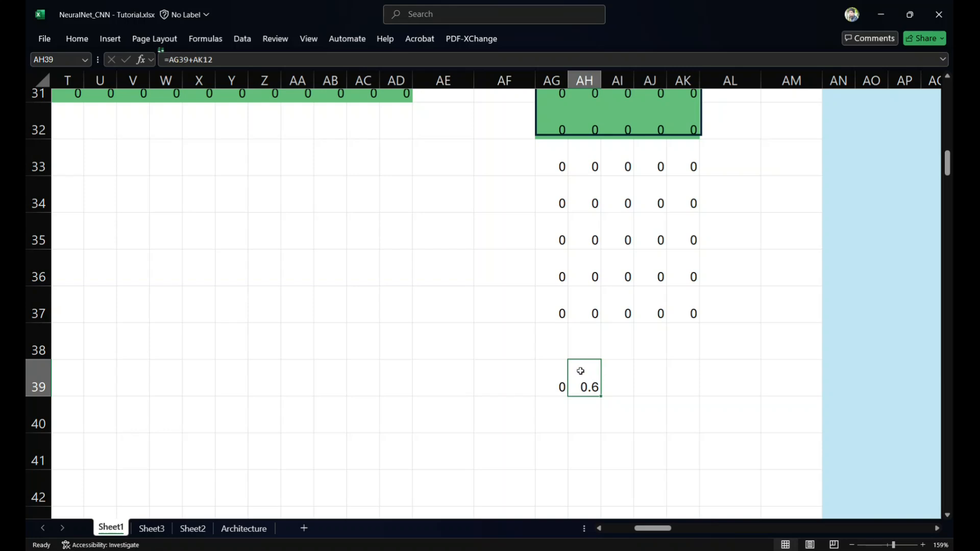
pyautogui.hotkey('ctrl', 'c')
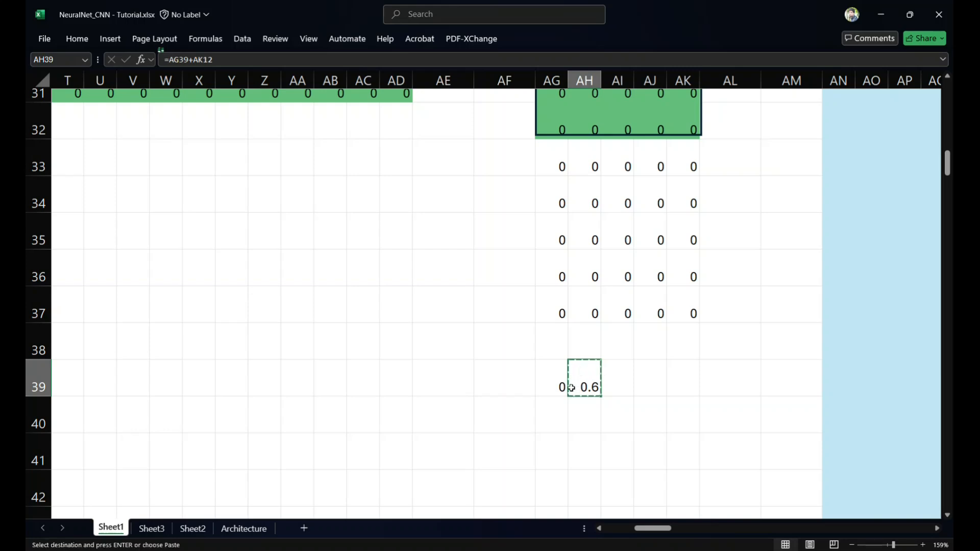
pyautogui.scroll(10, 720, 336)
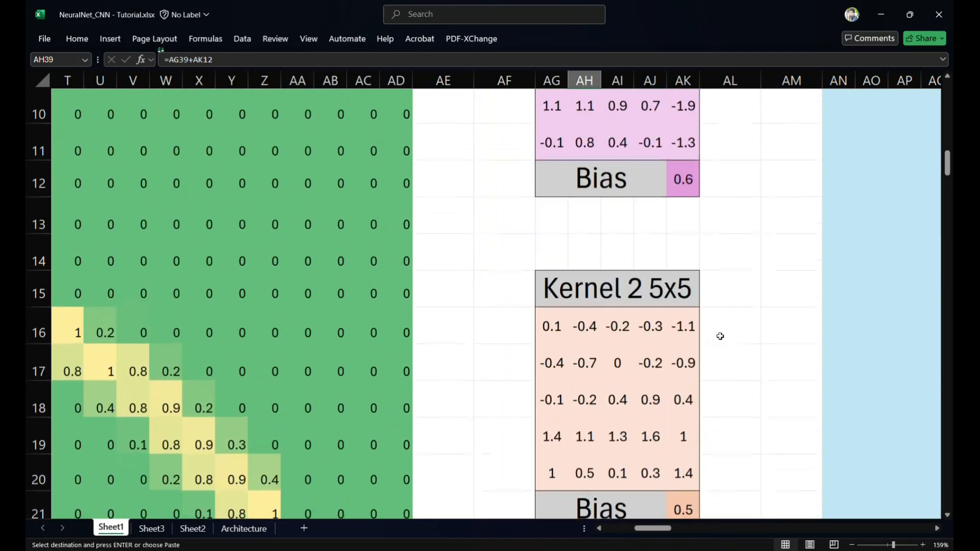
pyautogui.hscroll(3, 720, 336)
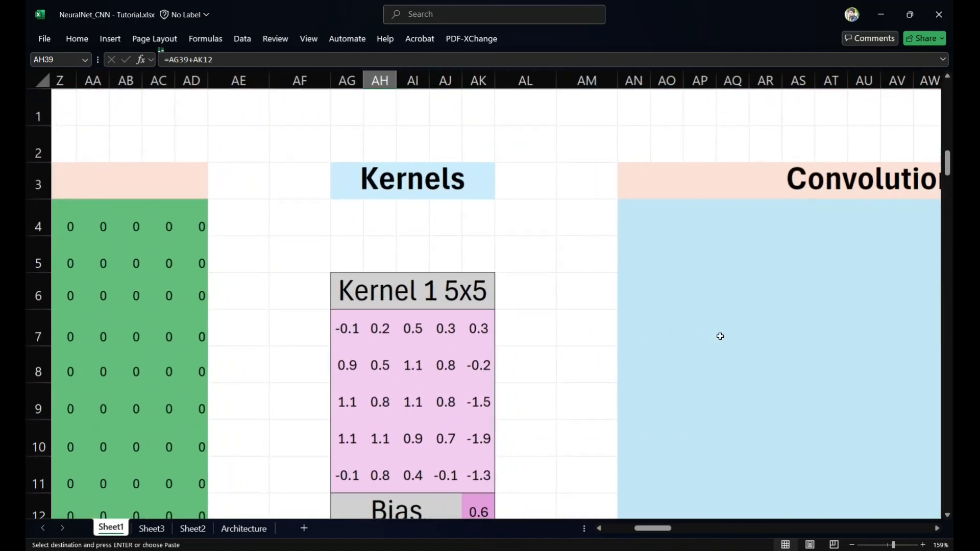
pyautogui.click(635, 218)
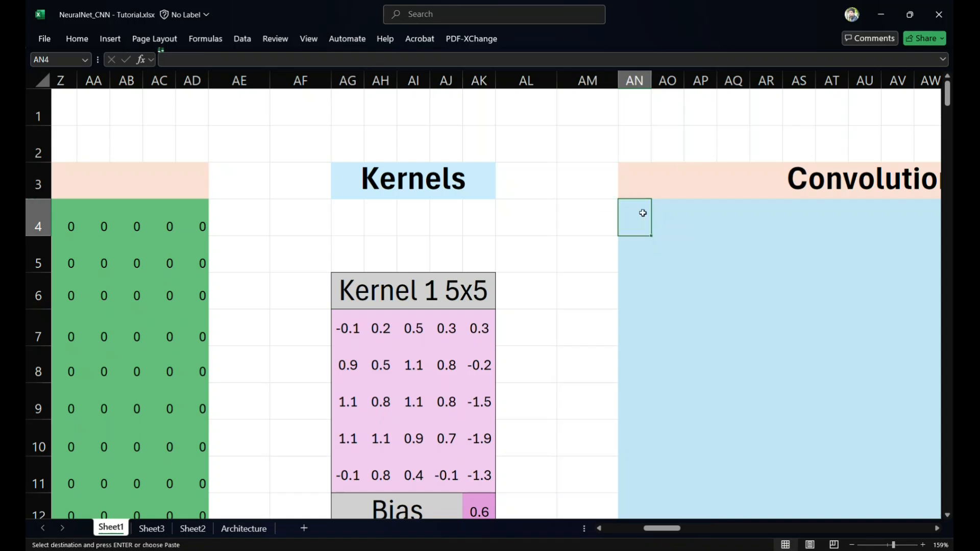
pyautogui.rightClick(650, 218)
pyautogui.click(692, 268)
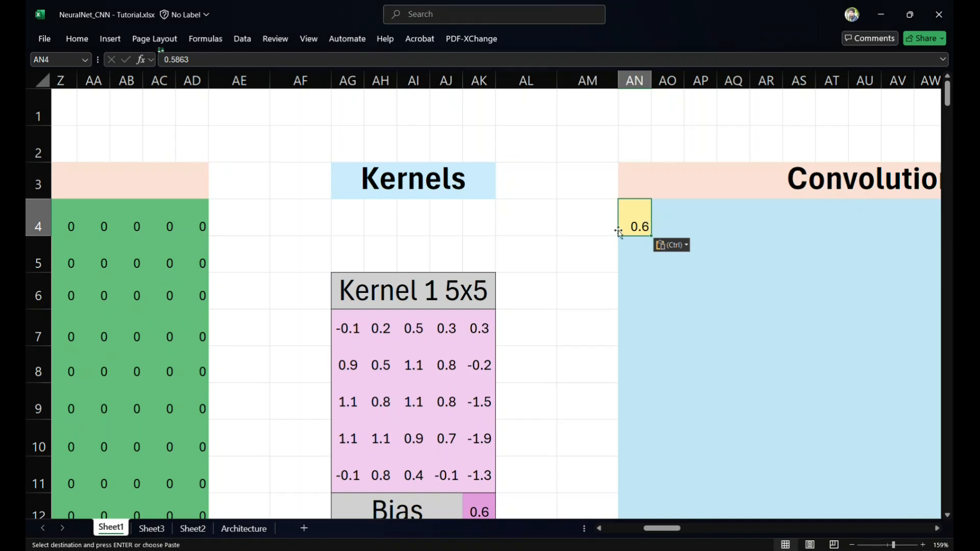
pyautogui.moveTo(618, 232); pyautogui.dragTo(557, 233)
# Shift the 5x5 outline on the input image one column to the right so it starts at column D
pyautogui.hscroll(-10, 536, 284)
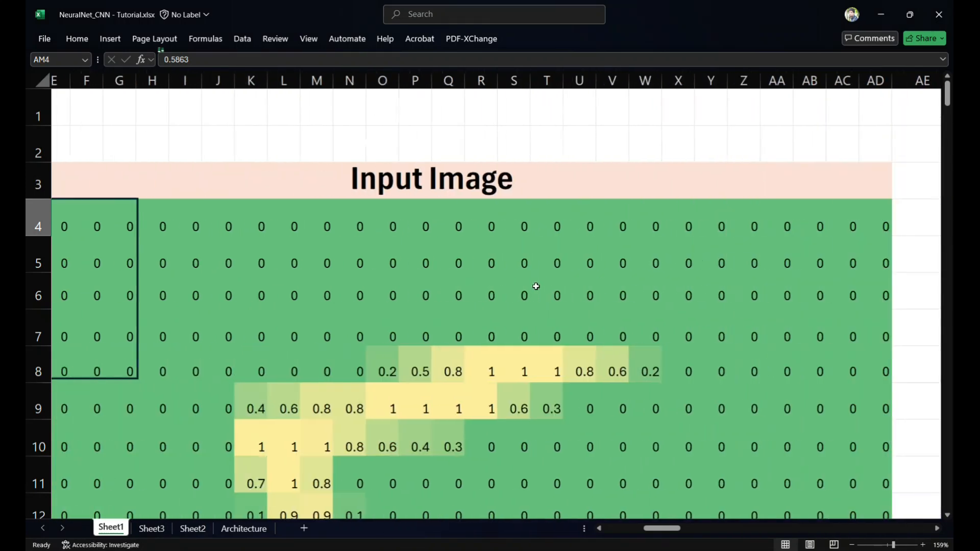
pyautogui.hscroll(-4, 538, 286)
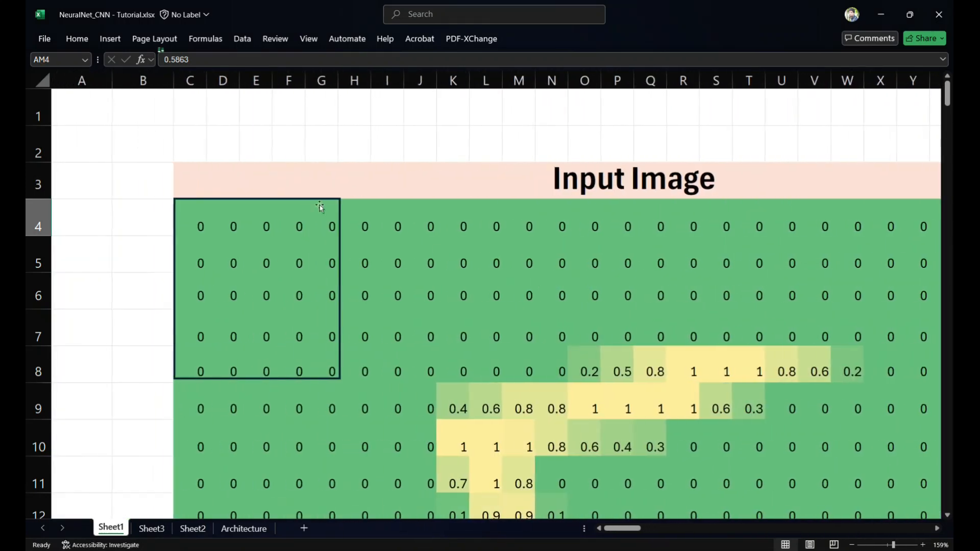
pyautogui.click(269, 198)
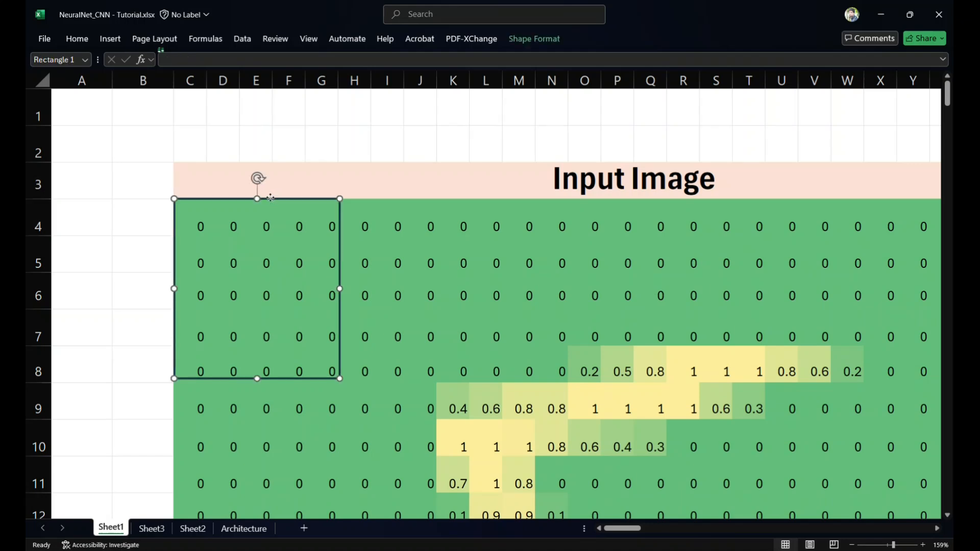
pyautogui.moveTo(271, 198); pyautogui.dragTo(319, 200)
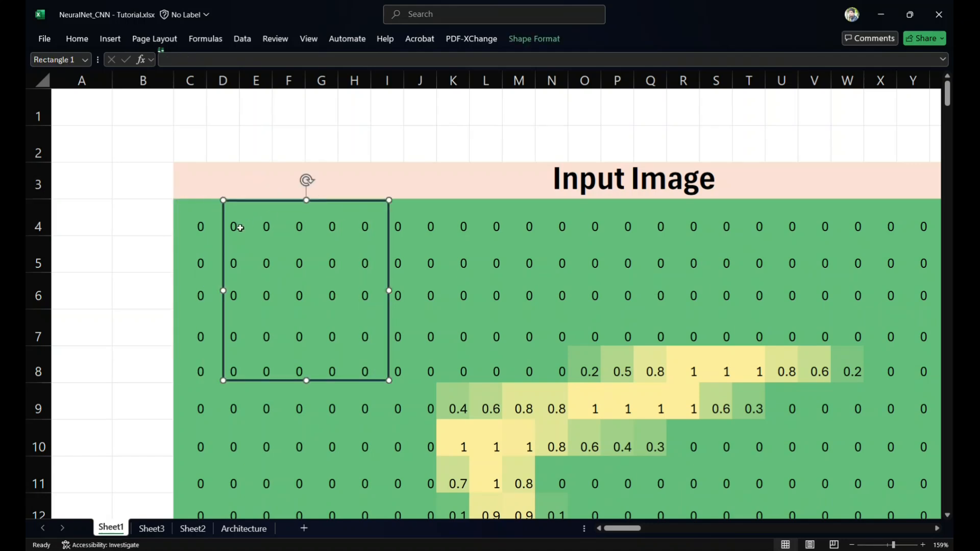
# Copy the input pixels D4:H8 over the green pixel block below the kernel copy, starting at AG28
pyautogui.moveTo(240, 227); pyautogui.dragTo(361, 354)
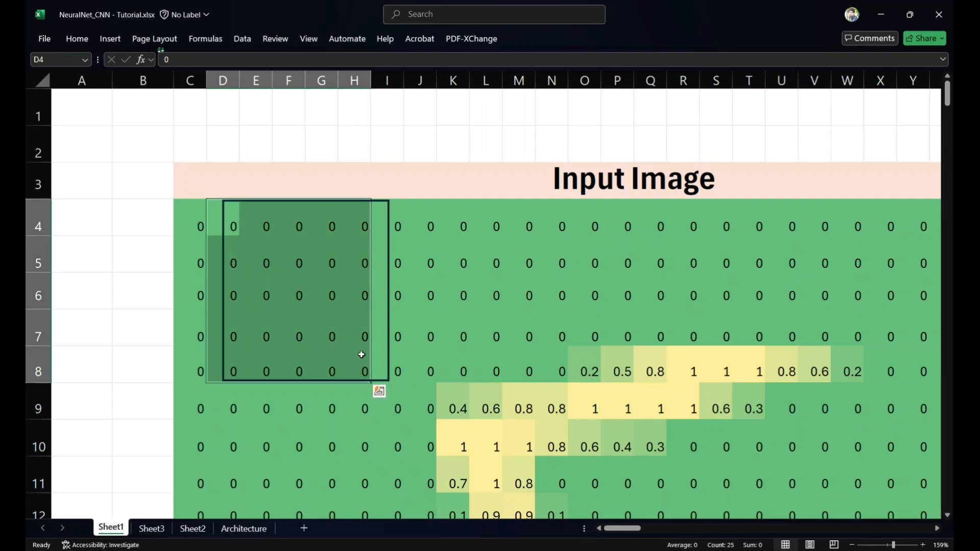
pyautogui.hotkey('ctrl', 'c')
pyautogui.scroll(-9, 361, 354)
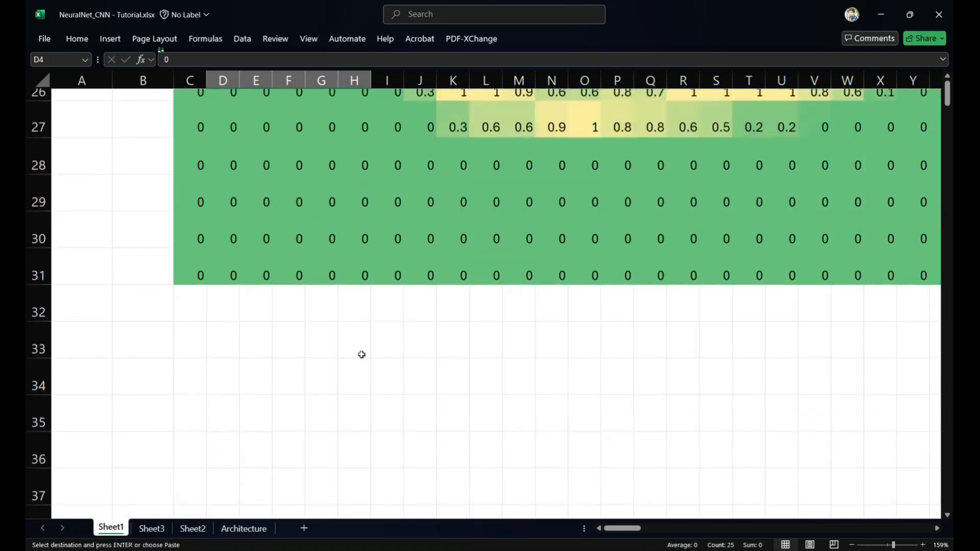
pyautogui.hscroll(5, 361, 354)
pyautogui.hscroll(3, 361, 354)
pyautogui.scroll(2, 361, 354)
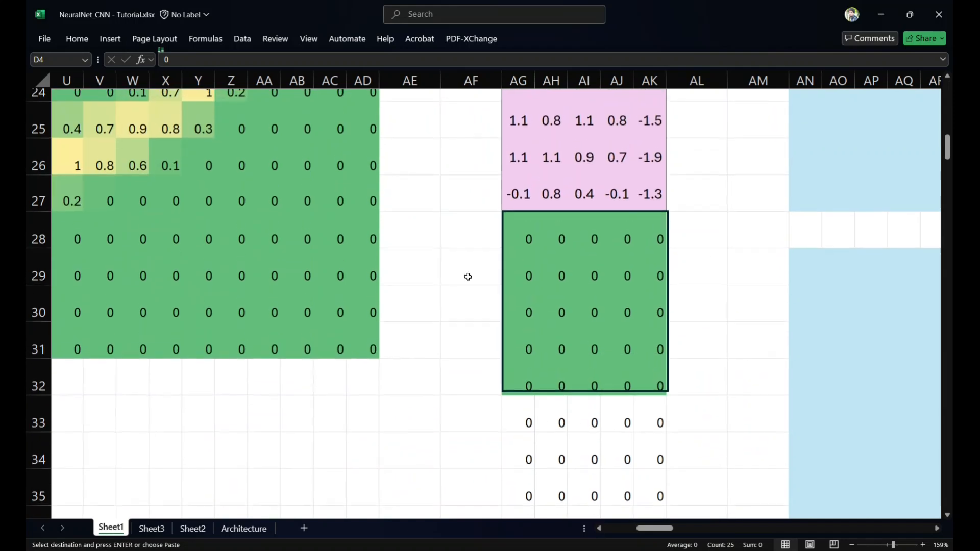
pyautogui.click(523, 239)
pyautogui.hotkey('ctrl', 'v')
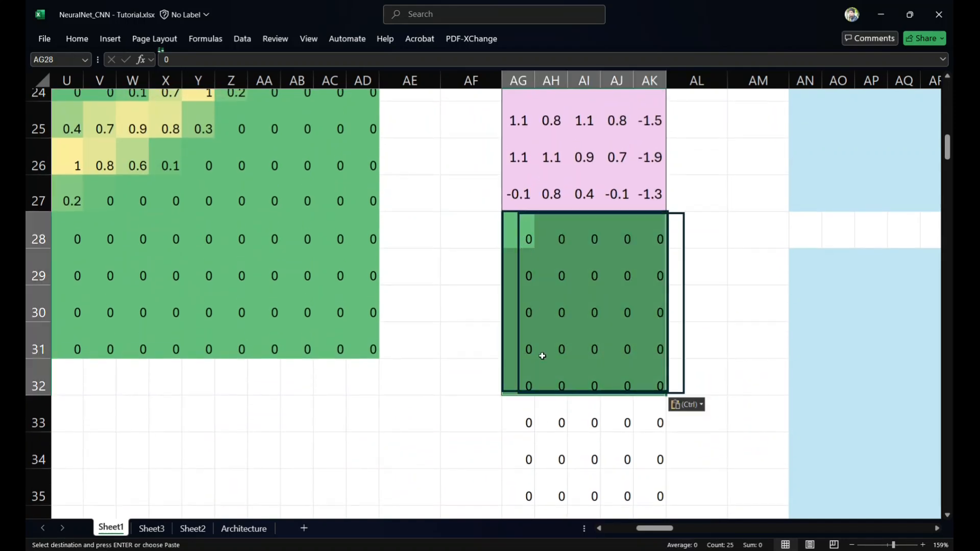
# Paste the AH39 result as a value into AO4, the second cell of the convolution grid
pyautogui.scroll(-3, 538, 352)
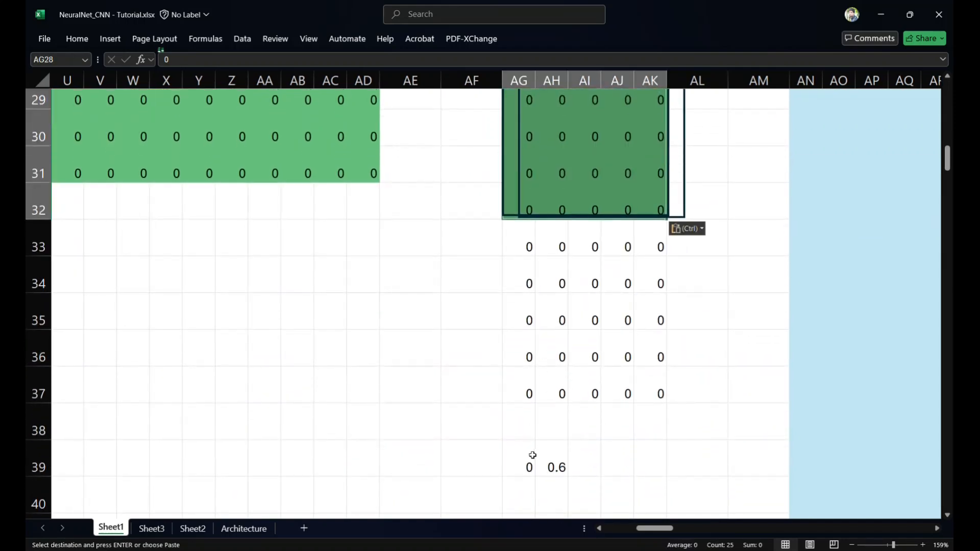
pyautogui.click(548, 461)
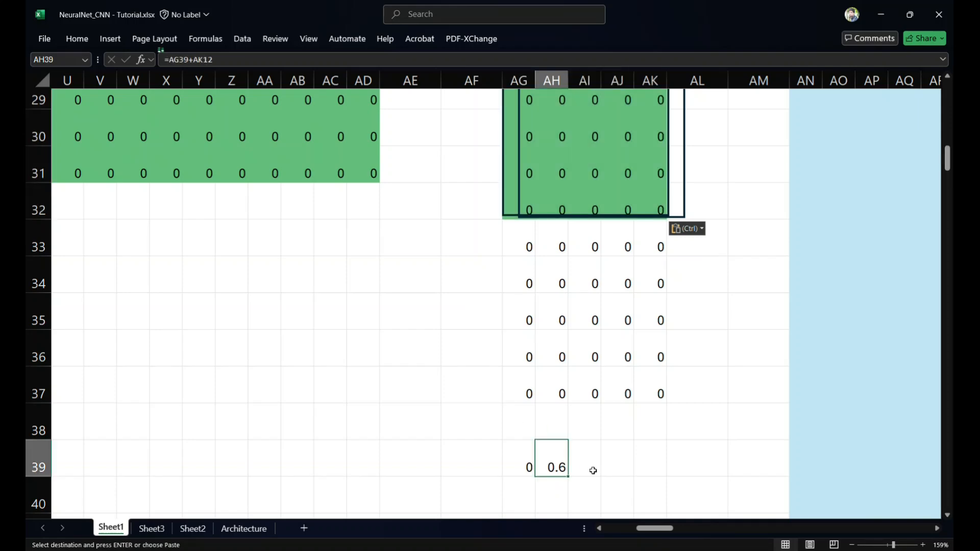
pyautogui.scroll(10, 700, 328)
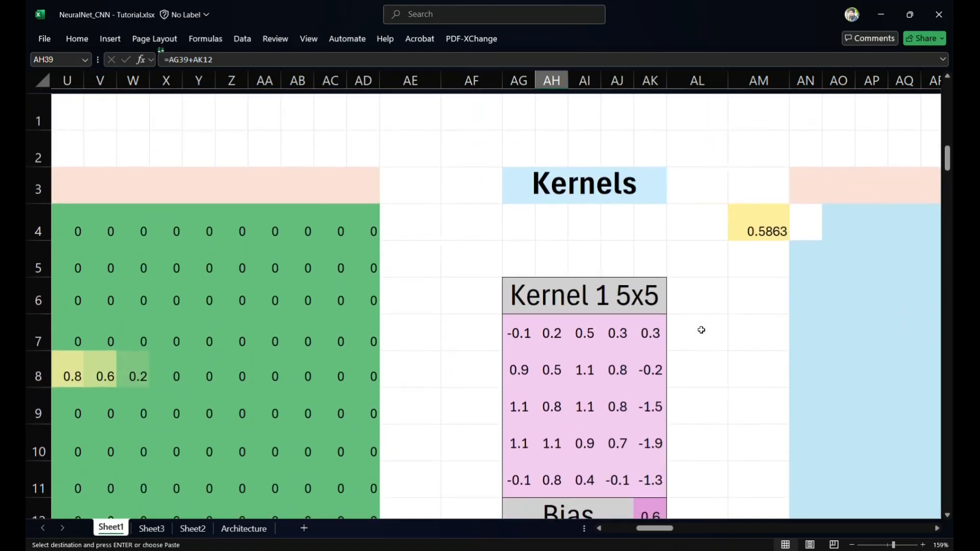
pyautogui.hscroll(3, 701, 331)
pyautogui.click(670, 224)
pyautogui.rightClick(670, 225)
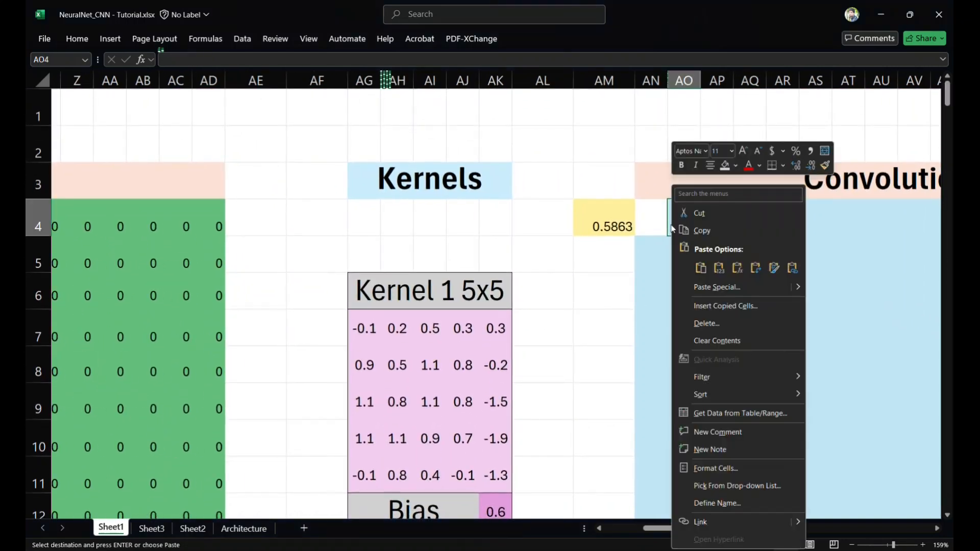
pyautogui.click(712, 265)
# Move the misplaced convolution value from AM4 back into AN4
pyautogui.click(625, 219)
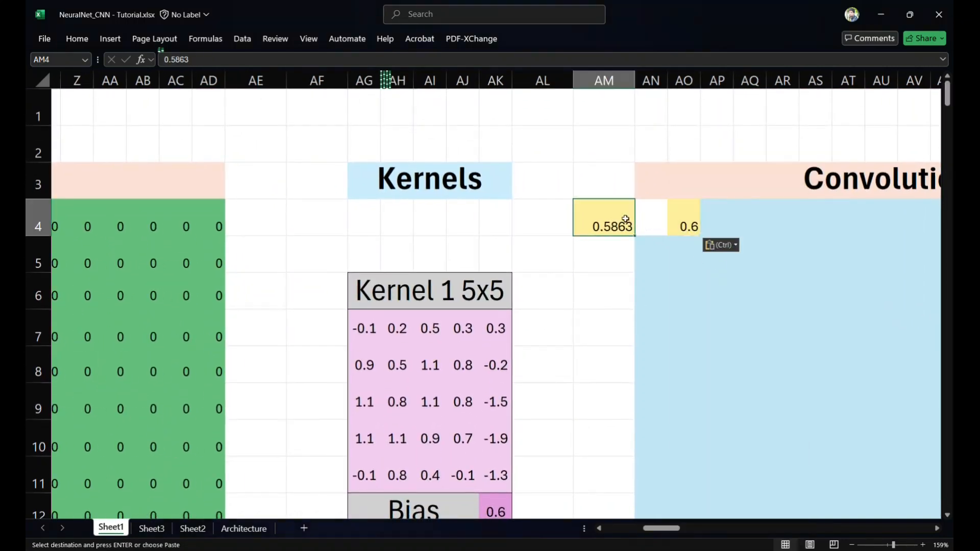
pyautogui.hotkey('ctrl', 'c')
pyautogui.click(642, 219)
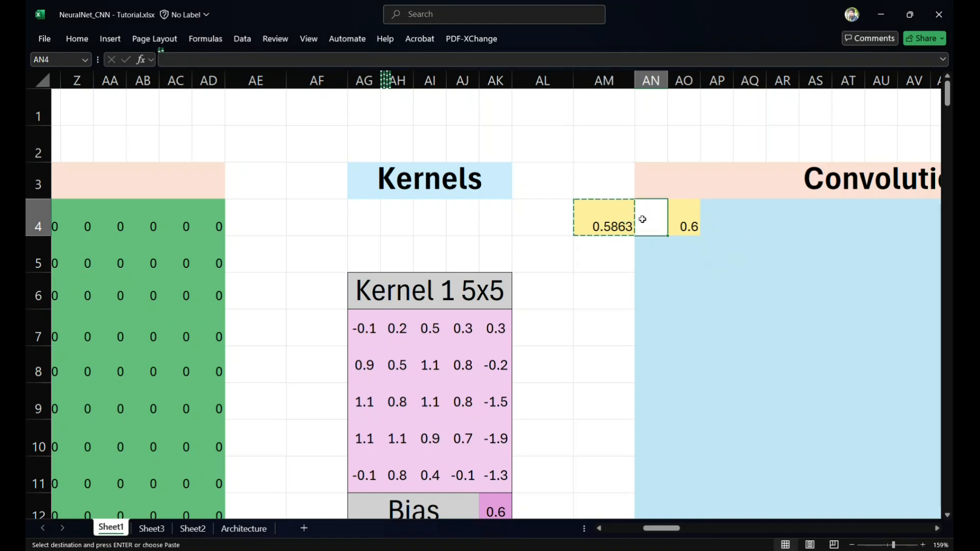
pyautogui.press('Return')
# Move the 5x5 outline on the input image back to column C and down one row, and select C5:G9
pyautogui.click(578, 281)
pyautogui.hscroll(-5, 578, 281)
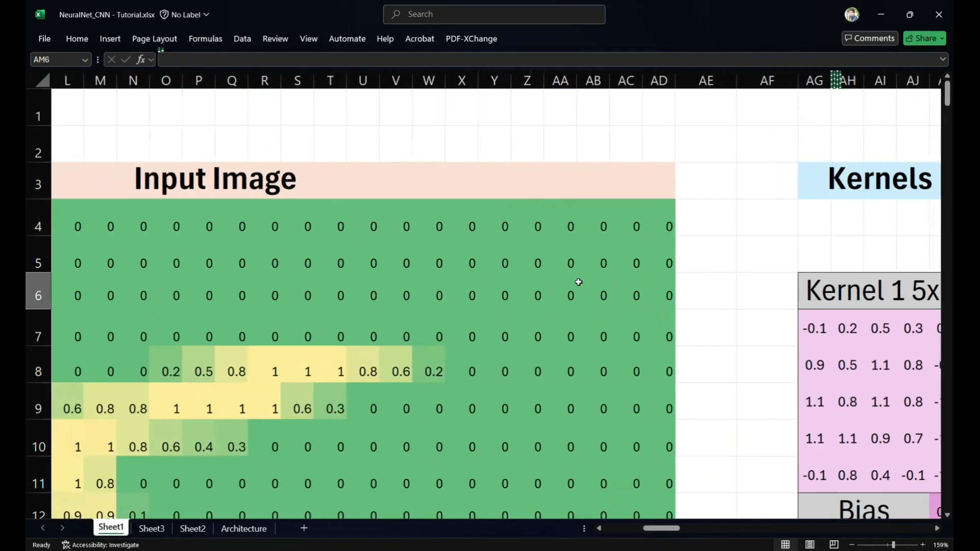
pyautogui.hscroll(-4, 578, 281)
pyautogui.moveTo(318, 202); pyautogui.dragTo(271, 254)
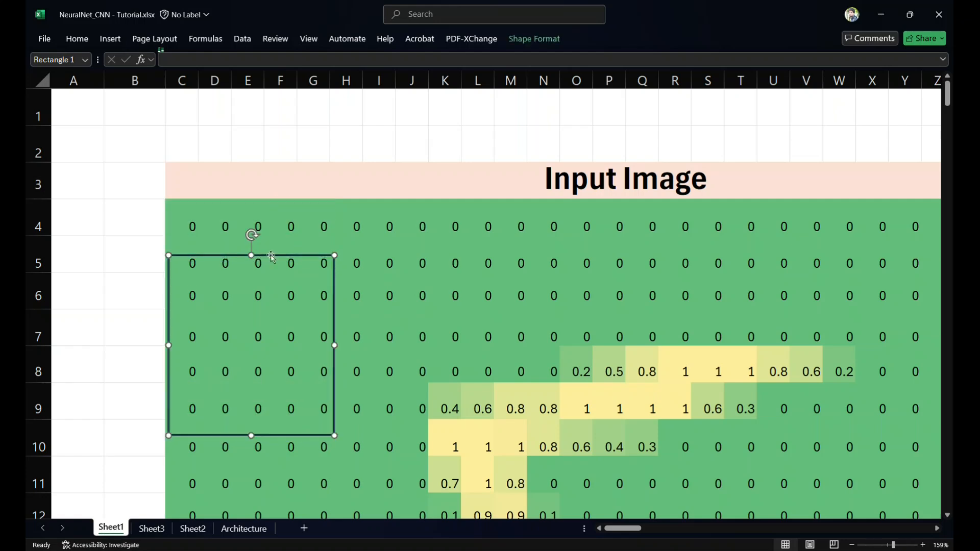
pyautogui.moveTo(277, 355); pyautogui.dragTo(322, 411)
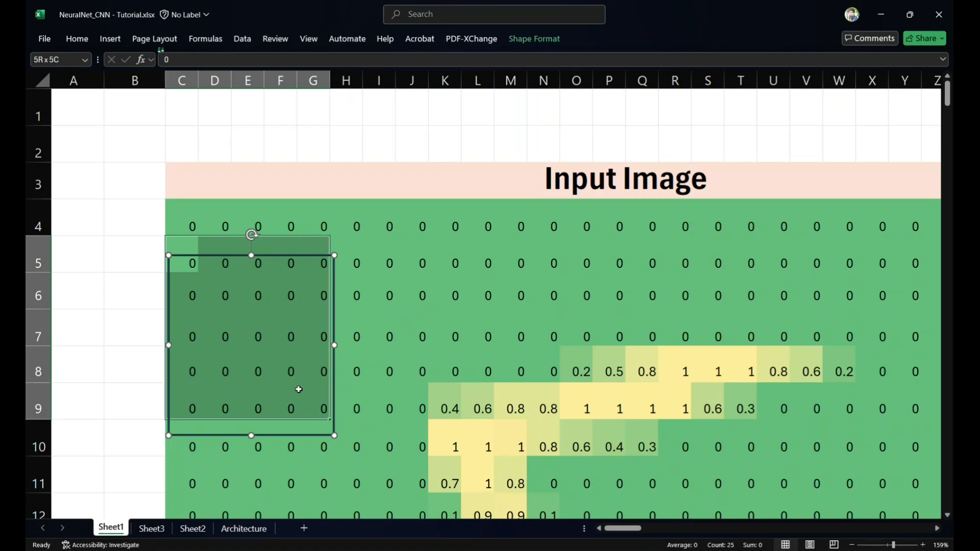
# In AN4, begin a SUMPRODUCT formula with the Kernel 1 range AG7:AK11 as its first array
pyautogui.hscroll(10, 562, 372)
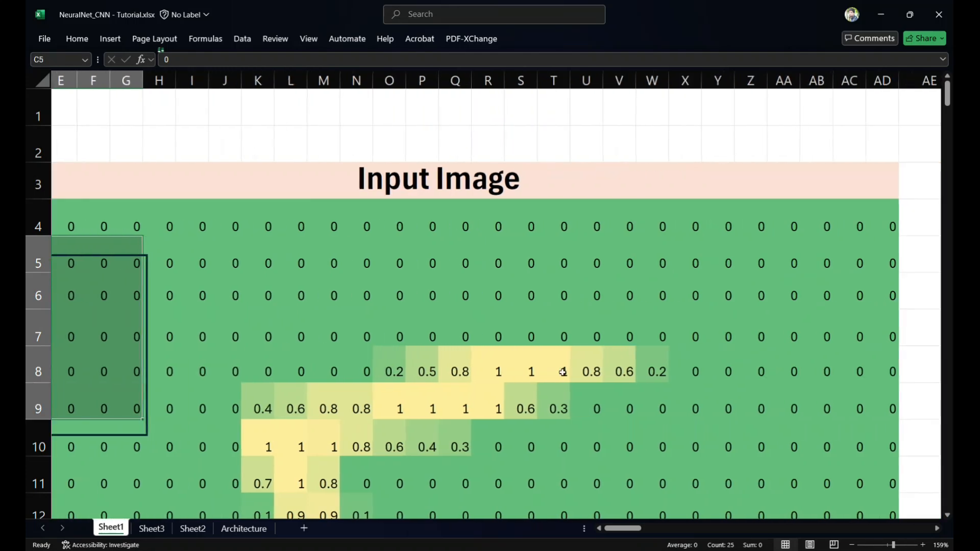
pyautogui.scroll(-4, 562, 372)
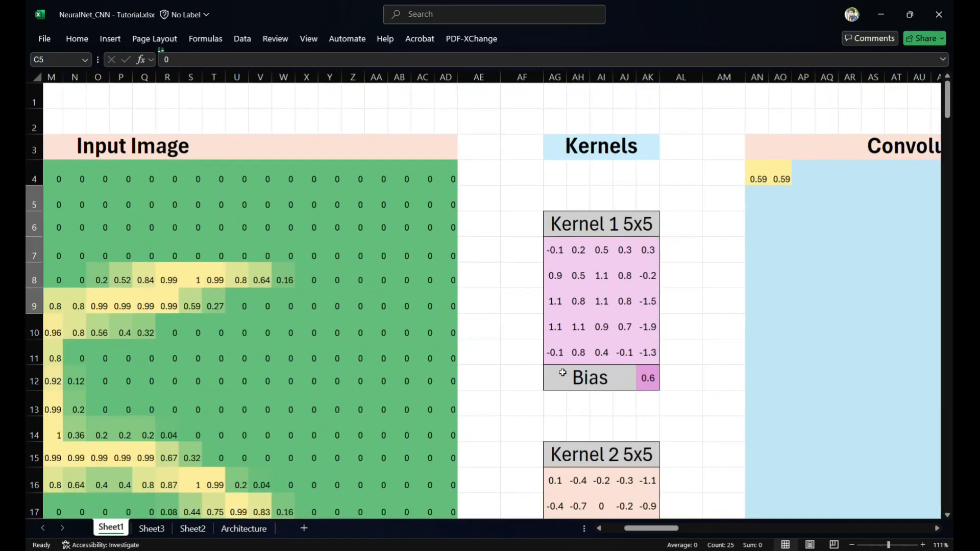
pyautogui.hscroll(5, 716, 258)
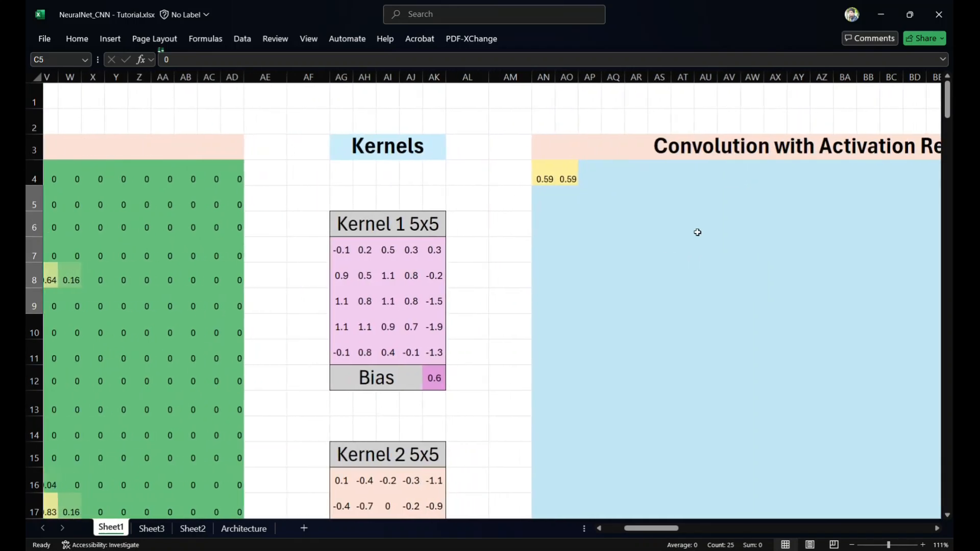
pyautogui.scroll(7, 623, 167)
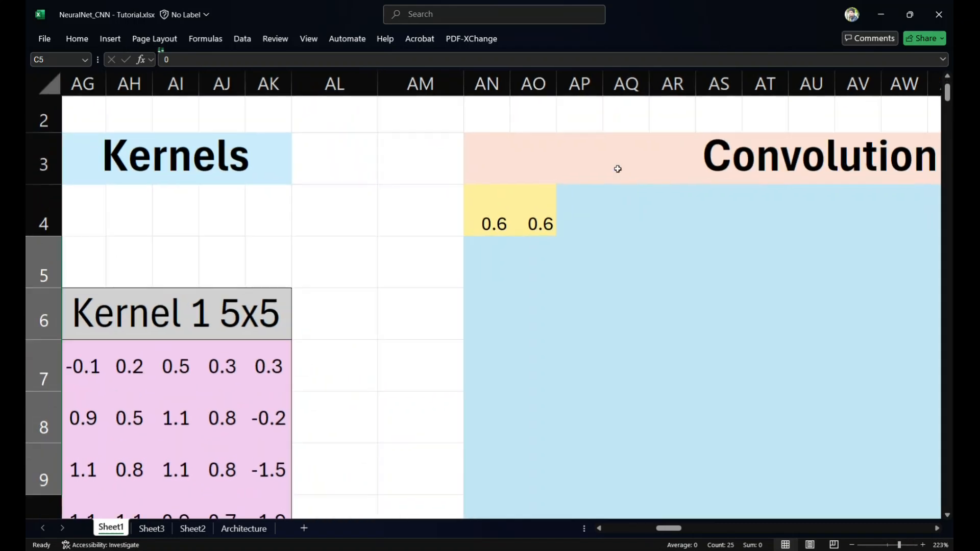
pyautogui.click(495, 225)
pyautogui.write('=')
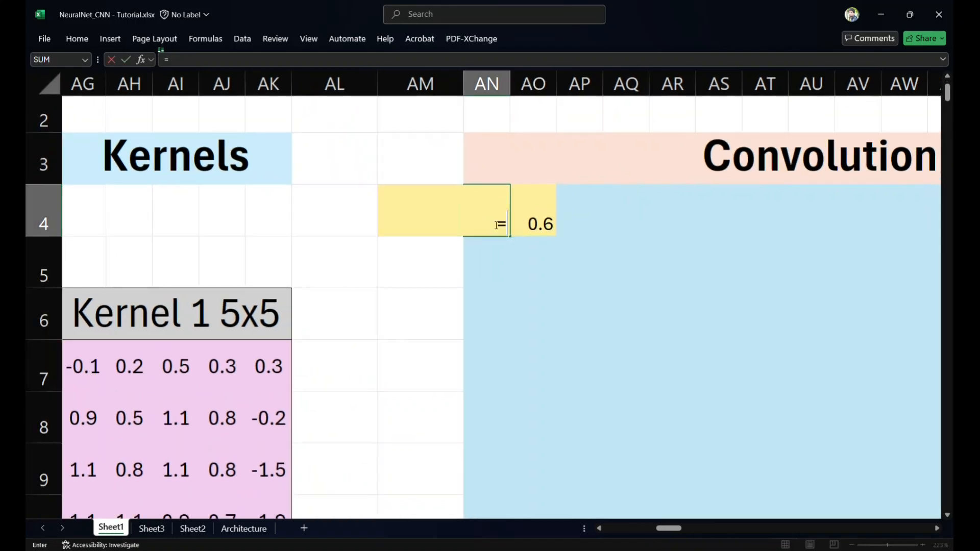
pyautogui.write('sum')
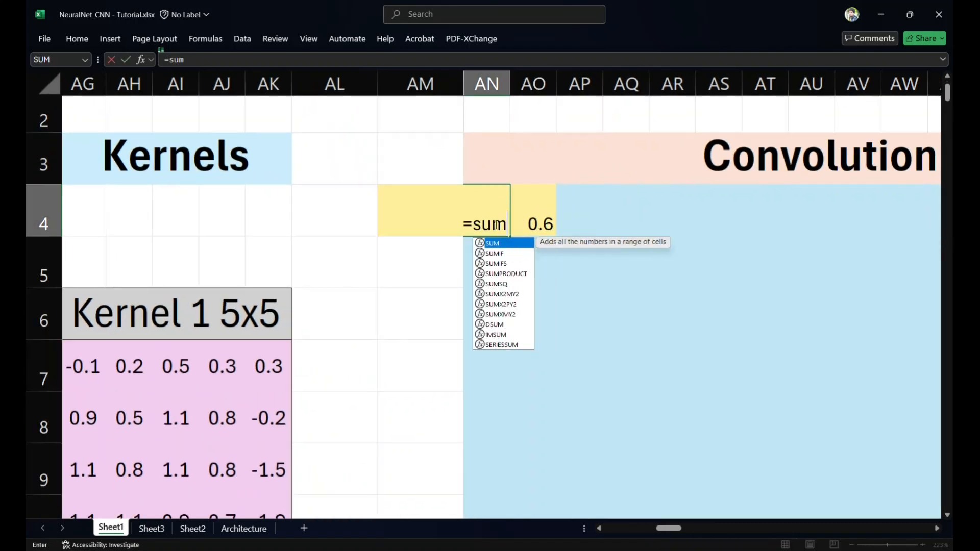
pyautogui.write('pr')
pyautogui.press('Tab')
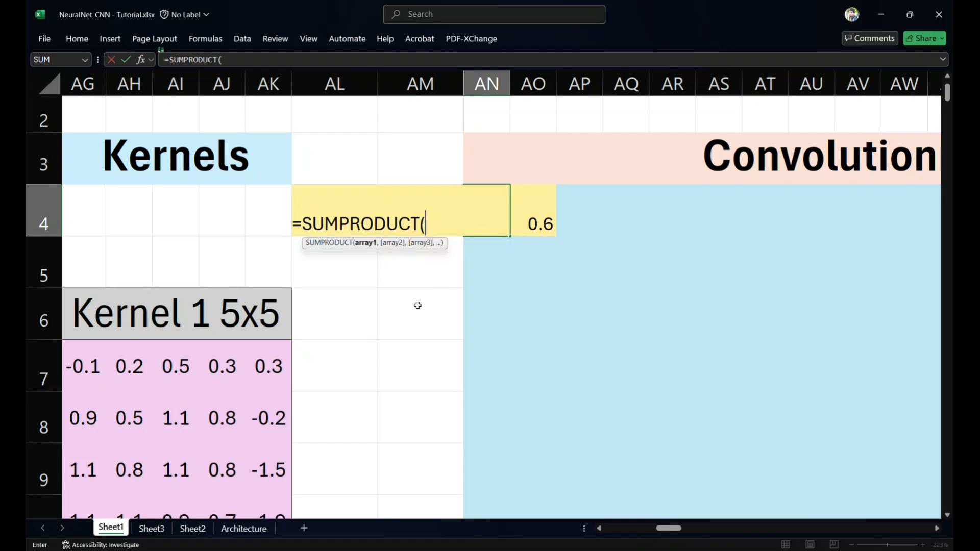
pyautogui.hscroll(-2, 415, 304)
pyautogui.scroll(-2, 415, 304)
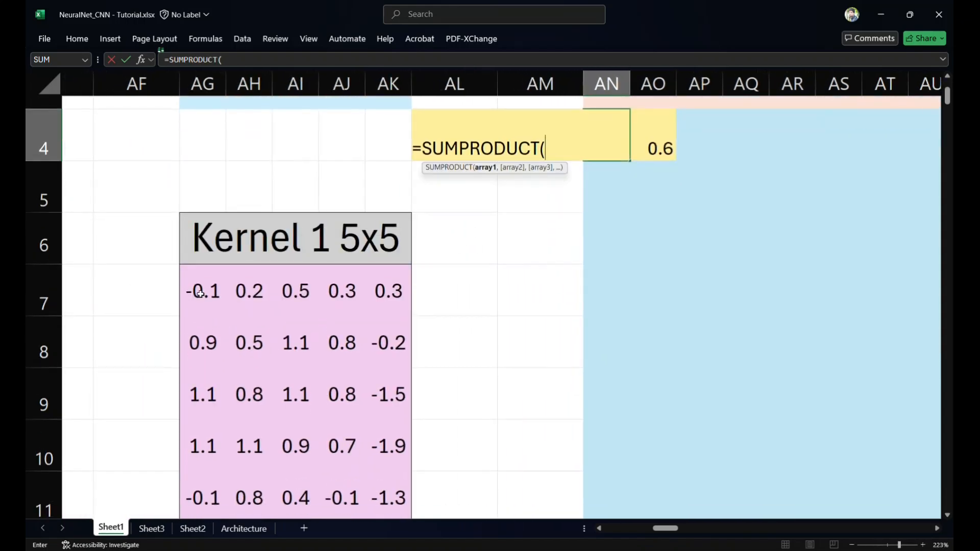
pyautogui.moveTo(201, 291); pyautogui.dragTo(373, 481)
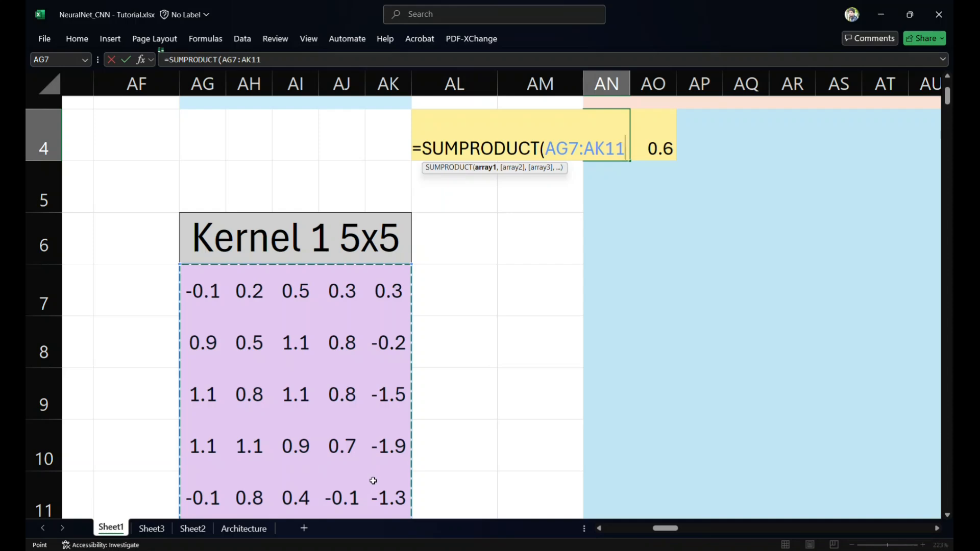
pyautogui.write(',')
# Complete the AN4 SUMPRODUCT formula with the input image range C4:G8 as its second array
pyautogui.hscroll(-3, 459, 245)
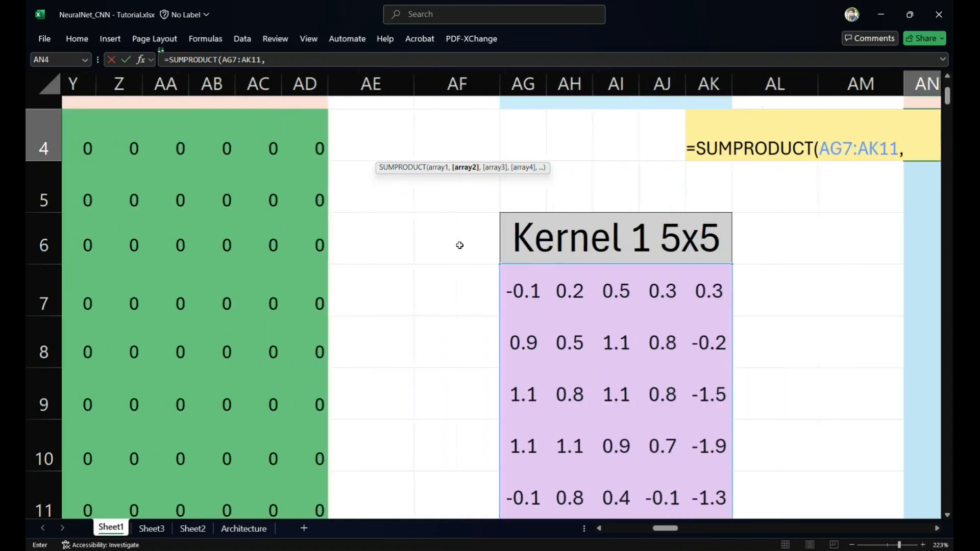
pyautogui.hscroll(-9, 459, 245)
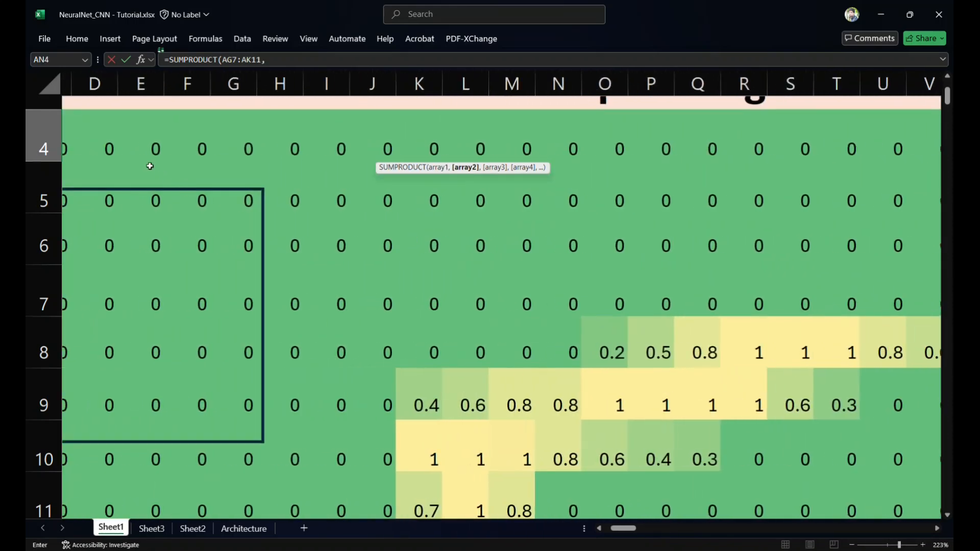
pyautogui.hscroll(-1, 149, 166)
pyautogui.moveTo(153, 160); pyautogui.dragTo(338, 357)
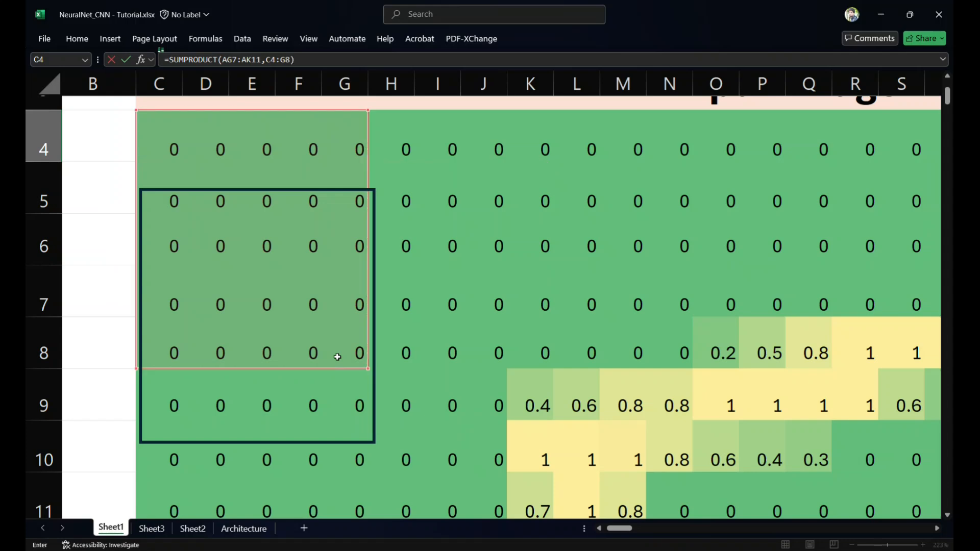
pyautogui.press('Return')
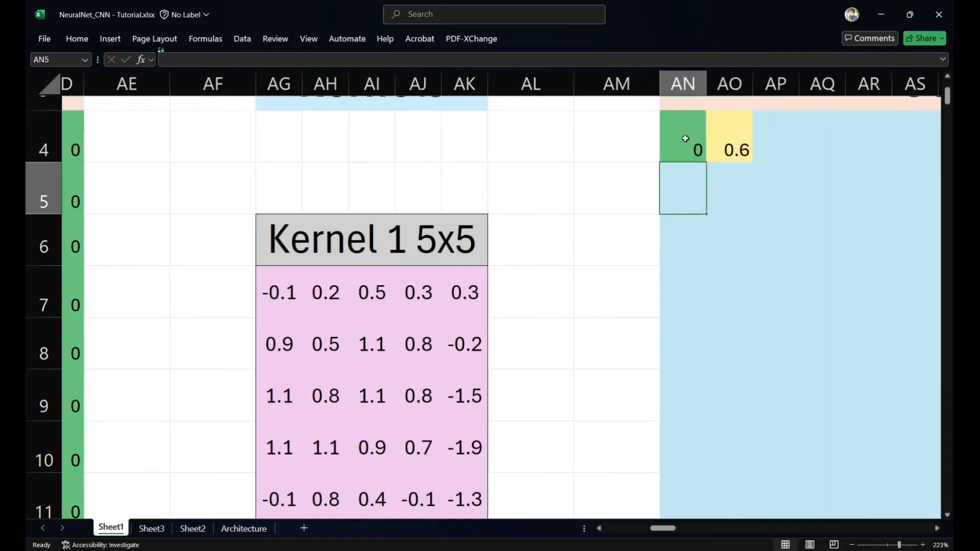
# Add the Kernel 1 bias in AK12 to the end of the SUMPRODUCT formula in AN4
pyautogui.click(684, 139)
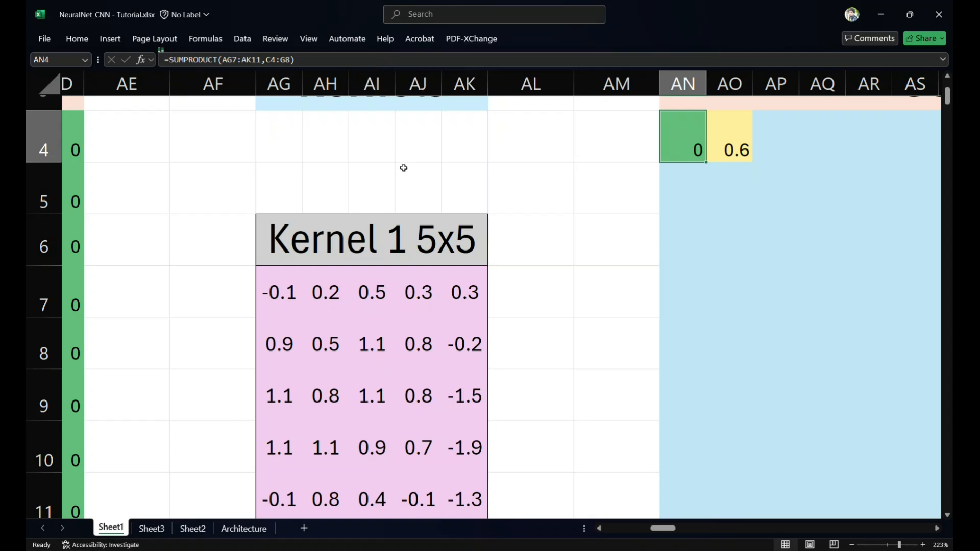
pyautogui.click(319, 62)
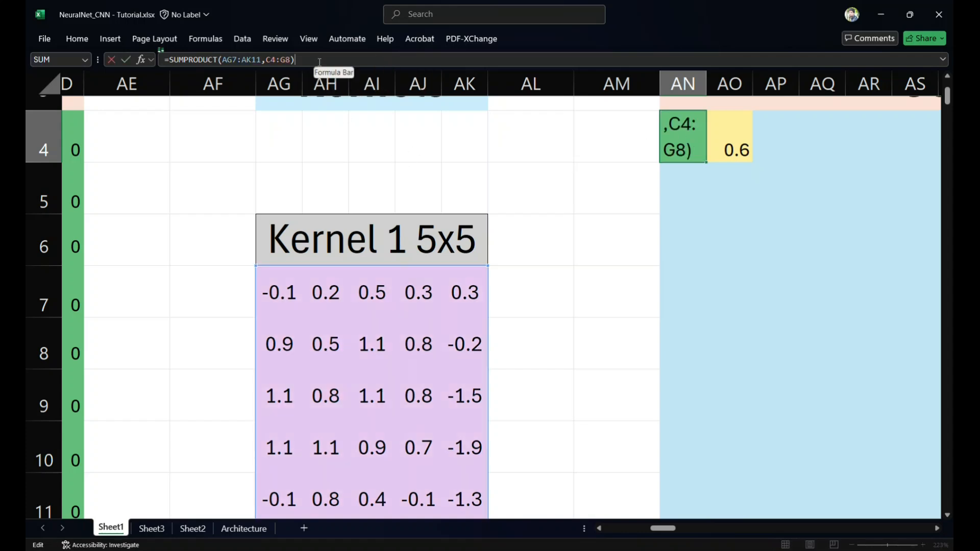
pyautogui.write('+')
pyautogui.scroll(-1, 488, 296)
pyautogui.click(463, 448)
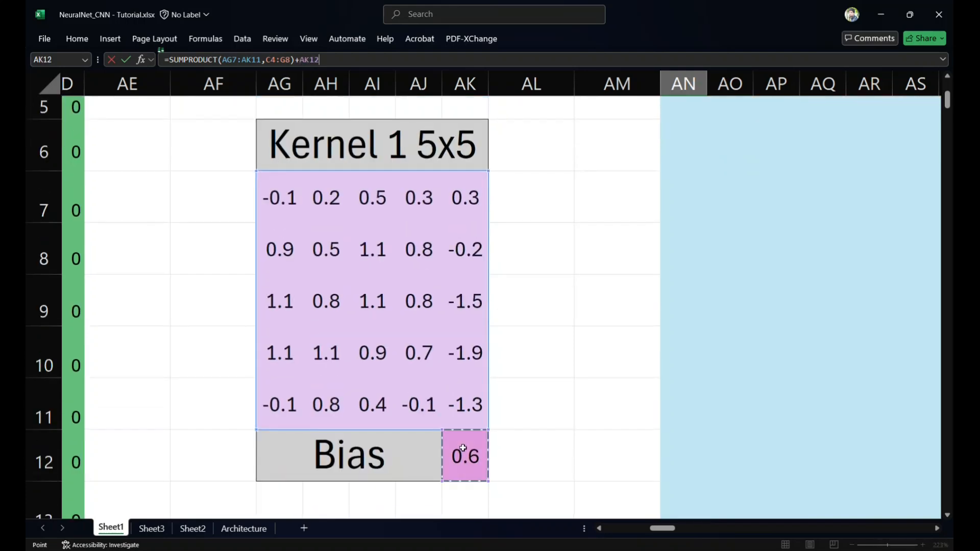
pyautogui.press('Return')
# Try filling the AN4 formula across the first convolution row to AQ4
pyautogui.scroll(2, 586, 384)
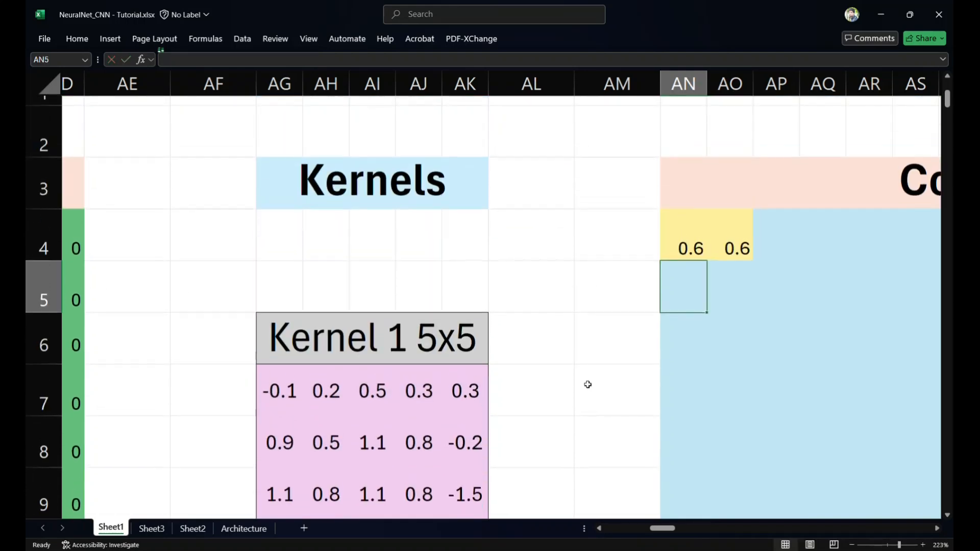
pyautogui.click(696, 235)
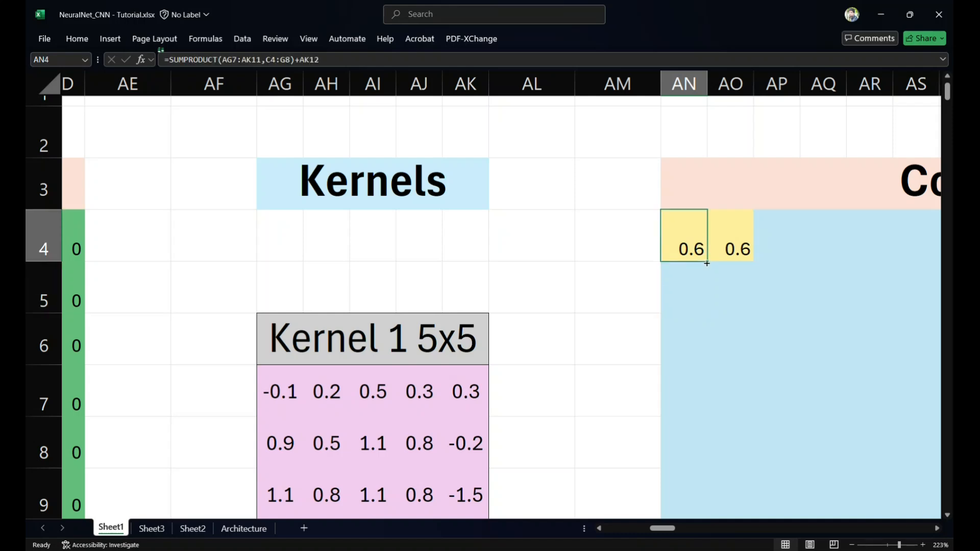
pyautogui.moveTo(706, 263); pyautogui.dragTo(853, 262)
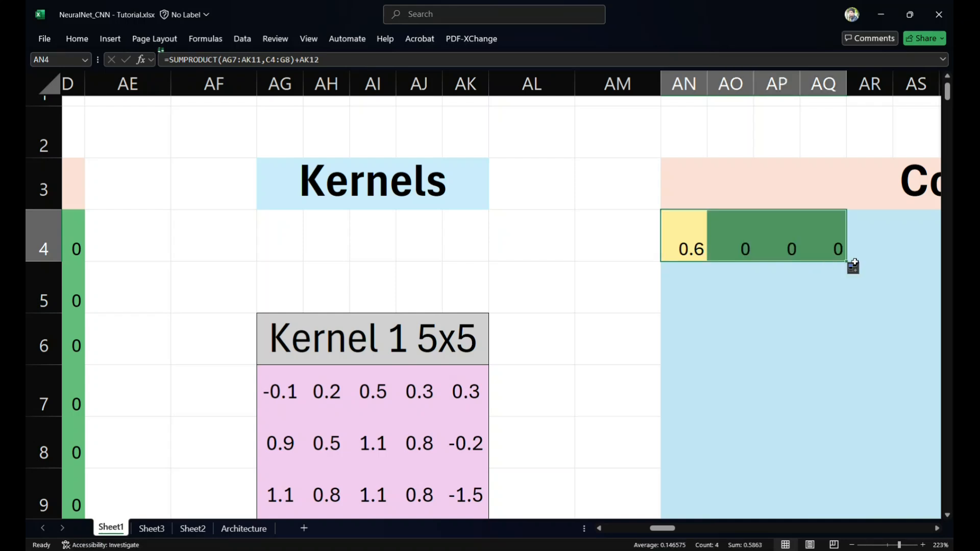
# Inspect which kernel, input image and bias cells the copied formula in AO4 references
pyautogui.doubleClick(731, 248)
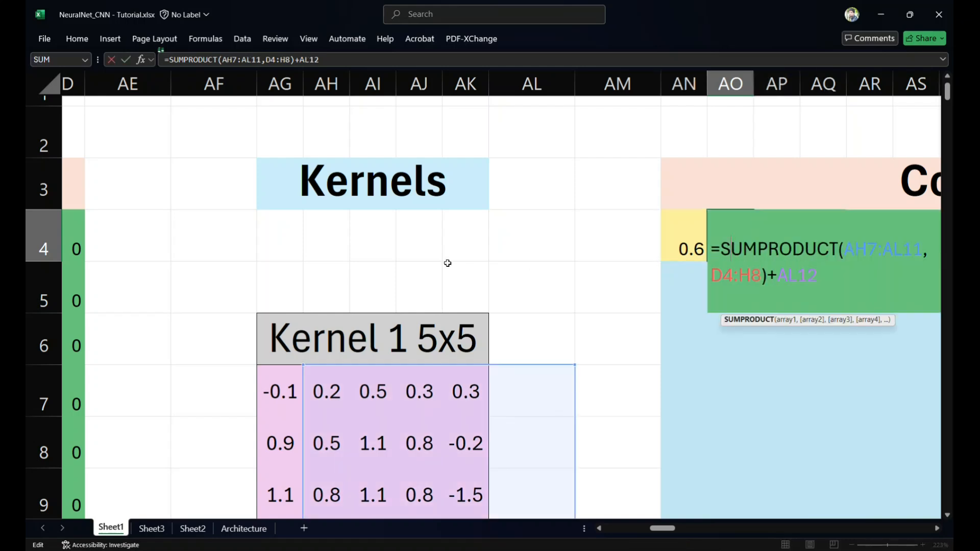
pyautogui.scroll(-1, 448, 265)
pyautogui.scroll(-1, 301, 284)
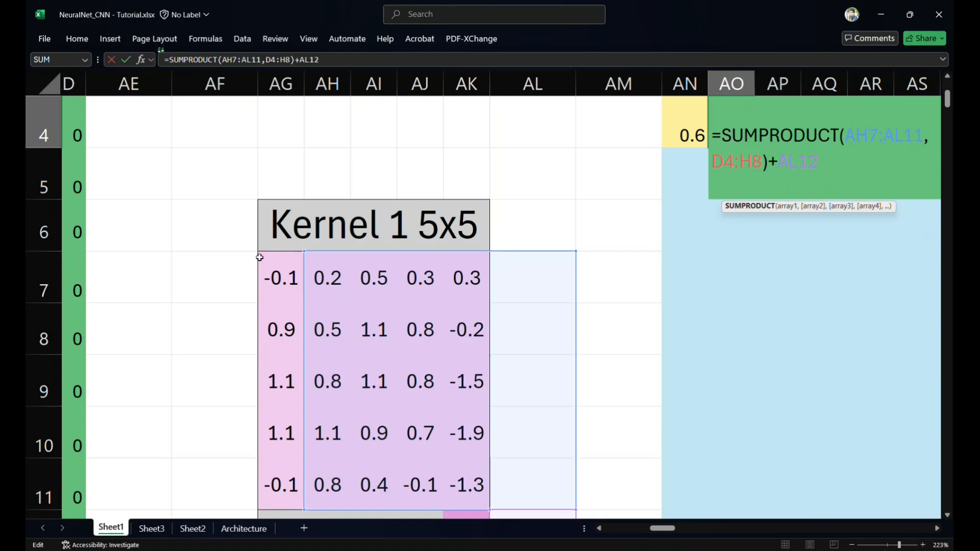
pyautogui.hscroll(-8, 259, 332)
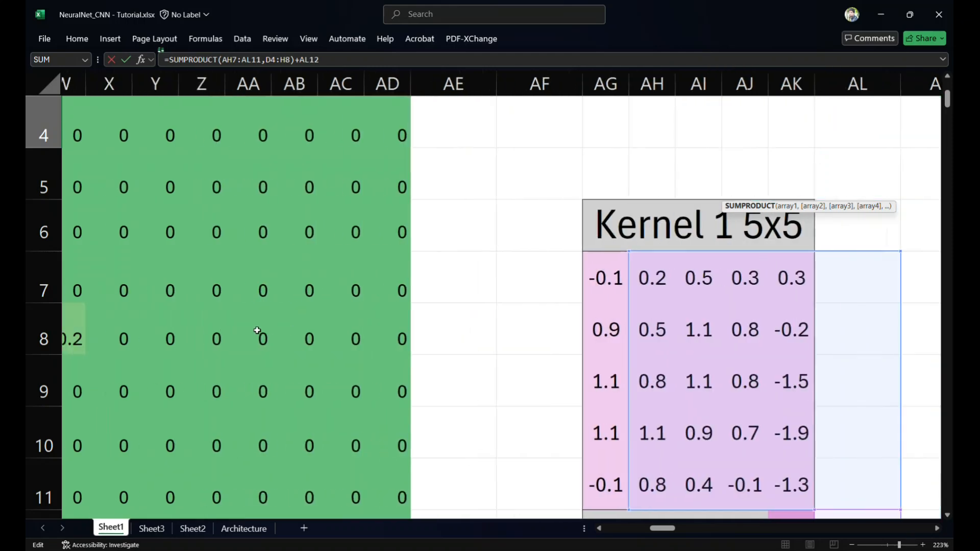
pyautogui.hscroll(-6, 257, 331)
pyautogui.scroll(1, 256, 332)
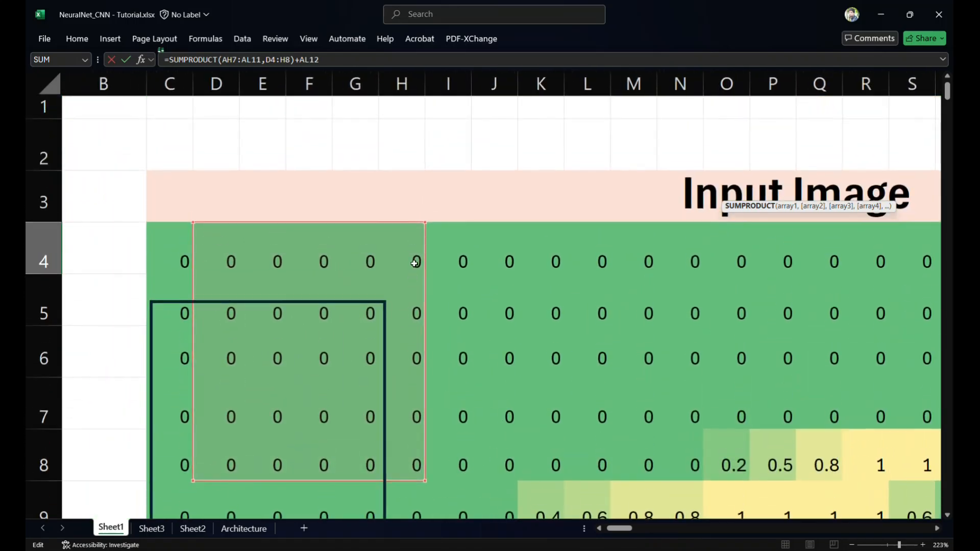
pyautogui.hscroll(14, 414, 263)
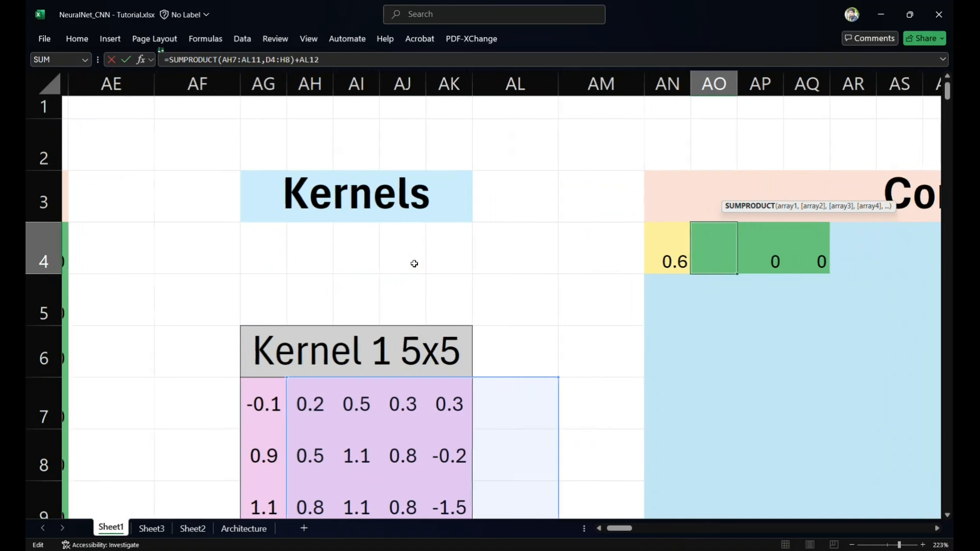
pyautogui.hscroll(-1, 665, 258)
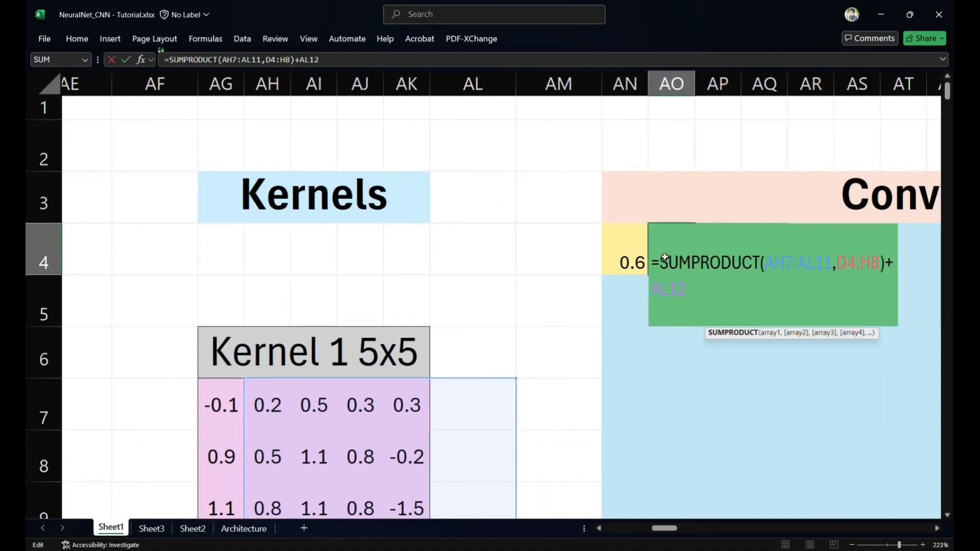
# In the AN4 formula, make the kernel range absolute as $AG$7:$AK$11
pyautogui.click(624, 251)
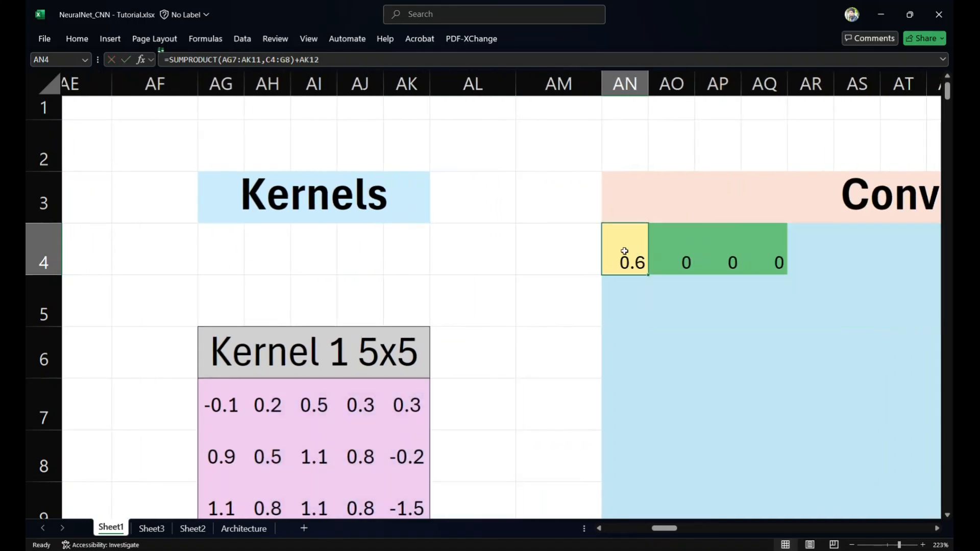
pyautogui.doubleClick(624, 251)
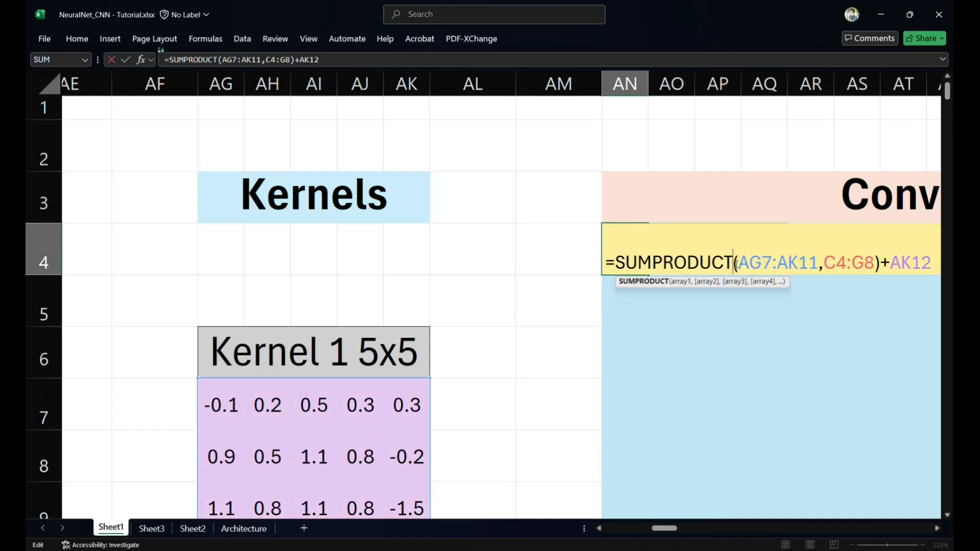
pyautogui.write('$')
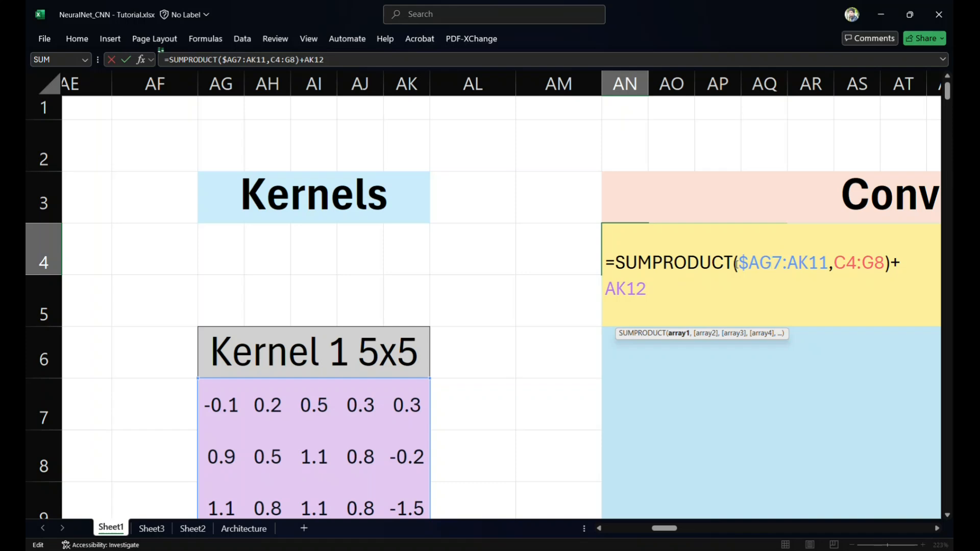
pyautogui.press('Right')
pyautogui.press('Right')
pyautogui.write('$AG$')
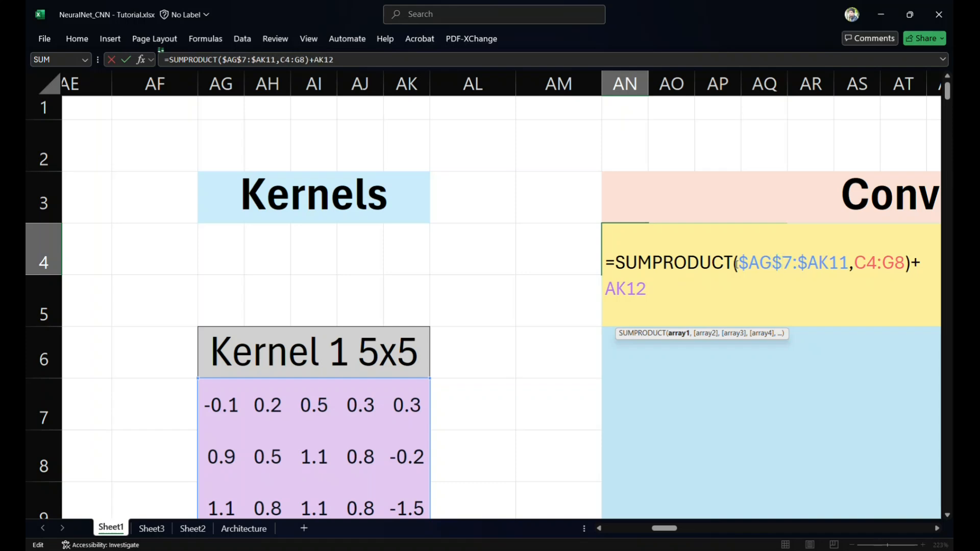
pyautogui.press('Right')
pyautogui.press('Right')
pyautogui.write('$')
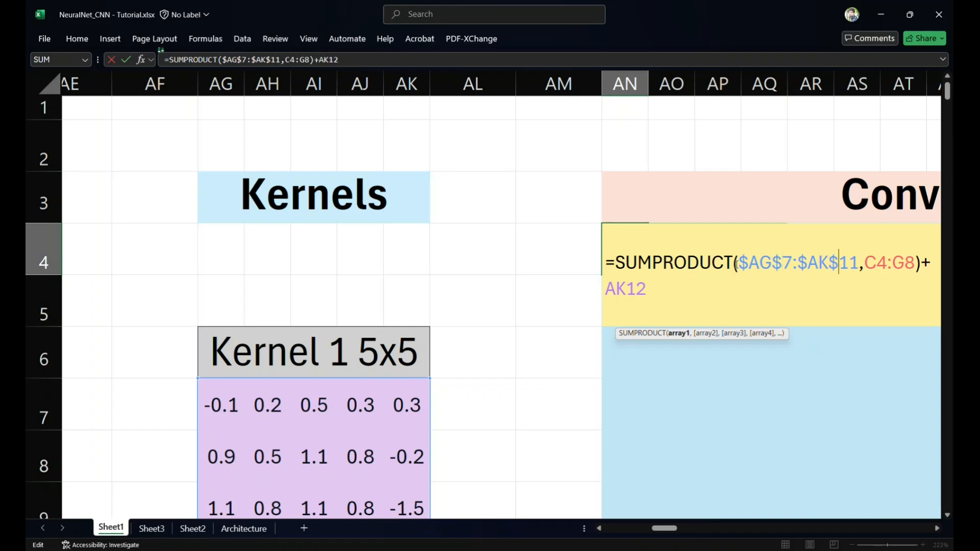
# Make the bias reference in the AN4 formula absolute as $AK$12 and commit the formula
pyautogui.click(628, 289)
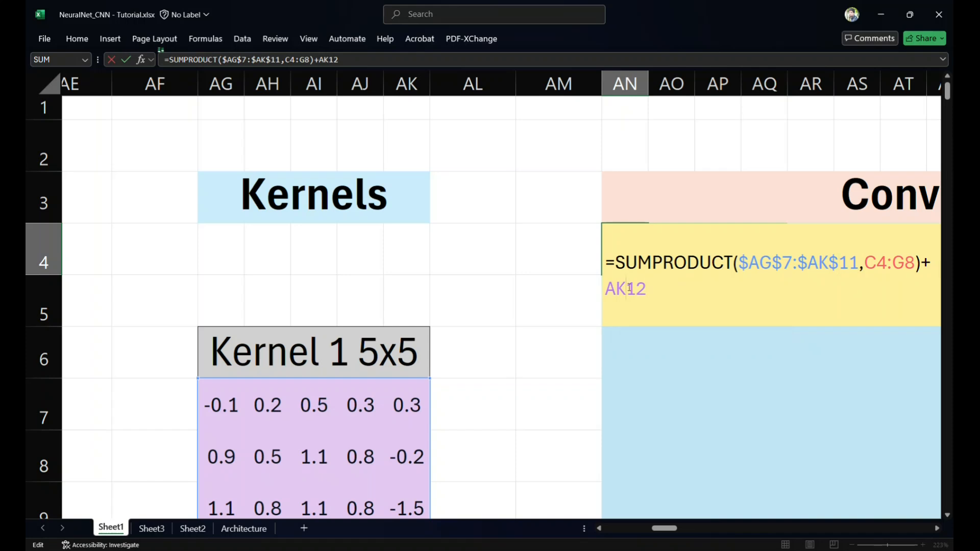
pyautogui.write('$AG')
pyautogui.write('$AK$')
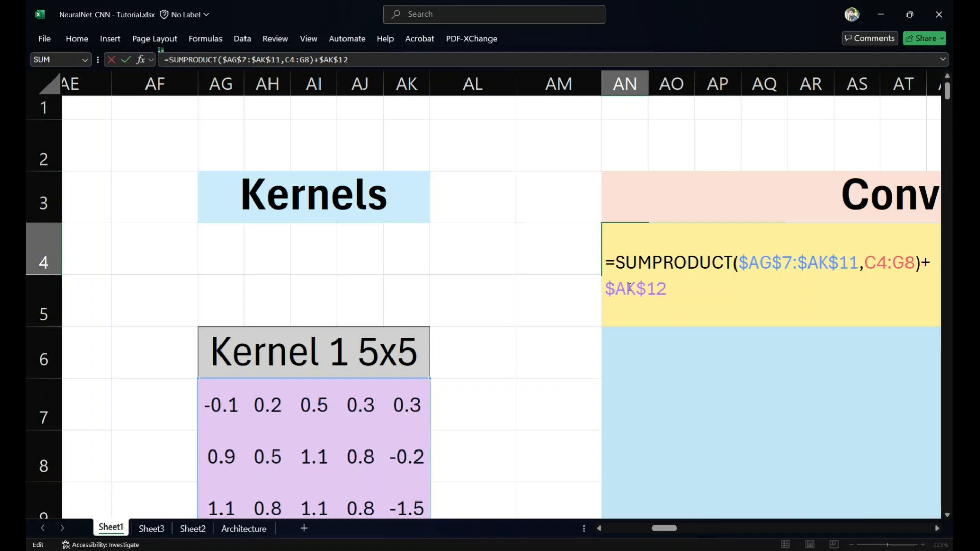
pyautogui.press('Return')
# Fill the AN4 formula across to column BK and down to row 27 to cover the whole first convolution grid
pyautogui.keyDown('ctrl'); pyautogui.scroll(-8, 628, 287); pyautogui.keyUp('ctrl')
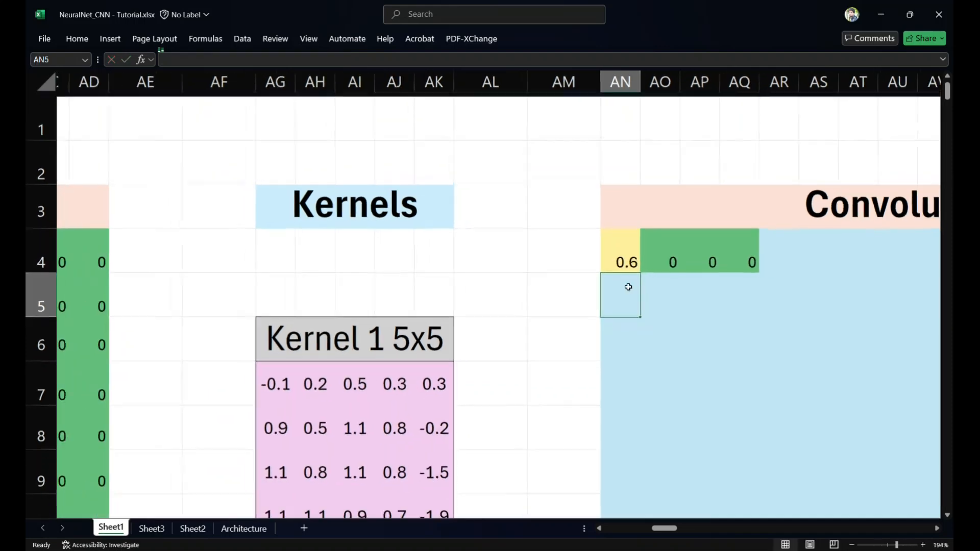
pyautogui.keyDown('ctrl'); pyautogui.scroll(-2, 628, 287); pyautogui.keyUp('ctrl')
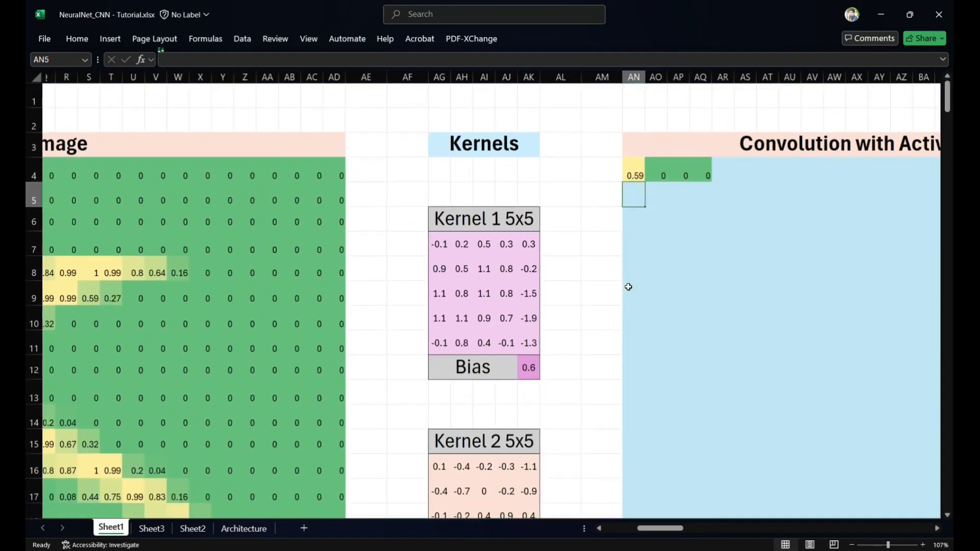
pyautogui.keyDown('ctrl'); pyautogui.scroll(-1, 628, 287); pyautogui.keyUp('ctrl')
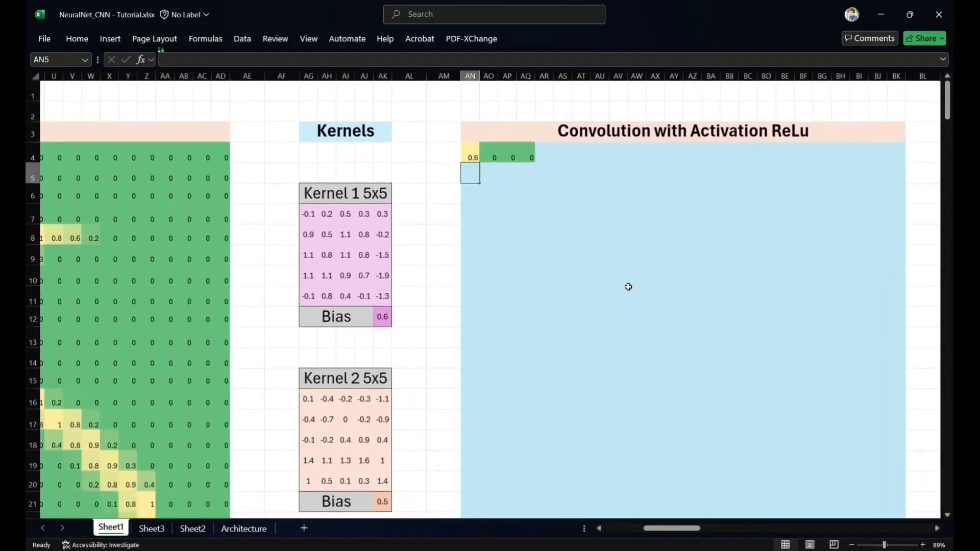
pyautogui.click(335, 151)
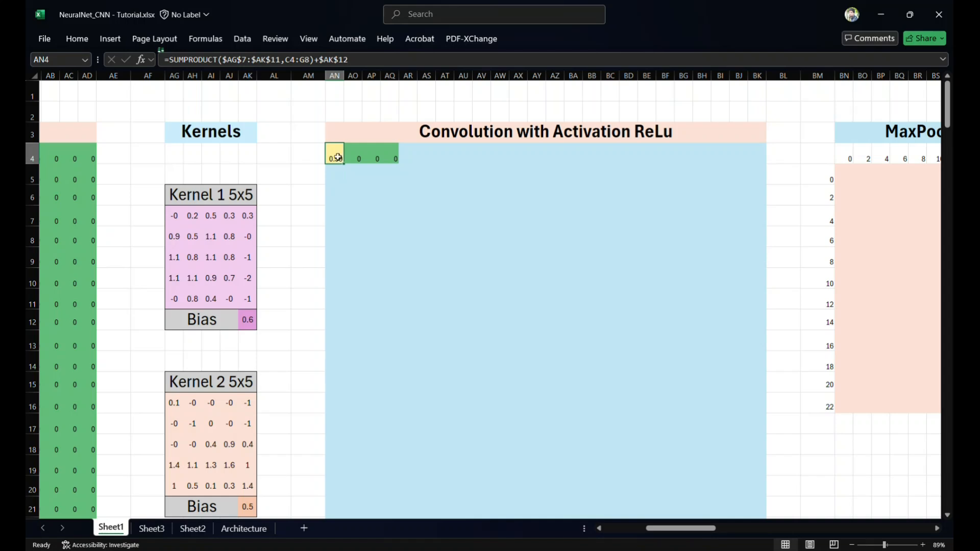
pyautogui.moveTo(343, 163); pyautogui.dragTo(766, 120)
pyautogui.moveTo(727, 44); pyautogui.dragTo(761, 120)
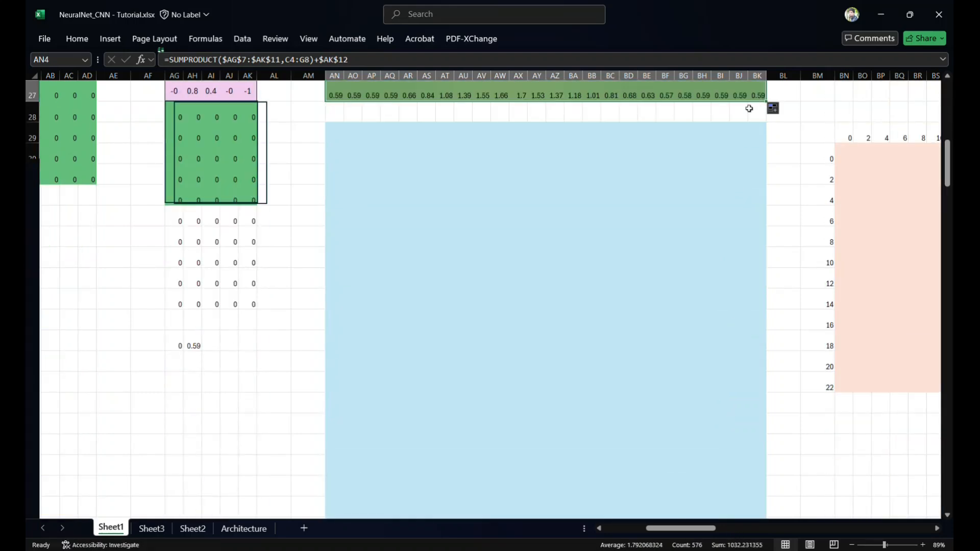
# Examine the filled convolution grid and check which kernel, bias and input image cells its last cell, BK27, references
pyautogui.scroll(6, 517, 253)
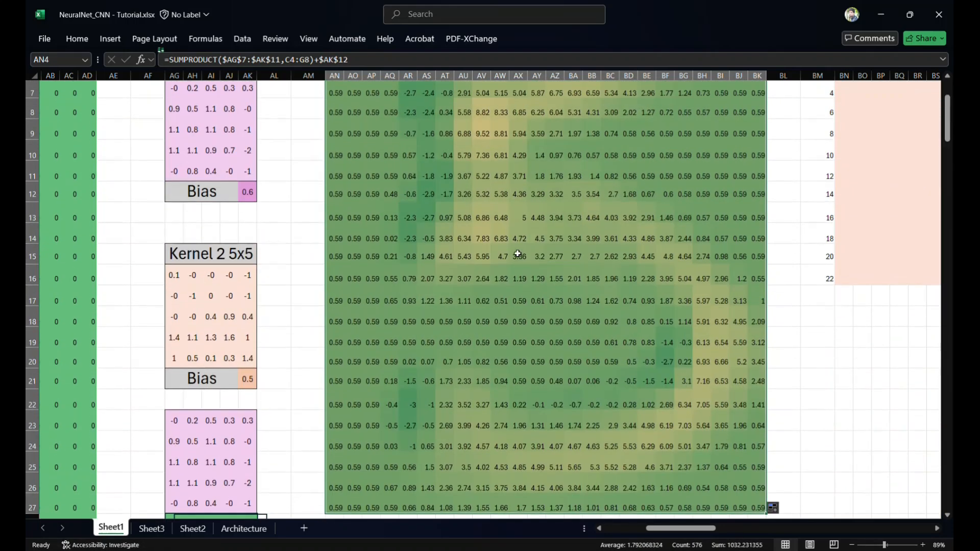
pyautogui.scroll(-1, 518, 253)
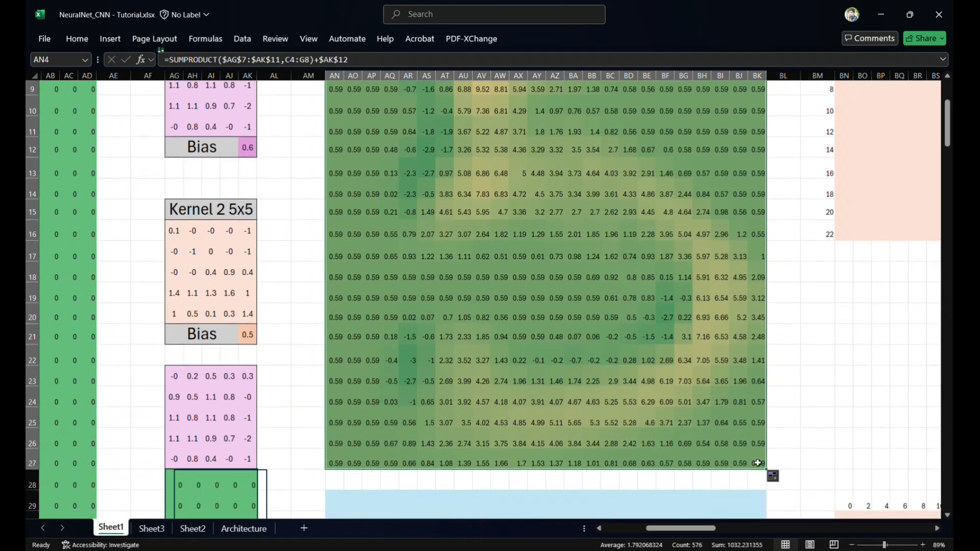
pyautogui.doubleClick(758, 463)
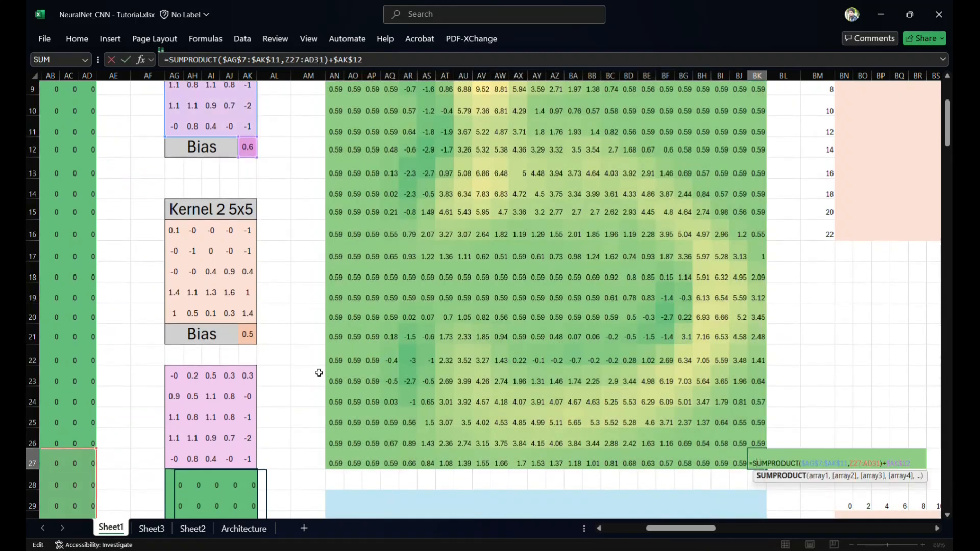
pyautogui.scroll(1, 279, 270)
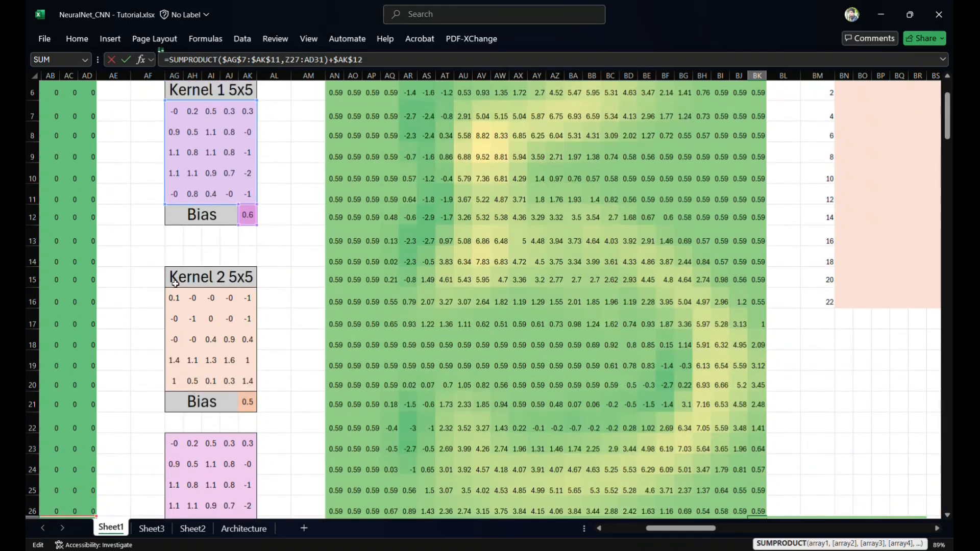
pyautogui.hscroll(-2, 175, 282)
pyautogui.scroll(-4, 175, 281)
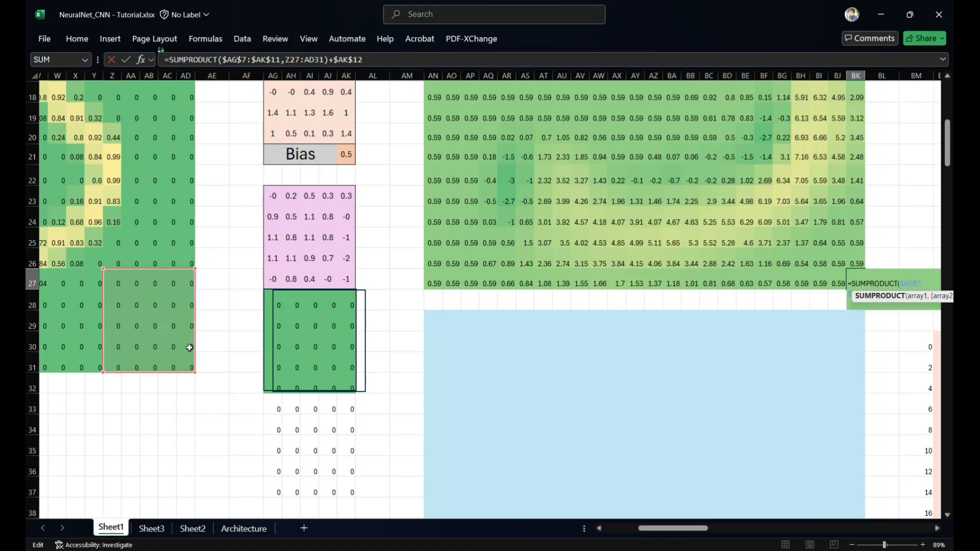
pyautogui.scroll(3, 228, 307)
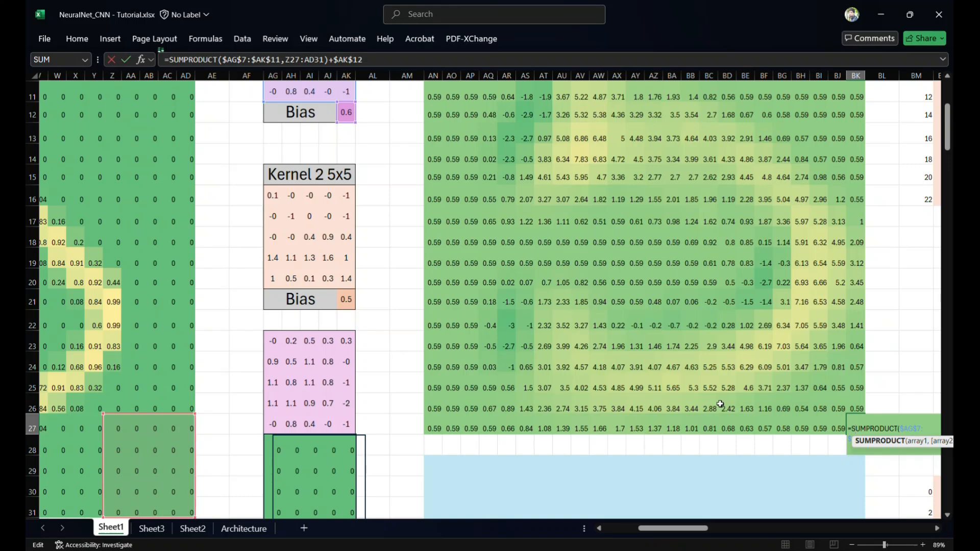
pyautogui.press('Return')
pyautogui.click(838, 408)
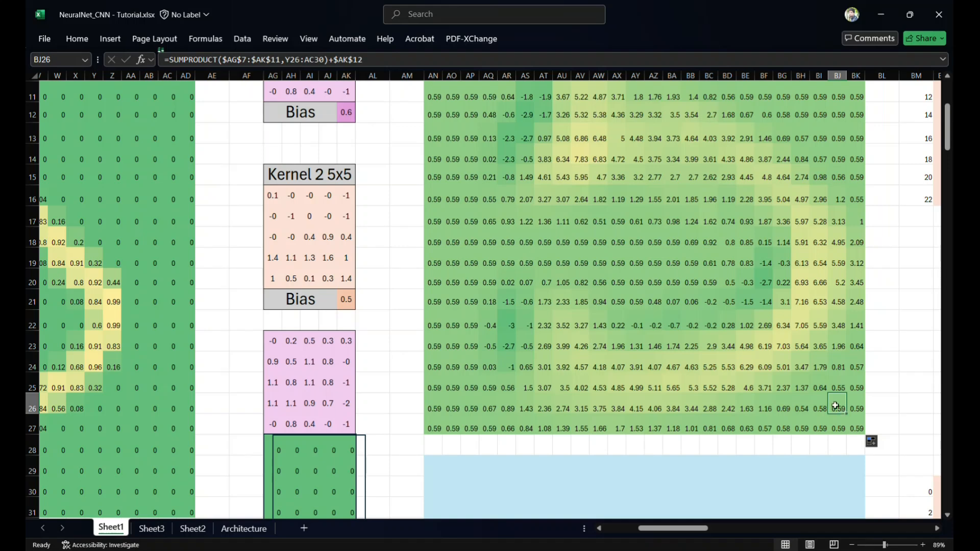
# Check which kernel, bias and input image cells the formula in BJ26 references
pyautogui.doubleClick(835, 407)
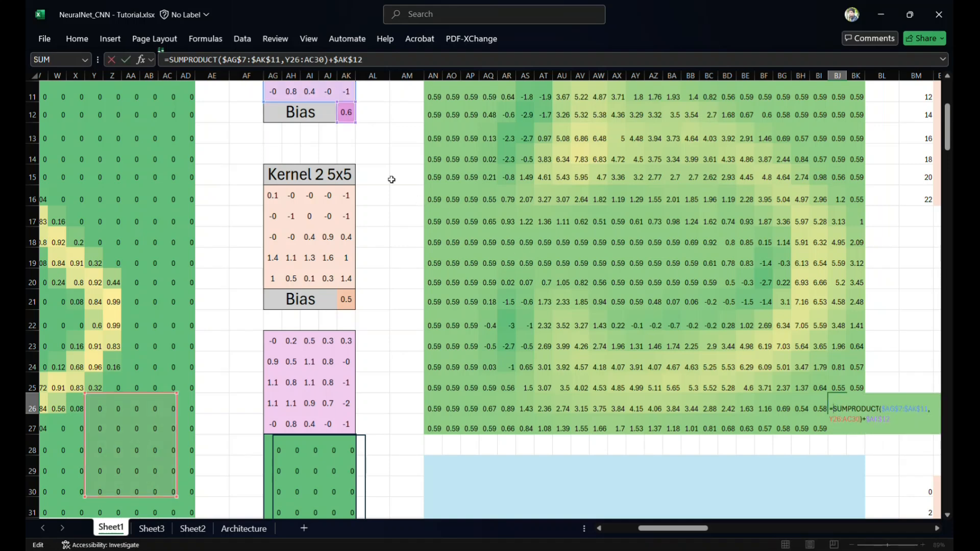
pyautogui.scroll(3, 392, 180)
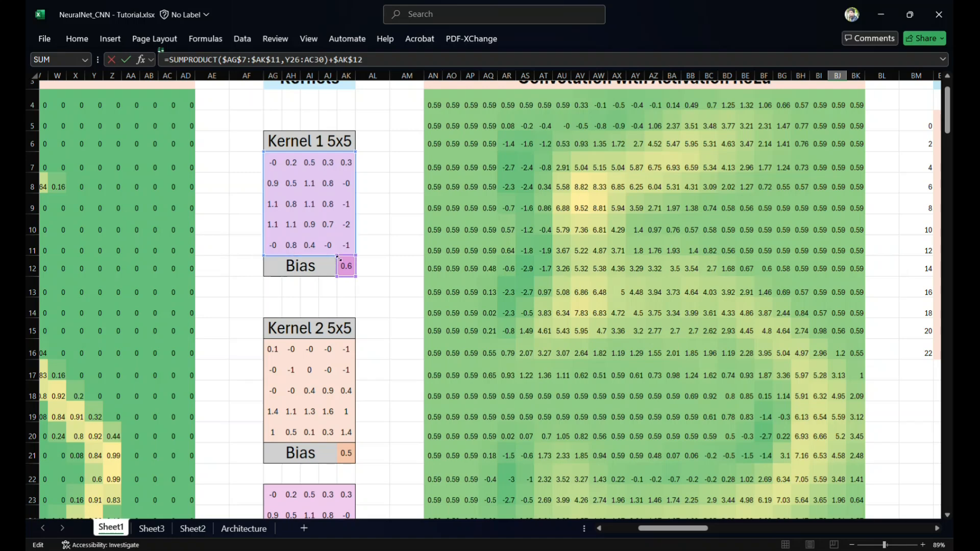
pyautogui.scroll(-5, 378, 302)
pyautogui.hscroll(-2, 378, 302)
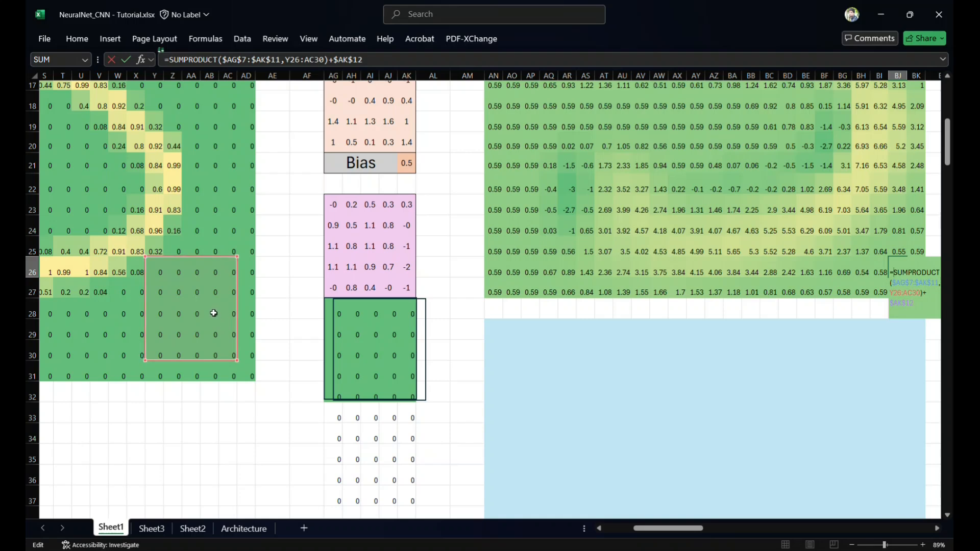
pyautogui.hscroll(3, 447, 314)
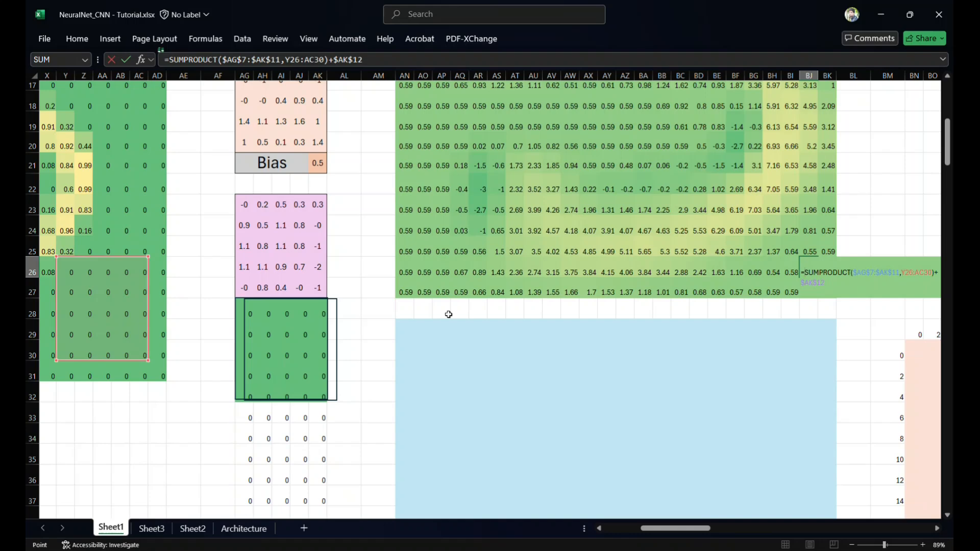
pyautogui.scroll(2, 448, 314)
pyautogui.hotkey('ctrl', 'Return')
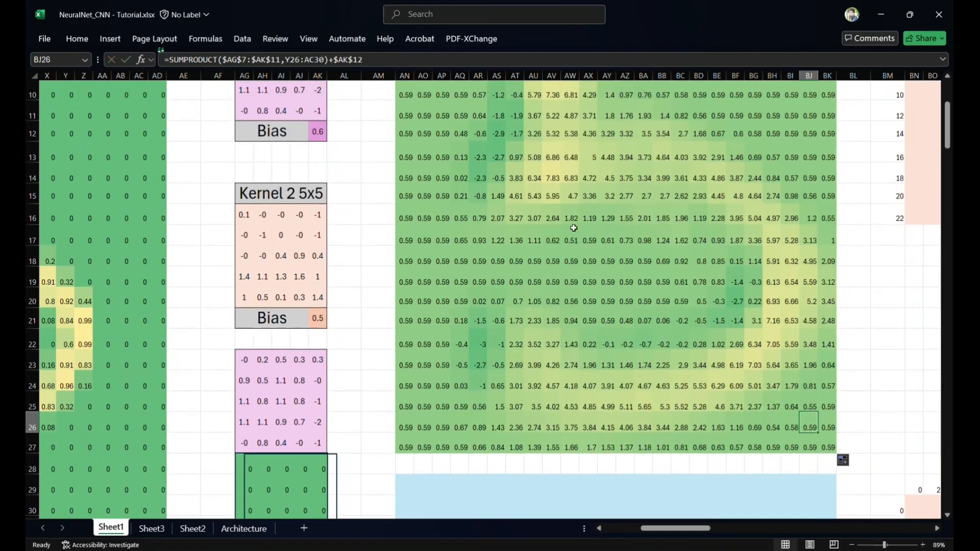
# Examine negative and positive results in the first convolution grid, inspecting cells AR6, AU8 and AU7
pyautogui.scroll(3, 574, 228)
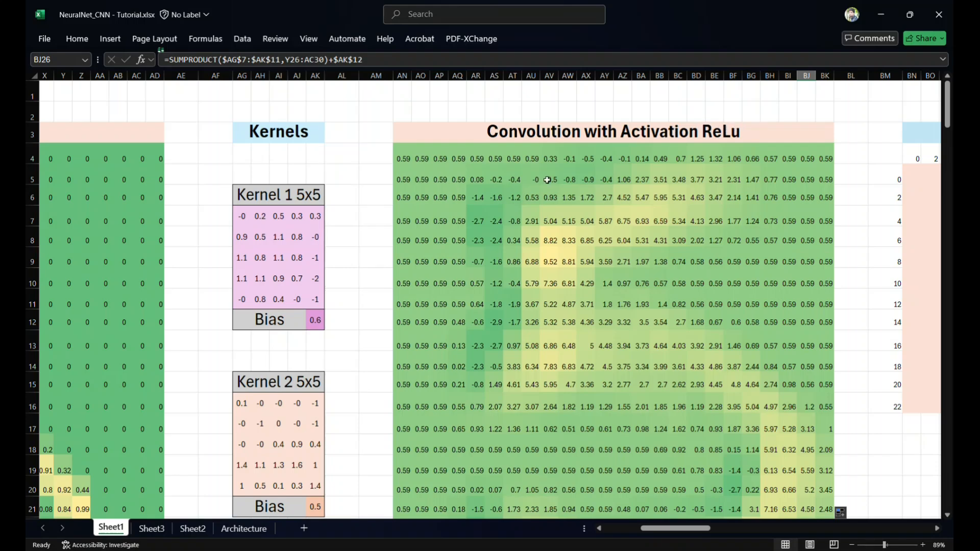
pyautogui.scroll(3, 547, 179)
pyautogui.click(478, 206)
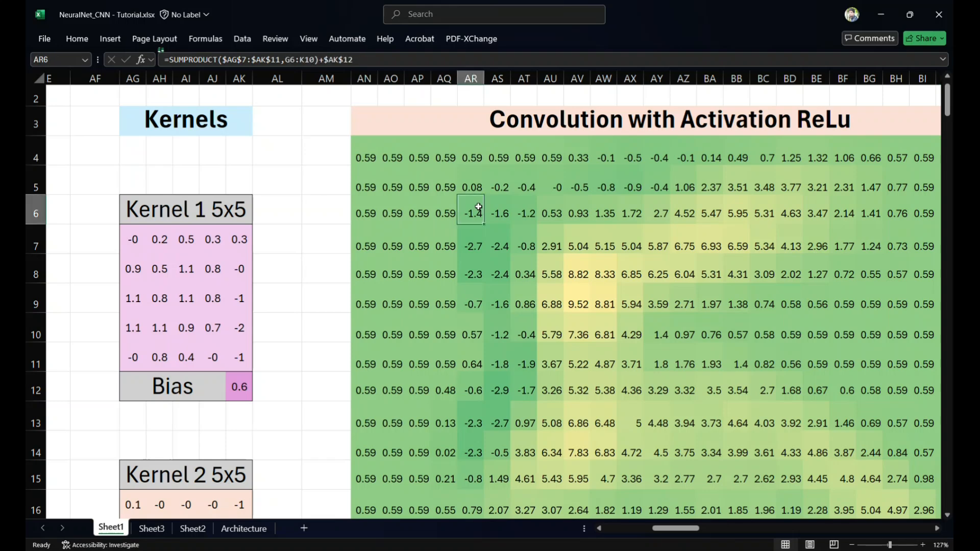
pyautogui.scroll(4, 488, 205)
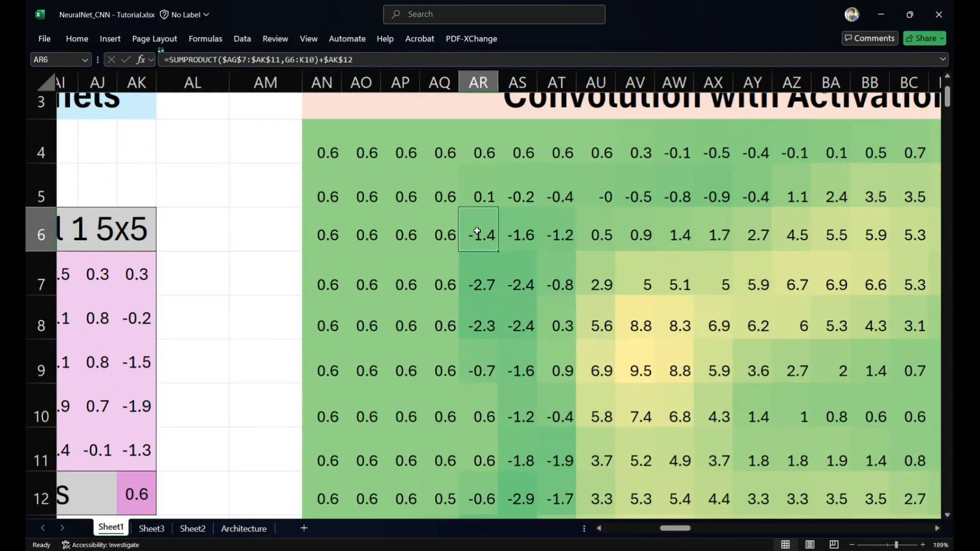
pyautogui.click(603, 296)
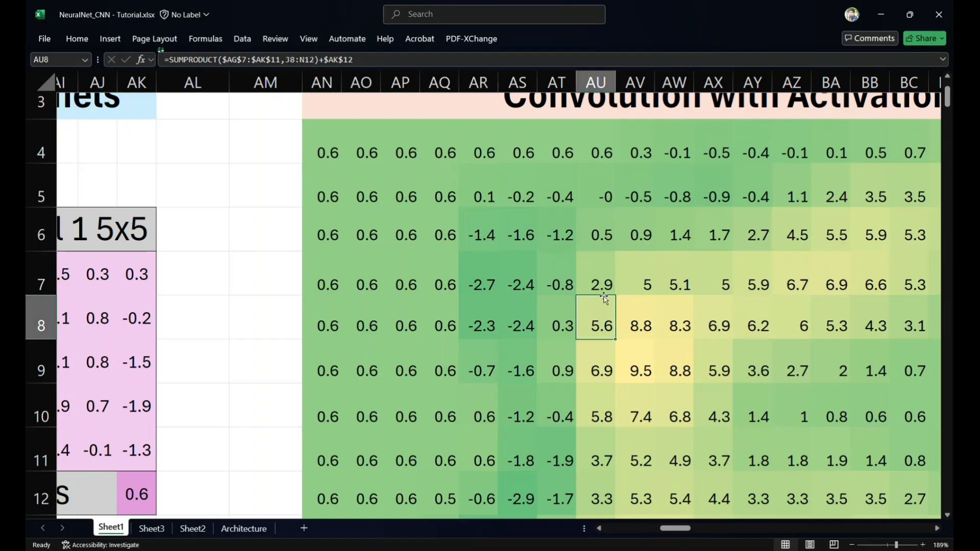
pyautogui.click(603, 277)
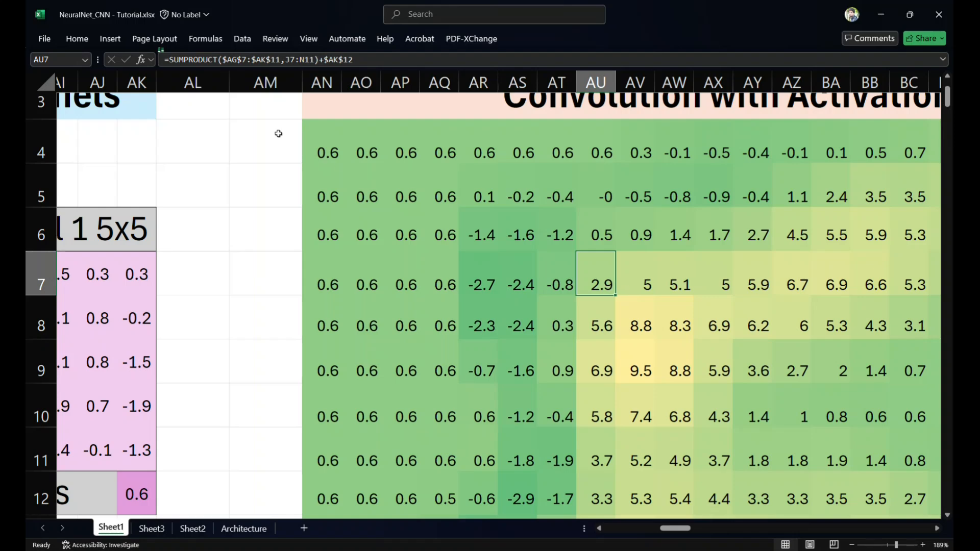
# Wrap the AN4 formula in an IF that tests whether the SUMPRODUCT plus bias is >0, copying that expression for reuse
pyautogui.click(315, 139)
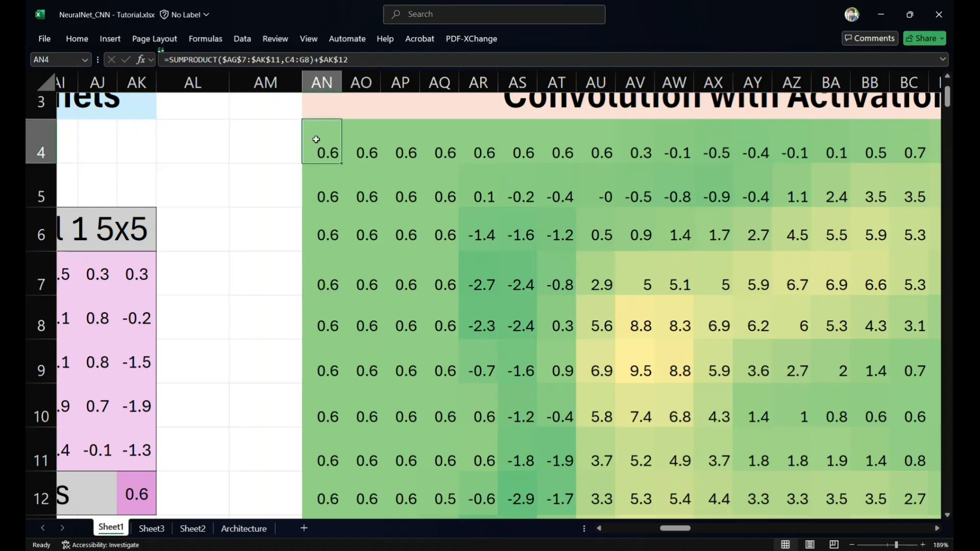
pyautogui.click(168, 61)
pyautogui.write('if')
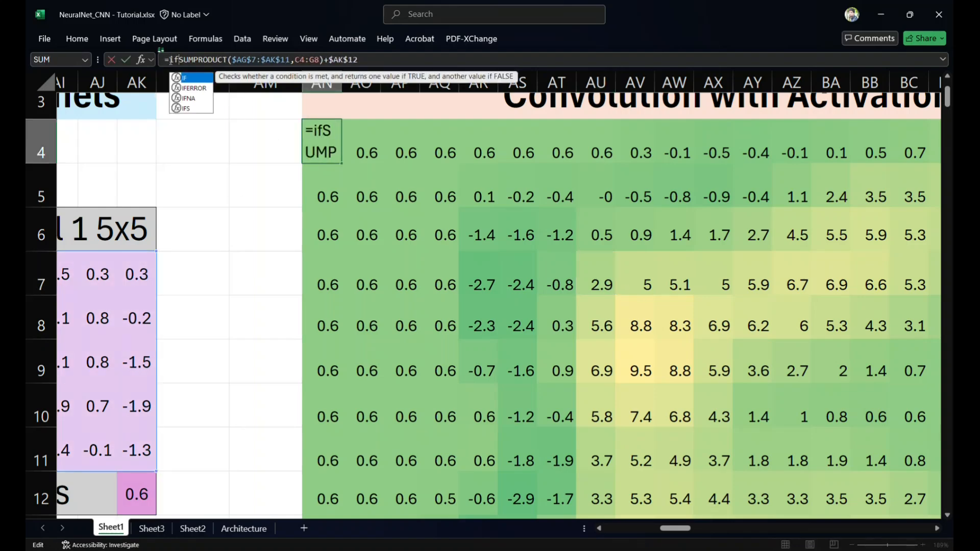
pyautogui.write('(')
pyautogui.keyDown('shift'); pyautogui.click(366, 61); pyautogui.keyUp('shift')
pyautogui.hotkey('ctrl', 'c')
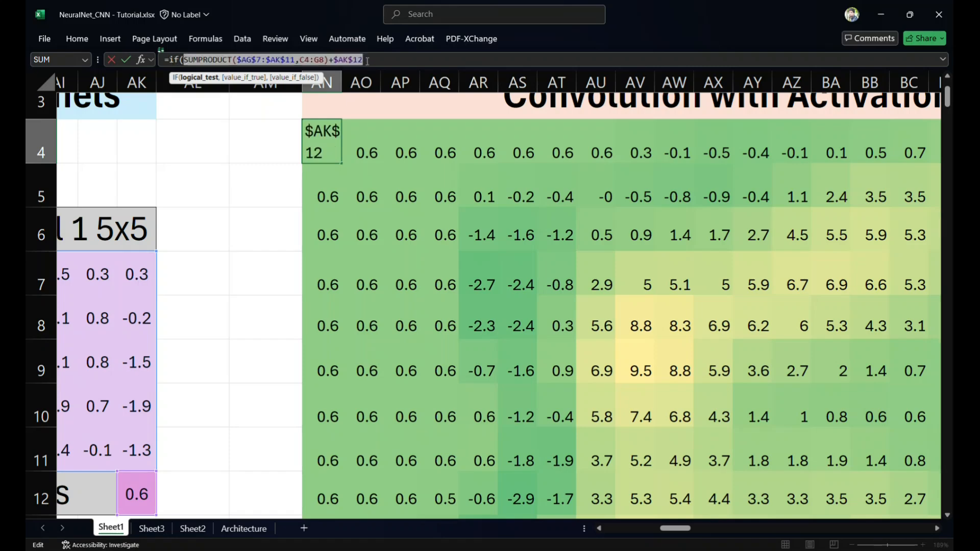
pyautogui.click(367, 61)
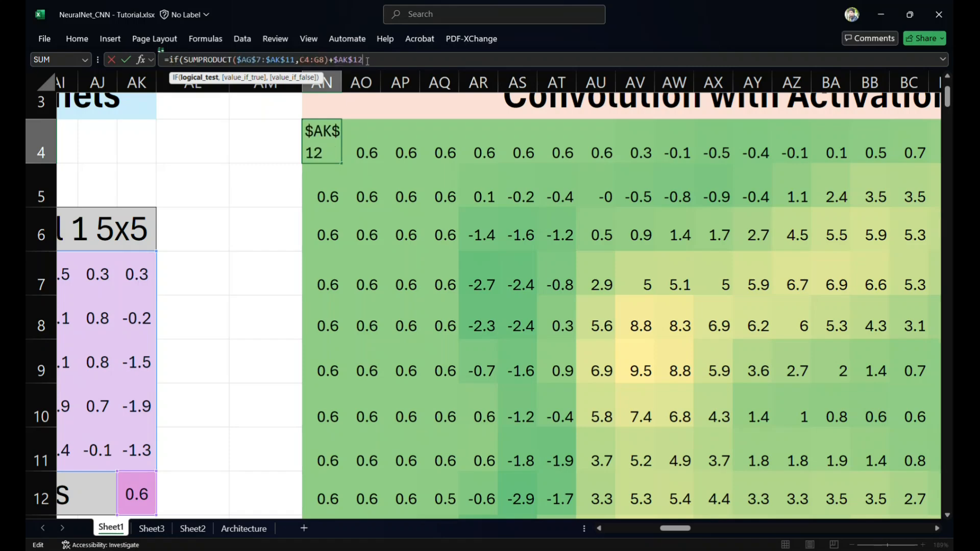
pyautogui.write('>0')
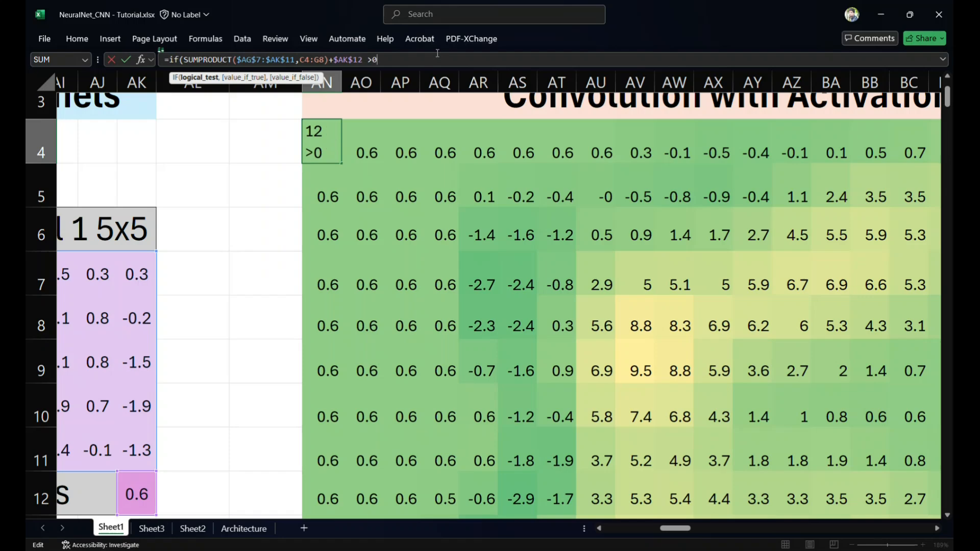
# Complete the AN4 IF with the copied SUMPRODUCT plus bias expression as the true value and 0 as the false value, and commit it
pyautogui.write(',')
pyautogui.hotkey('ctrl', 'v')
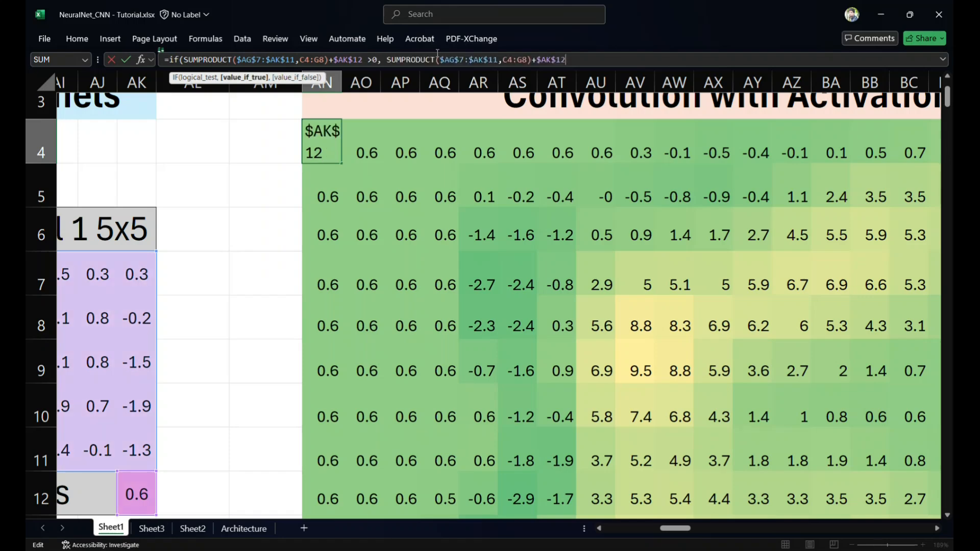
pyautogui.write(', 0')
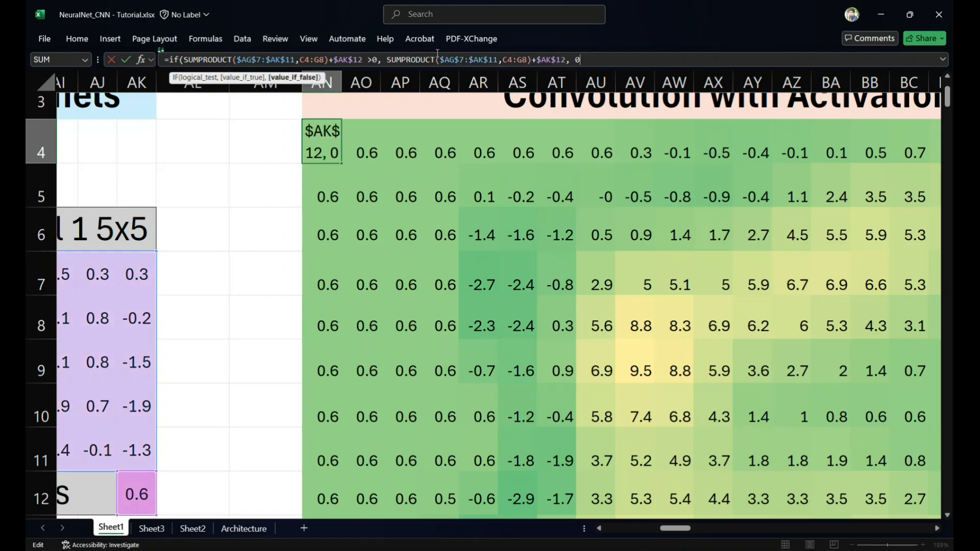
pyautogui.write(')')
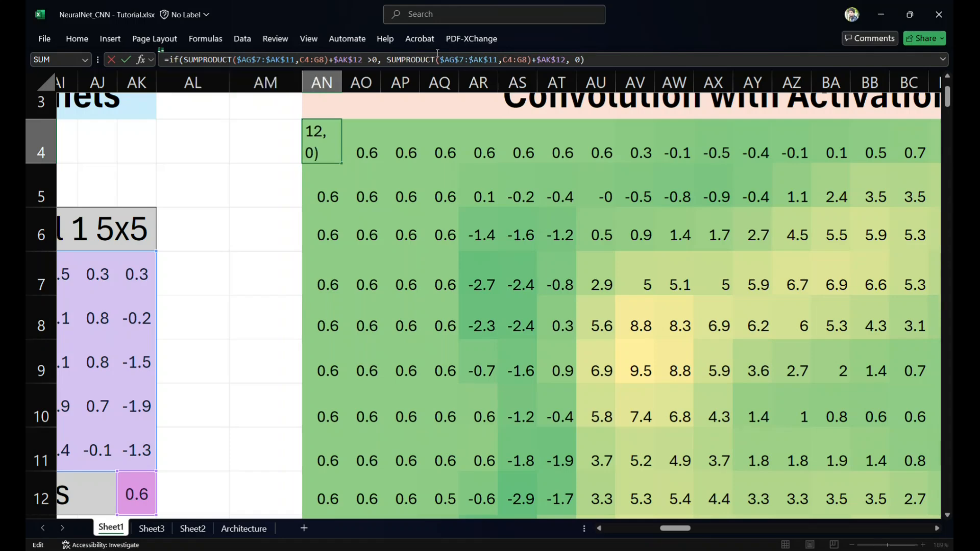
pyautogui.press('Return')
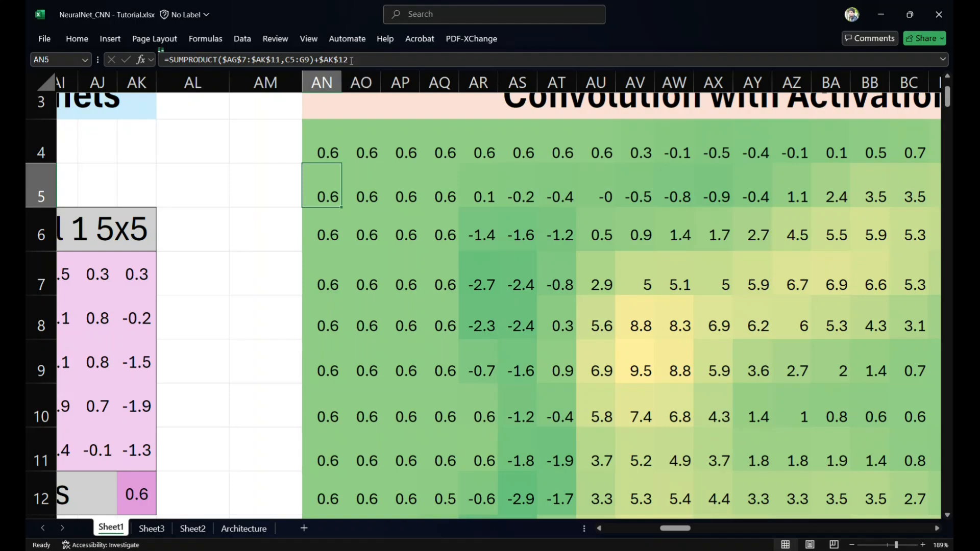
# Fill the AN4 ReLU formula across to column BK and down to row 27 over the whole first convolution grid
pyautogui.click(318, 144)
pyautogui.scroll(-6, 318, 144)
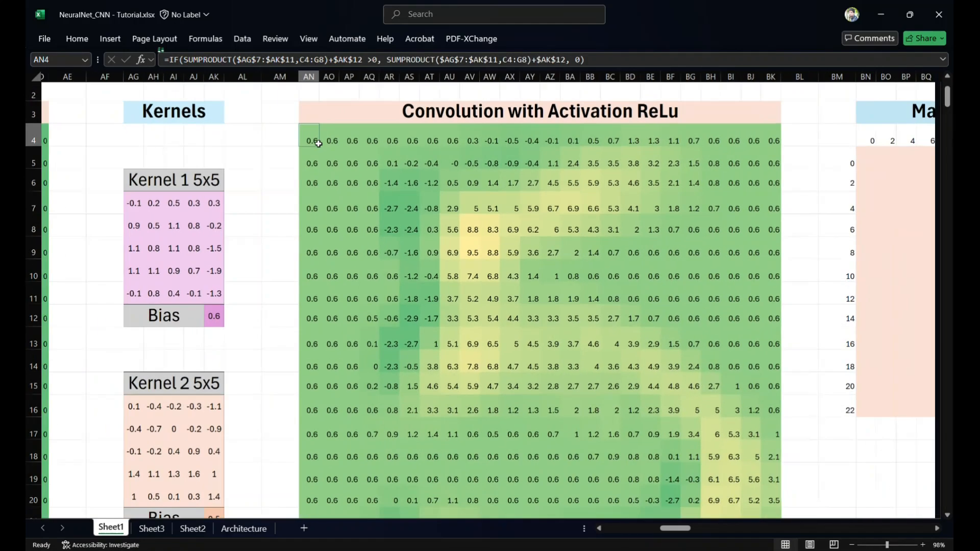
pyautogui.scroll(-3, 319, 144)
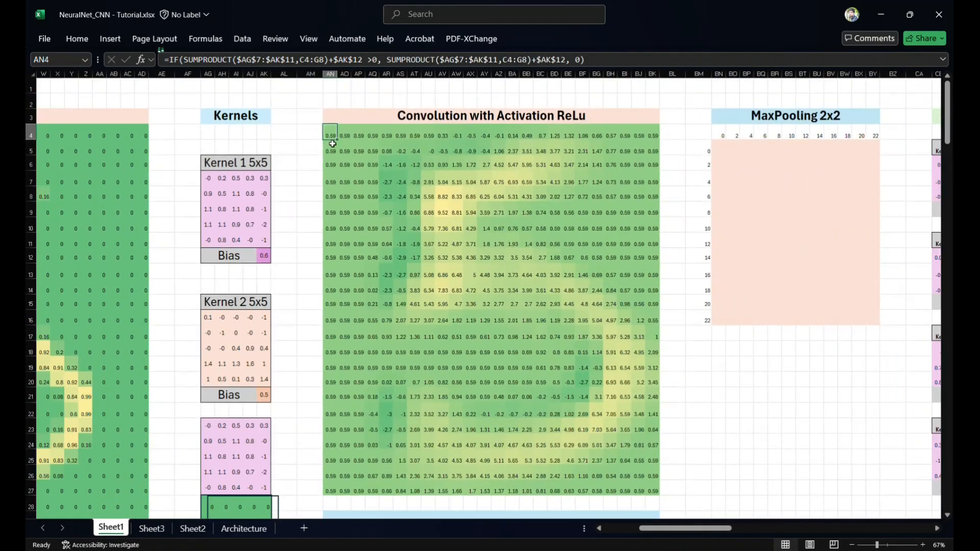
pyautogui.moveTo(337, 140); pyautogui.dragTo(656, 490)
# Examine the first convolution grid after the ReLU activation, inspecting cells such as AZ11, AT12 and AT8
pyautogui.click(501, 235)
pyautogui.keyDown('ctrl'); pyautogui.scroll(6, 429, 246); pyautogui.keyUp('ctrl')
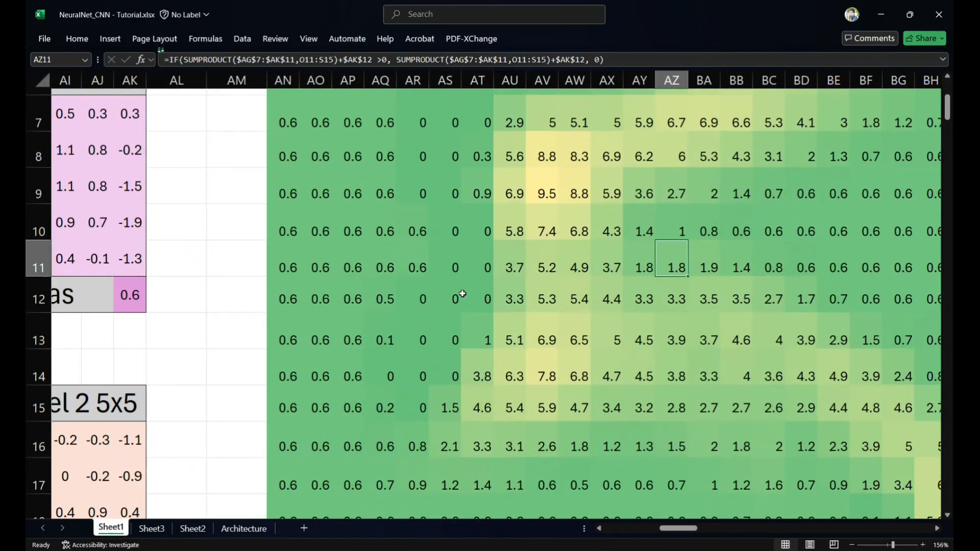
pyautogui.click(462, 294)
pyautogui.scroll(2, 462, 294)
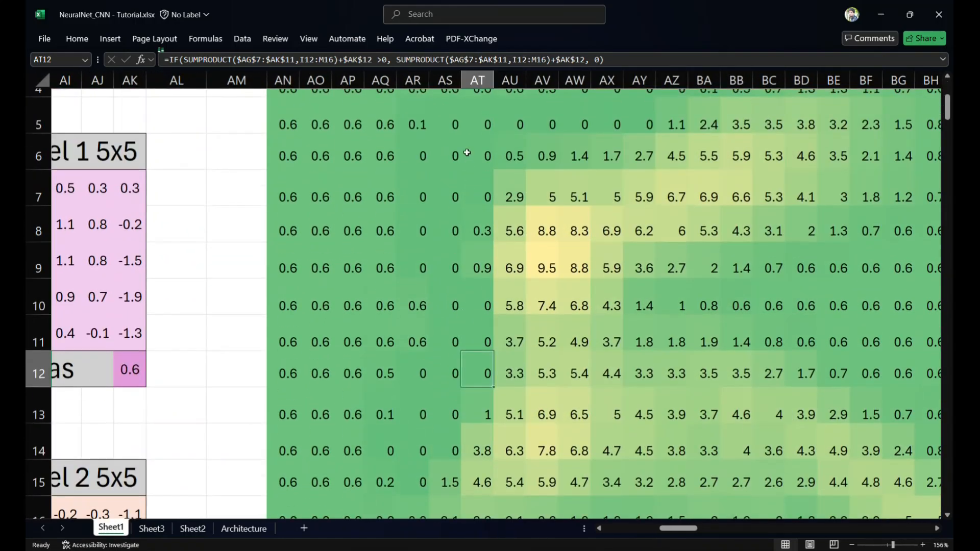
pyautogui.press('Up')
pyautogui.press('Up')
pyautogui.press('Up')
pyautogui.press('Up')
pyautogui.scroll(2, 466, 153)
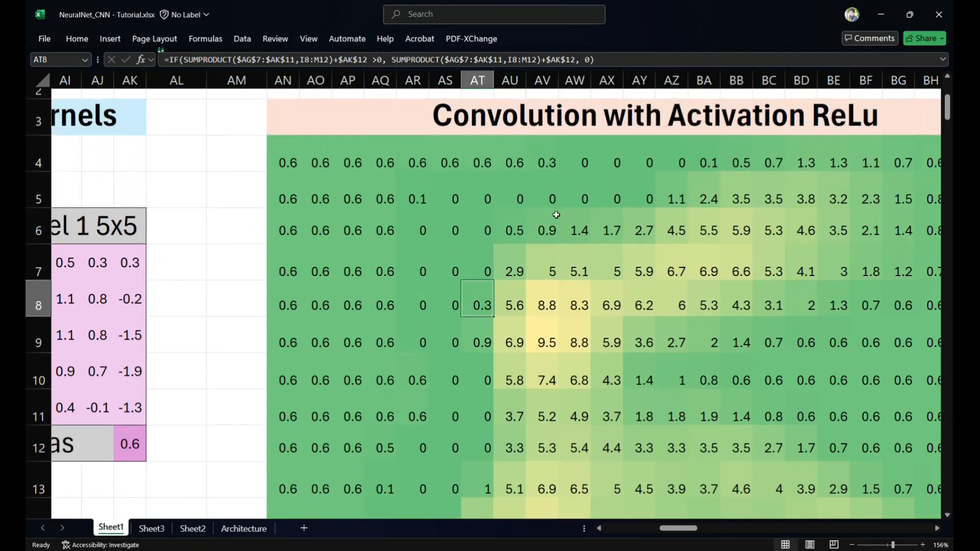
pyautogui.hscroll(3, 555, 215)
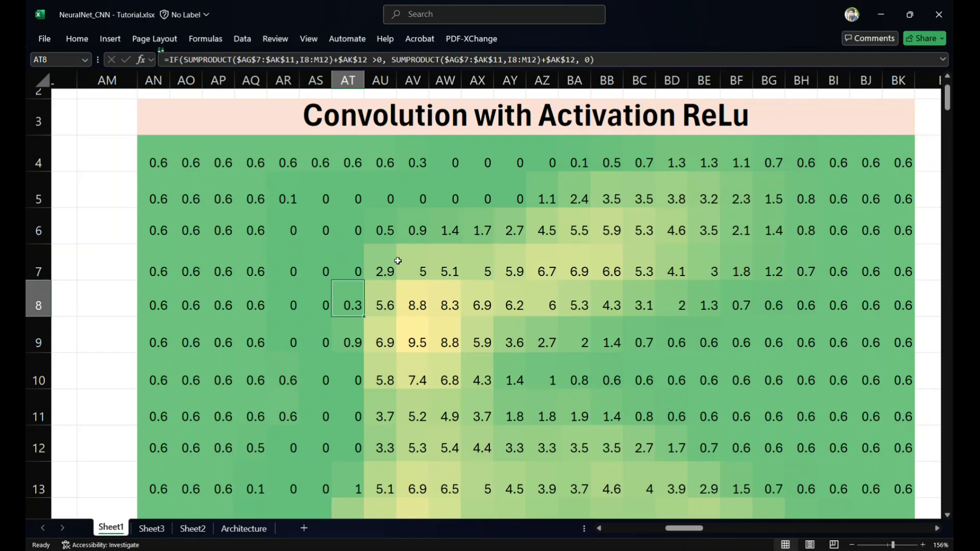
pyautogui.scroll(-5, 397, 261)
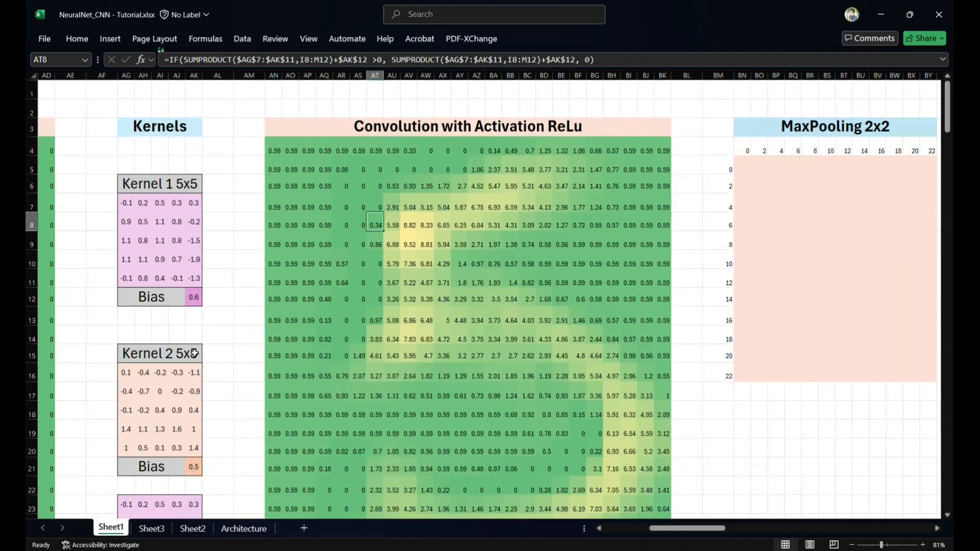
# Examine the Kernel 2 5x5 weights in AG16:AK20 alongside the input image they slide over
pyautogui.click(136, 376)
pyautogui.scroll(-2, 136, 376)
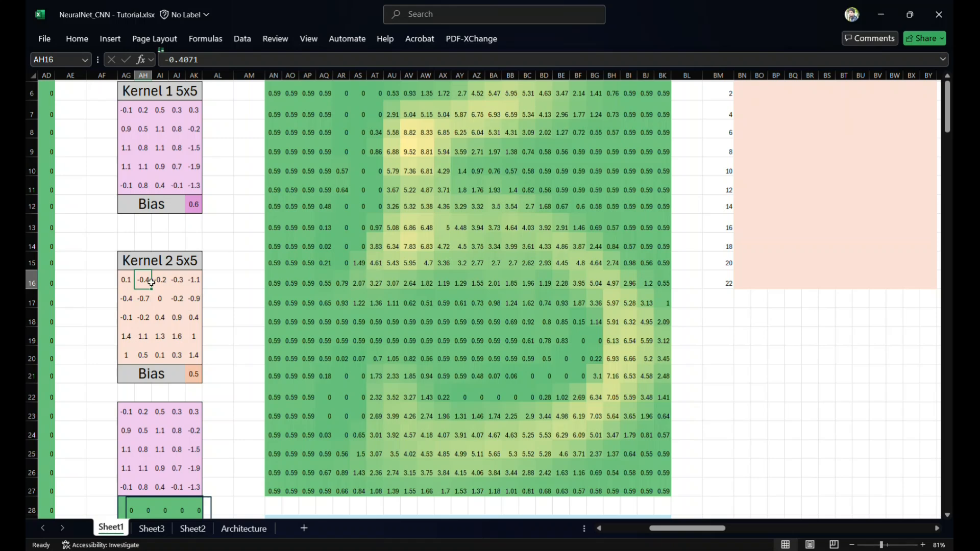
pyautogui.scroll(-4, 250, 271)
pyautogui.hscroll(-2, 249, 271)
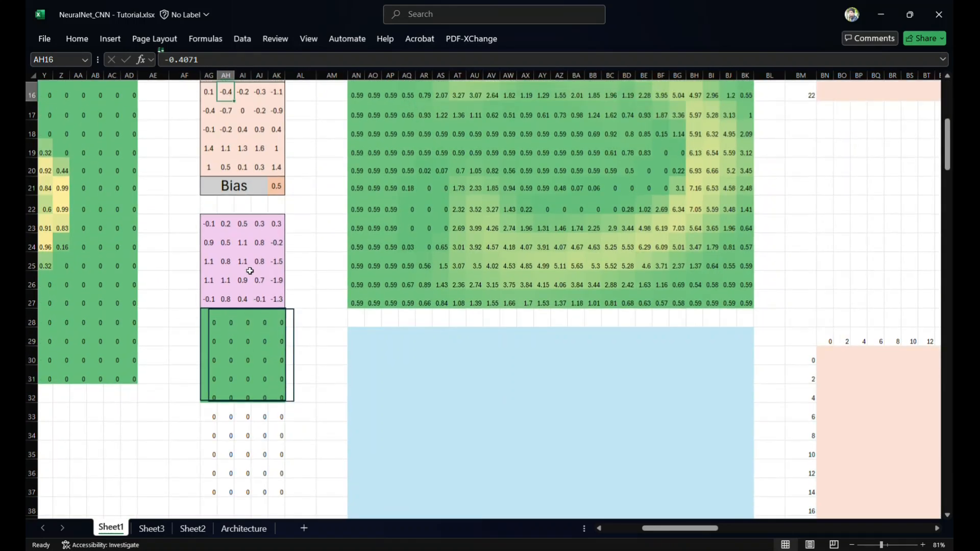
pyautogui.scroll(2, 250, 271)
pyautogui.moveTo(206, 178); pyautogui.dragTo(276, 252)
pyautogui.hscroll(-10, 180, 249)
pyautogui.scroll(1, 179, 248)
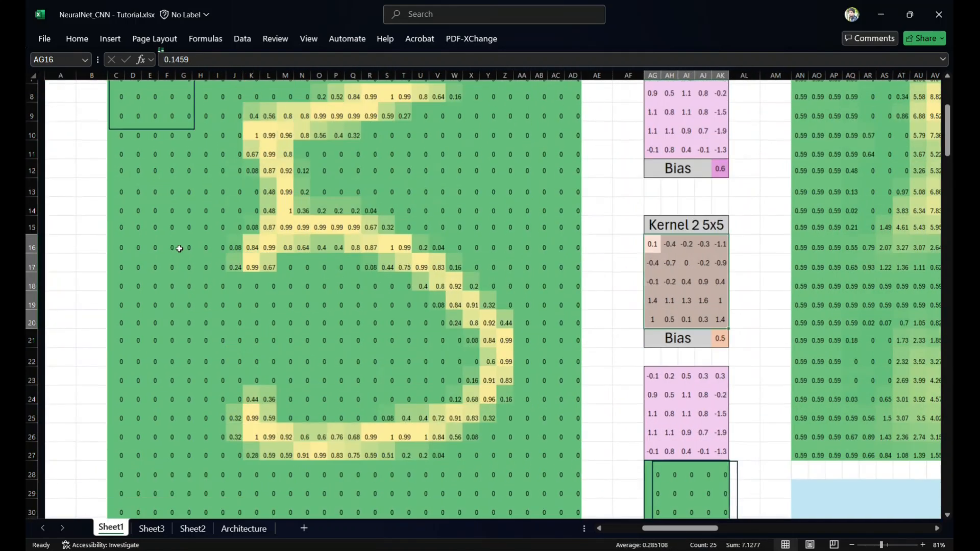
pyautogui.scroll(2, 179, 248)
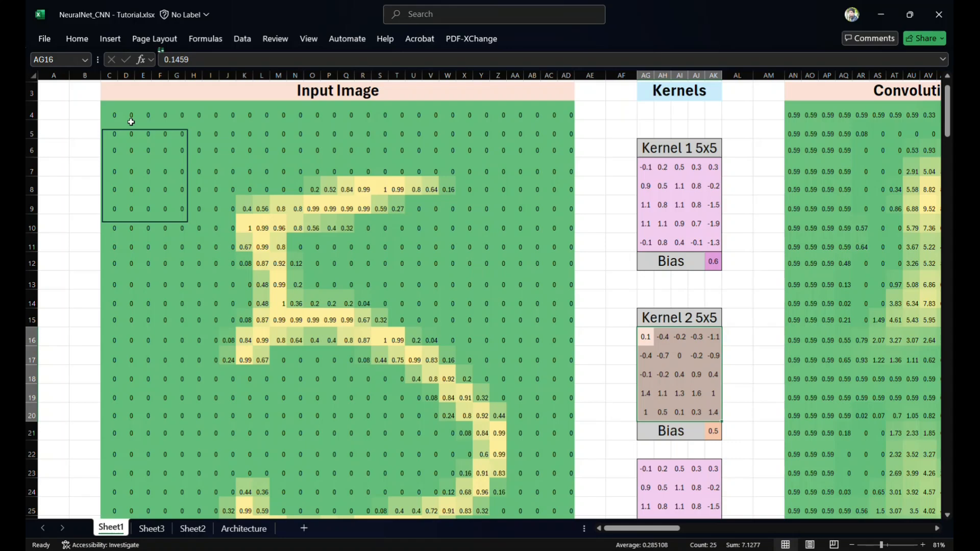
pyautogui.hscroll(5, 433, 214)
pyautogui.scroll(-4, 431, 220)
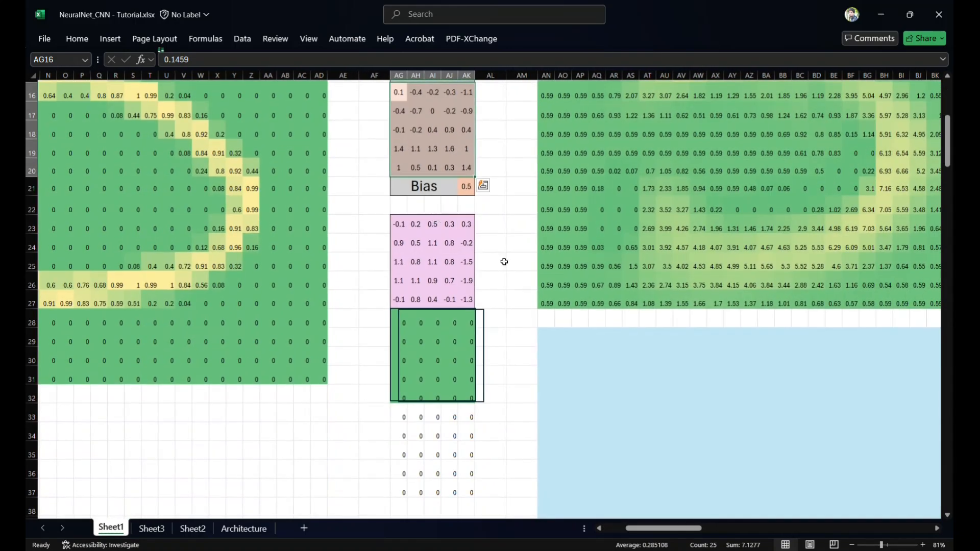
# Start a SUMPRODUCT formula in AN29, the first cell of the second convolution grid, with a kernel range as its first array
pyautogui.scroll(3, 561, 350)
pyautogui.click(561, 350)
pyautogui.write('=sump')
pyautogui.press('Tab')
pyautogui.scroll(2, 372, 186)
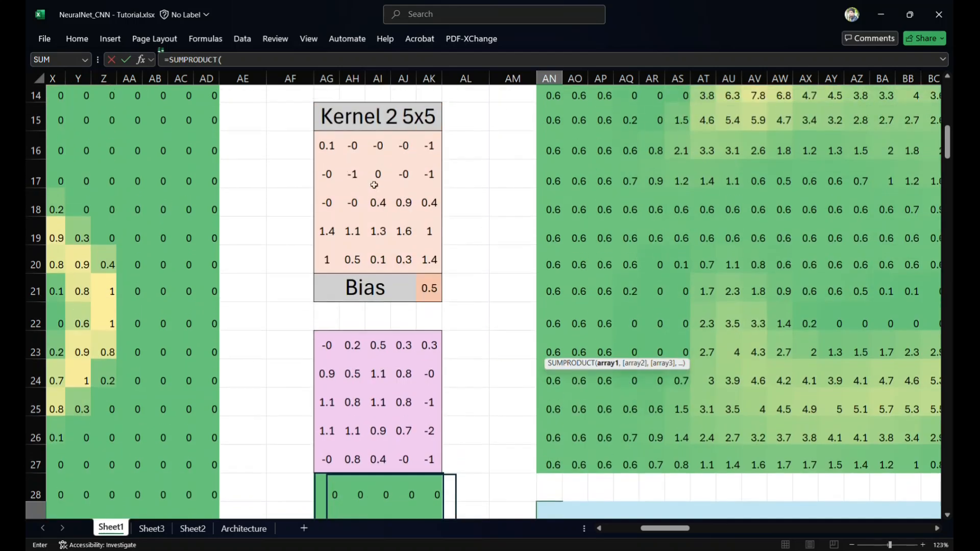
pyautogui.moveTo(327, 316); pyautogui.dragTo(378, 315)
pyautogui.scroll(2, 386, 169)
pyautogui.moveTo(327, 266); pyautogui.dragTo(432, 380)
# Add the input image range C4:G8 as the second array of the AN29 formula and add the Kernel 2 bias AK21
pyautogui.hscroll(-10, 432, 380)
pyautogui.scroll(3, 265, 319)
pyautogui.moveTo(161, 192); pyautogui.dragTo(264, 304)
pyautogui.write(')+')
pyautogui.click(698, 294)
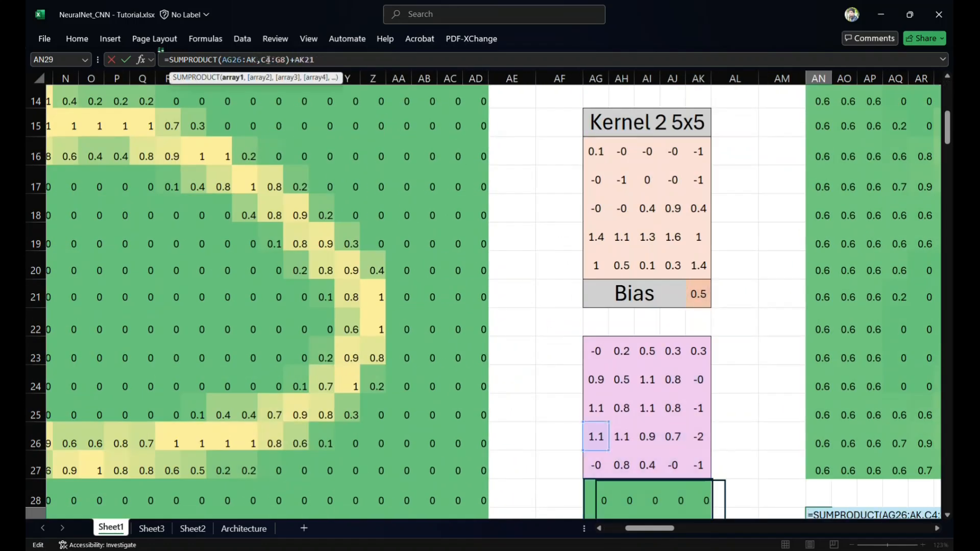
# Correct the kernel range in the AN29 formula to AG16:AK20 with absolute references and commit the formula
pyautogui.moveTo(596, 151); pyautogui.dragTo(698, 266)
pyautogui.press('F4')
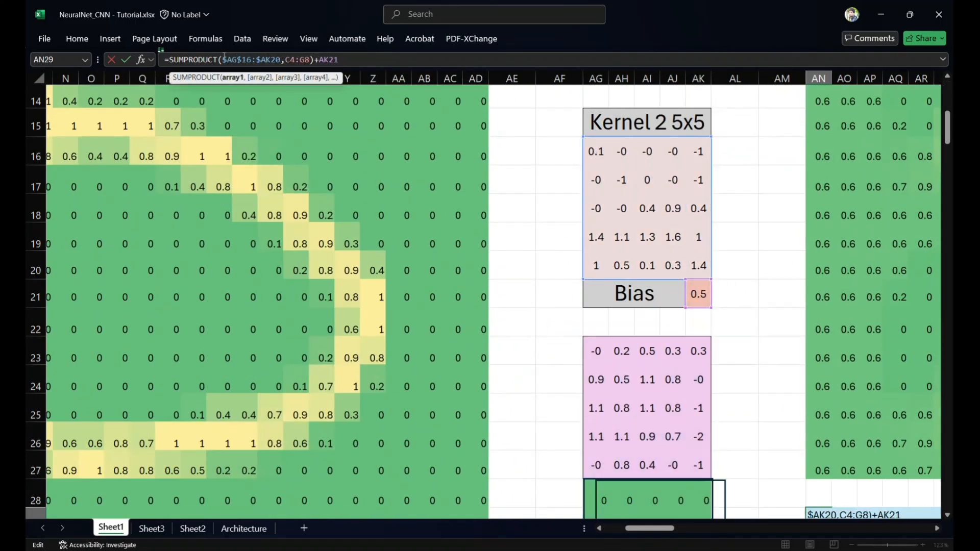
pyautogui.press('F4')
pyautogui.press('Return')
pyautogui.scroll(-5, 568, 356)
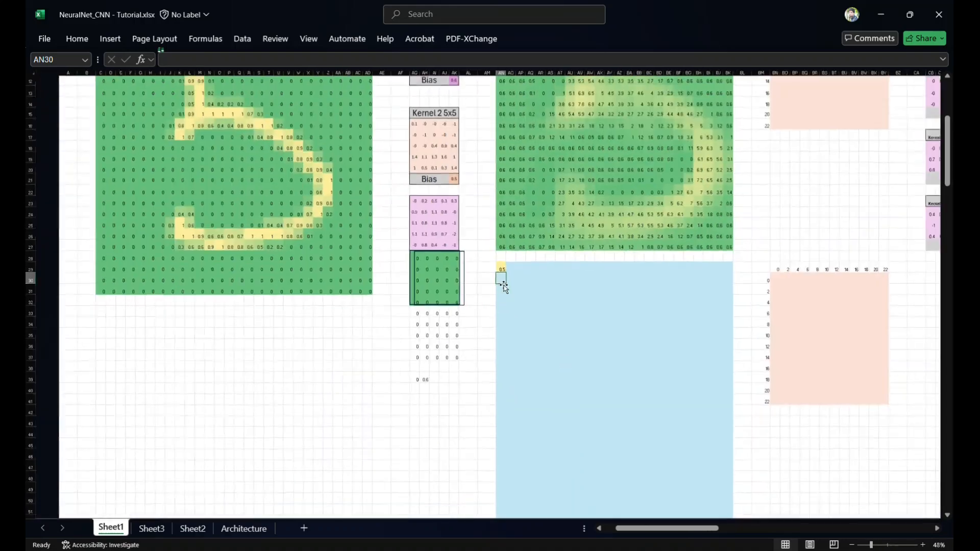
# Fill the AN29 formula across the second convolution grid AN29:BK52 and start wrapping the AN29 SUMPRODUCT expression in an IF function
pyautogui.moveTo(446, 274); pyautogui.dragTo(664, 505)
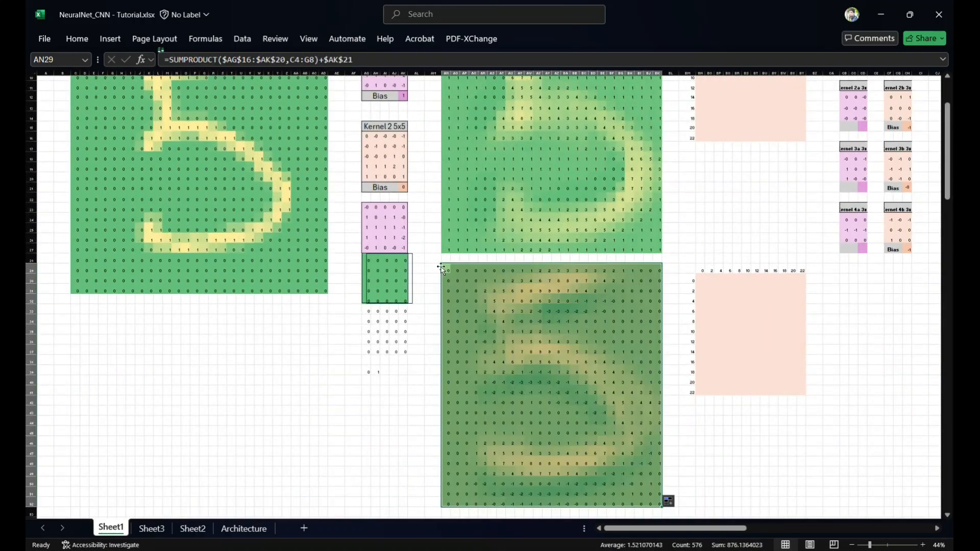
pyautogui.click(445, 269)
pyautogui.scroll(4, 522, 135)
pyautogui.scroll(4, 522, 135)
pyautogui.moveTo(356, 60); pyautogui.dragTo(169, 60)
pyautogui.hotkey('ctrl', 'c')
pyautogui.click(169, 60)
pyautogui.write('if(')
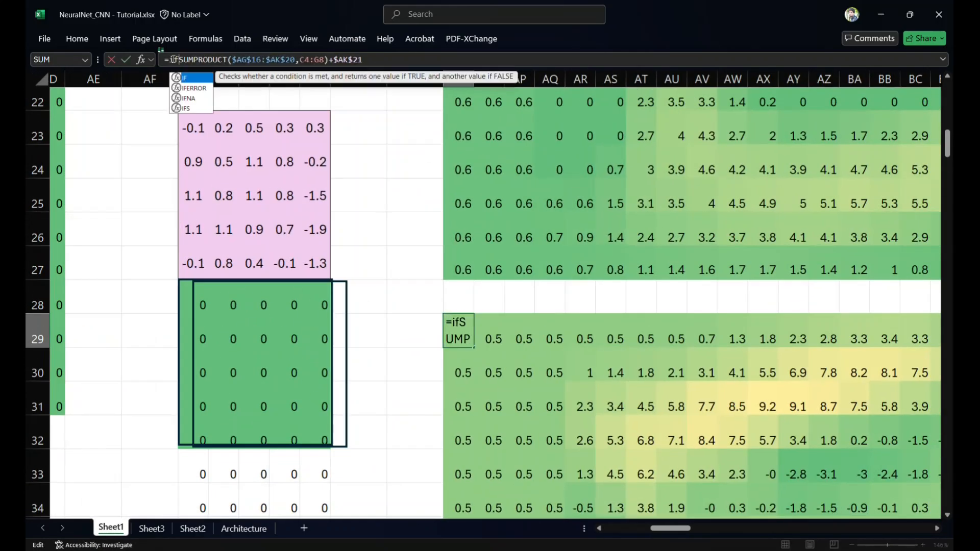
# Complete the AN29 IF formula with the test > 0, the same SUMPRODUCT plus bias if true, and 0 if false
pyautogui.click(371, 61)
pyautogui.write('> 0,')
pyautogui.hotkey('ctrl', 'v')
pyautogui.write(', 0)')
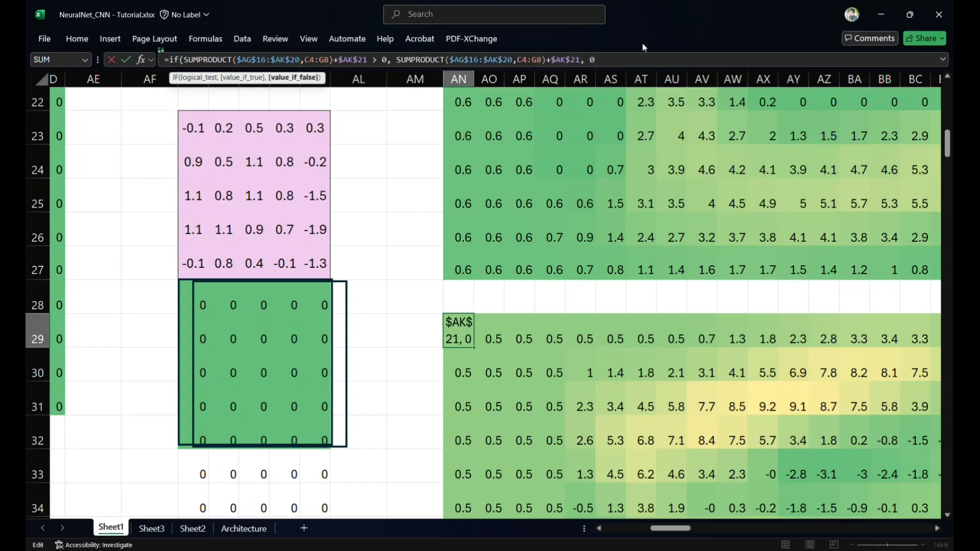
pyautogui.press('Return')
# Fill the IF formula from AN29 across the whole second convolution grid to BK52
pyautogui.click(455, 326)
pyautogui.scroll(-4, 455, 327)
pyautogui.moveTo(352, 330); pyautogui.dragTo(754, 491)
pyautogui.click(668, 467)
# Examine the second convolution grid's values and formulas, and compare both grids with the kernels and the empty MaxPooling 2x2 area
pyautogui.scroll(5, 668, 468)
pyautogui.click(692, 422)
pyautogui.click(632, 380)
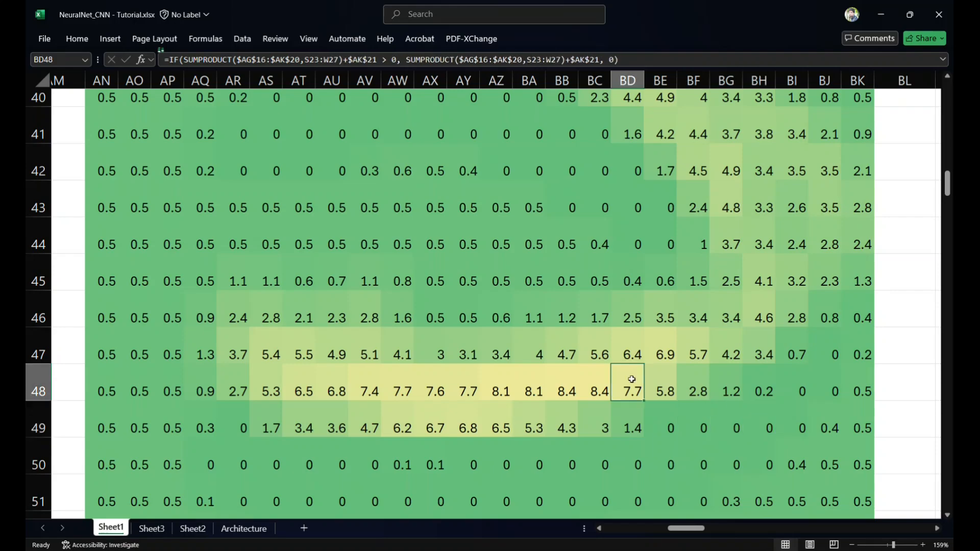
pyautogui.scroll(-7, 633, 381)
pyautogui.scroll(8, 632, 381)
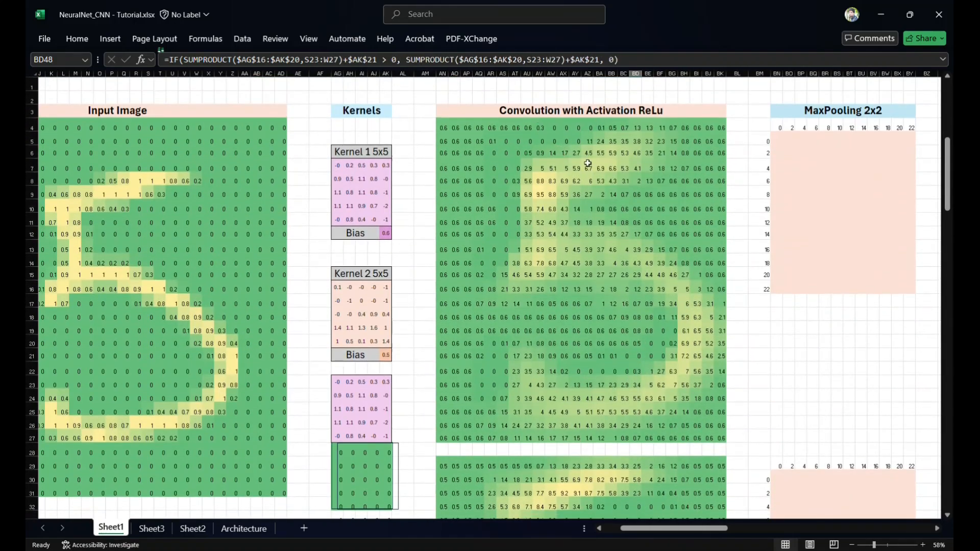
pyautogui.click(587, 504)
pyautogui.click(315, 375)
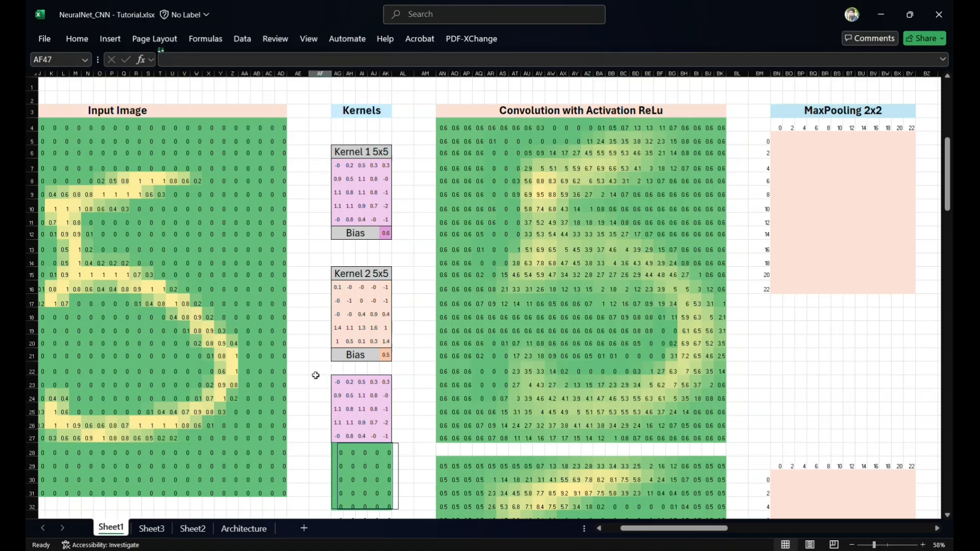
pyautogui.hscroll(5, 372, 376)
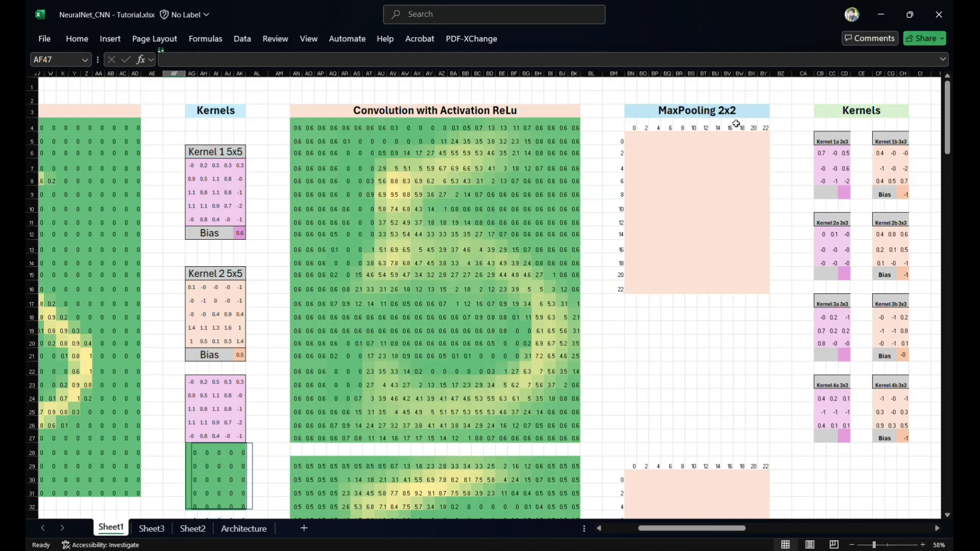
pyautogui.keyDown('ctrl'); pyautogui.scroll(1, 491, 153); pyautogui.keyUp('ctrl')
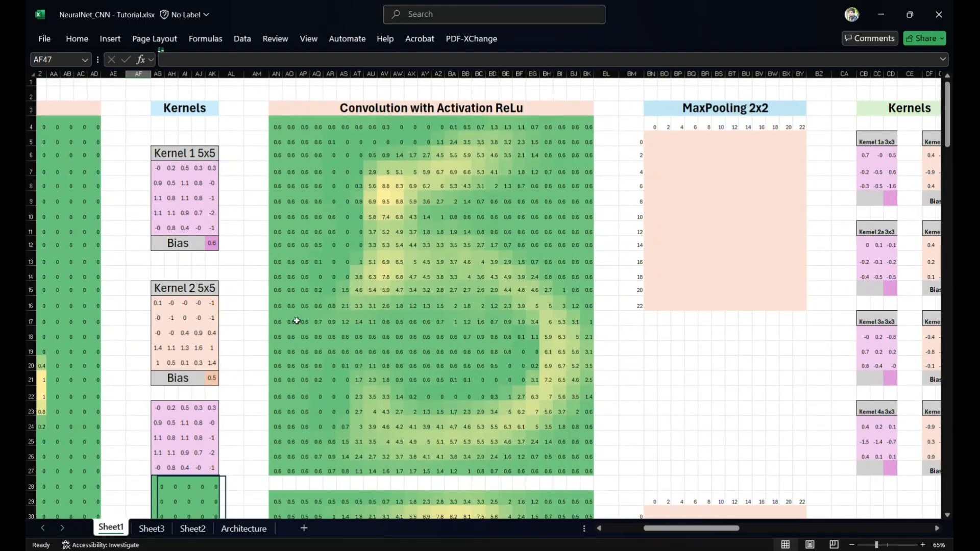
# Enter =MAX(AN4:AO5) in BN5, the first cell of the MaxPooling 2x2 grid
pyautogui.click(655, 140)
pyautogui.keyDown('ctrl'); pyautogui.scroll(8, 654, 141); pyautogui.keyUp('ctrl')
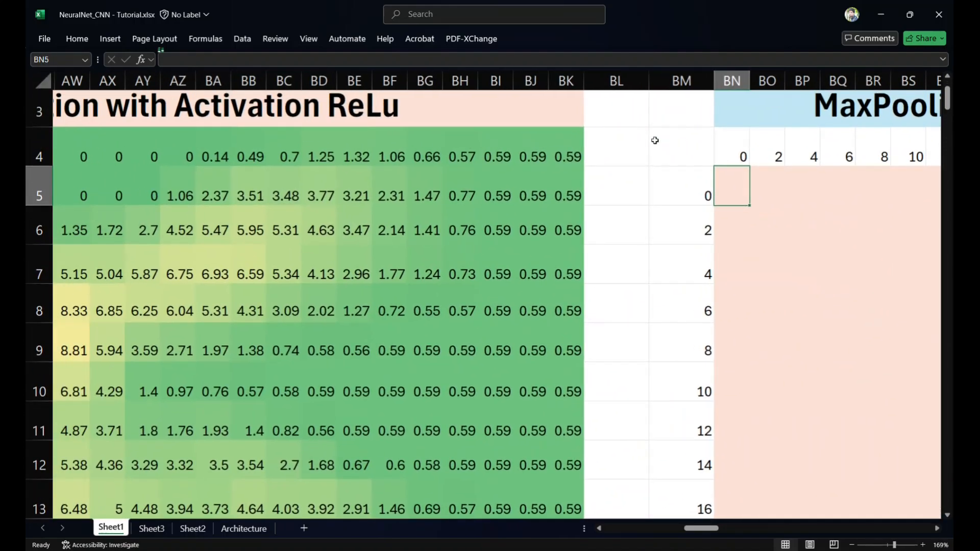
pyautogui.write('=')
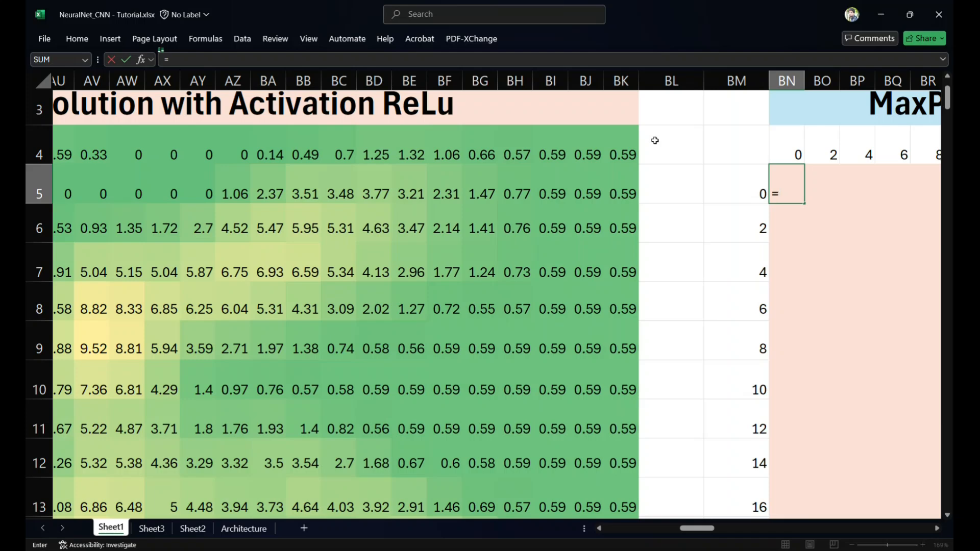
pyautogui.write('max(')
pyautogui.hscroll(-8, 655, 140)
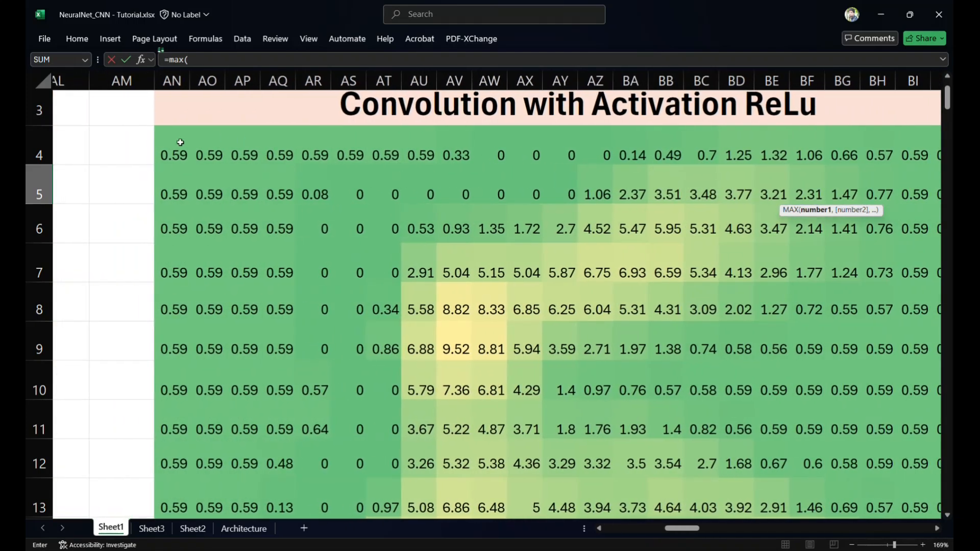
pyautogui.moveTo(180, 142); pyautogui.dragTo(209, 183)
pyautogui.write(')')
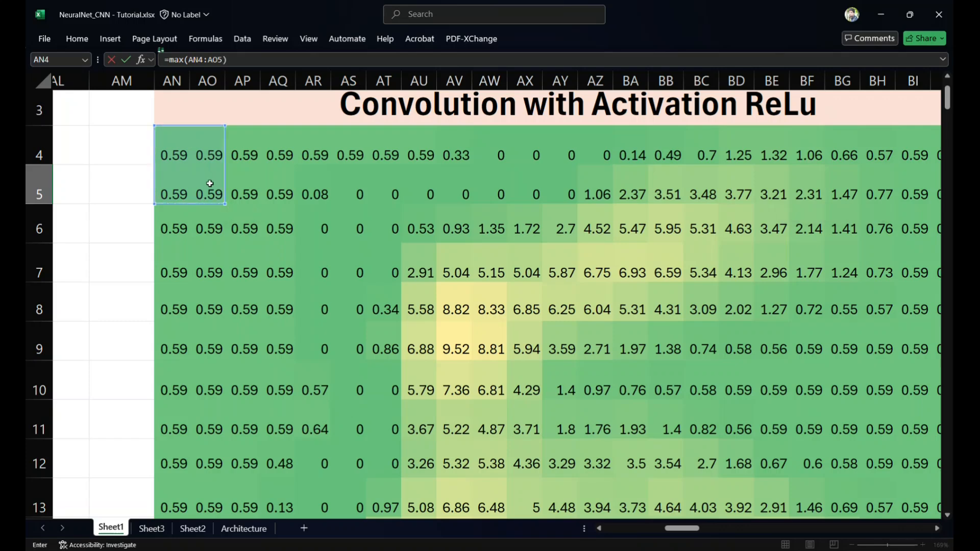
pyautogui.press('Return')
# Enter =MAX(AP4:AQ5) in BO5 to pool the adjacent 2x2 block of the first convolution grid
pyautogui.hscroll(3, 814, 180)
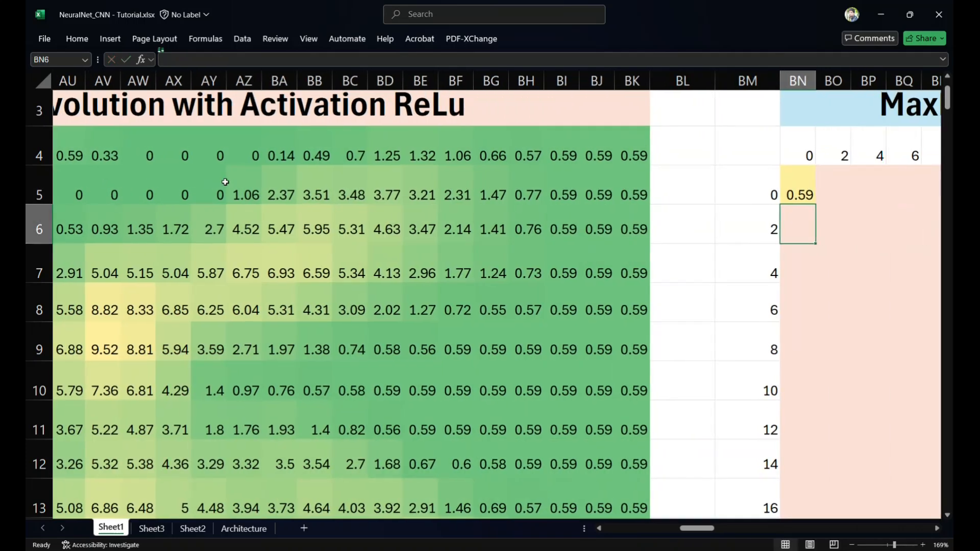
pyautogui.click(833, 183)
pyautogui.write('=max(')
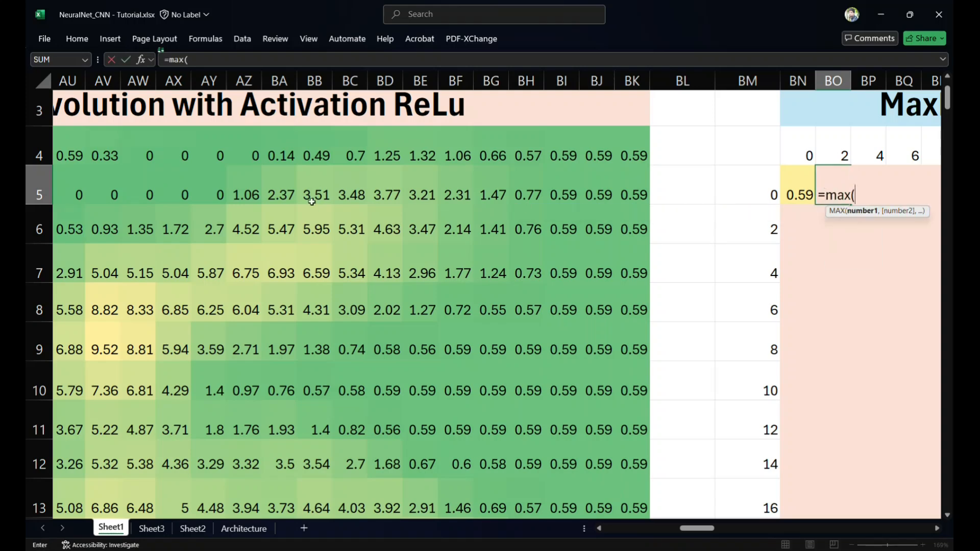
pyautogui.hscroll(-4, 312, 202)
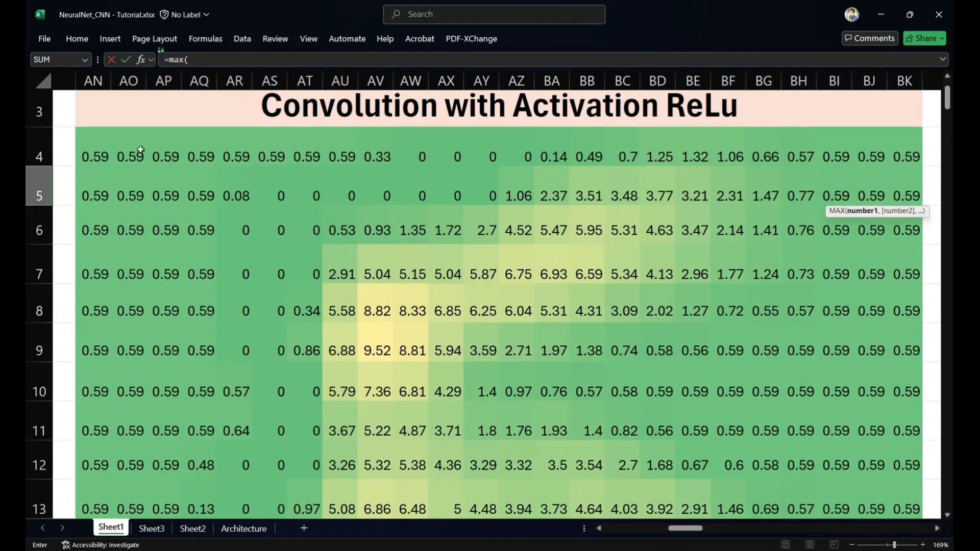
pyautogui.moveTo(161, 148)
pyautogui.mouseDown()
pyautogui.moveTo(199, 145)
pyautogui.moveTo(198, 180)
pyautogui.mouseUp()
pyautogui.write(')')
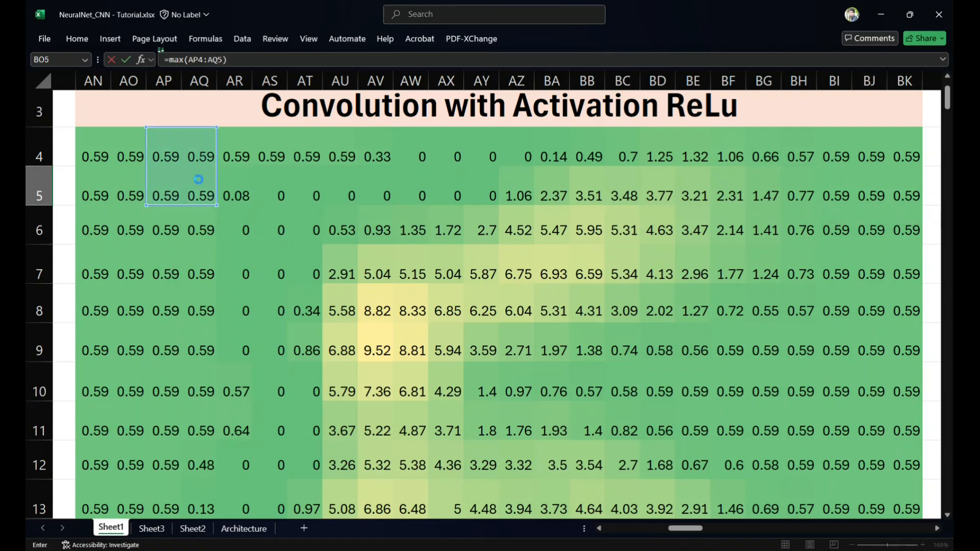
pyautogui.press('Return')
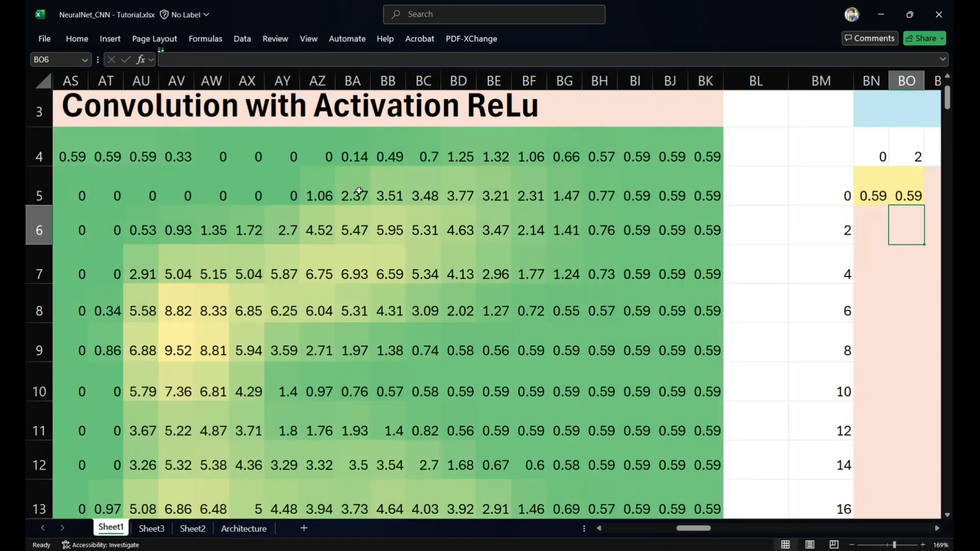
# Enter =MAX(AN6:AO7) in BN6 to pool the 2x2 block two rows below the first one
pyautogui.click(867, 230)
pyautogui.write('=max(')
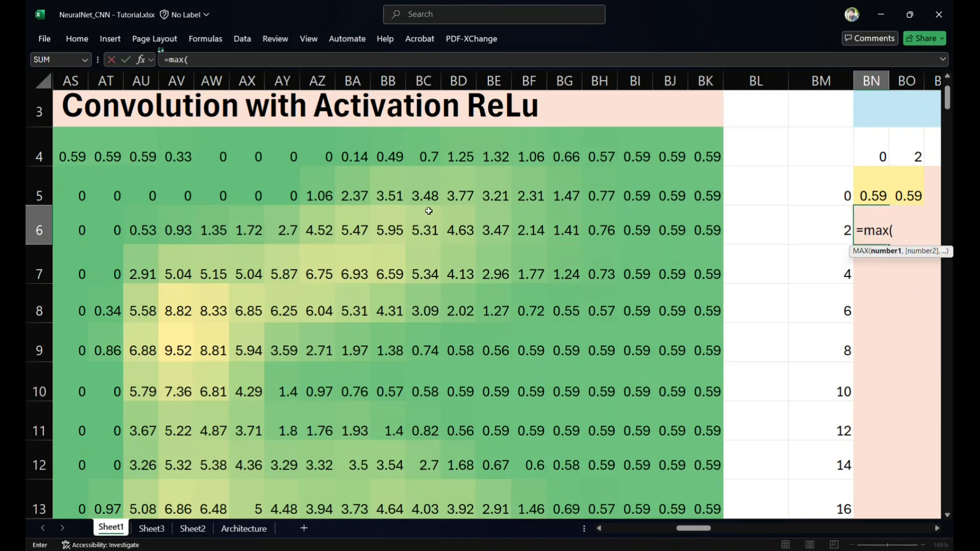
pyautogui.hscroll(-5, 429, 211)
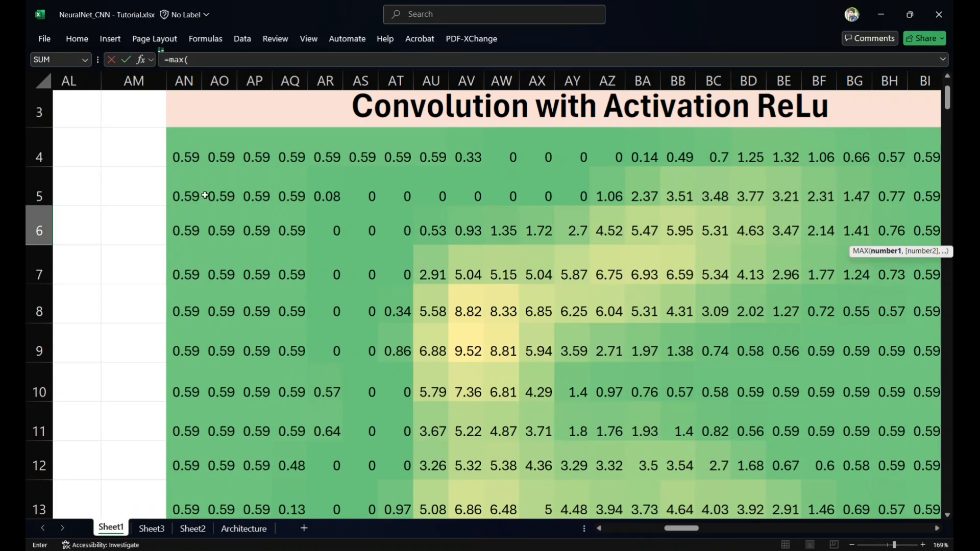
pyautogui.moveTo(187, 219); pyautogui.dragTo(208, 264)
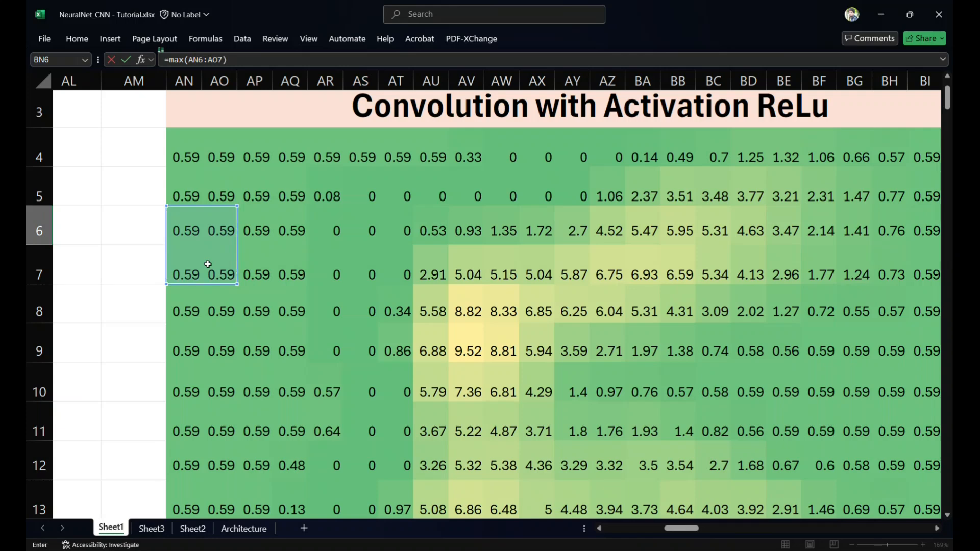
pyautogui.press('Return')
# Try to fill the MAX formulas in BN5:BO5 across row 5 to BT5, and undo the fill
pyautogui.hscroll(5, 561, 265)
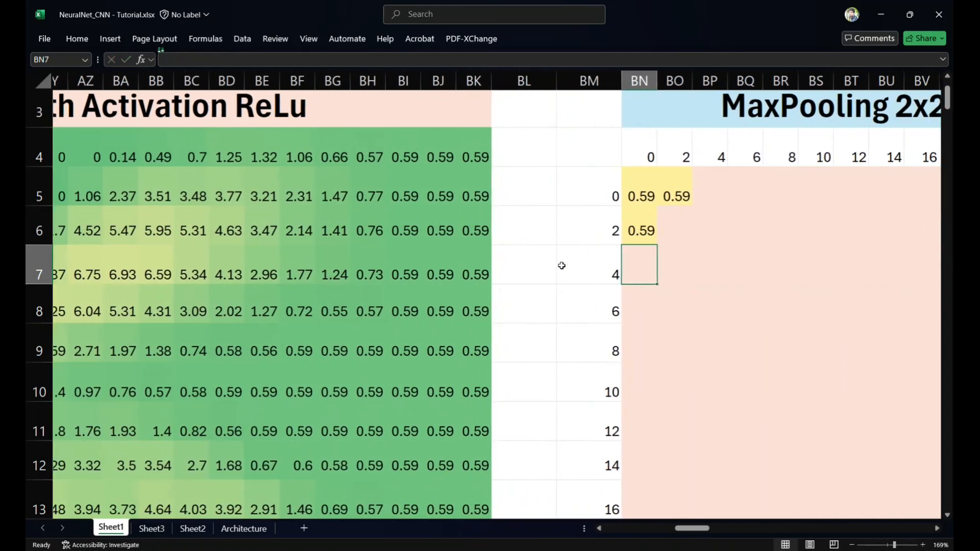
pyautogui.hscroll(5, 681, 224)
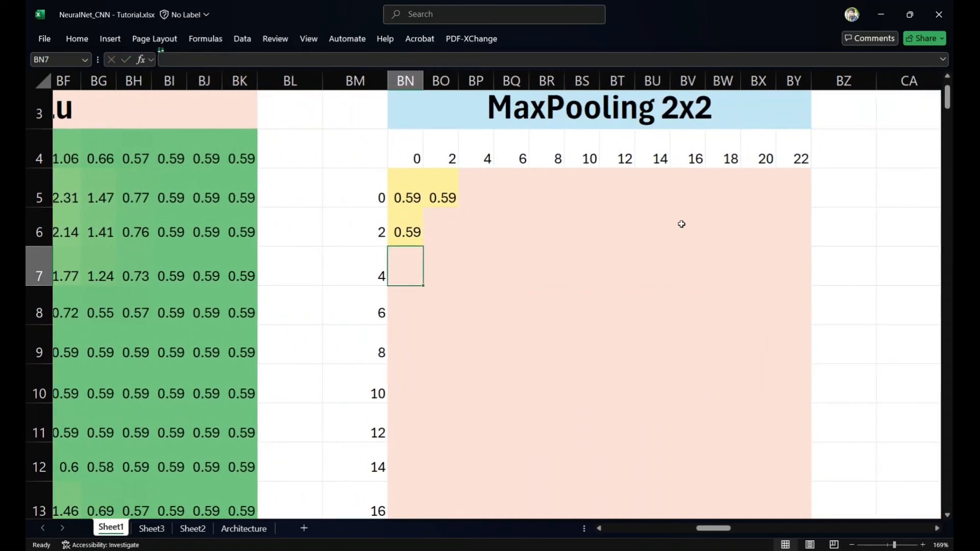
pyautogui.click(411, 192)
pyautogui.moveTo(435, 196); pyautogui.dragTo(635, 206)
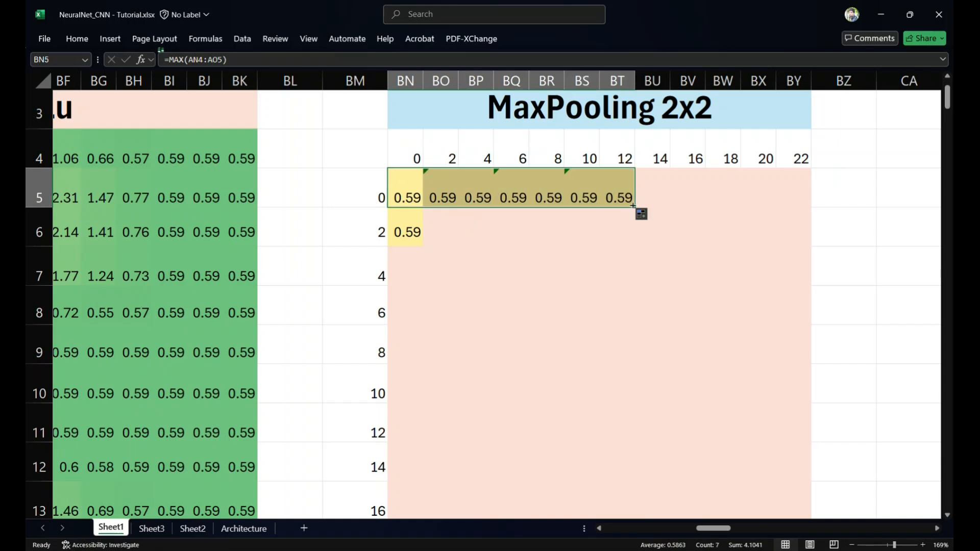
pyautogui.click(512, 239)
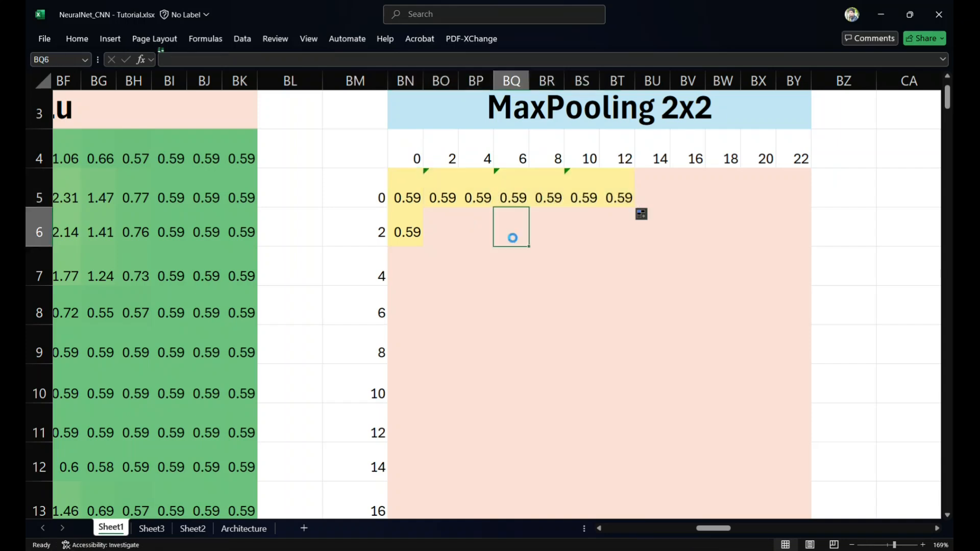
pyautogui.hotkey('ctrl', 'z')
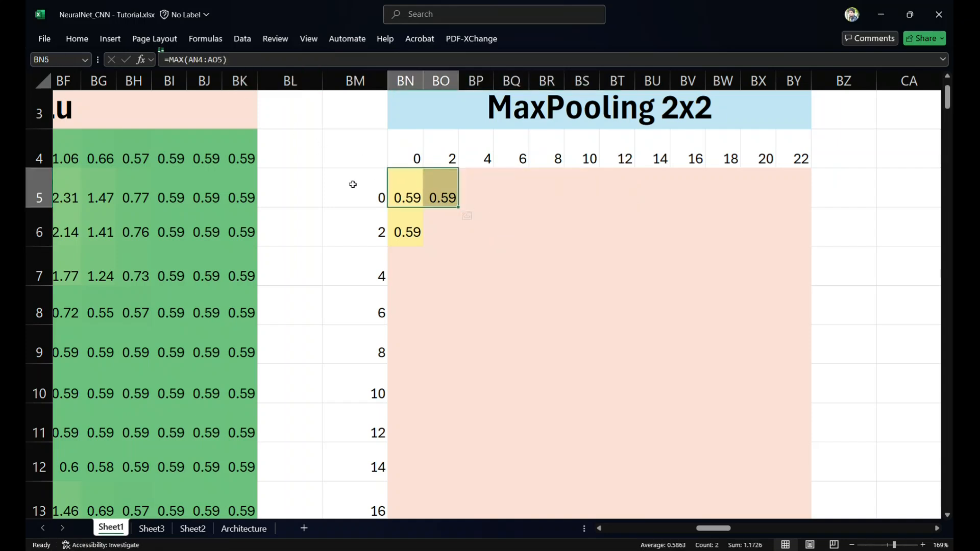
# Insert an OFFSET function inside the MAX formula in BN5, in front of the AN4:AO5 range
pyautogui.click(426, 197)
pyautogui.click(414, 197)
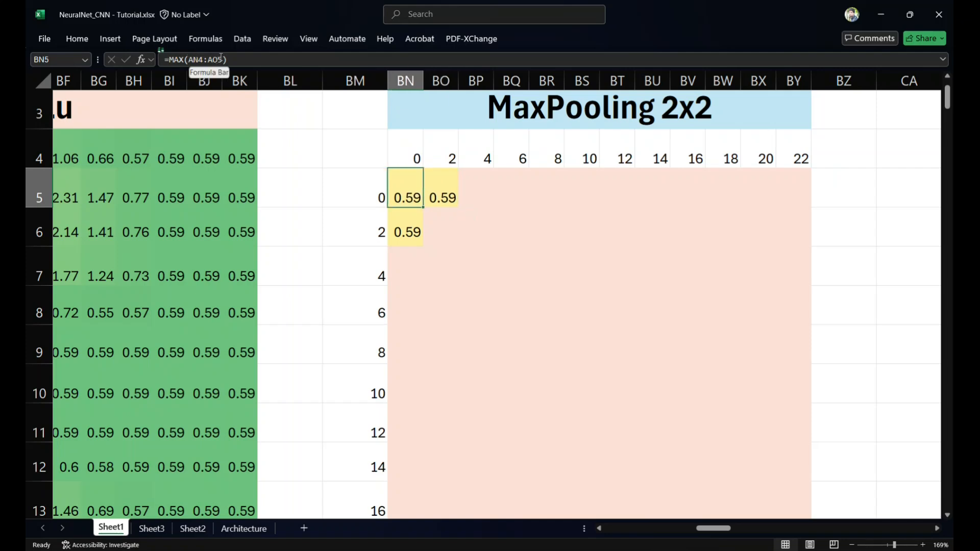
pyautogui.hscroll(-3, 320, 229)
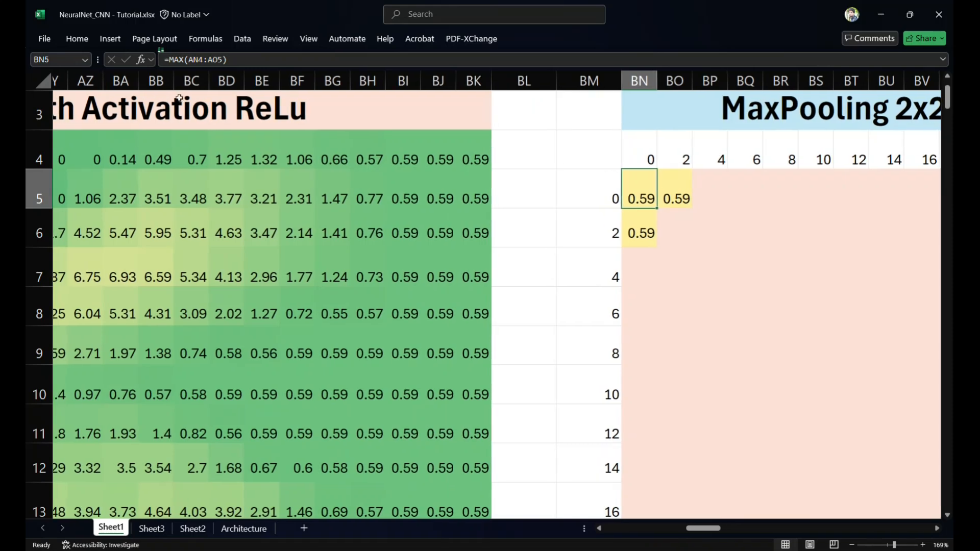
pyautogui.click(188, 60)
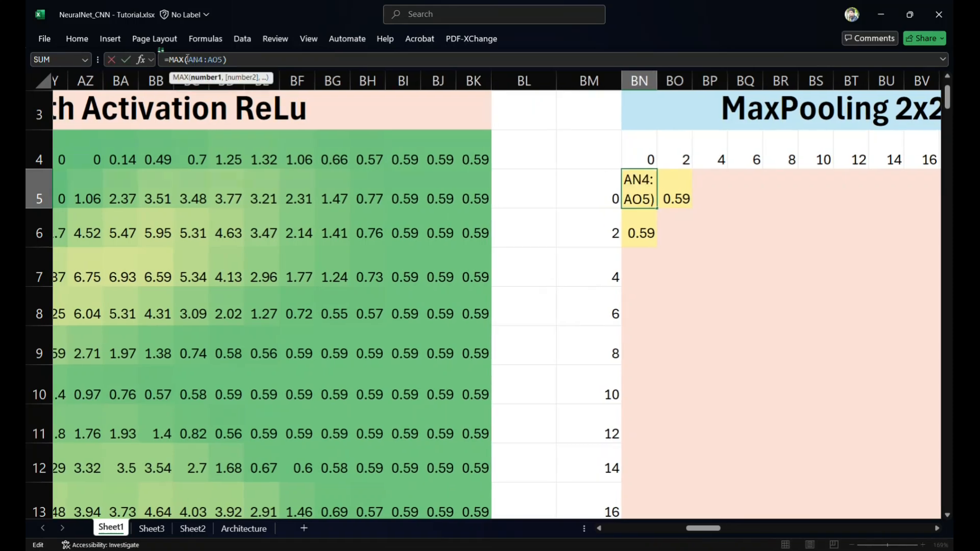
pyautogui.write('off')
pyautogui.press('Tab')
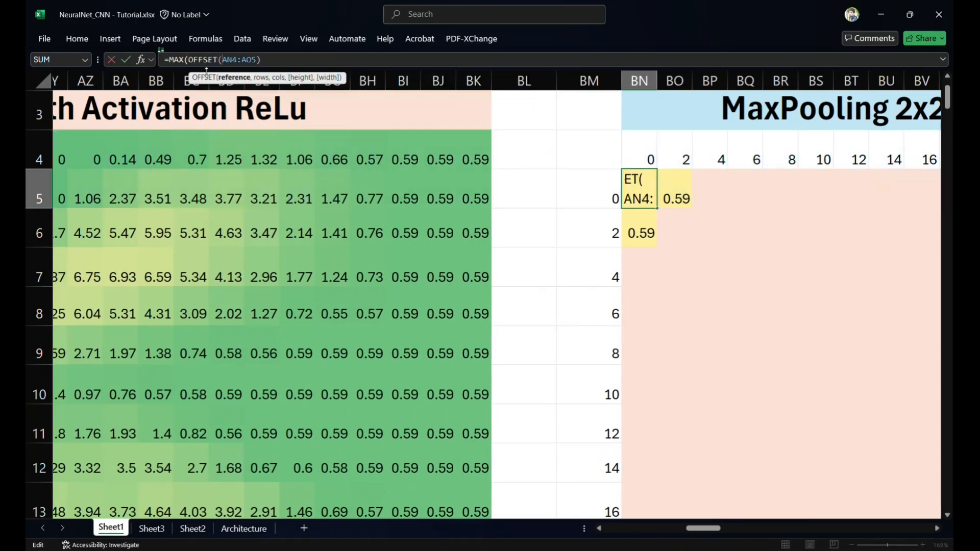
# Make the AN4:AO5 reference in BN5's OFFSET formula fully absolute as $AN$4:$AO$5
pyautogui.write('$')
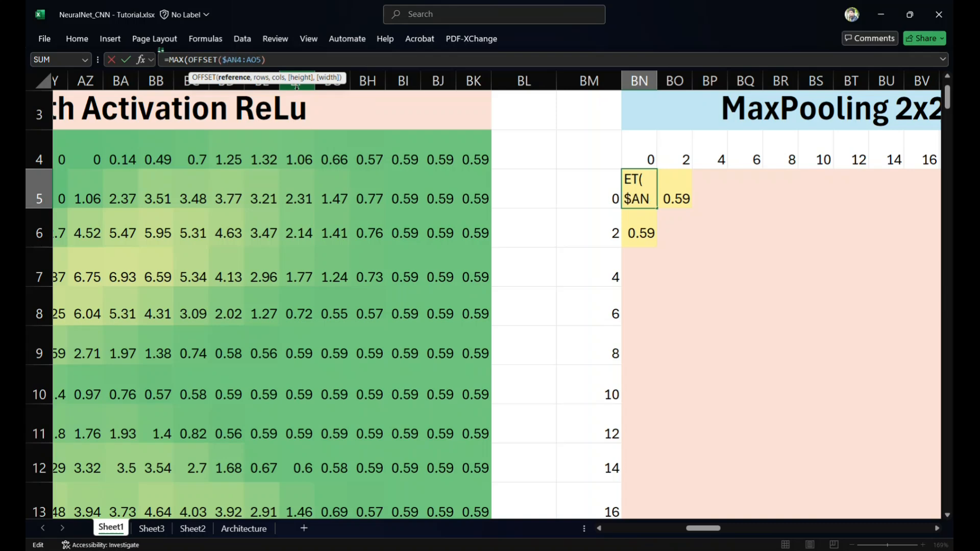
pyautogui.press('Right')
pyautogui.press('Right')
pyautogui.write('$')
pyautogui.press('Right')
pyautogui.press('Right')
pyautogui.write('$')
pyautogui.press('Right')
pyautogui.press('Right')
pyautogui.write('$5')
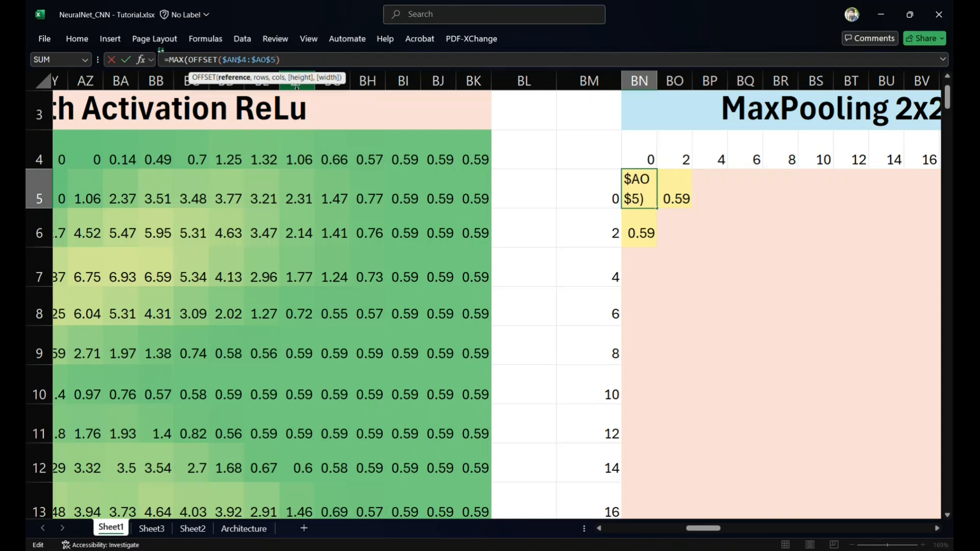
# Add BM5 as the rows argument and BN4 as the cols argument of the OFFSET in BN5
pyautogui.write(',')
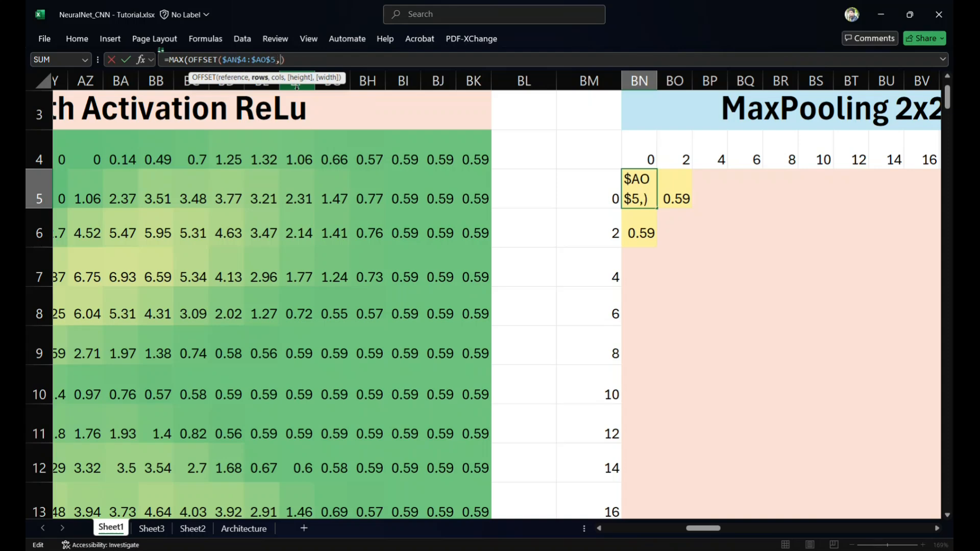
pyautogui.click(597, 193)
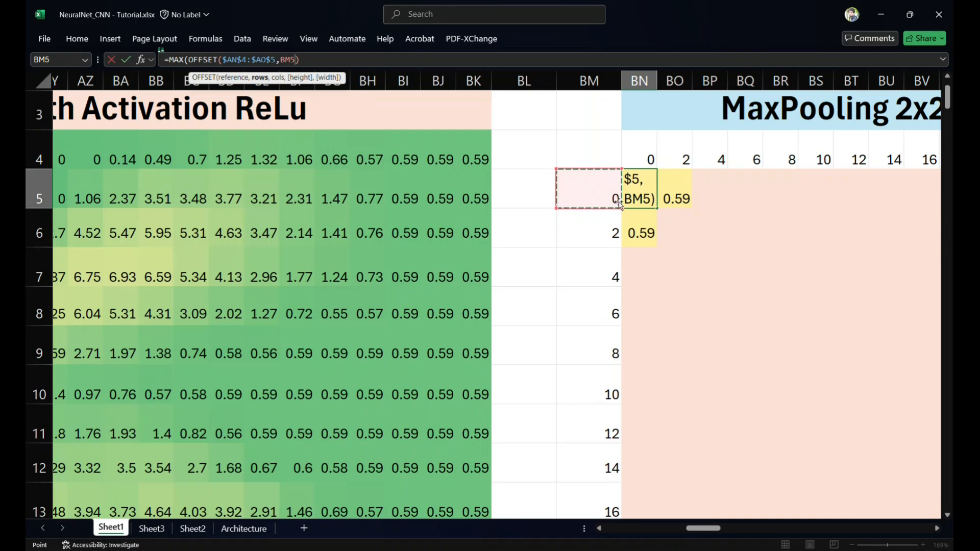
pyautogui.write(',')
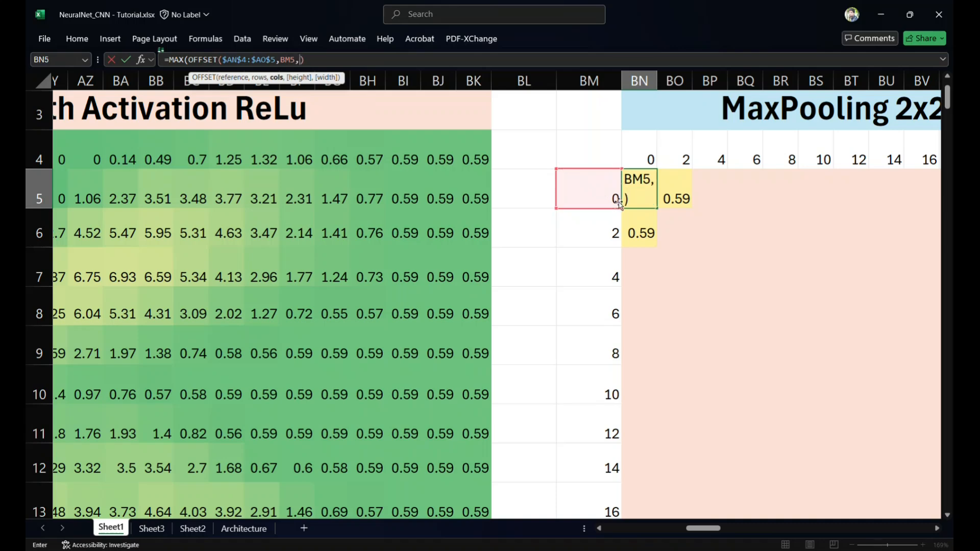
pyautogui.click(649, 159)
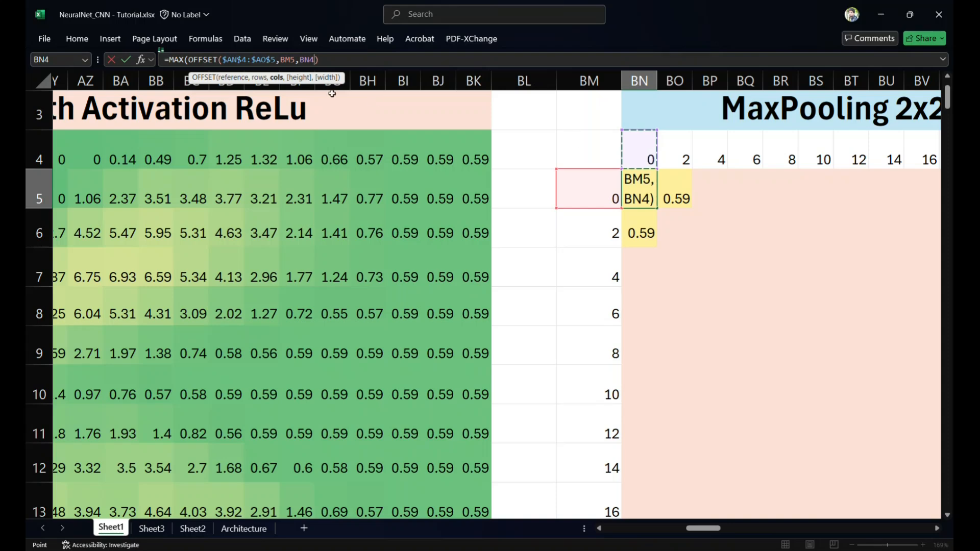
# Lock the offset references as $BM5 and BN$4, then complete BN5's formula as =MAX(OFFSET($AN$4:$AO$5,$BM5,BN$4))
pyautogui.click(283, 59)
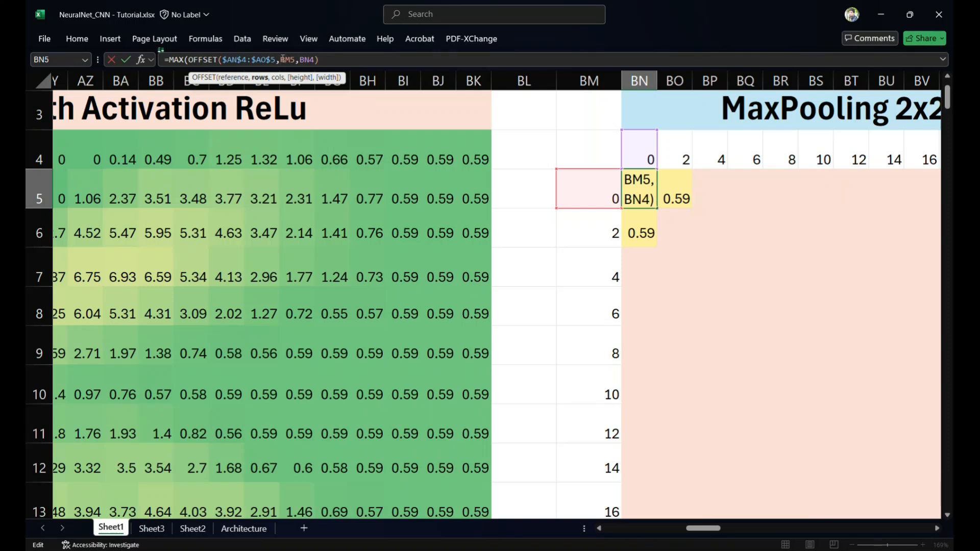
pyautogui.write('$AN')
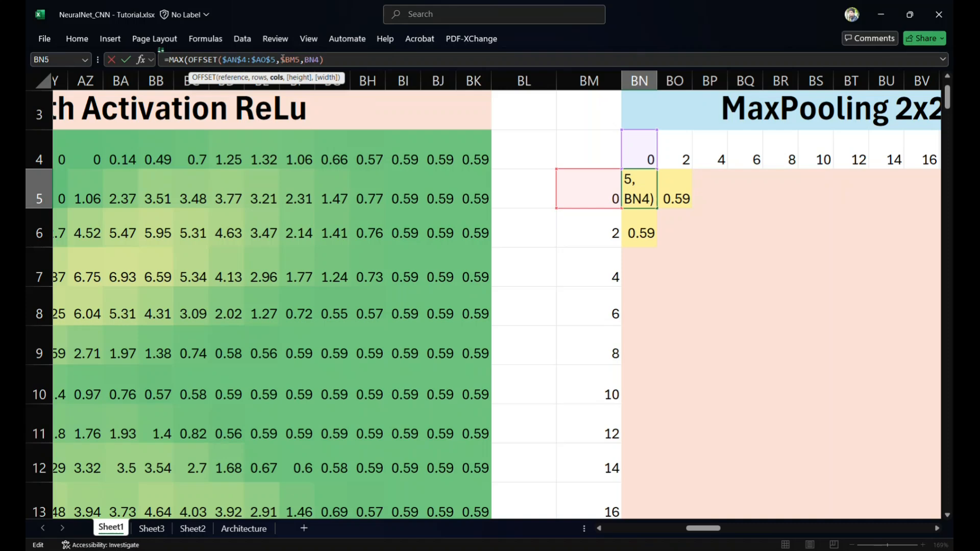
pyautogui.write('$')
pyautogui.press('Return')
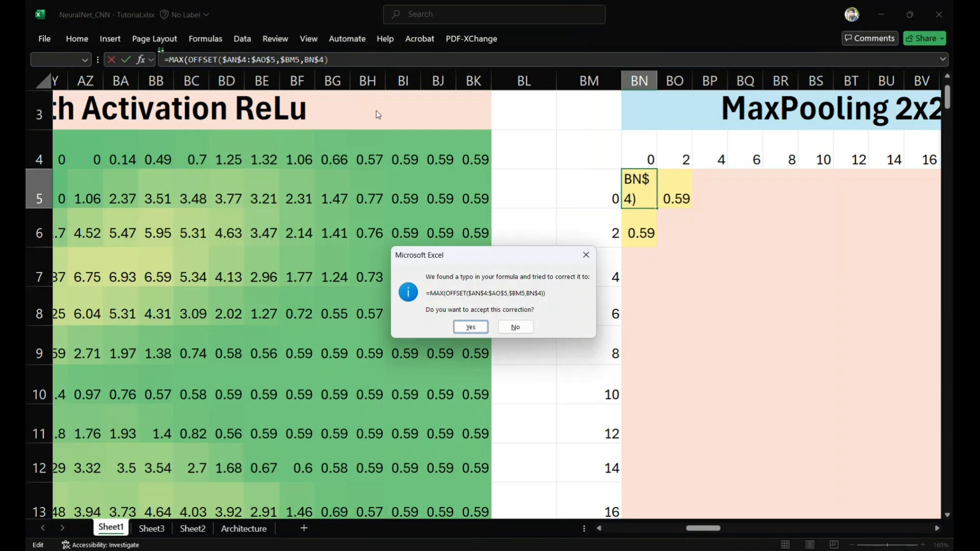
pyautogui.press('Right')
pyautogui.press('Return')
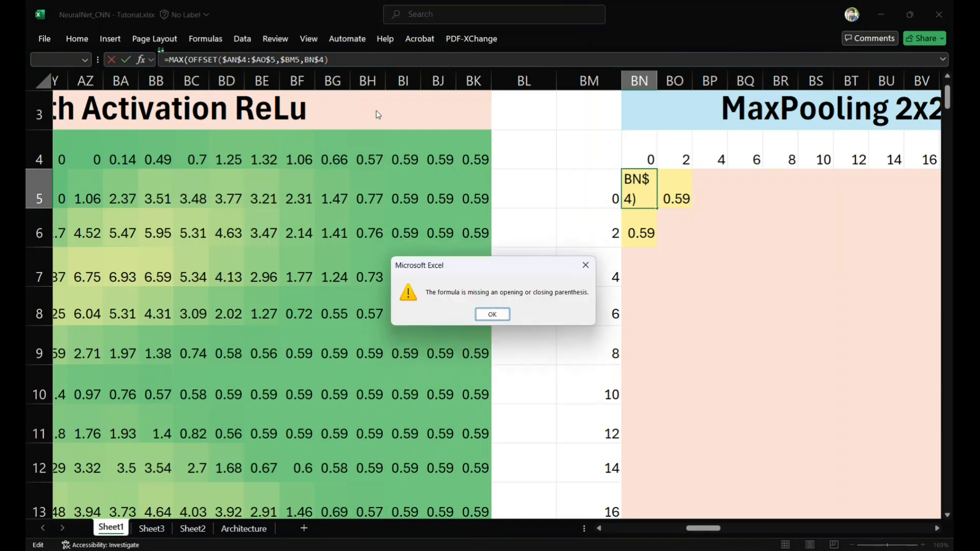
pyautogui.click(493, 315)
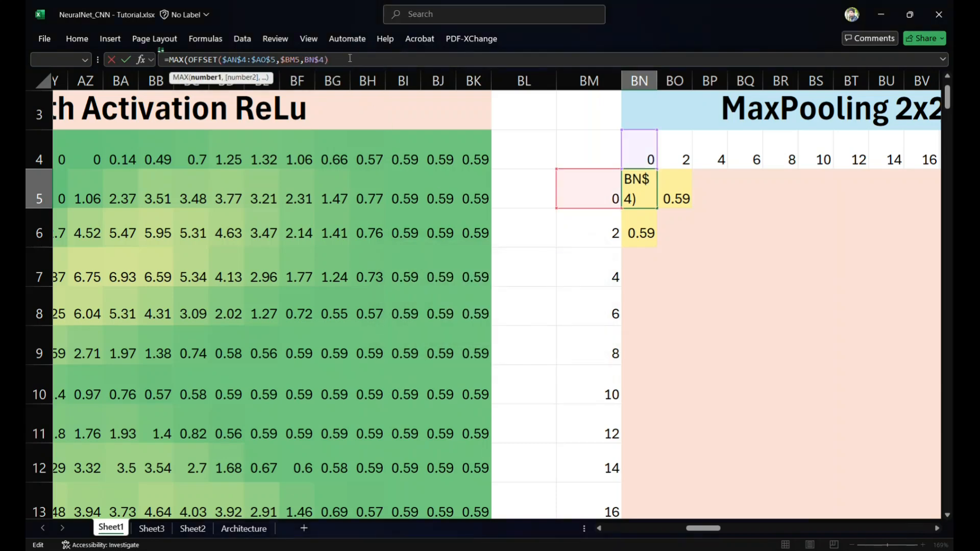
pyautogui.write(')')
pyautogui.press('Return')
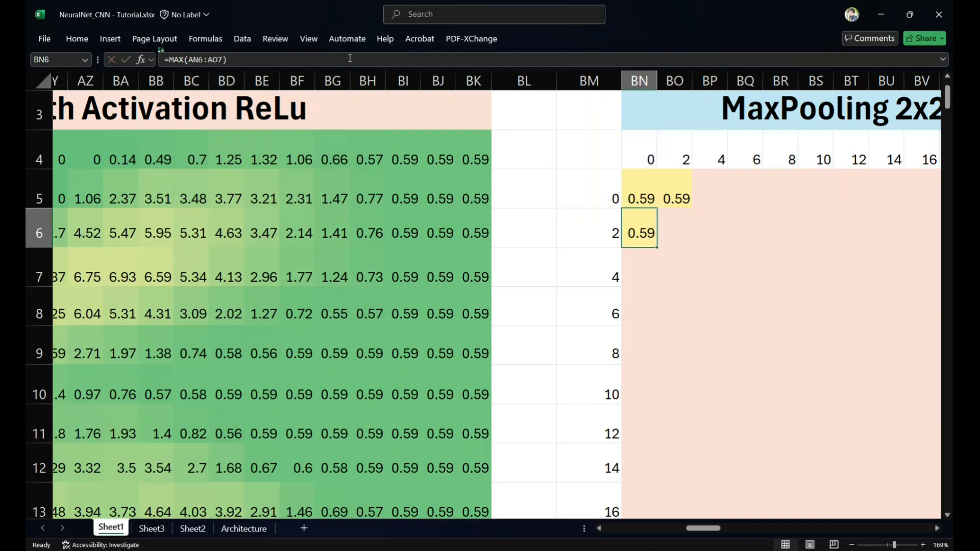
# Fill BN5's formula across the first MaxPooling grid, BN5:BY16
pyautogui.click(642, 197)
pyautogui.hscroll(5, 646, 198)
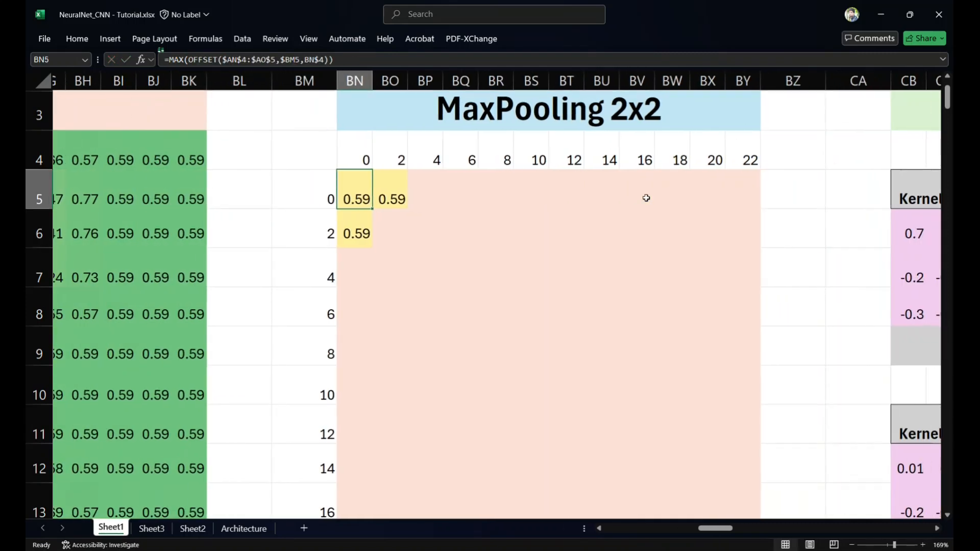
pyautogui.moveTo(371, 209); pyautogui.dragTo(749, 426)
pyautogui.click(431, 275)
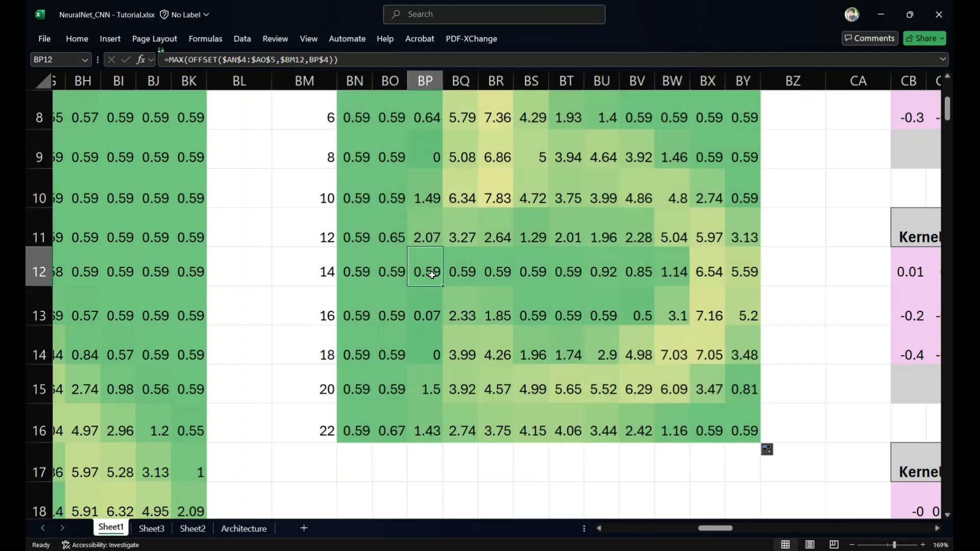
# Enter the check formula =MAX(BJ14:BK15) in BO17, below the first MaxPooling grid
pyautogui.click(394, 473)
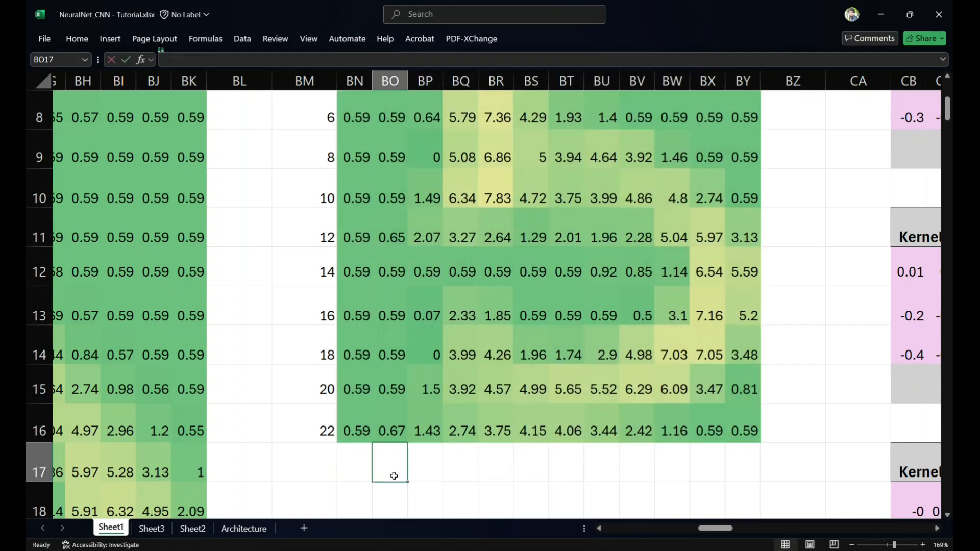
pyautogui.write('=max(')
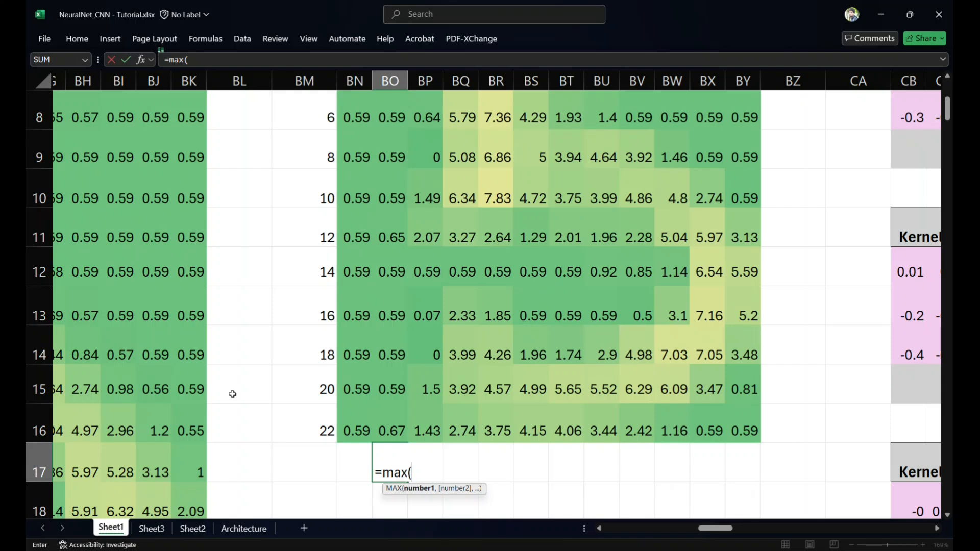
pyautogui.moveTo(148, 350); pyautogui.dragTo(176, 380)
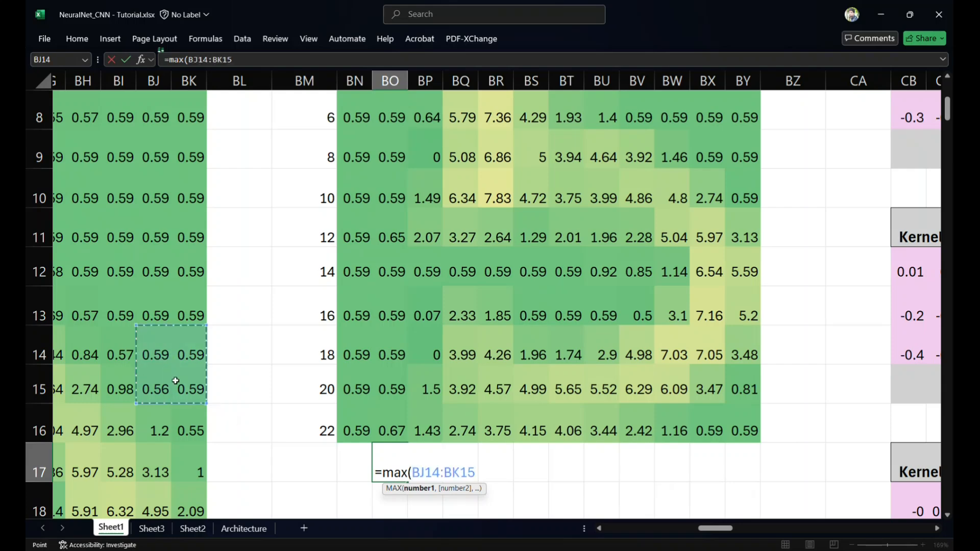
pyautogui.write(')')
pyautogui.press('Return')
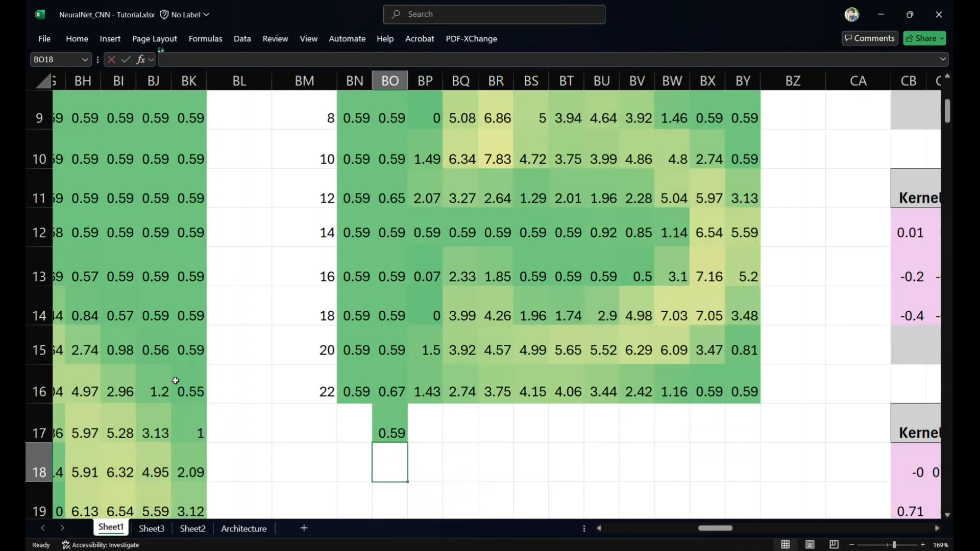
pyautogui.write('=max(')
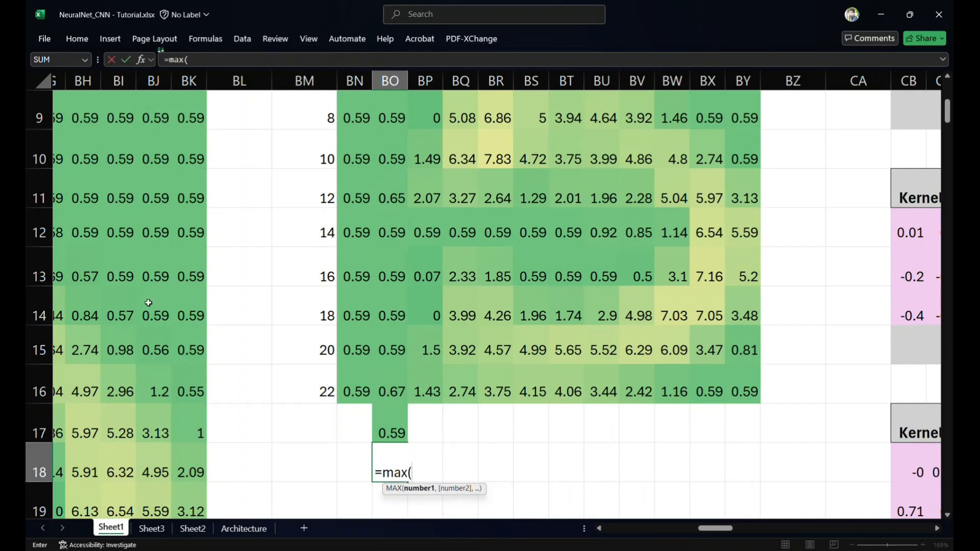
pyautogui.moveTo(148, 350); pyautogui.dragTo(188, 403)
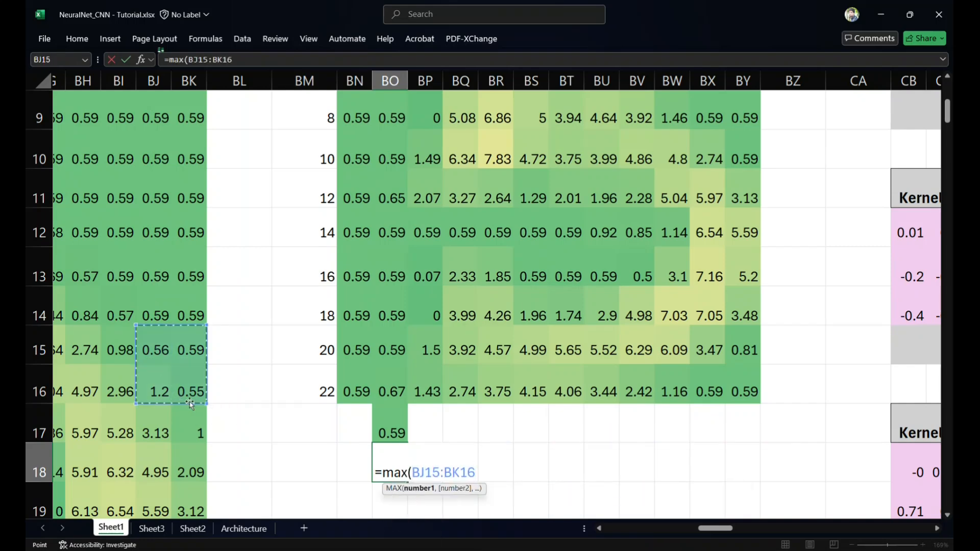
pyautogui.press('Escape')
# Clear the check formula from BO17 below the first MaxPooling grid
pyautogui.click(380, 430)
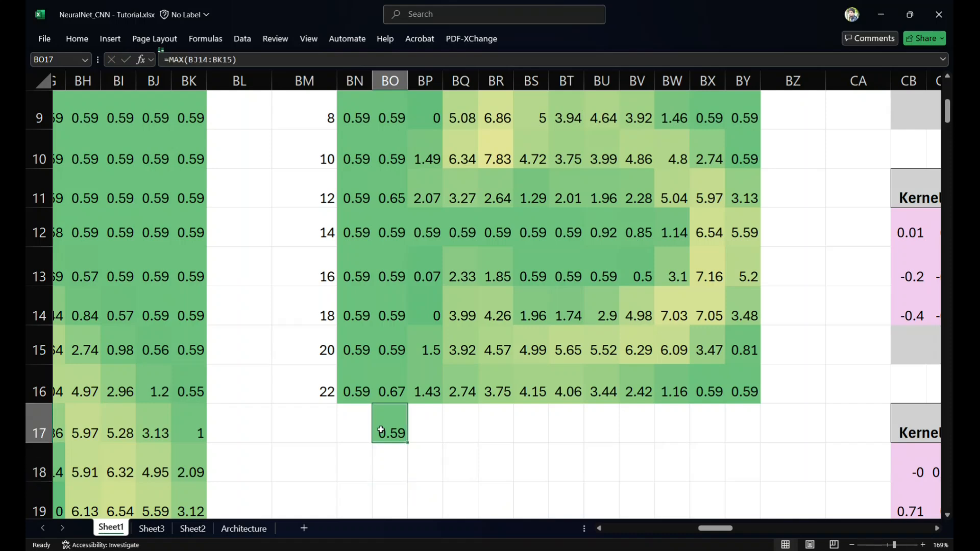
pyautogui.press('Delete')
pyautogui.scroll(2, 381, 430)
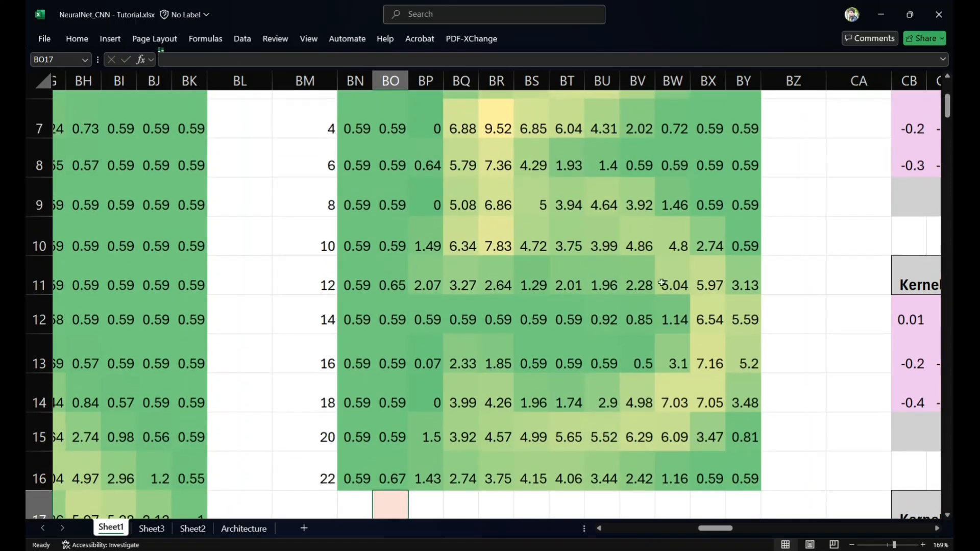
pyautogui.scroll(2, 598, 327)
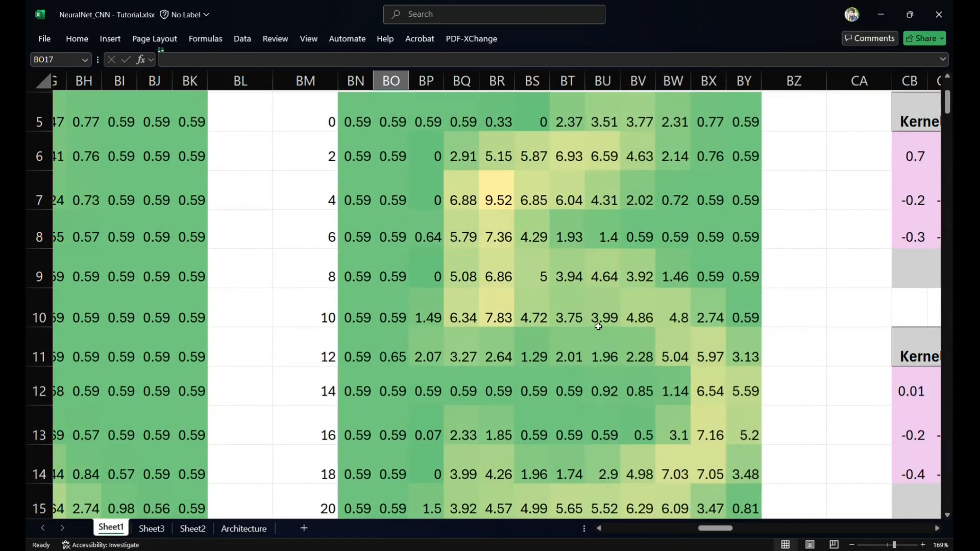
pyautogui.keyDown('ctrl'); pyautogui.scroll(-6, 598, 326); pyautogui.keyUp('ctrl')
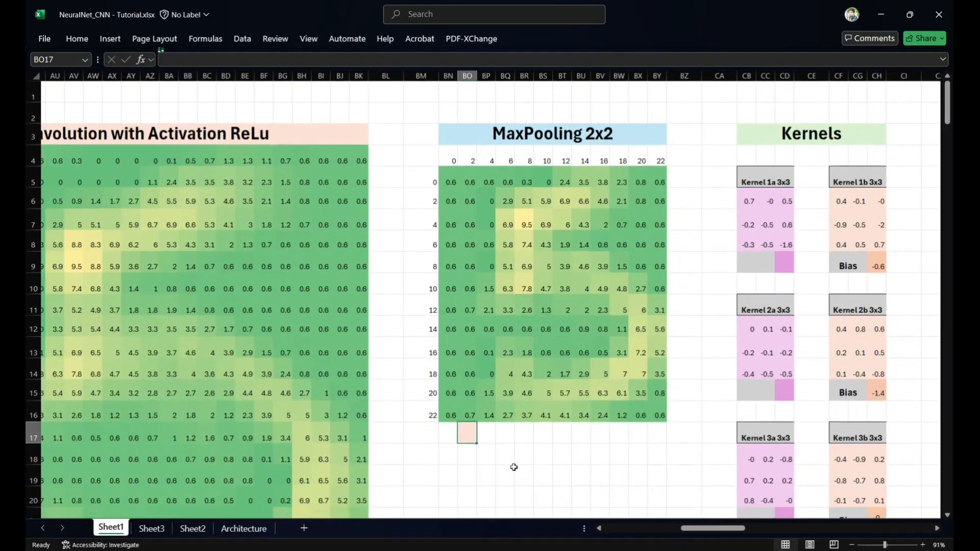
pyautogui.click(514, 469)
pyautogui.keyDown('ctrl'); pyautogui.scroll(-3, 513, 470); pyautogui.keyUp('ctrl')
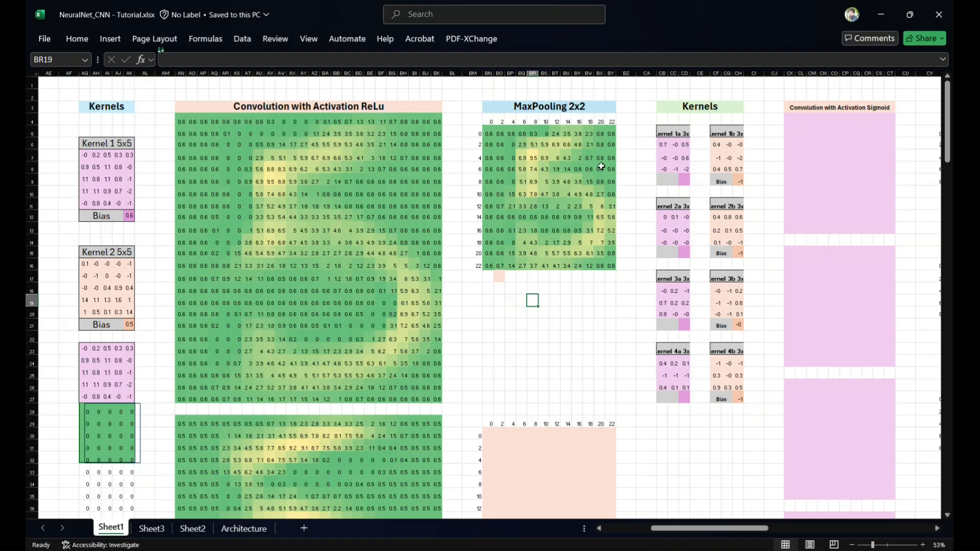
# Write =MAX(OFFSET(AN29:AO30,BM30,BN29)) in BN30, the first cell of the second MaxPooling grid
pyautogui.scroll(1, 601, 166)
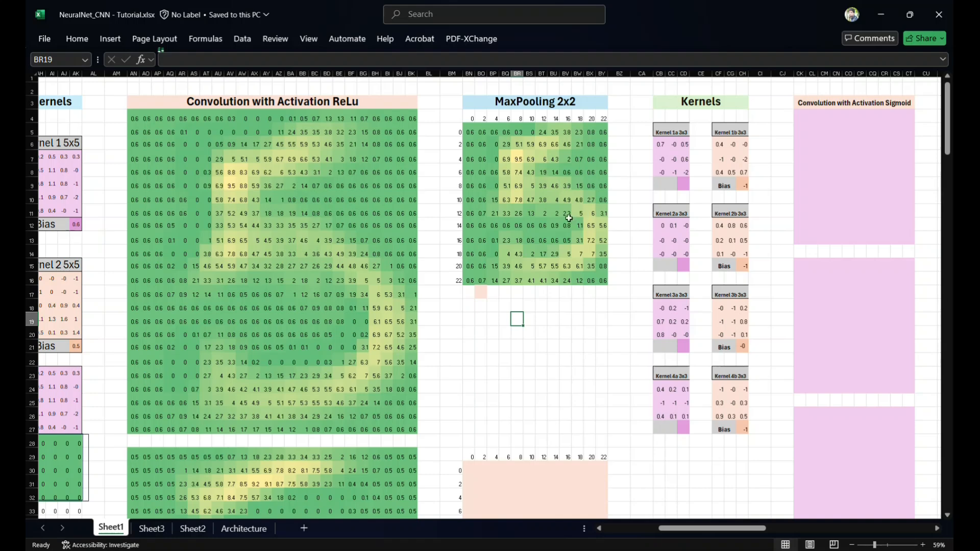
pyautogui.scroll(-3, 466, 303)
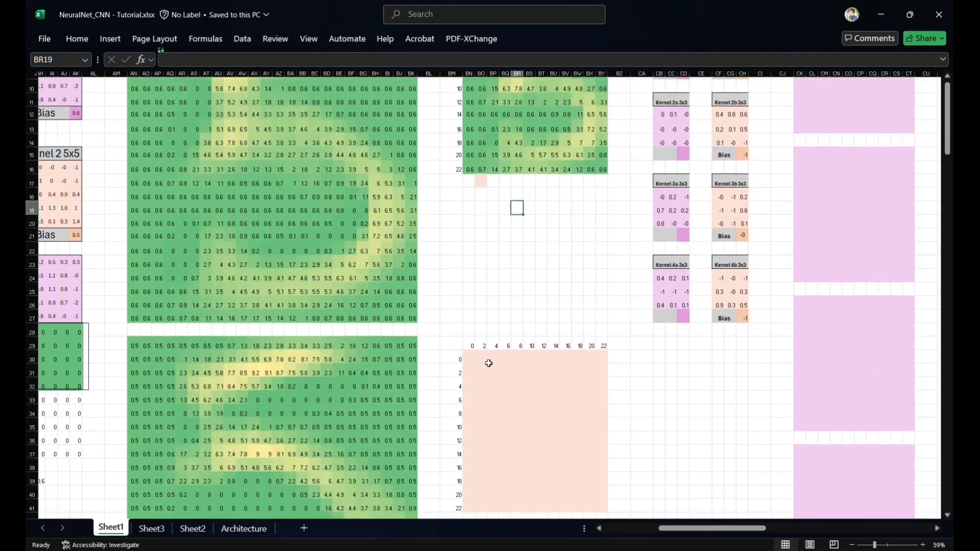
pyautogui.scroll(3, 476, 362)
pyautogui.click(475, 363)
pyautogui.write('=max(OFFSET(')
pyautogui.hscroll(-3, 475, 362)
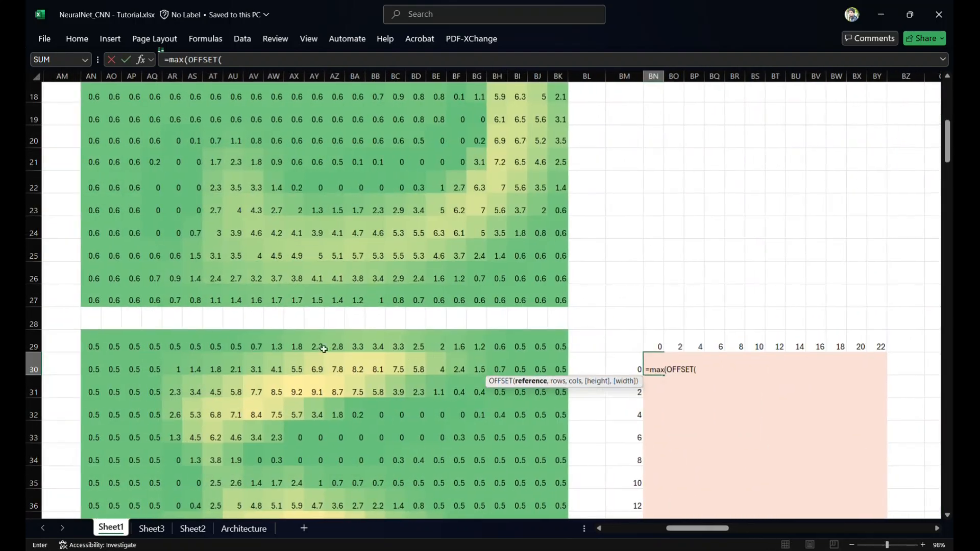
pyautogui.moveTo(92, 342); pyautogui.dragTo(111, 362)
pyautogui.write(',')
pyautogui.click(628, 360)
pyautogui.write(',')
pyautogui.click(650, 343)
pyautogui.write('))')
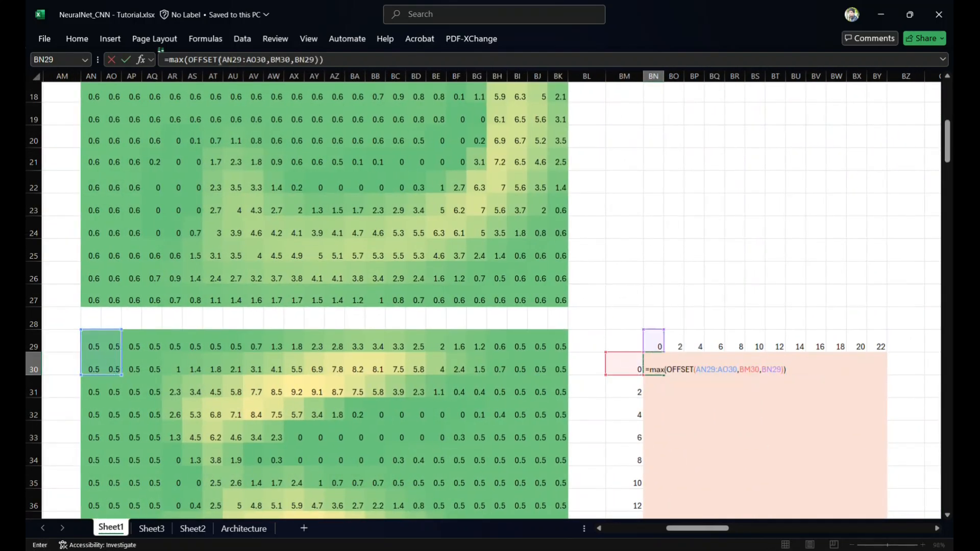
# Lock the references in BN30's formula to read =MAX(OFFSET($AN$29:$AO$30,$BM30,BN$29)) and commit it
pyautogui.click(222, 59)
pyautogui.write('$')
pyautogui.press('Right')
pyautogui.press('Right')
pyautogui.write('$')
pyautogui.press('Right')
pyautogui.press('Right')
pyautogui.press('Right')
pyautogui.write('$')
pyautogui.press('Right')
pyautogui.press('Right')
pyautogui.press('$')
pyautogui.press('Right')
pyautogui.press('Right')
pyautogui.press('Right')
pyautogui.press('$')
pyautogui.press('Right')
pyautogui.press('Right')
pyautogui.press('Right')
pyautogui.press('Right')
pyautogui.press('Right')
pyautogui.press('Right')
pyautogui.press('Right')
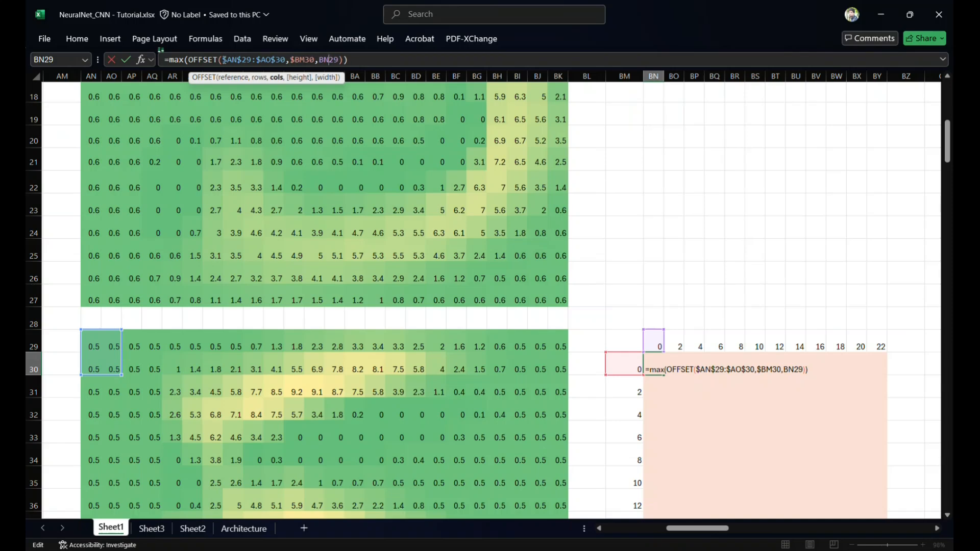
pyautogui.write('$')
pyautogui.press('Return')
# Enter =MAX(AP29:AQ30) in BO30 and begin another MAX formula in the adjacent cell of row 30
pyautogui.click(670, 366)
pyautogui.write('=max(')
pyautogui.moveTo(139, 344); pyautogui.dragTo(153, 366)
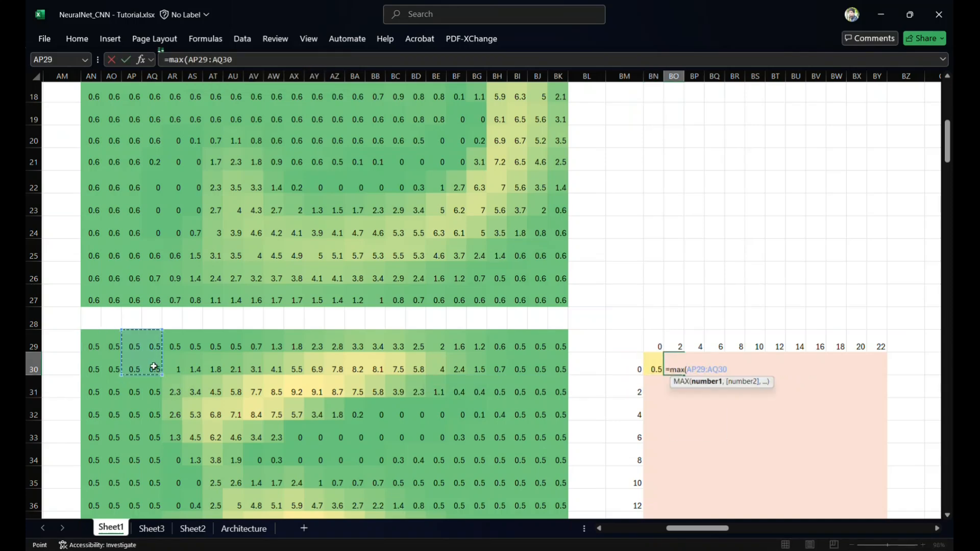
pyautogui.write(')')
pyautogui.press('Return')
pyautogui.press('Up')
pyautogui.press('Right')
pyautogui.write('=max(')
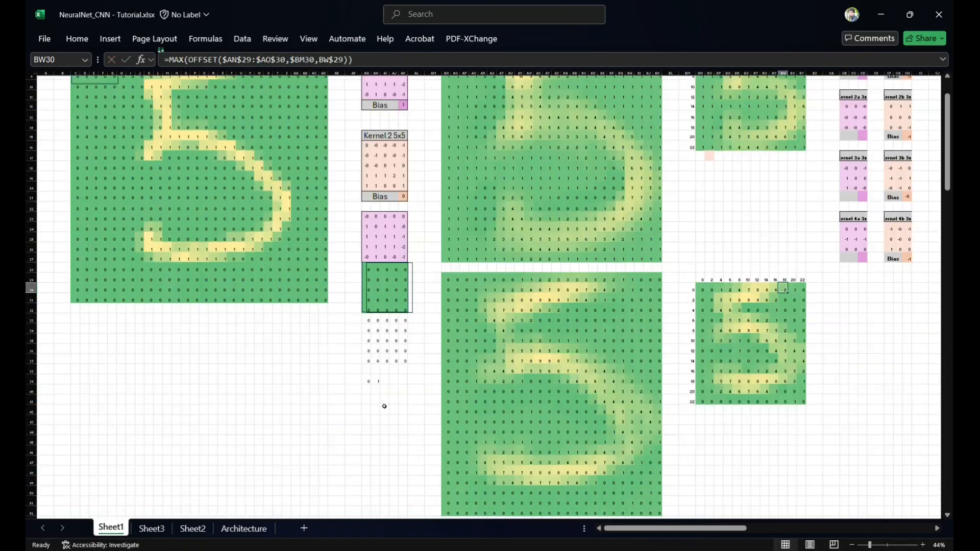
pyautogui.hscroll(4, 567, 361)
pyautogui.scroll(3, 567, 360)
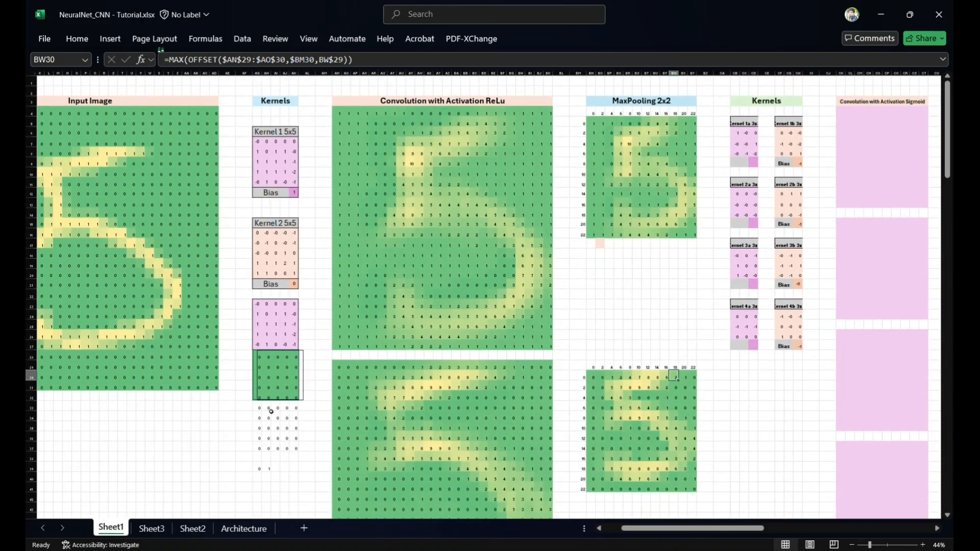
pyautogui.hscroll(-1, 270, 411)
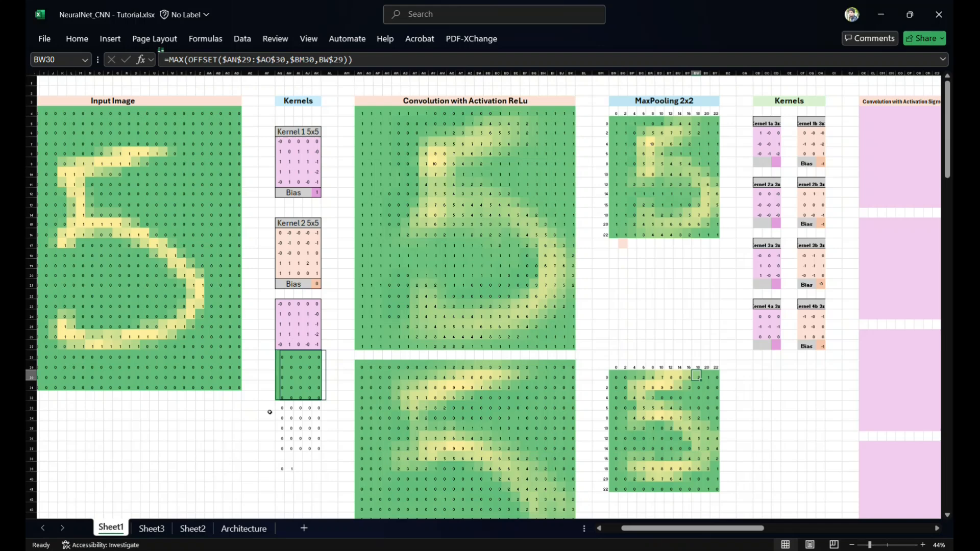
pyautogui.hscroll(-4, 269, 411)
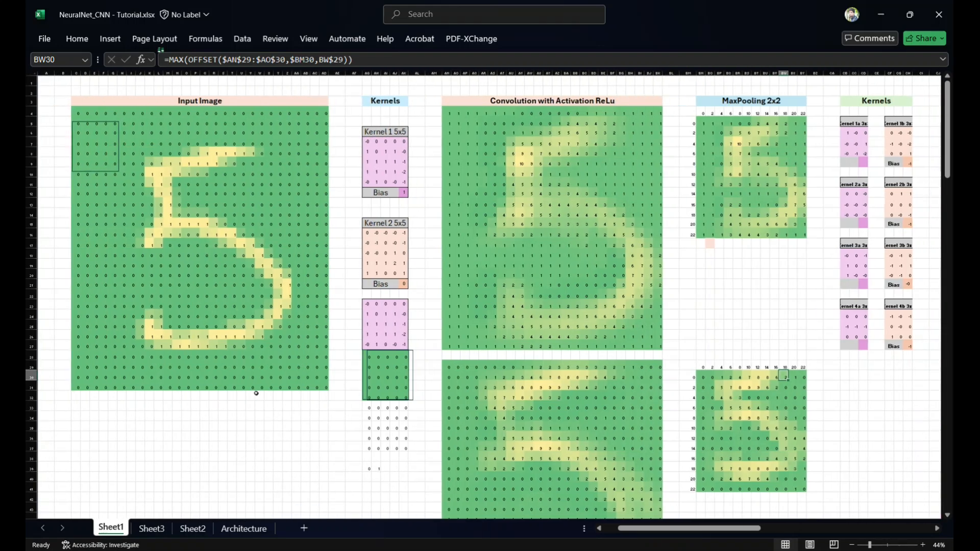
# Review the input image, the two 5x5 kernels and the ReLU convolution maps computed from them
pyautogui.click(192, 143)
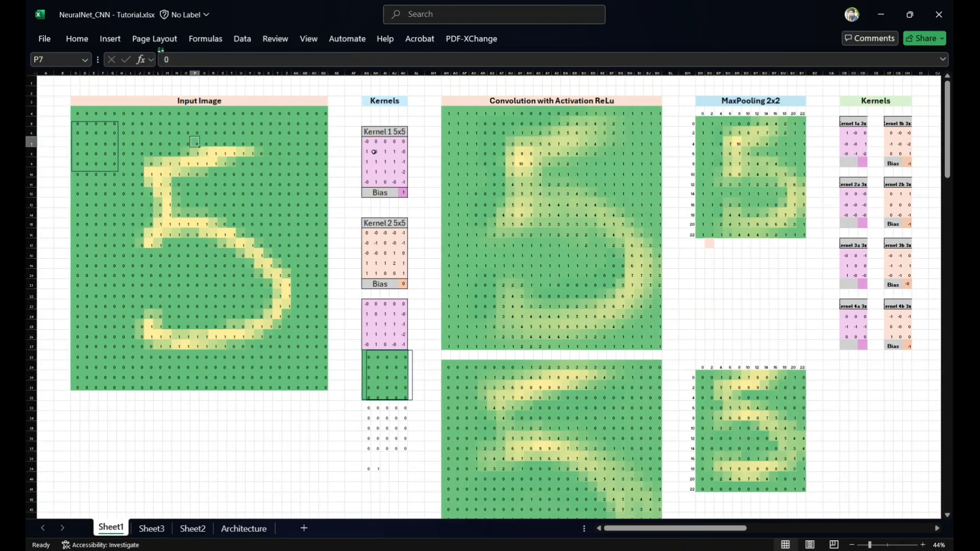
pyautogui.moveTo(367, 142); pyautogui.dragTo(396, 173)
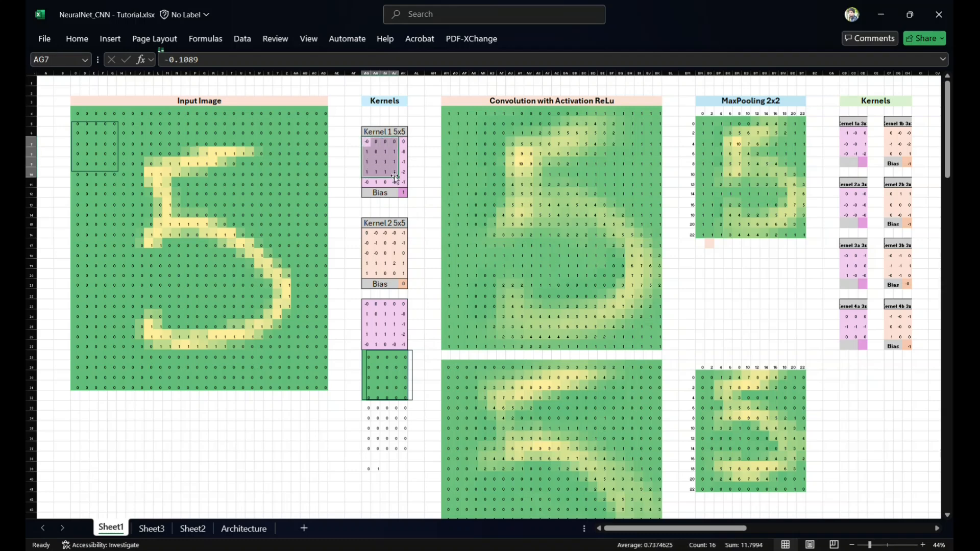
pyautogui.moveTo(449, 113); pyautogui.dragTo(655, 350)
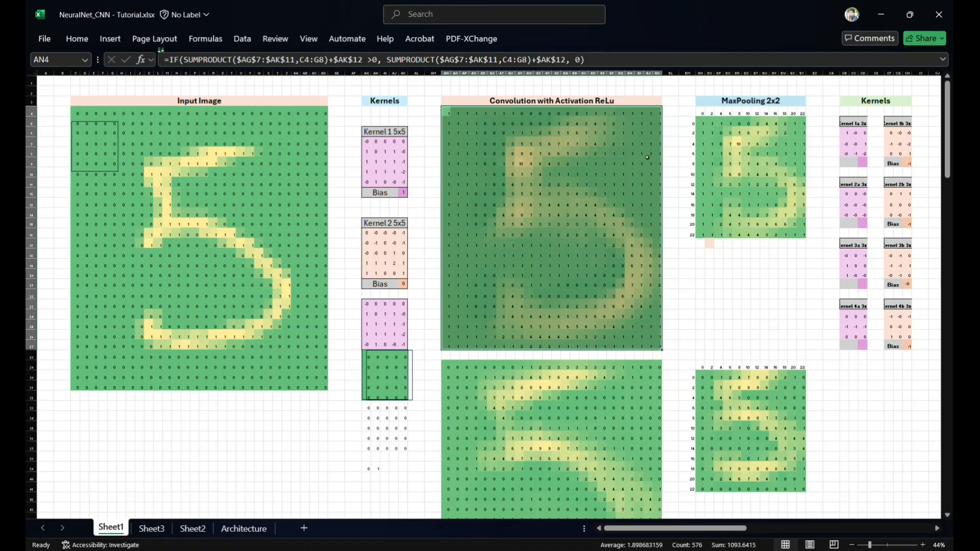
pyautogui.click(383, 243)
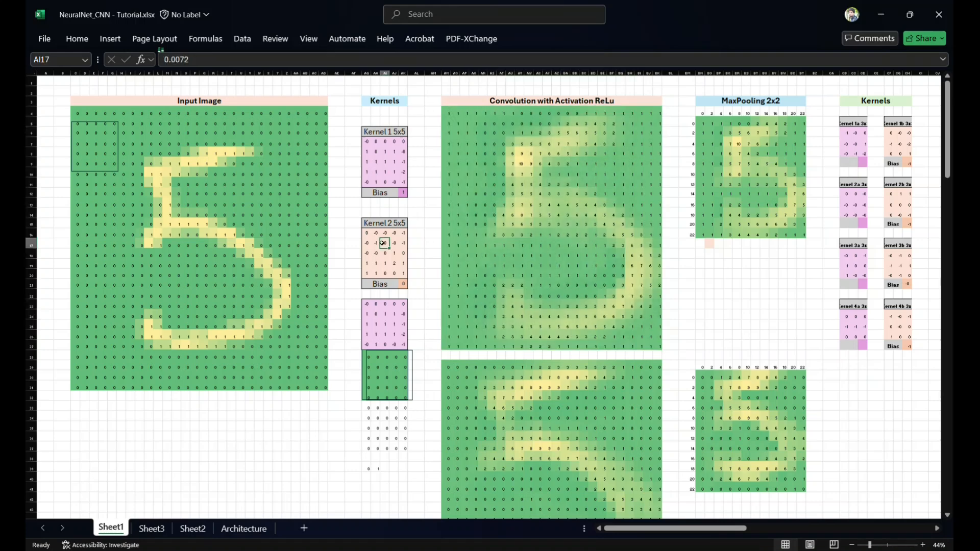
pyautogui.click(369, 233)
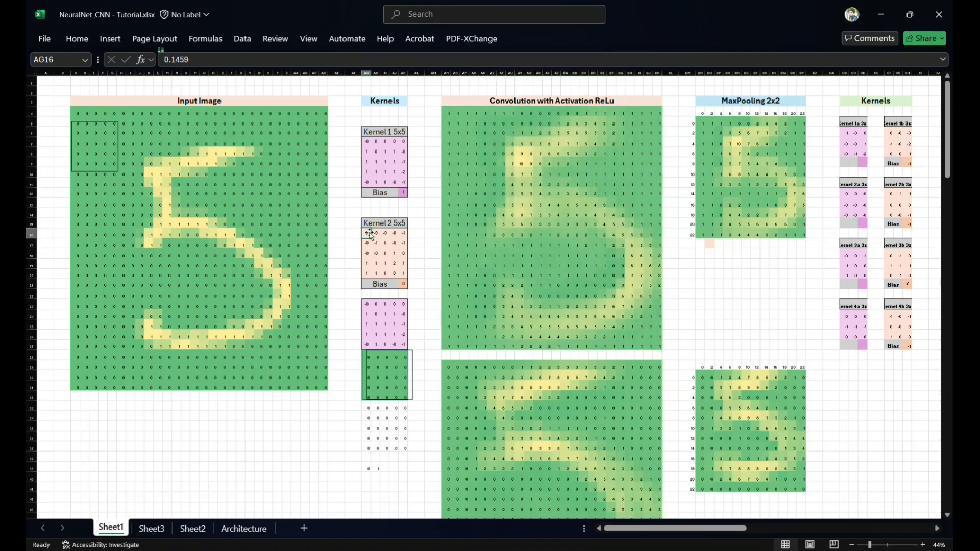
pyautogui.click(260, 212)
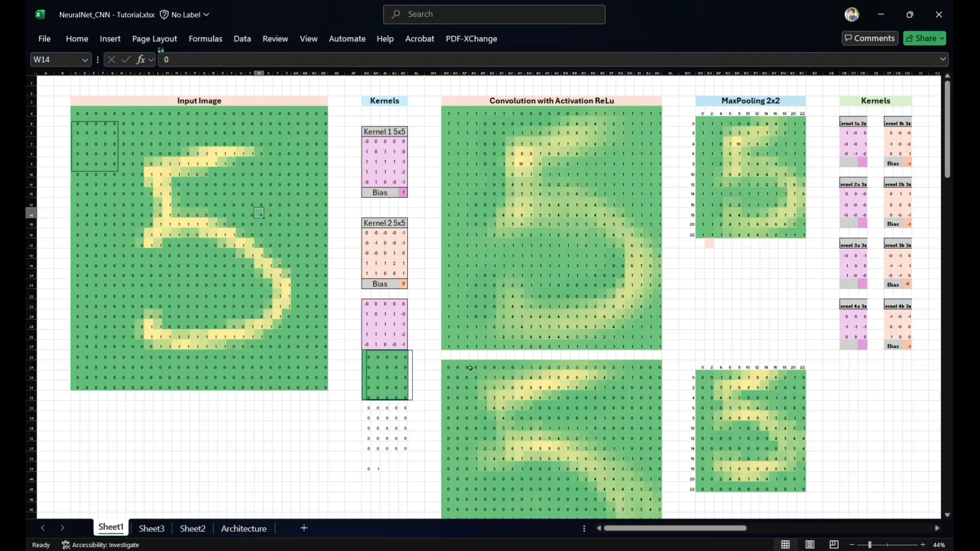
pyautogui.scroll(-3, 456, 368)
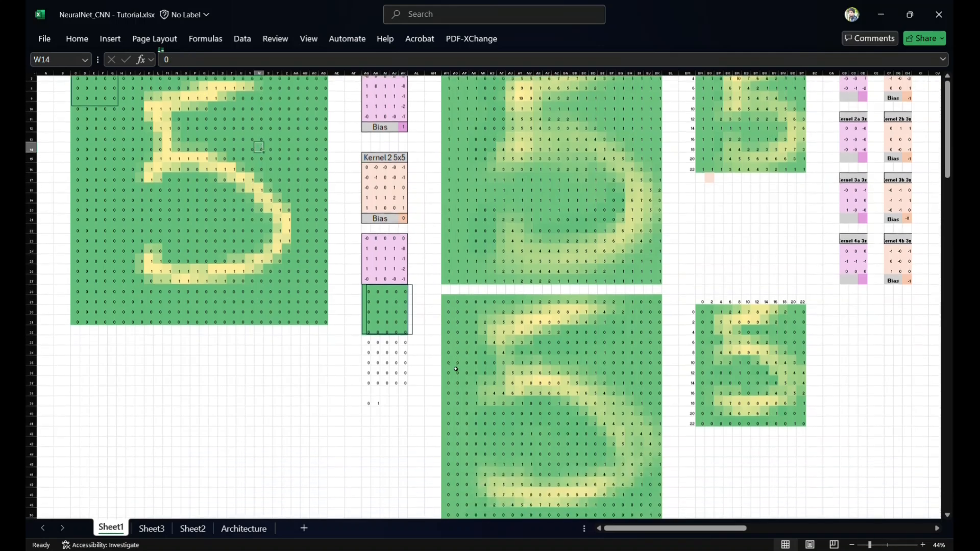
pyautogui.hscroll(3, 456, 368)
pyautogui.scroll(3, 455, 368)
pyautogui.hscroll(1, 456, 368)
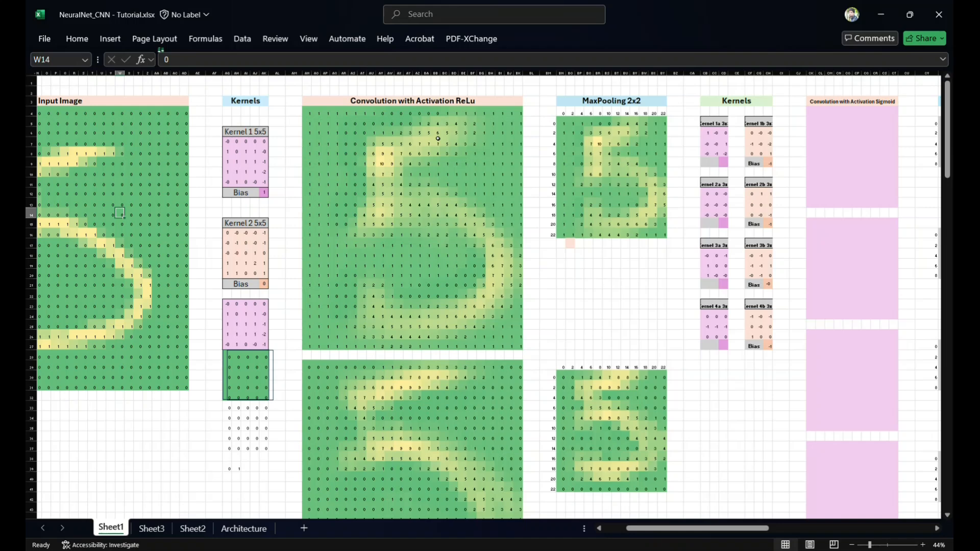
# Compare the 2x2 windows of the first ReLU convolution map with the cells of the first MaxPooling grid
pyautogui.click(573, 133)
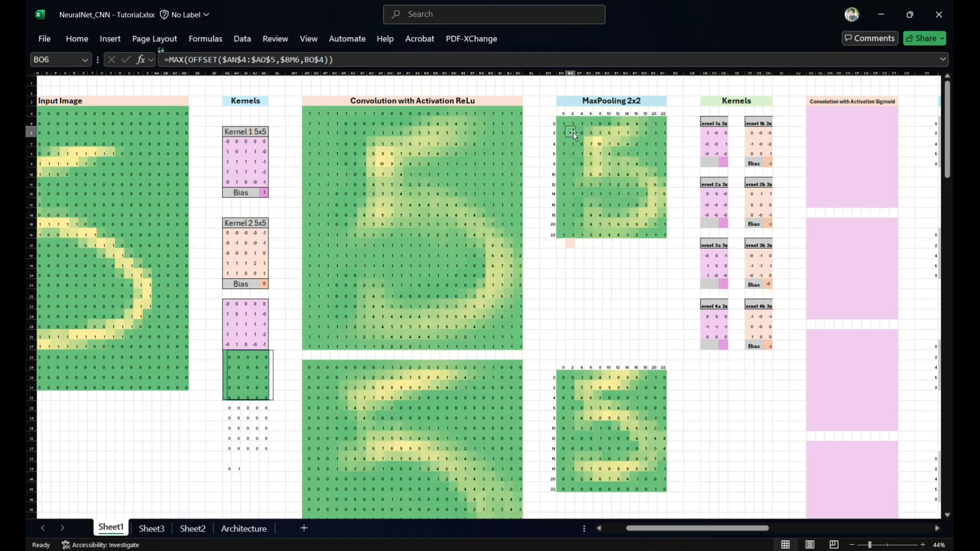
pyautogui.moveTo(307, 112); pyautogui.dragTo(322, 132)
pyautogui.scroll(3, 321, 132)
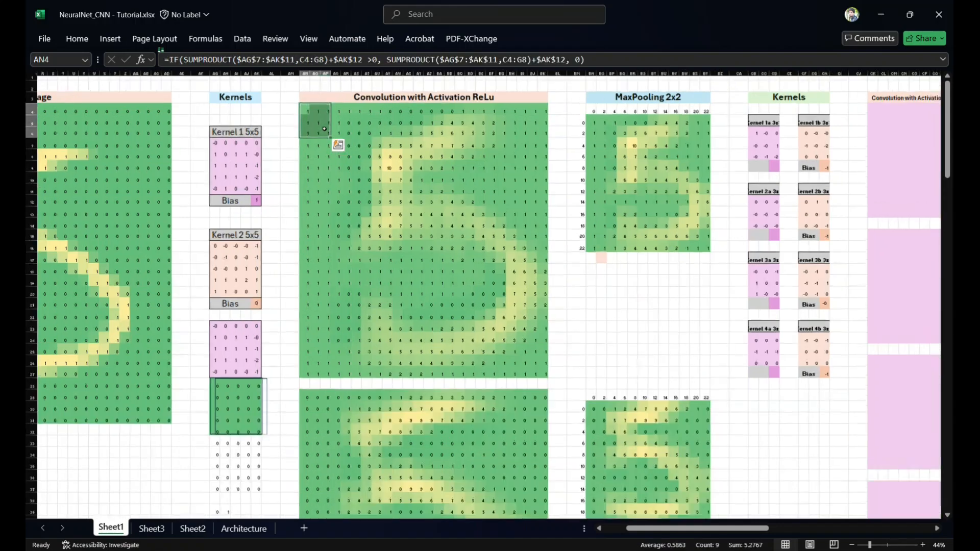
pyautogui.click(302, 118)
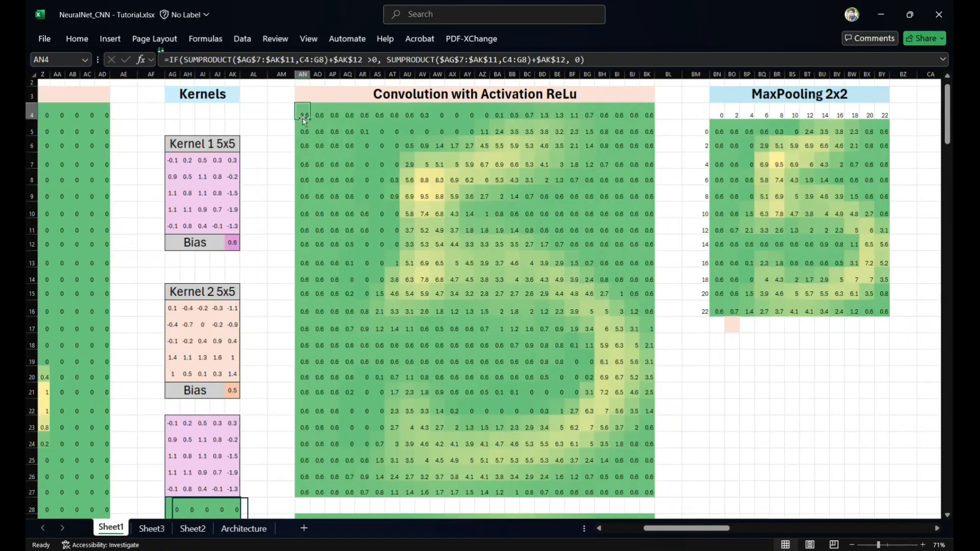
pyautogui.moveTo(304, 113); pyautogui.dragTo(318, 134)
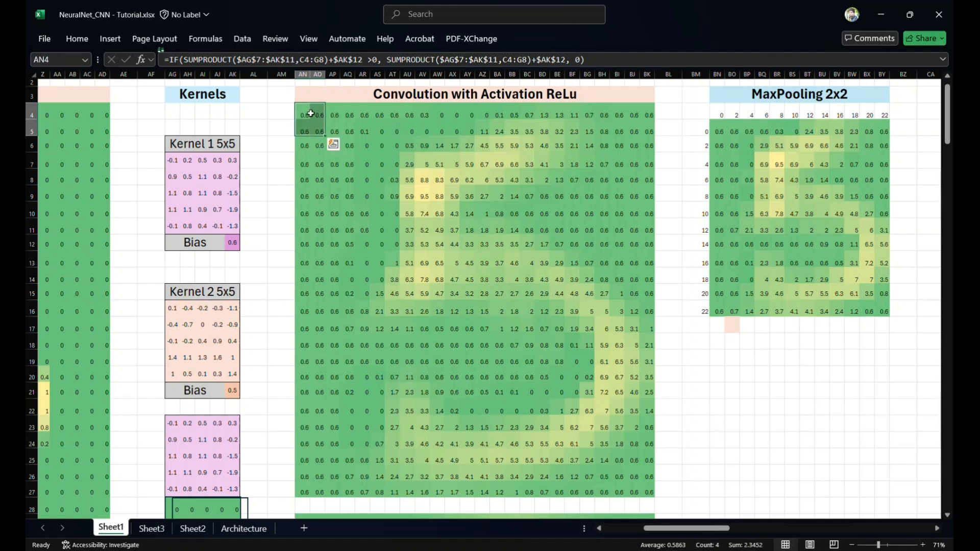
pyautogui.moveTo(332, 113); pyautogui.dragTo(379, 131)
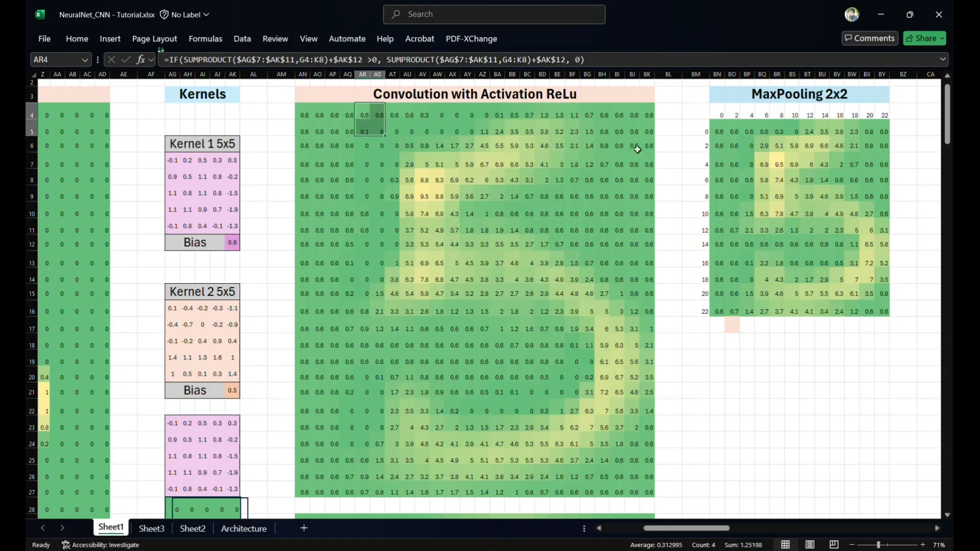
pyautogui.moveTo(300, 144); pyautogui.dragTo(390, 162)
pyautogui.click(796, 193)
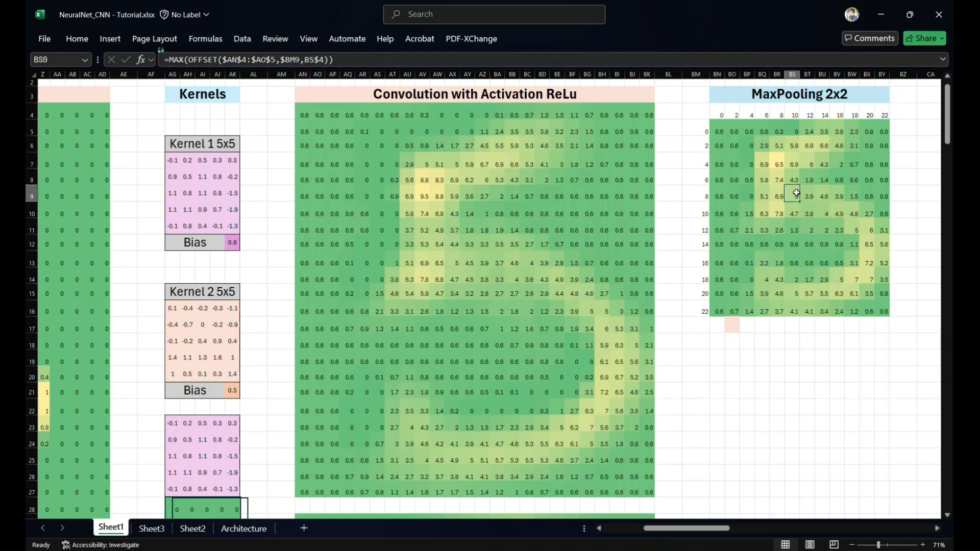
# Examine the first and second MaxPooling grids as inputs for the second layer's 3x3 kernels
pyautogui.hscroll(5, 796, 193)
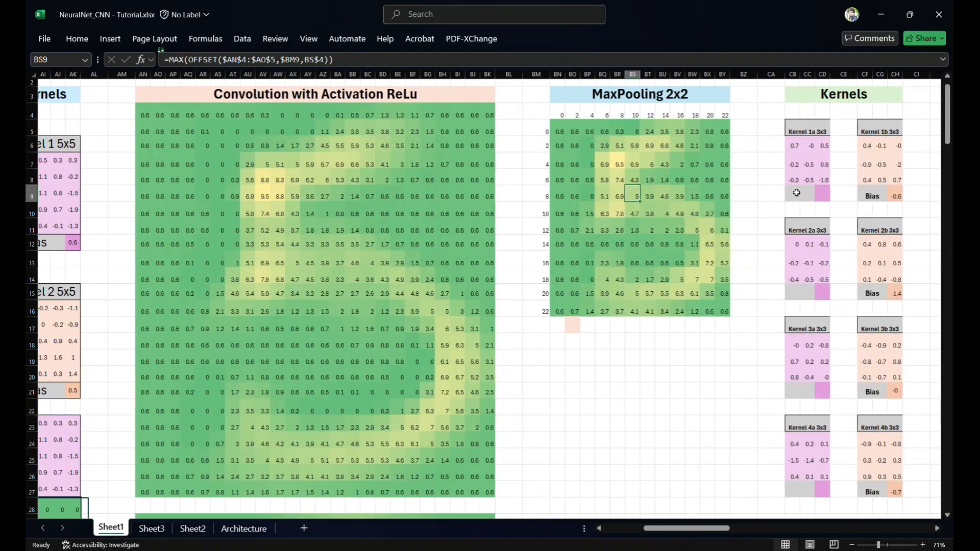
pyautogui.scroll(1, 796, 193)
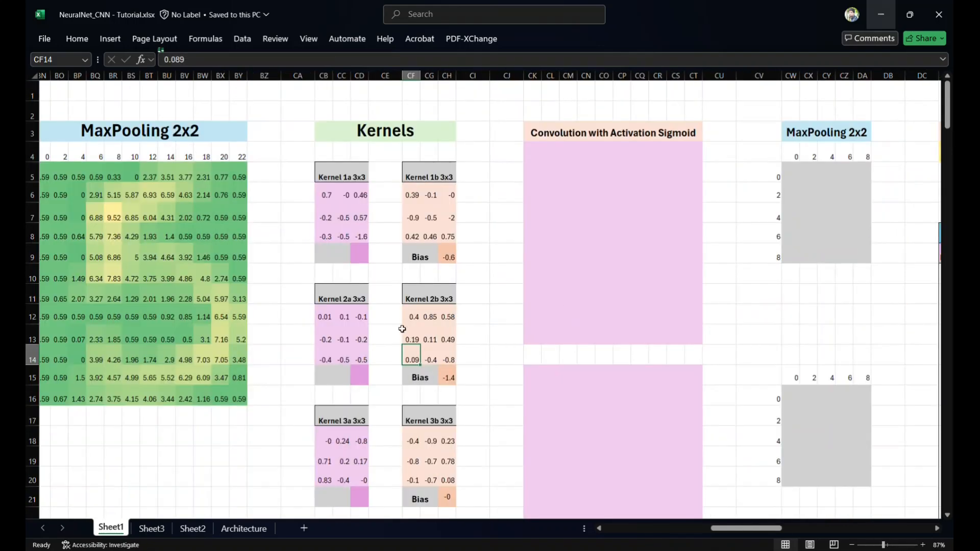
pyautogui.hscroll(-3, 402, 329)
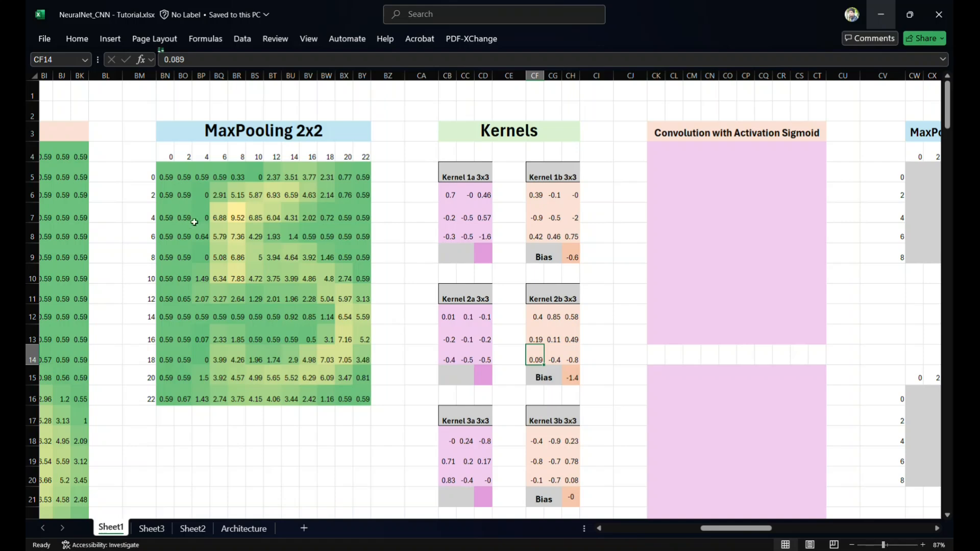
pyautogui.moveTo(166, 194); pyautogui.dragTo(353, 400)
pyautogui.scroll(-5, 352, 393)
pyautogui.scroll(-3, 351, 393)
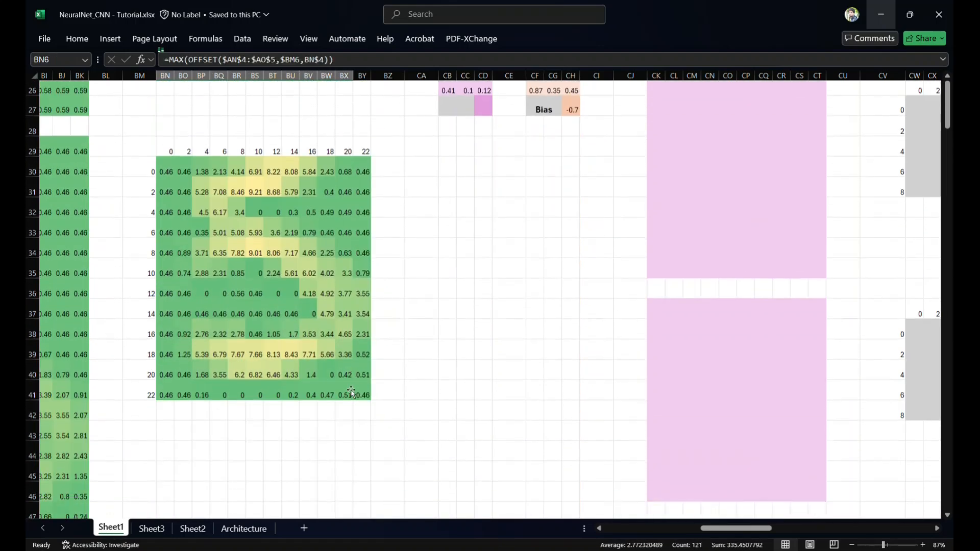
pyautogui.moveTo(163, 174); pyautogui.dragTo(345, 398)
# Check the Architecture sheet for how Convolution Layer 1's pooled output feeds Convolution Layer 2, including its kernels, activation and shape
pyautogui.click(244, 528)
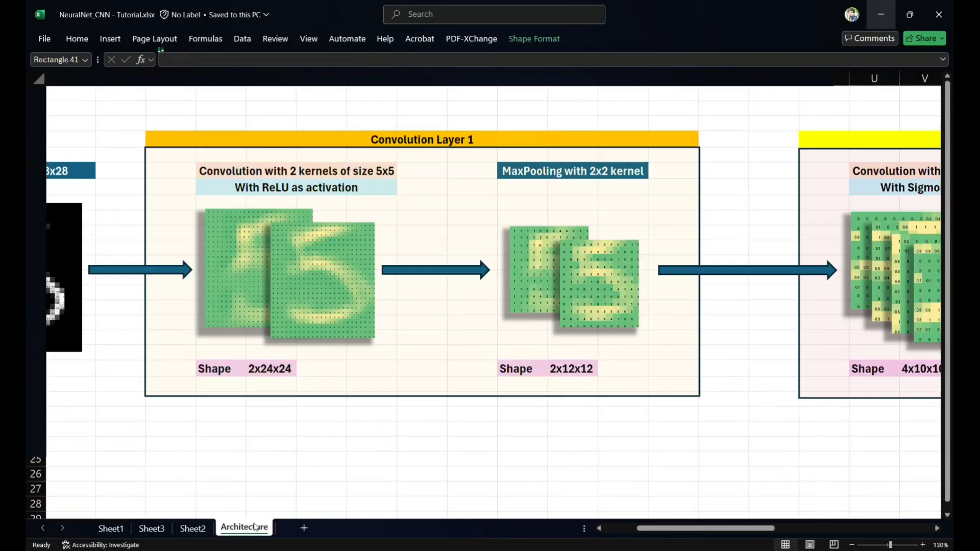
pyautogui.hscroll(3, 529, 295)
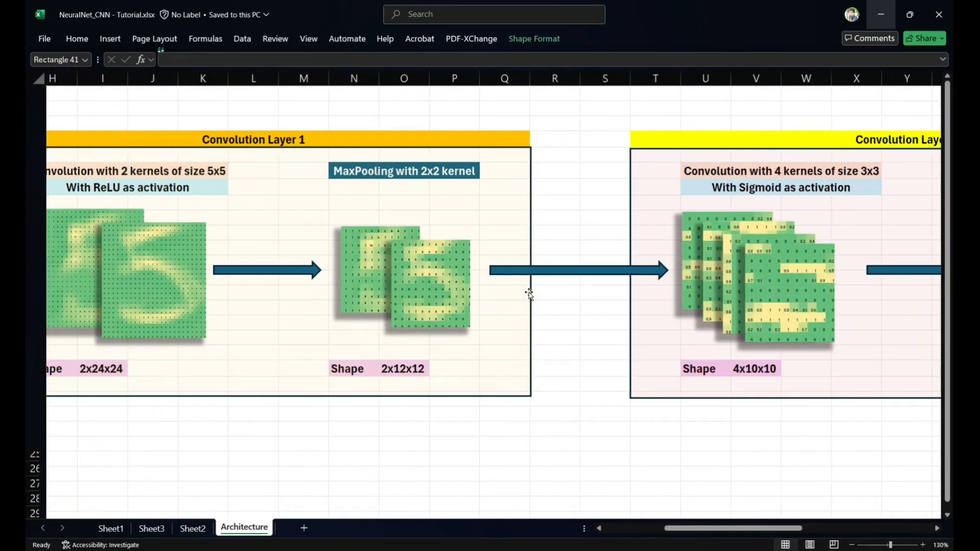
pyautogui.click(802, 179)
pyautogui.hscroll(2, 830, 175)
pyautogui.hscroll(1, 830, 175)
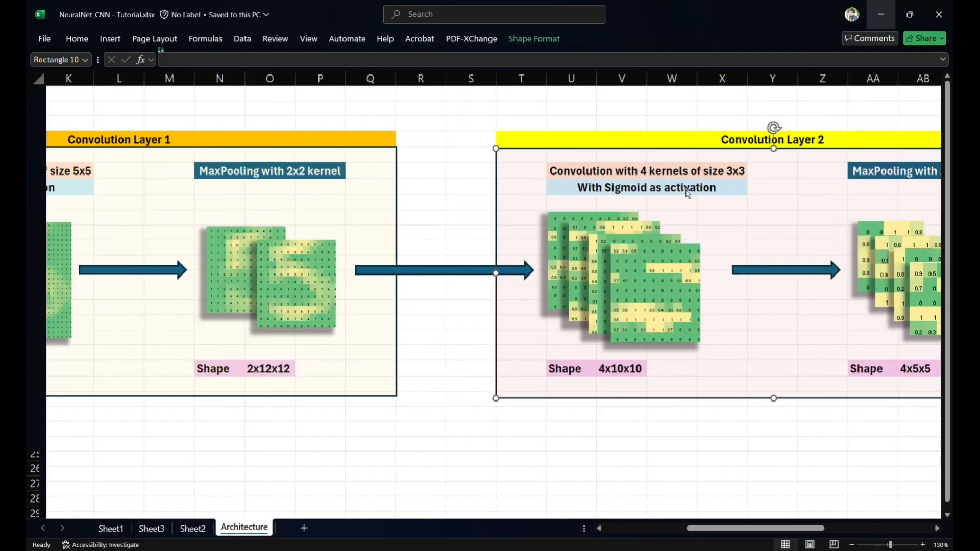
# Return to Sheet1 and examine the 3x3 kernel pairs from 1a/1b to 4a/4b
pyautogui.click(116, 529)
pyautogui.hscroll(3, 596, 270)
pyautogui.scroll(8, 596, 271)
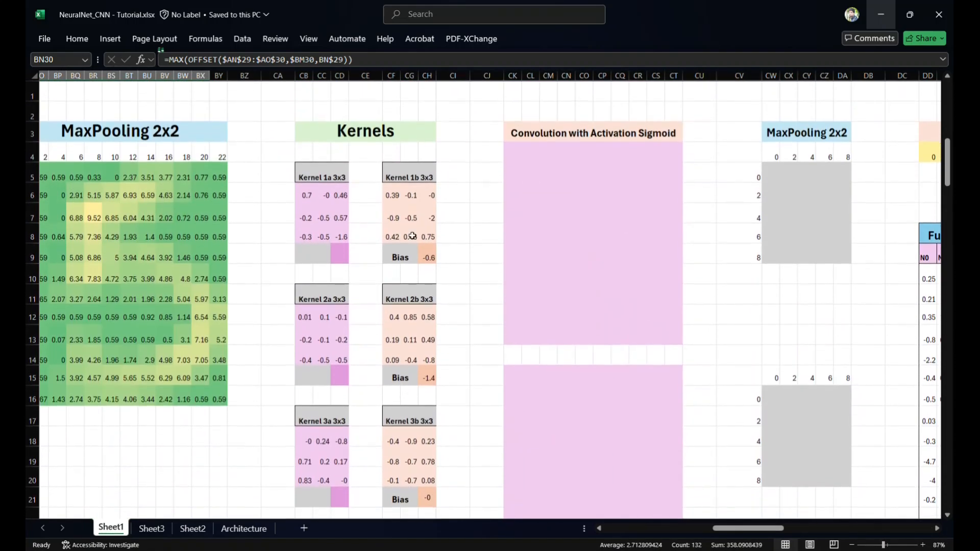
pyautogui.click(328, 211)
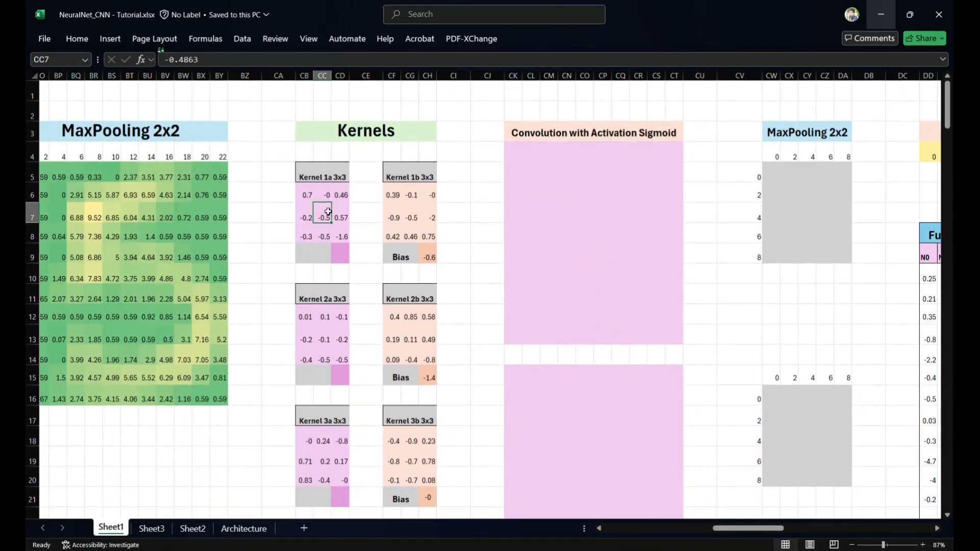
pyautogui.scroll(-1, 328, 211)
pyautogui.scroll(-2, 330, 345)
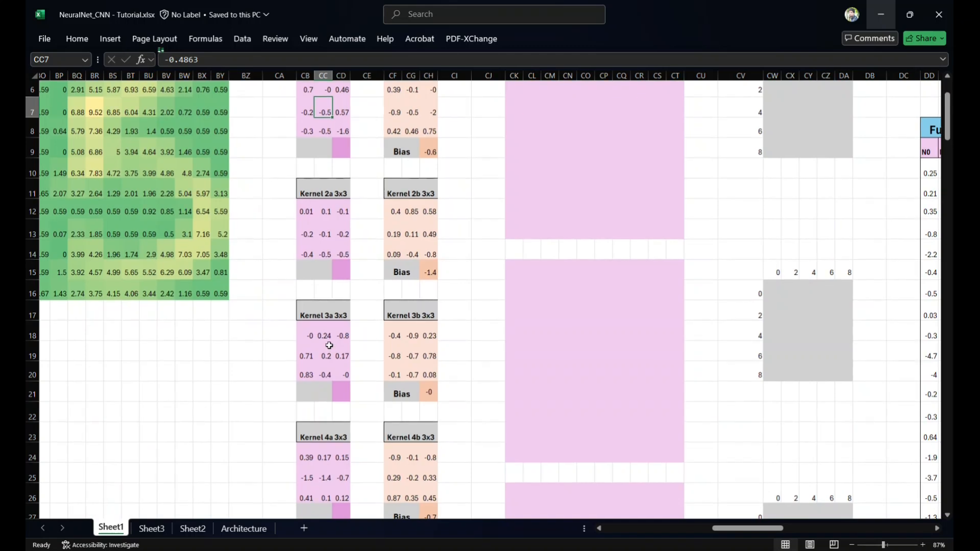
pyautogui.scroll(2, 329, 345)
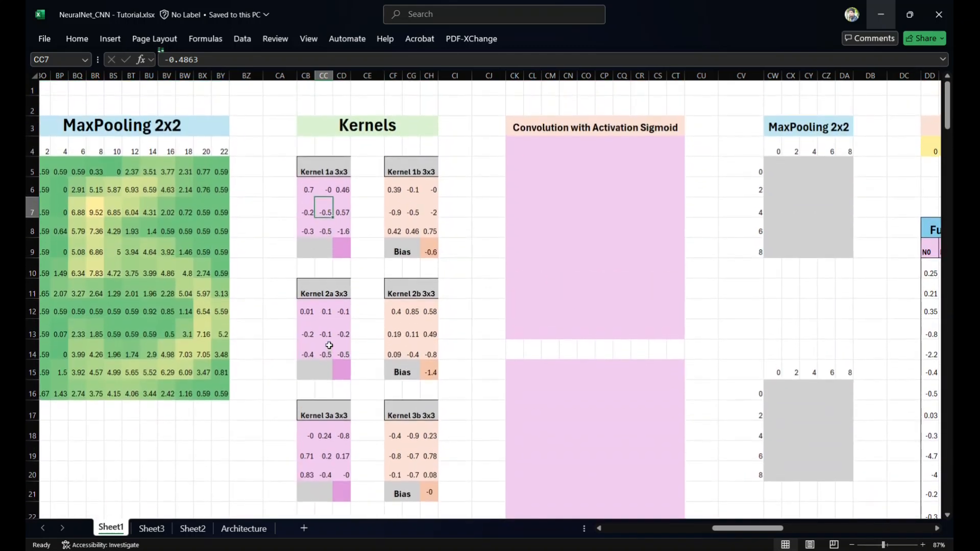
# Compare the two MaxPooling grids with the a and b kernels of each 3x3 pair
pyautogui.click(276, 328)
pyautogui.hscroll(-2, 276, 328)
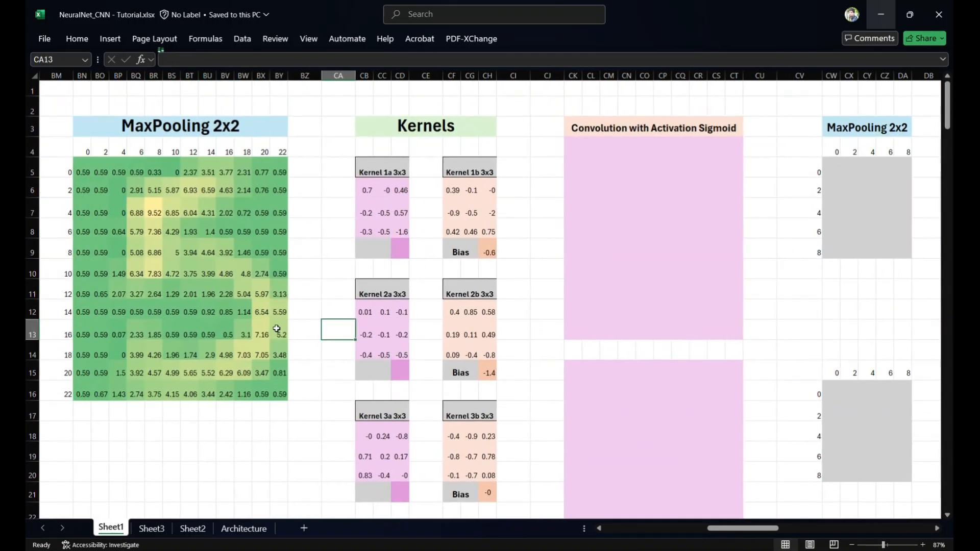
pyautogui.click(276, 329)
pyautogui.scroll(-5, 276, 328)
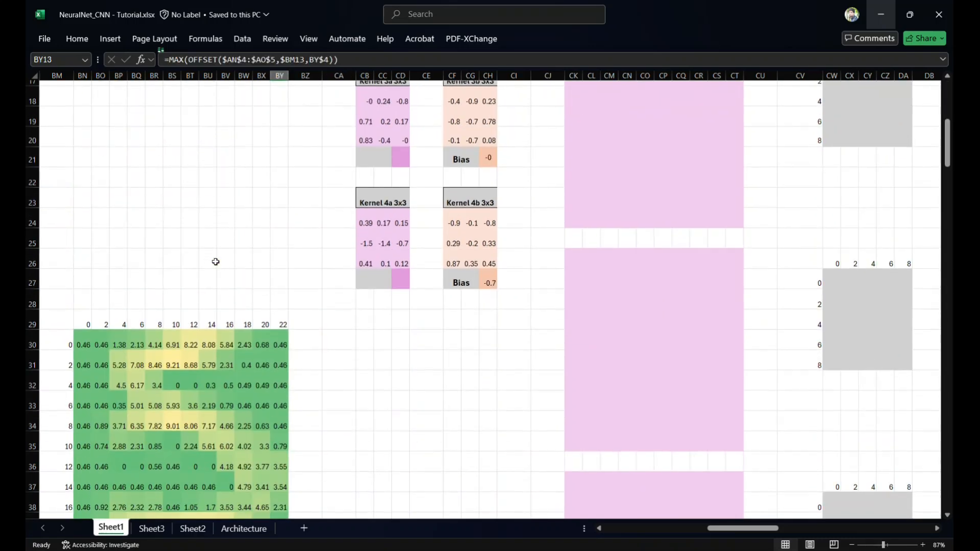
pyautogui.click(207, 378)
pyautogui.scroll(5, 207, 379)
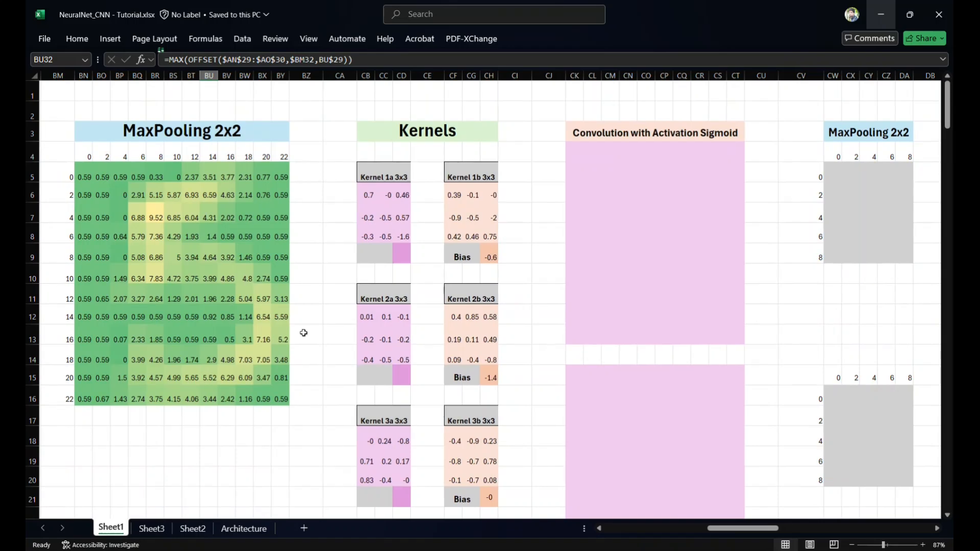
pyautogui.scroll(-3, 303, 333)
pyautogui.scroll(3, 304, 333)
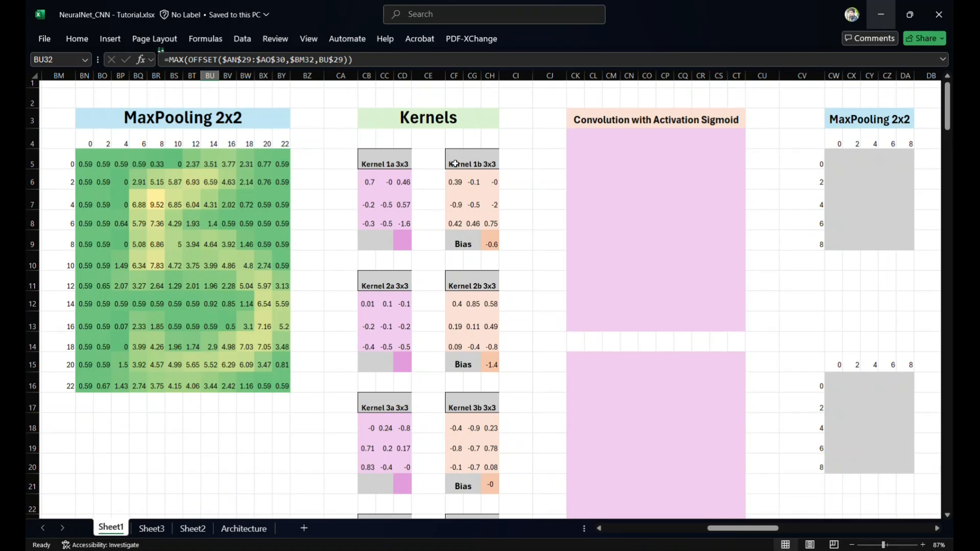
# Copy the Kernel 1b 3x3 block with its bias from CF5:CH9 and paste it at CI5, CL5, CR5 and CV5
pyautogui.moveTo(454, 163); pyautogui.dragTo(482, 236)
pyautogui.hotkey('ctrl', 'c')
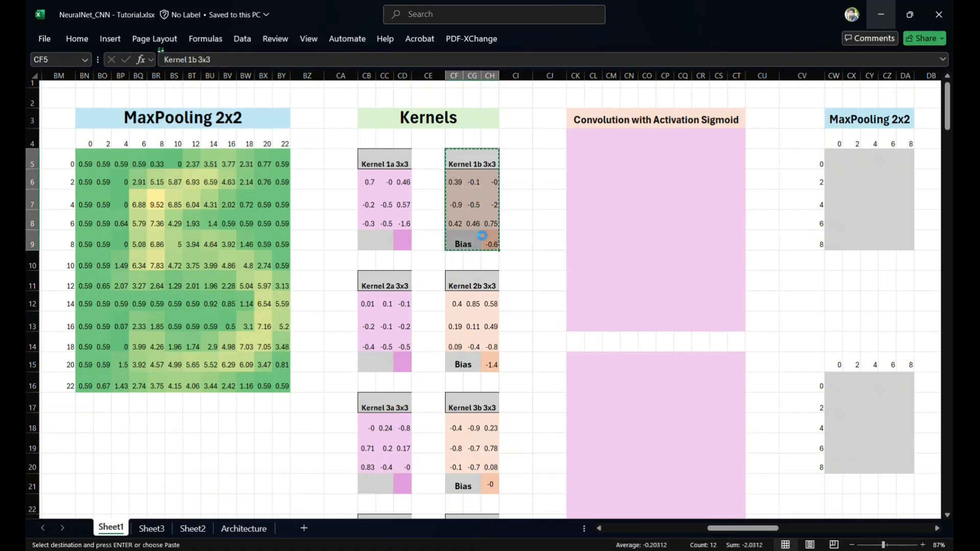
pyautogui.click(516, 164)
pyautogui.hotkey('ctrl', 'v')
pyautogui.click(593, 158)
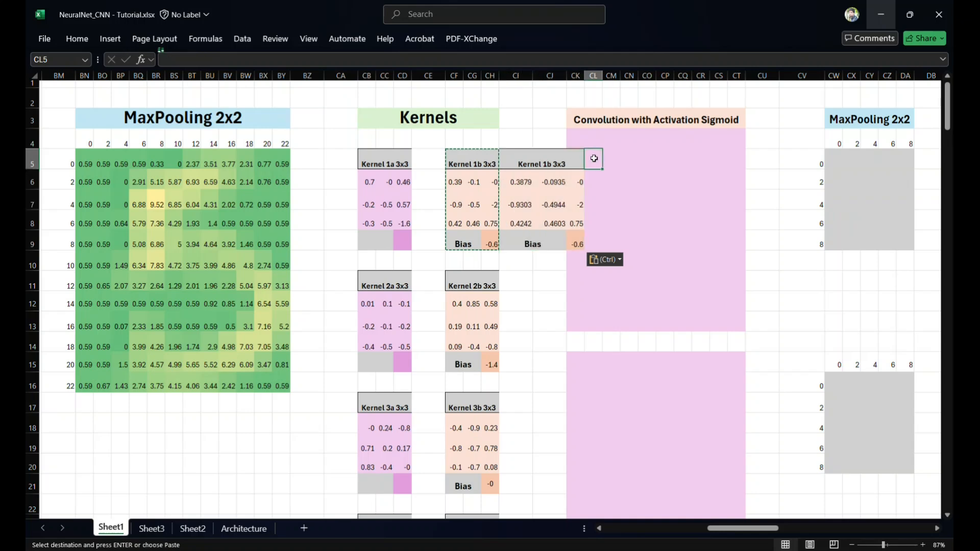
pyautogui.hotkey('ctrl', 'v')
pyautogui.click(696, 163)
pyautogui.hotkey('ctrl', 'v')
pyautogui.click(781, 164)
pyautogui.hotkey('ctrl', 'v')
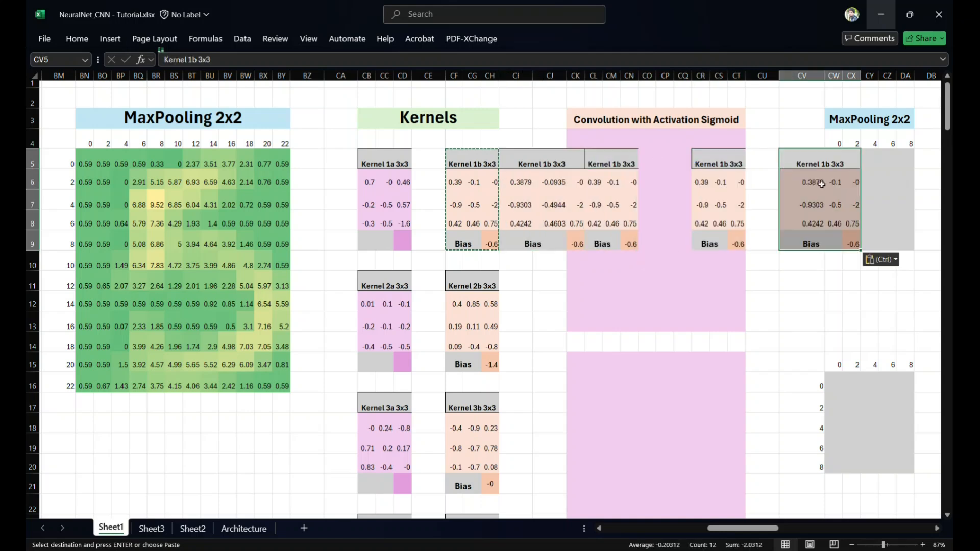
# Undo all four pasted copies of the Kernel 1b block
pyautogui.hotkey('ctrl', 'z')
pyautogui.hotkey('ctrl', 'z')
pyautogui.hotkey('ctrl', 'z')
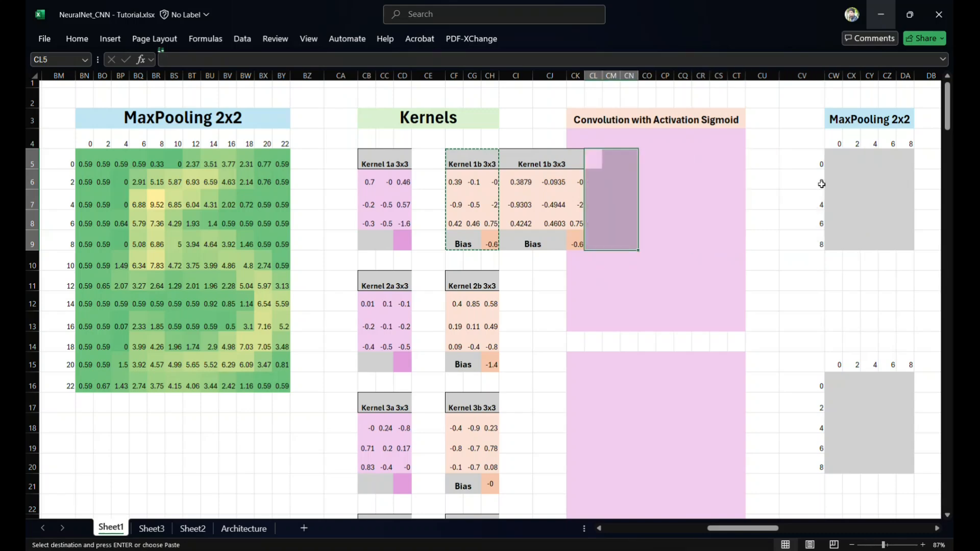
pyautogui.hotkey('ctrl', 'z')
pyautogui.click(280, 284)
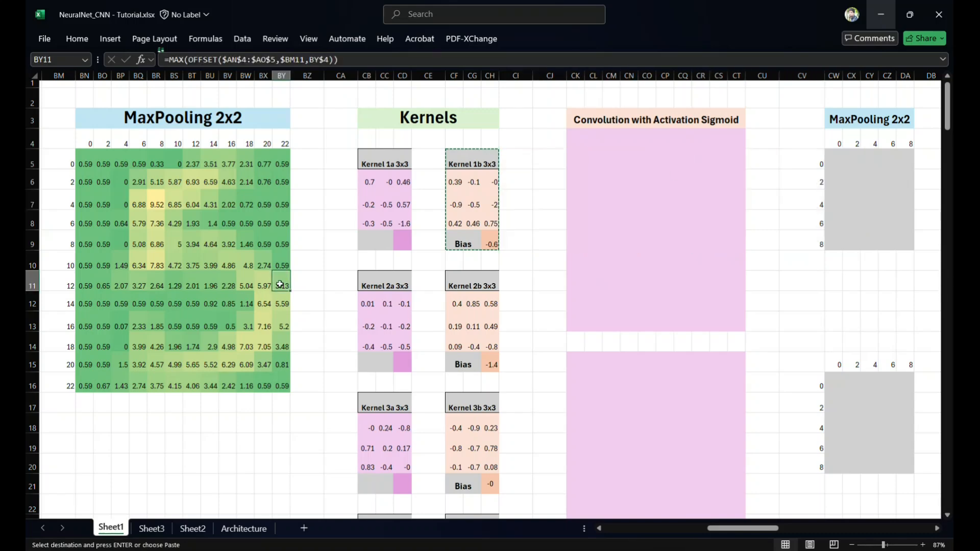
pyautogui.scroll(-6, 280, 284)
pyautogui.scroll(6, 279, 285)
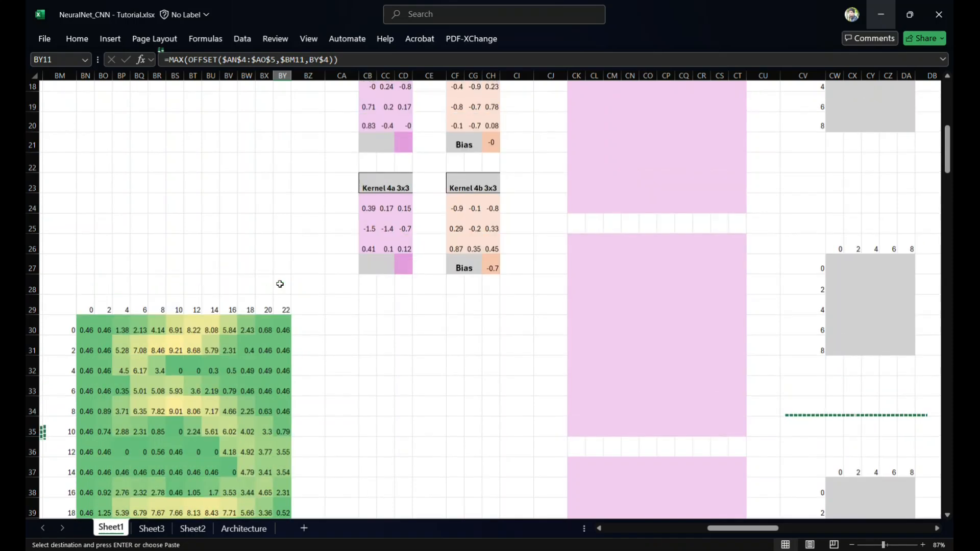
# Examine the a and b 3x3 kernel blocks beside the first MaxPooling grid, including the Kernel 1b bias in CH9
pyautogui.moveTo(371, 139); pyautogui.dragTo(461, 182)
pyautogui.click(401, 280)
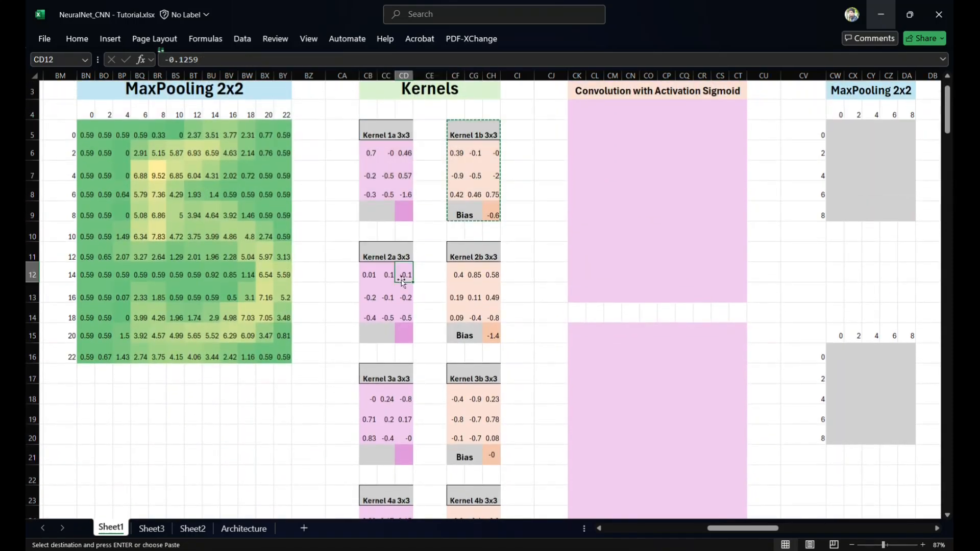
pyautogui.scroll(-2, 402, 280)
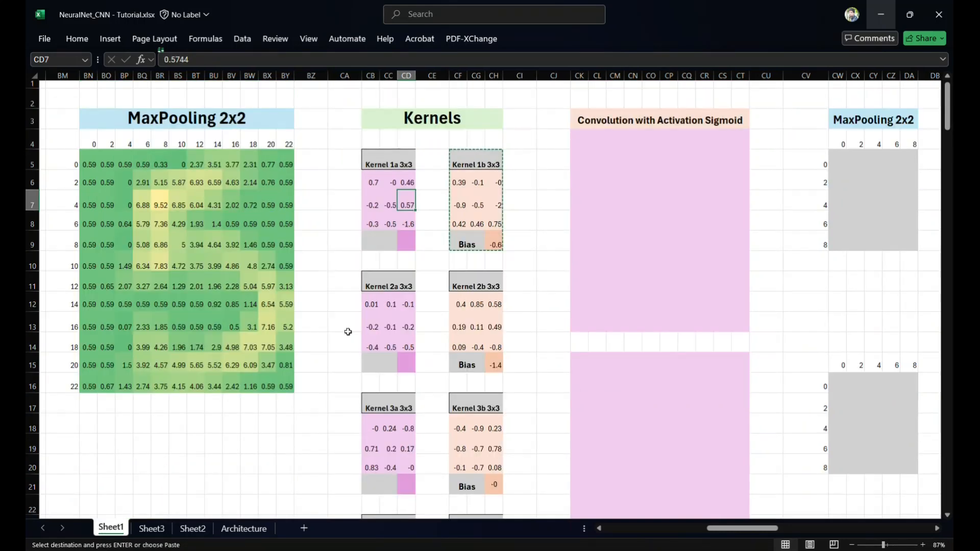
pyautogui.click(348, 332)
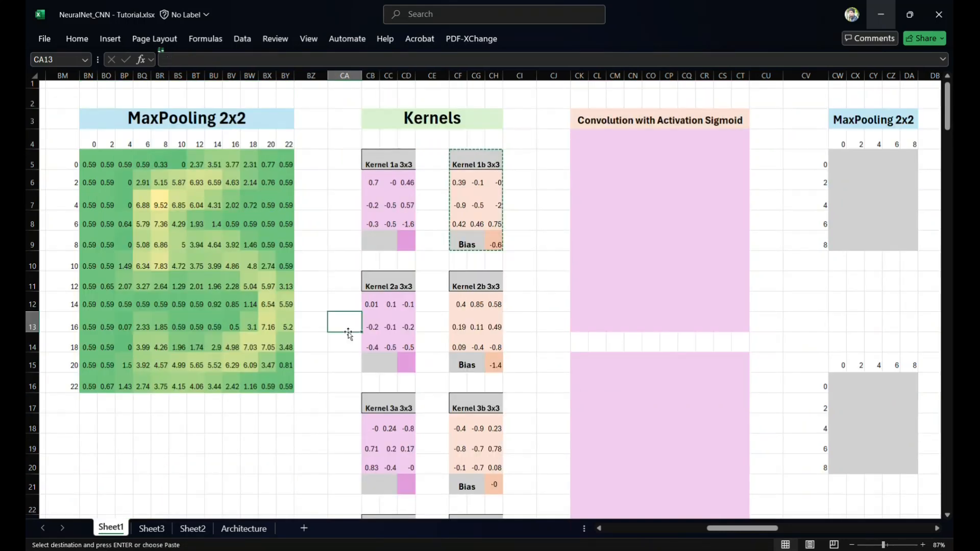
pyautogui.click(496, 245)
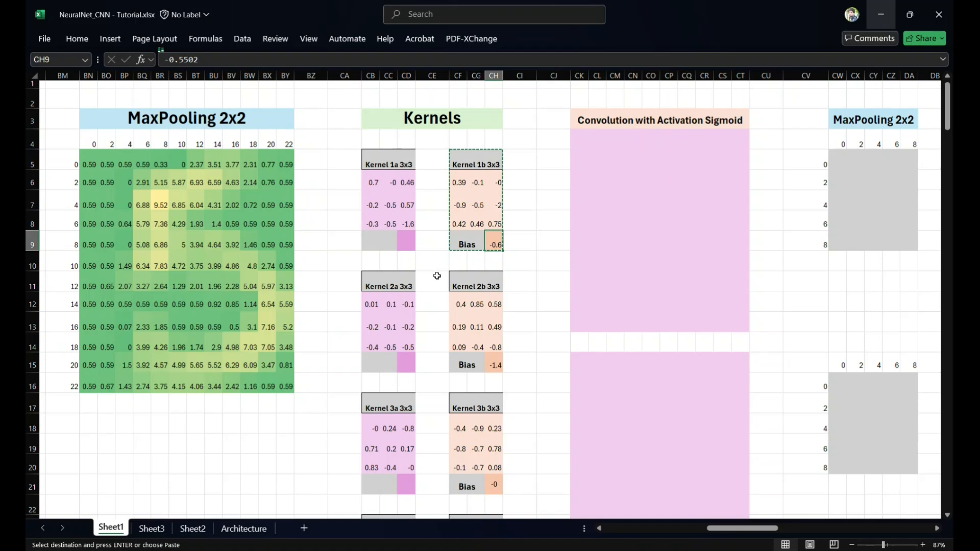
pyautogui.scroll(-2, 437, 275)
pyautogui.scroll(1, 428, 255)
pyautogui.scroll(1, 418, 234)
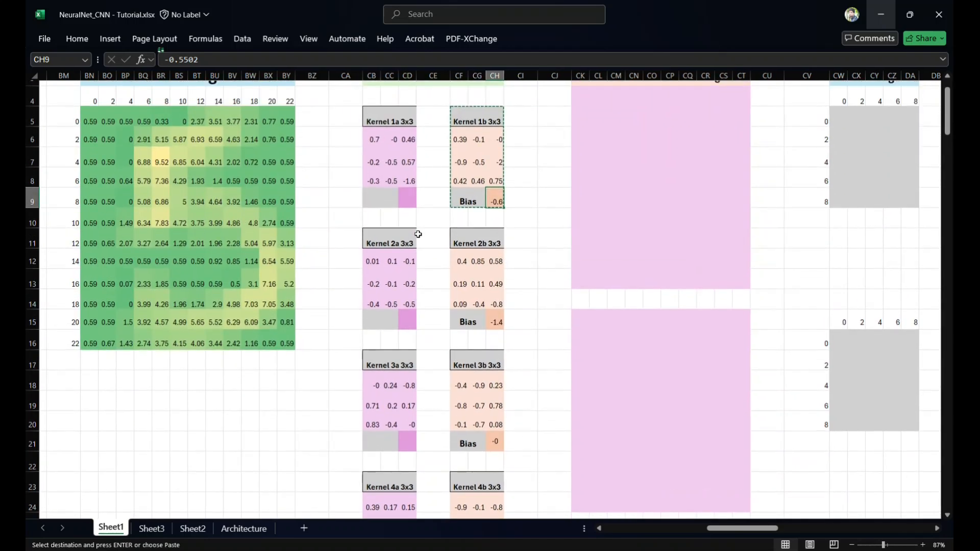
pyautogui.scroll(-2, 414, 220)
pyautogui.scroll(3, 410, 202)
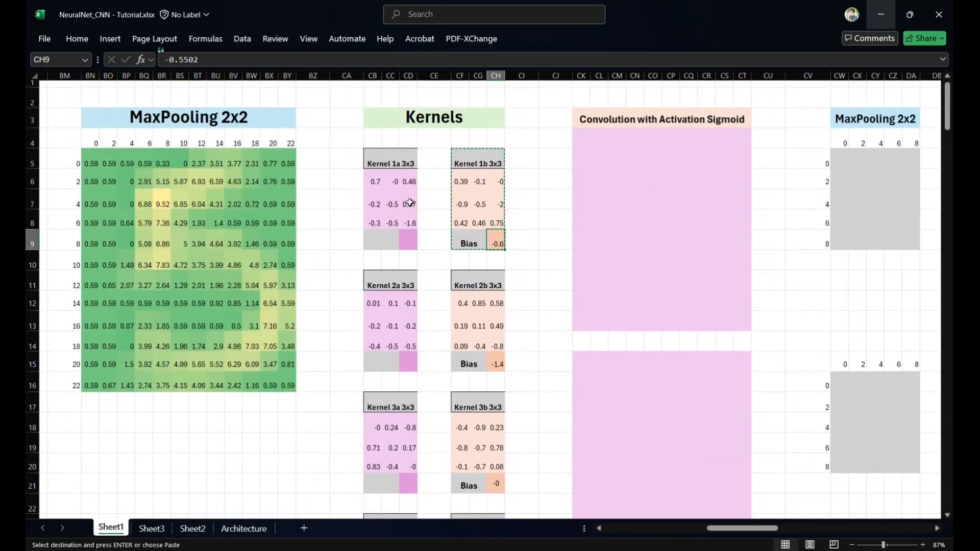
# Check how the paired kernels 1a/1b and 2a/2b each share the single bias in their b block
pyautogui.moveTo(392, 182); pyautogui.dragTo(475, 206)
pyautogui.click(471, 238)
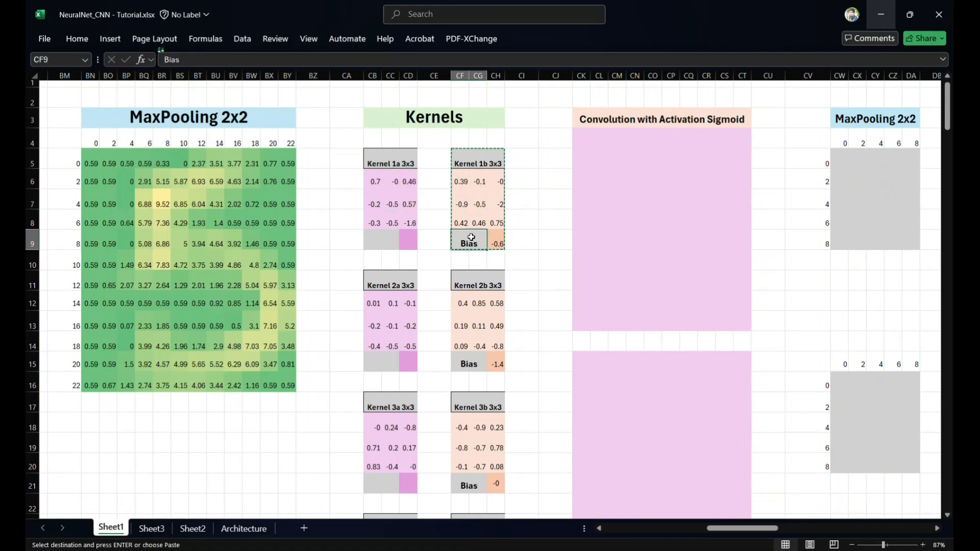
pyautogui.click(498, 241)
pyautogui.click(480, 304)
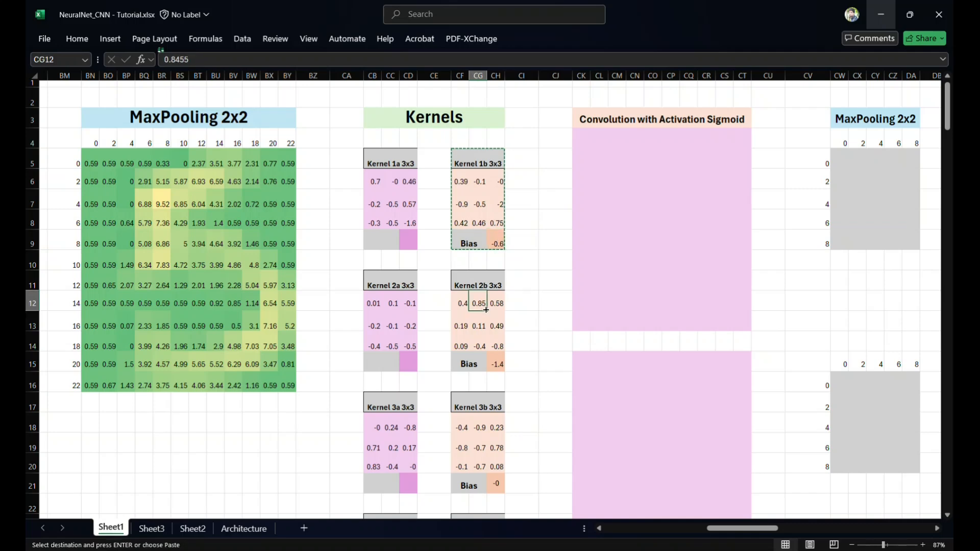
pyautogui.scroll(-3, 158, 311)
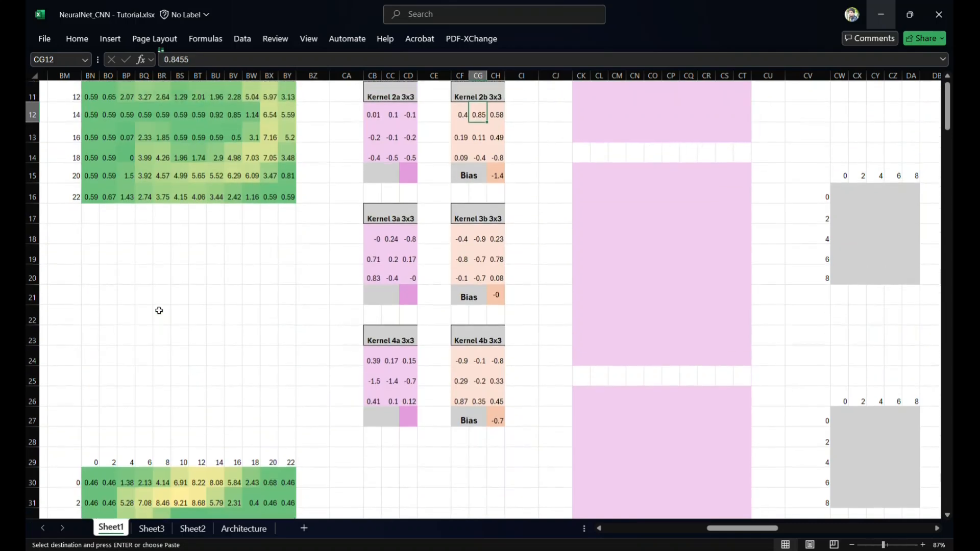
pyautogui.scroll(2, 159, 310)
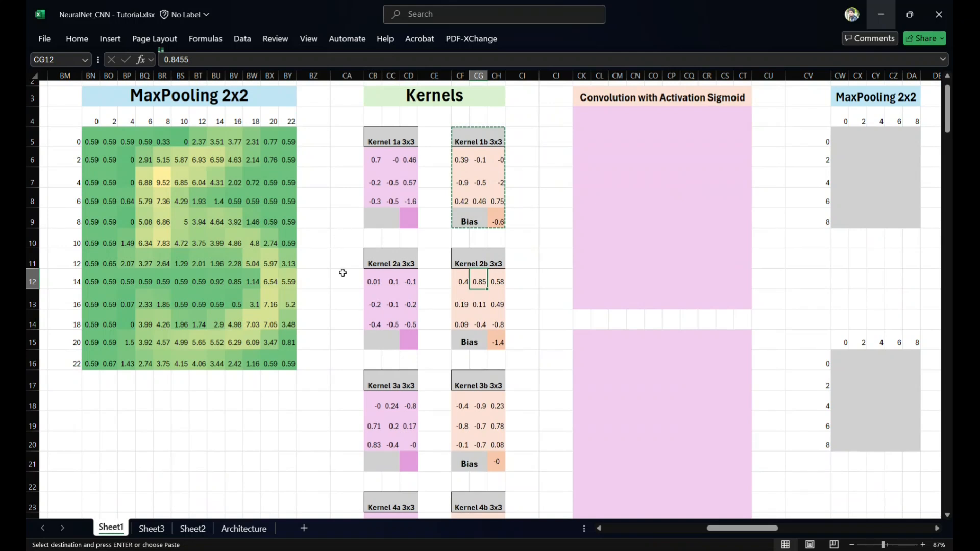
pyautogui.click(395, 203)
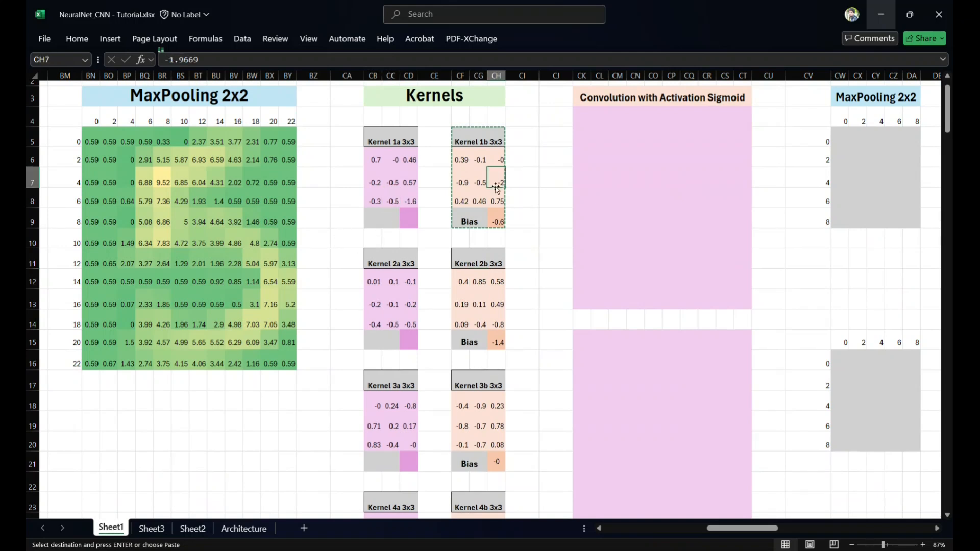
pyautogui.click(532, 190)
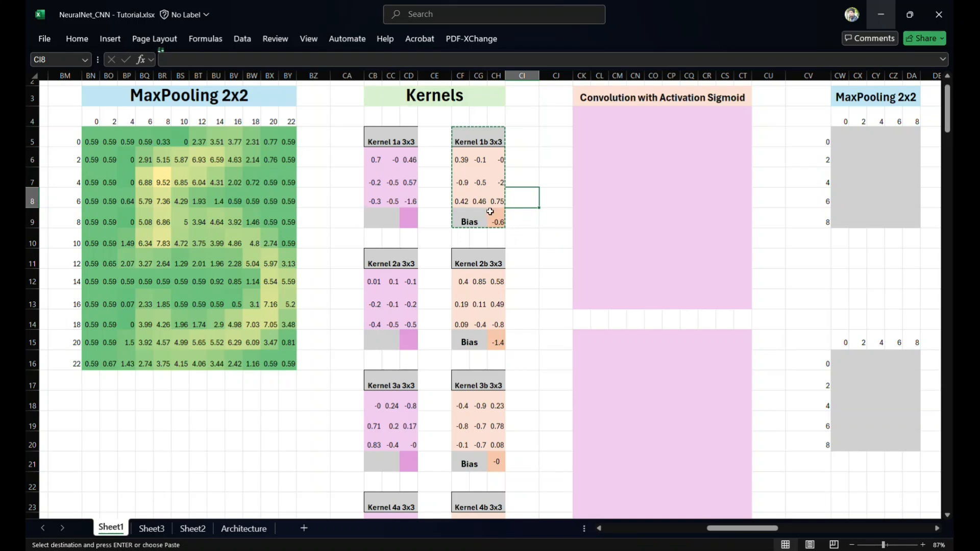
pyautogui.click(489, 211)
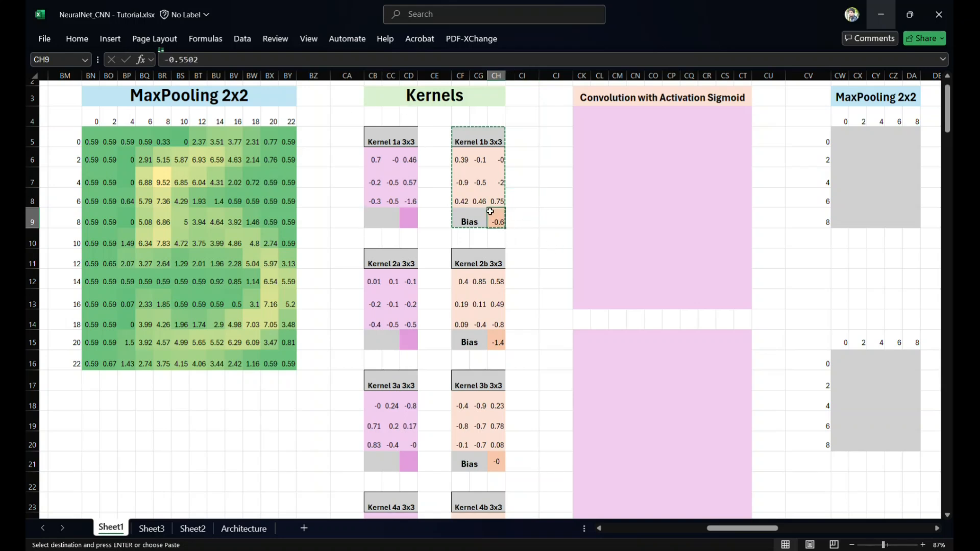
# Review the first layer's Kernel 1 5x5 and Kernel 2 5x5 weights alongside the Input Image
pyautogui.hscroll(-15, 351, 210)
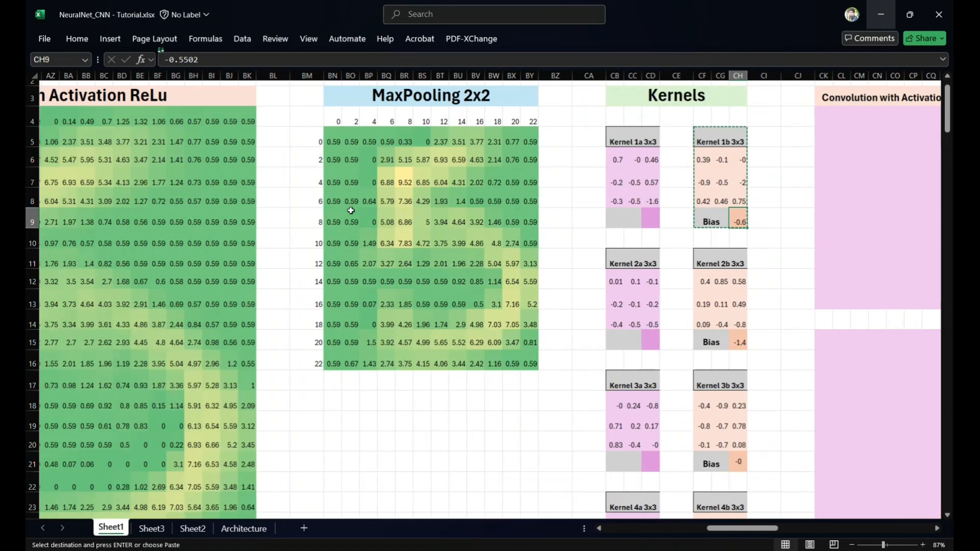
pyautogui.hscroll(-6, 351, 210)
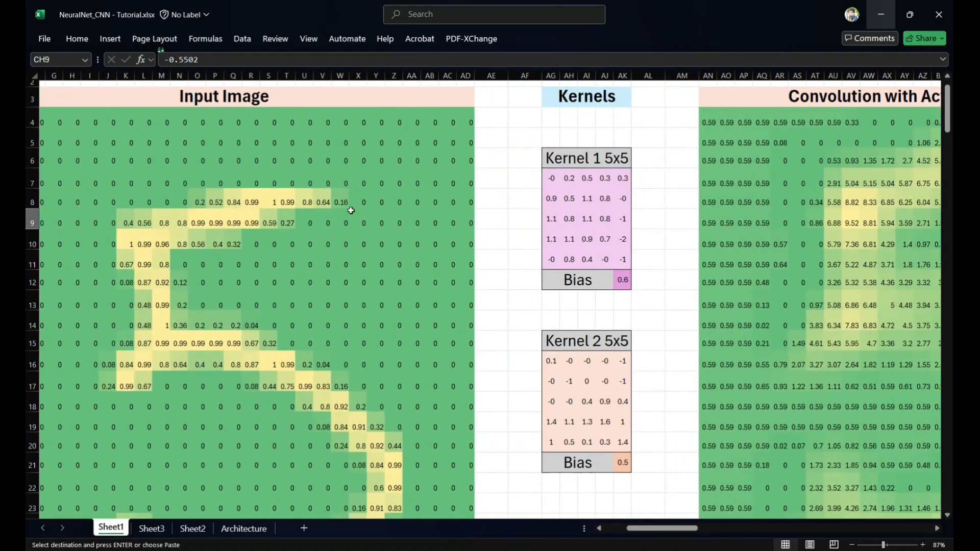
pyautogui.click(547, 178)
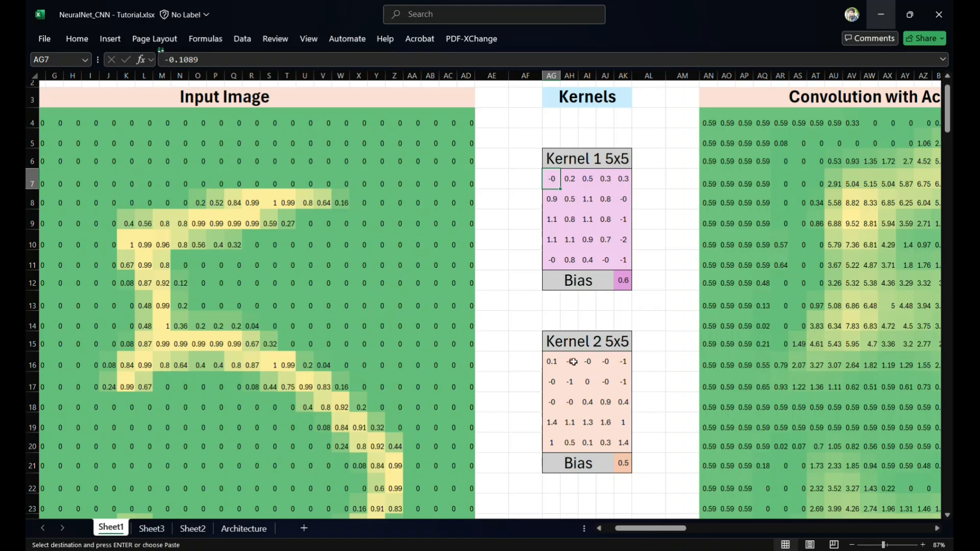
pyautogui.moveTo(549, 184); pyautogui.dragTo(622, 260)
pyautogui.hscroll(-3, 490, 234)
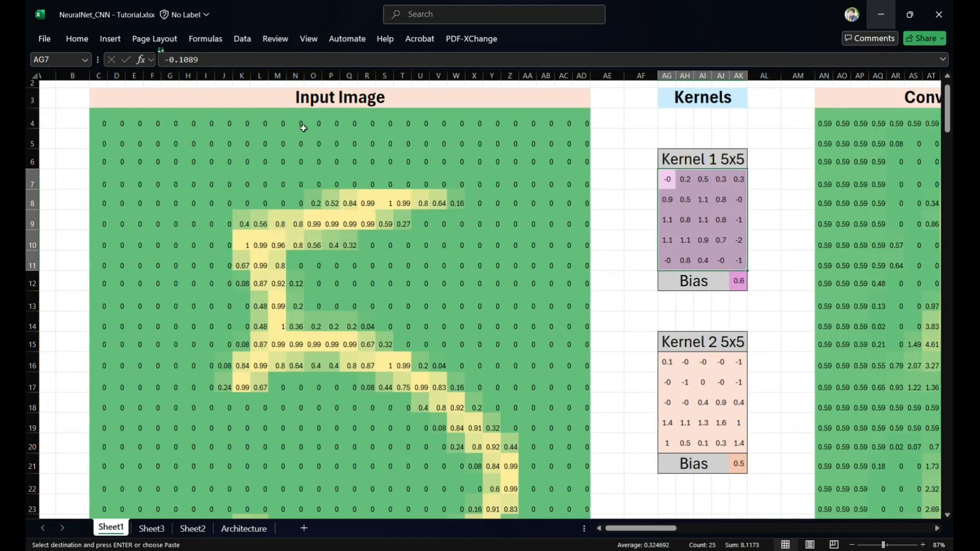
pyautogui.hscroll(6, 531, 228)
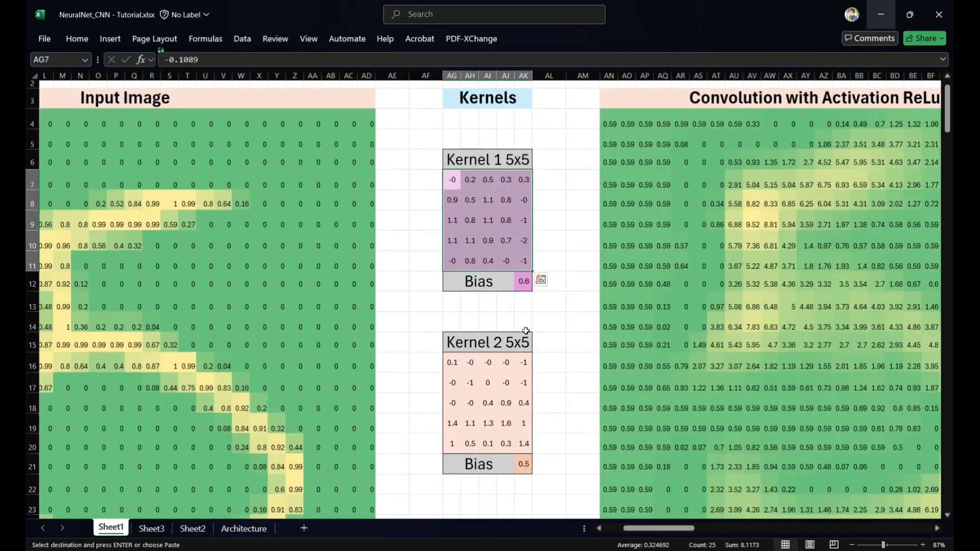
pyautogui.moveTo(452, 363); pyautogui.dragTo(529, 437)
pyautogui.hotkey('ctrl', 'v')
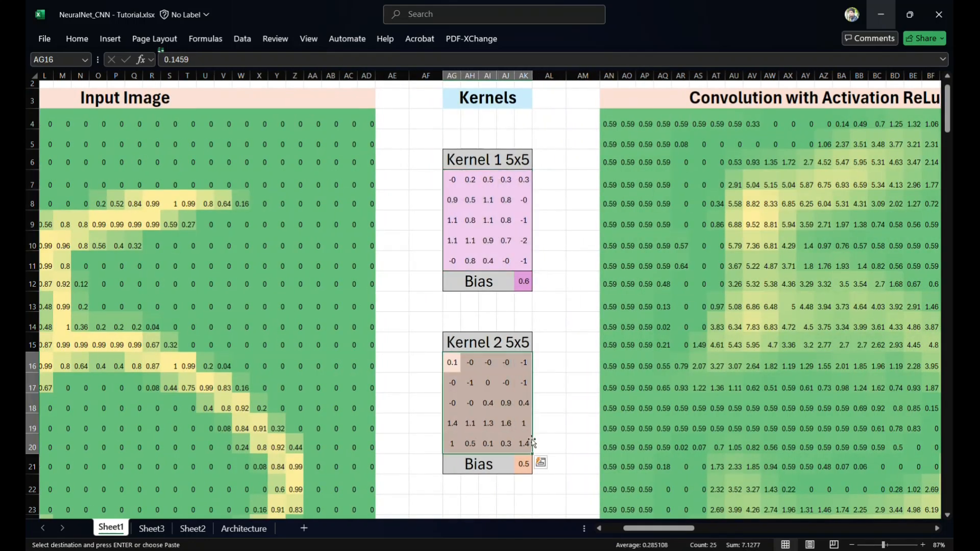
pyautogui.hscroll(-4, 262, 222)
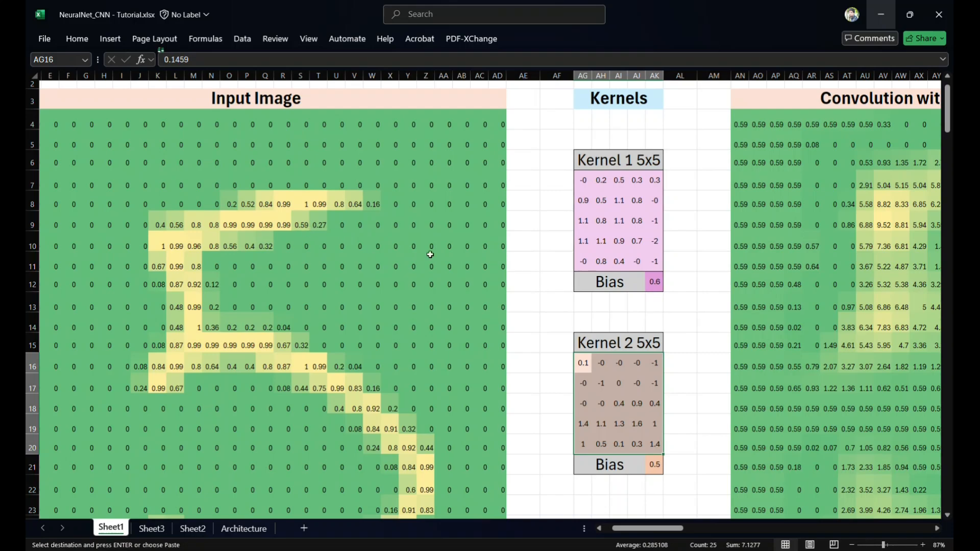
# Match MaxPooling grid BN5:BY16 to Kernel 1a and grid BN30:BY41 to Kernel 1b, both feeding the Sigmoid convolution block CK4:CT13
pyautogui.hscroll(15, 430, 254)
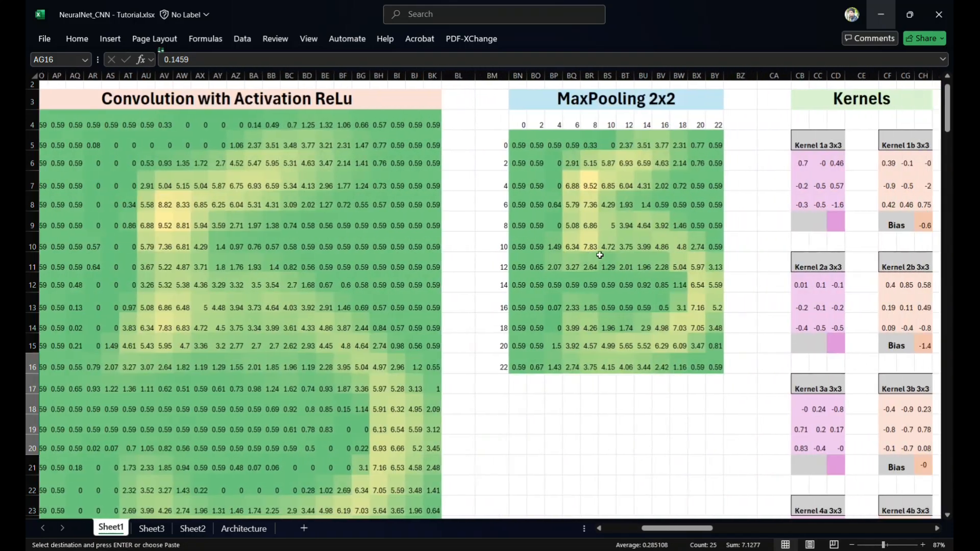
pyautogui.hscroll(8, 600, 255)
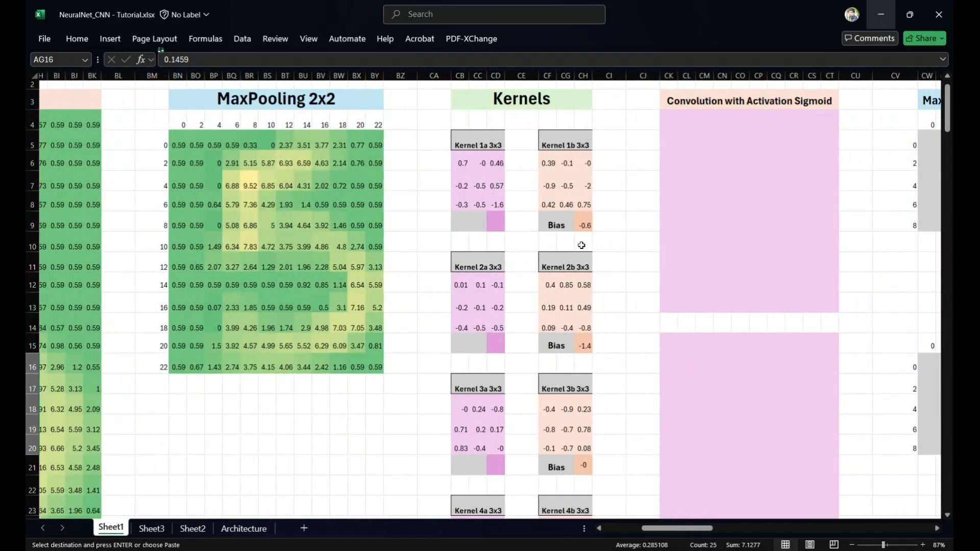
pyautogui.moveTo(458, 161); pyautogui.dragTo(496, 205)
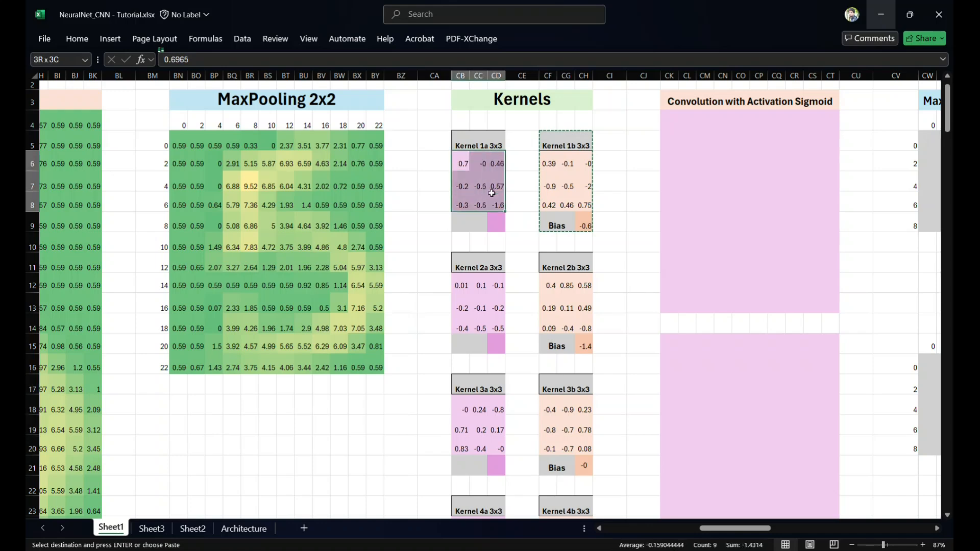
pyautogui.moveTo(180, 146); pyautogui.dragTo(380, 370)
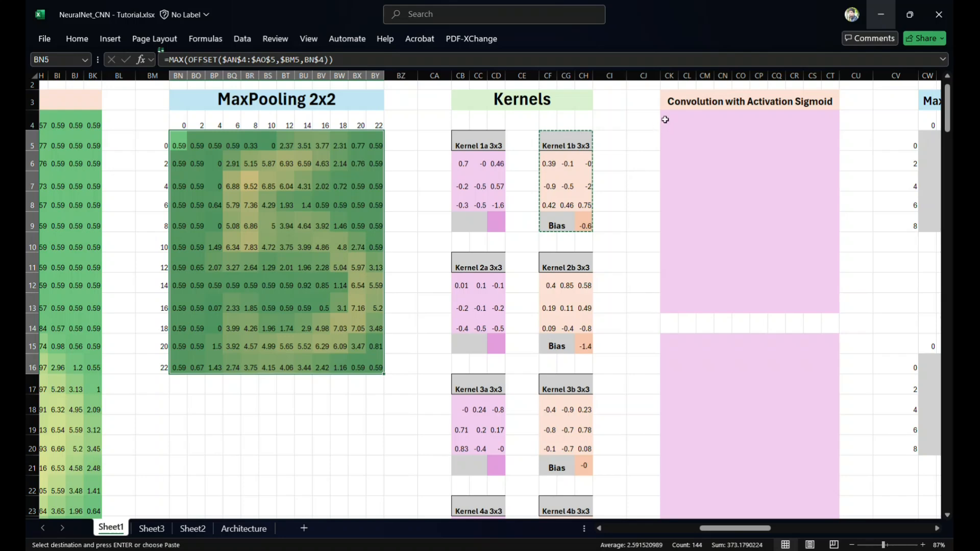
pyautogui.moveTo(665, 119); pyautogui.dragTo(822, 305)
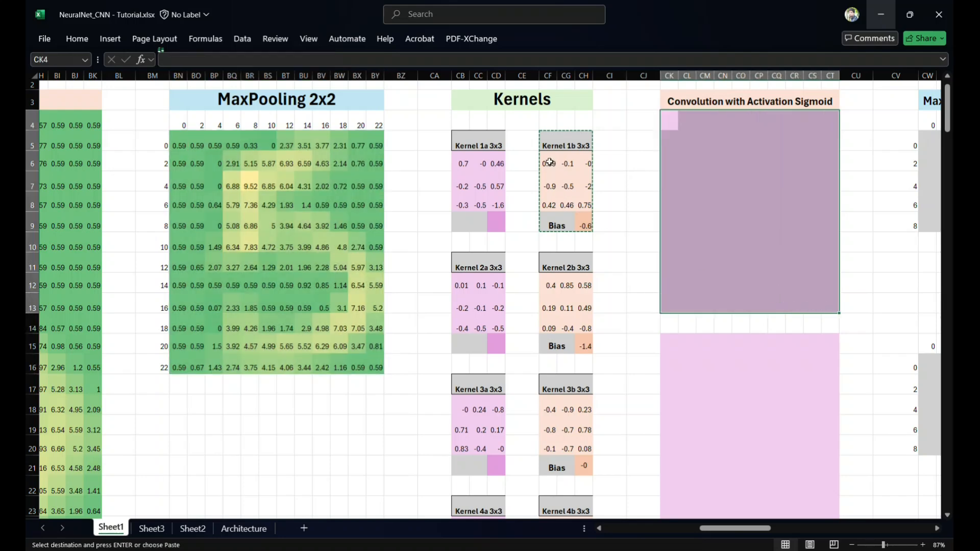
pyautogui.click(549, 162)
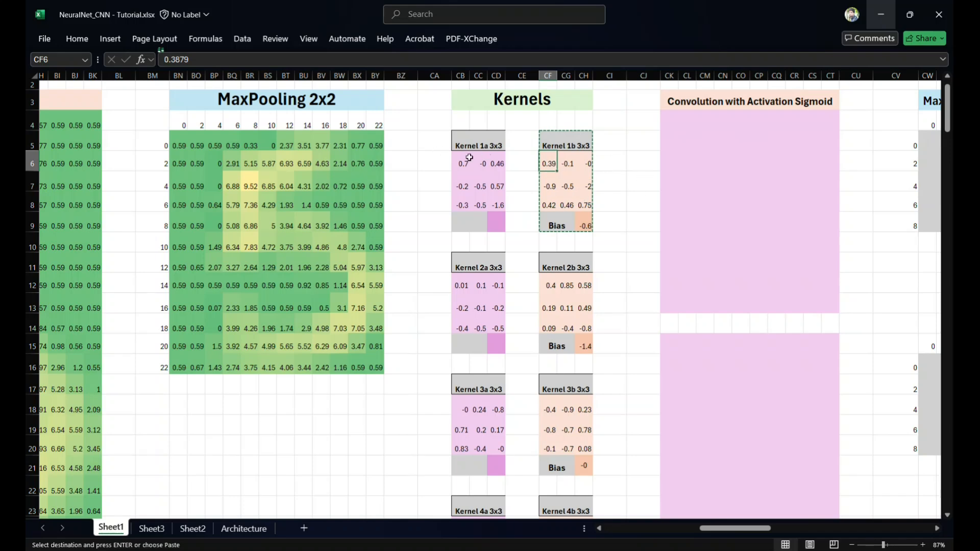
pyautogui.scroll(-7, 439, 205)
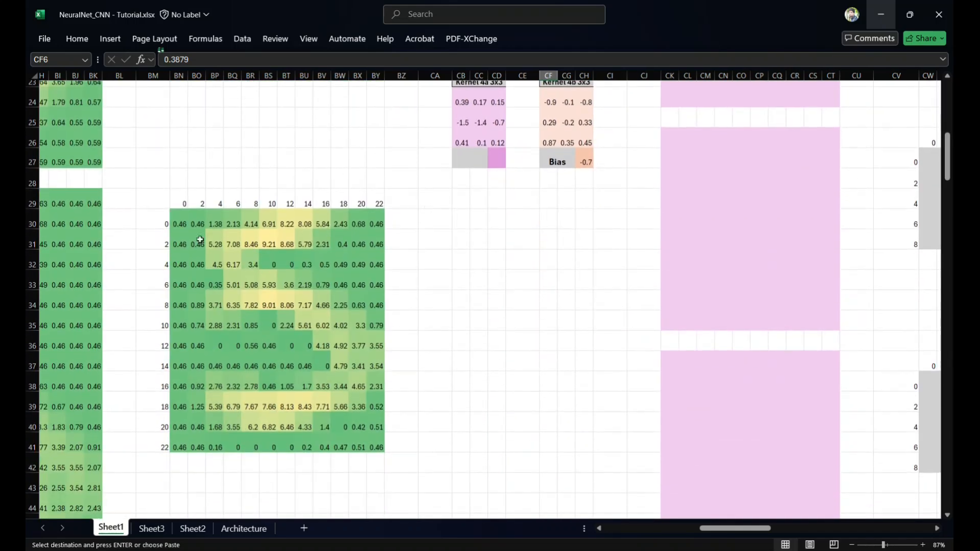
pyautogui.moveTo(175, 220); pyautogui.dragTo(376, 448)
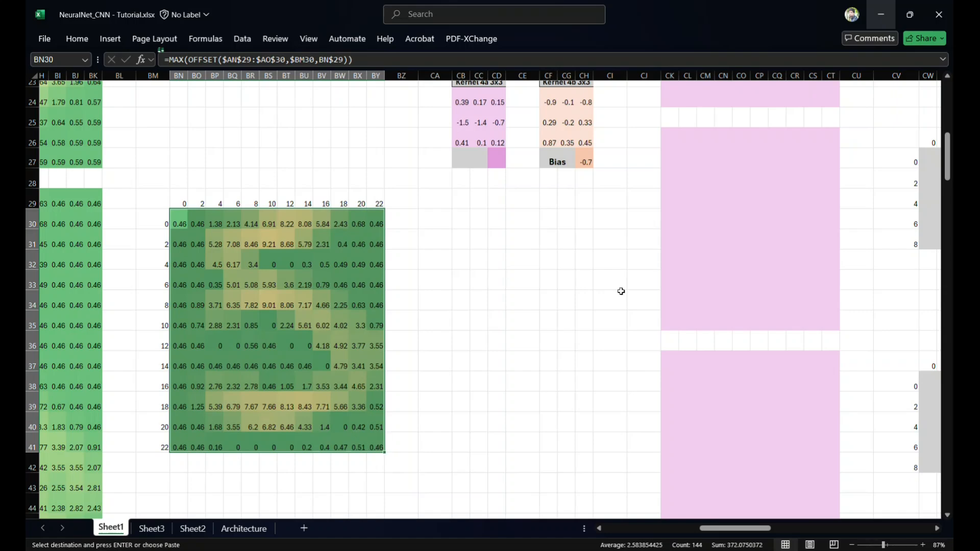
pyautogui.scroll(6, 621, 291)
pyautogui.scroll(2, 621, 290)
pyautogui.click(672, 152)
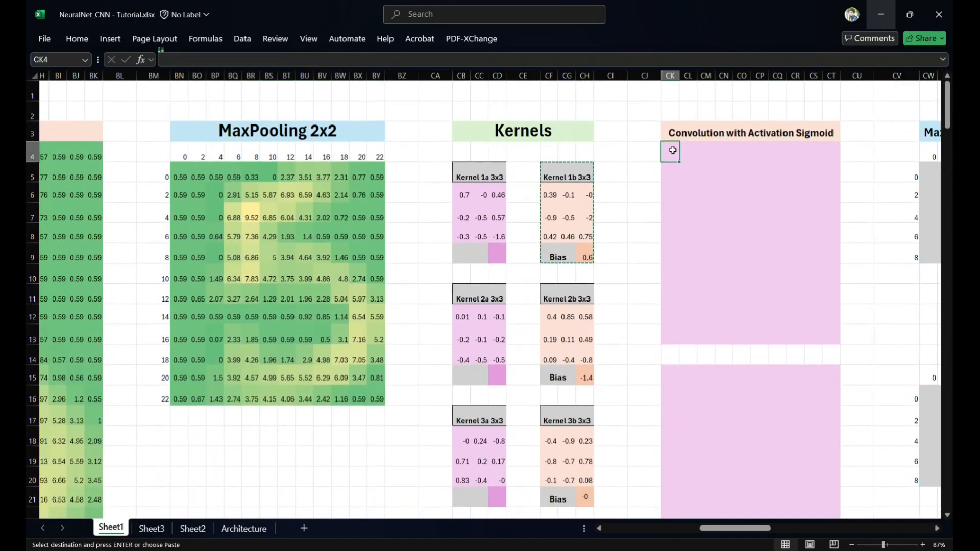
pyautogui.click(826, 335)
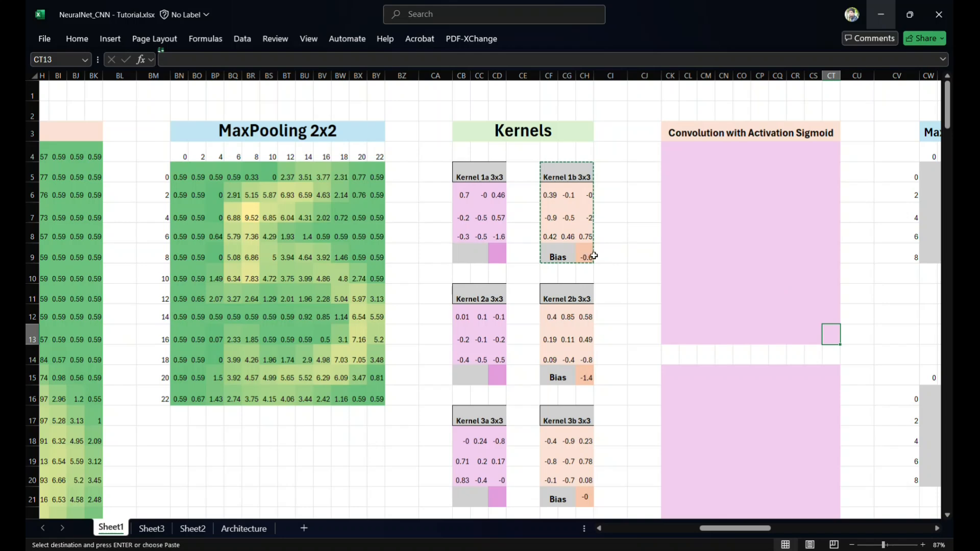
# Start a SUMPRODUCT formula in CK4 with the Kernel 1a weights CB6:CD8 as its first array
pyautogui.click(666, 147)
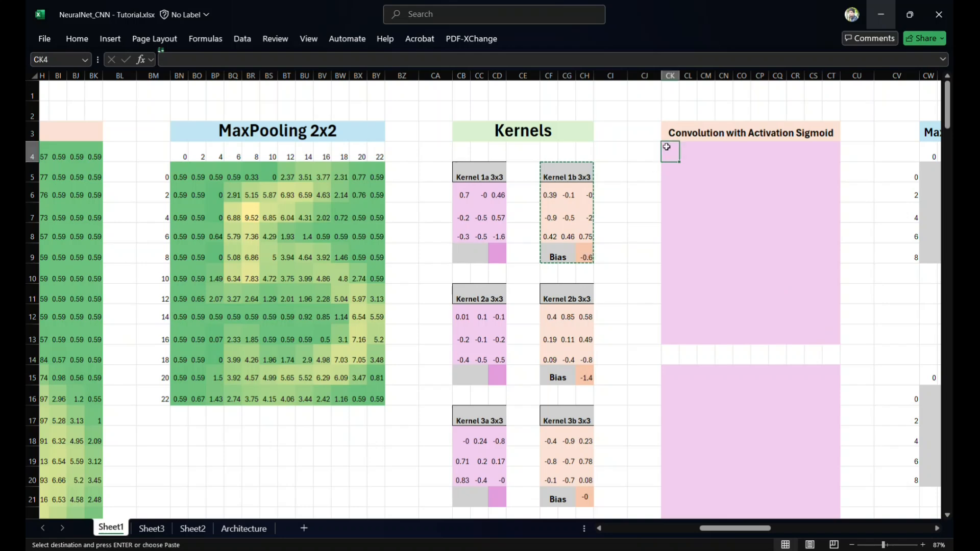
pyautogui.keyDown('ctrl'); pyautogui.scroll(3, 666, 147); pyautogui.keyUp('ctrl')
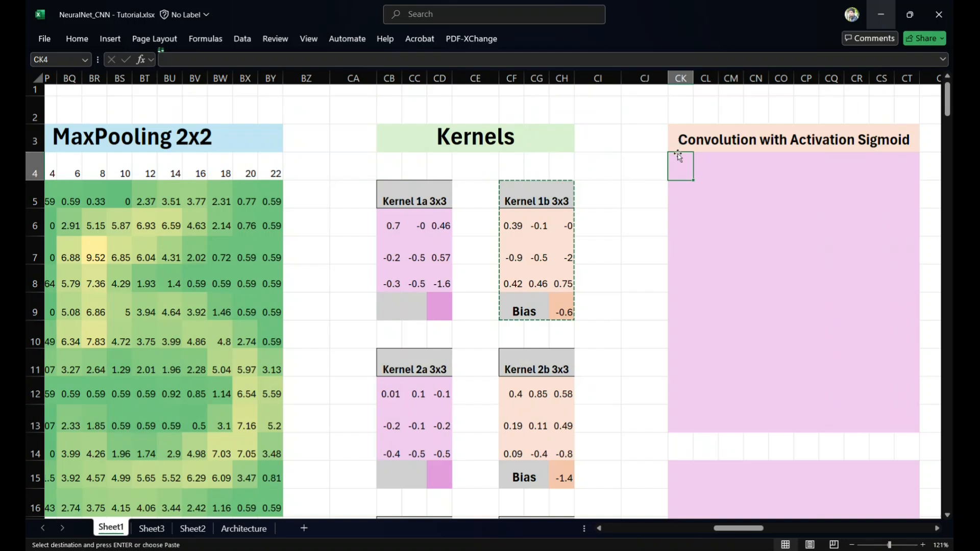
pyautogui.write('=')
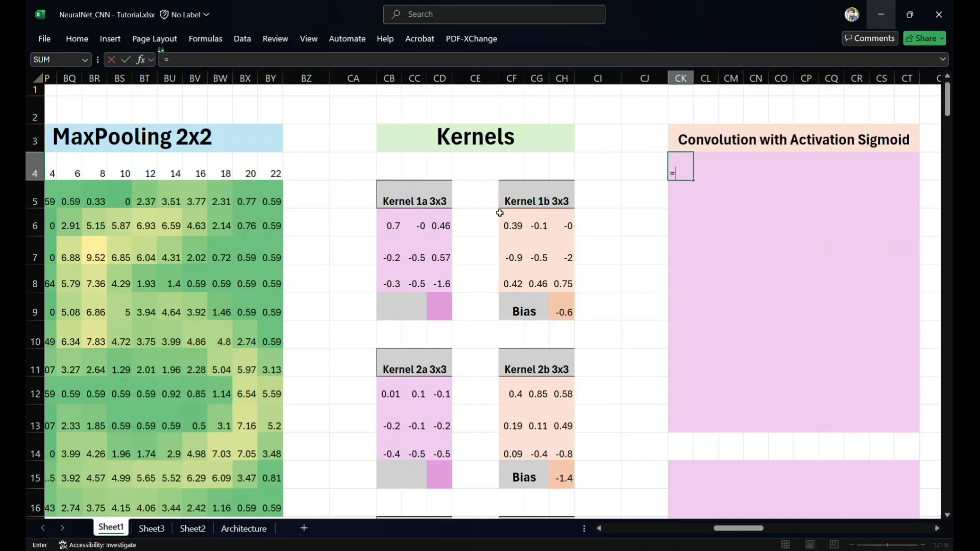
pyautogui.write('SUMPRODUCT(')
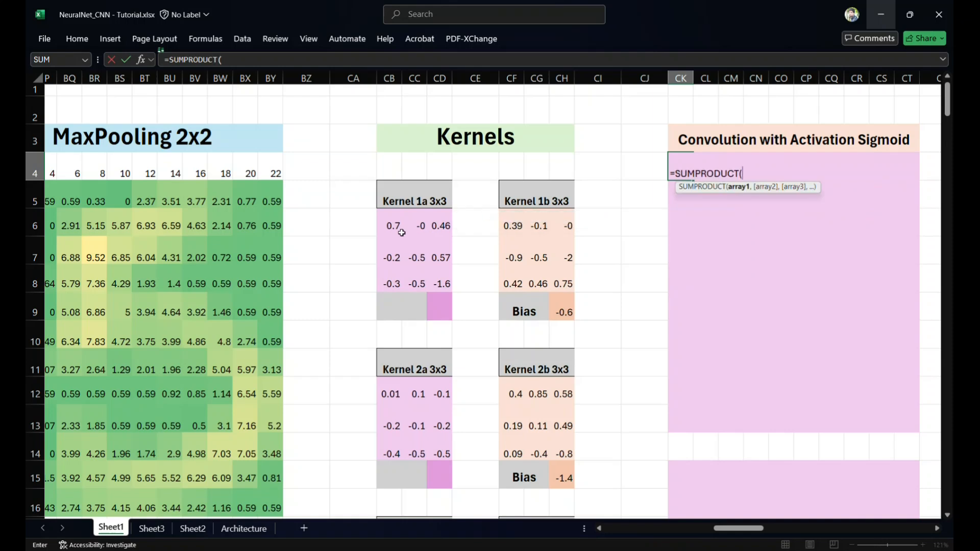
pyautogui.moveTo(393, 225); pyautogui.dragTo(435, 271)
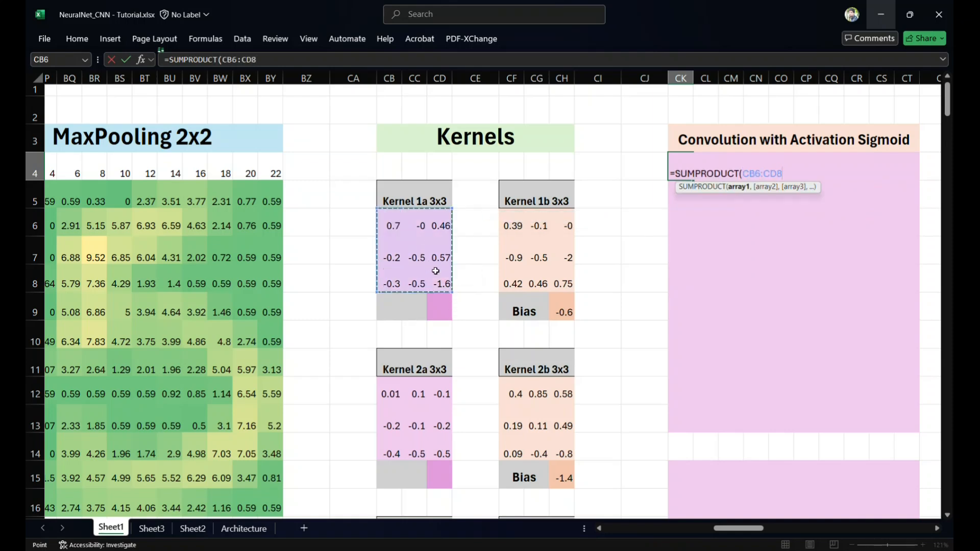
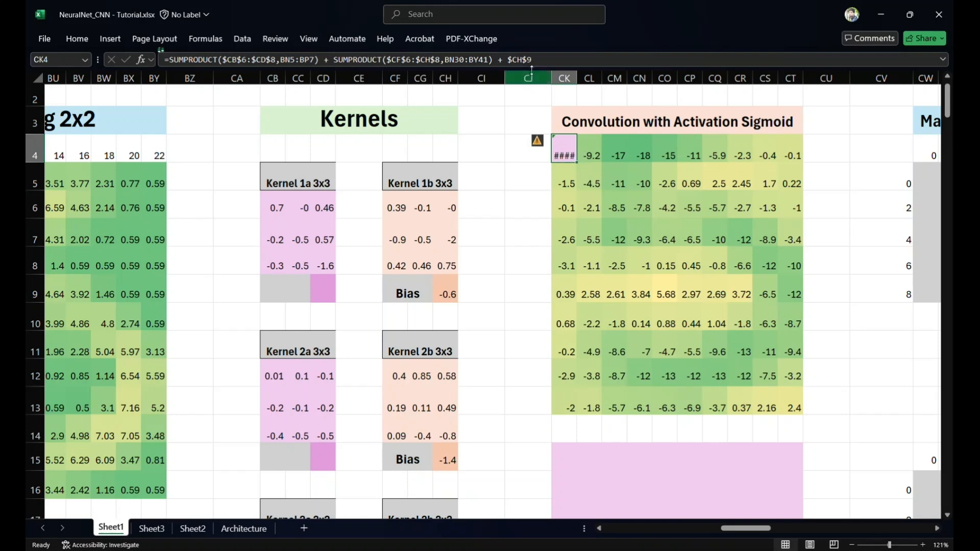
# Correct the second SUMPRODUCT in CK4 so Kernel 1b multiplies the 3x3 window BN30:BP32 of the lower MaxPooling grid
pyautogui.scroll(5, 350, 267)
pyautogui.scroll(1, 350, 268)
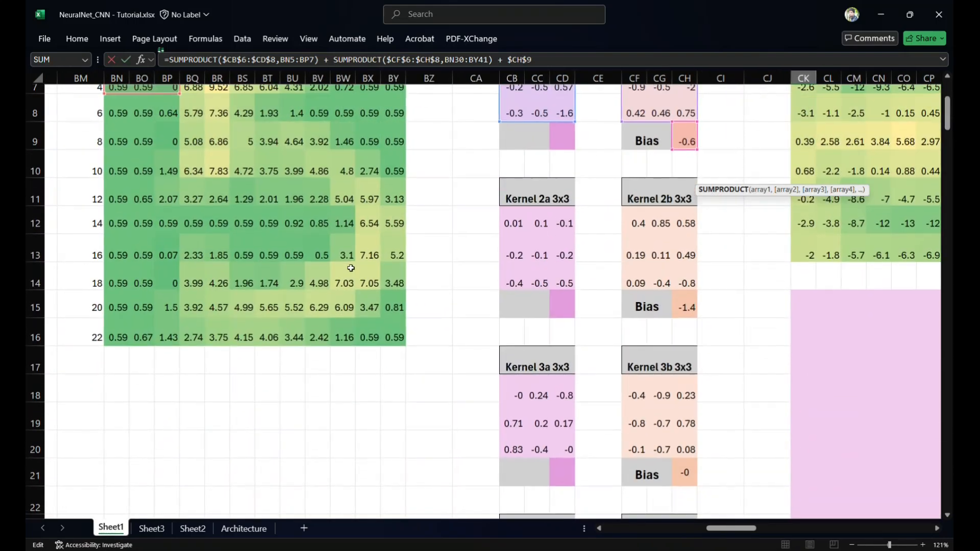
pyautogui.hscroll(2, 350, 268)
pyautogui.scroll(2, 350, 268)
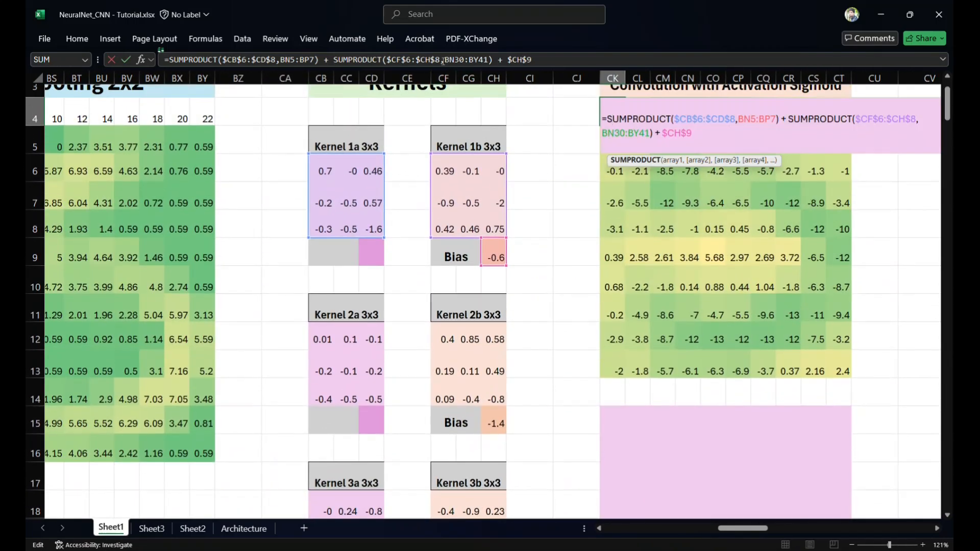
pyautogui.moveTo(442, 60); pyautogui.dragTo(386, 60)
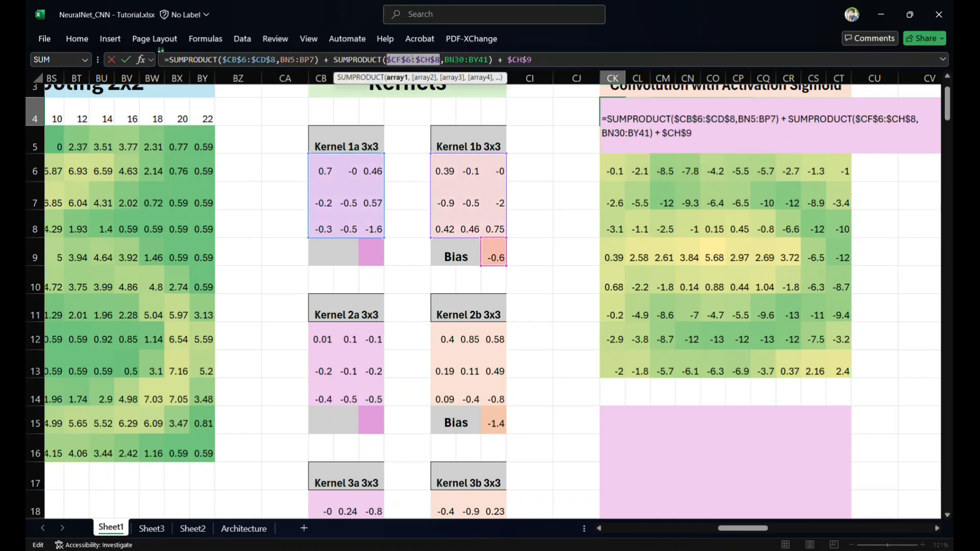
pyautogui.moveTo(484, 60); pyautogui.dragTo(454, 60)
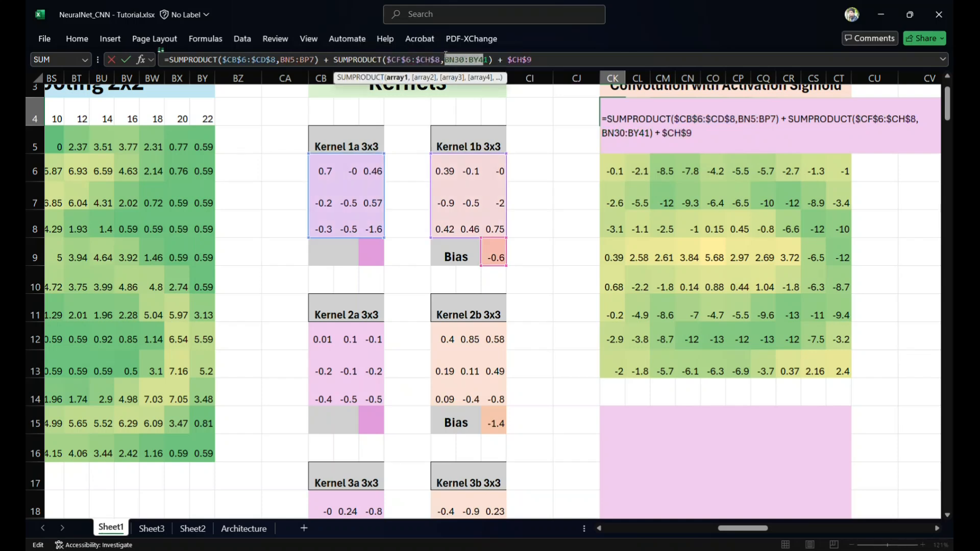
pyautogui.press('BackSpace')
pyautogui.press('Delete')
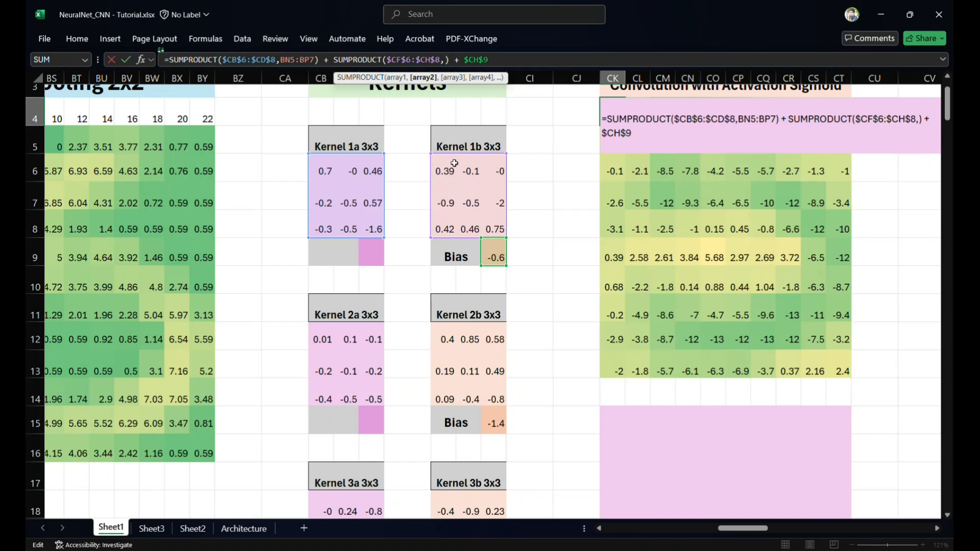
pyautogui.scroll(-7, 277, 275)
pyautogui.hscroll(-3, 277, 276)
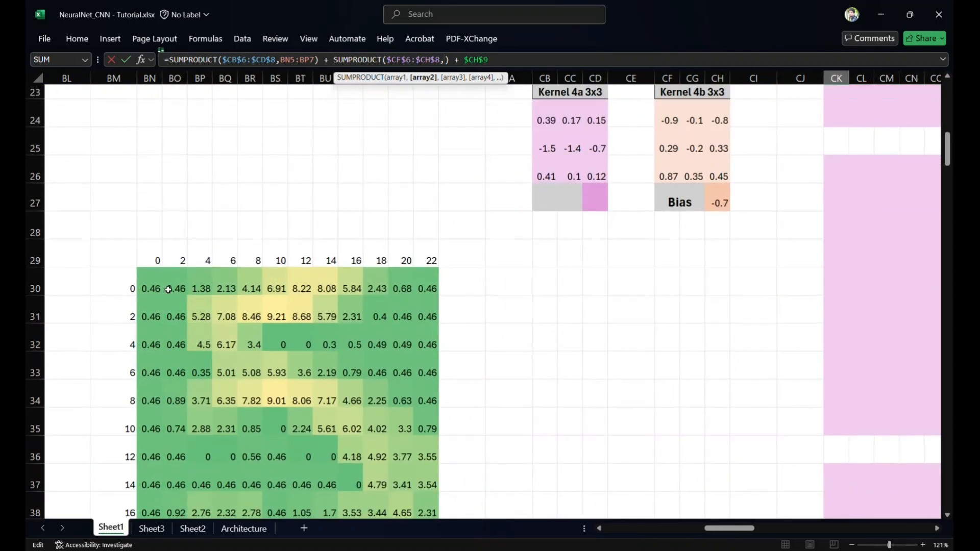
pyautogui.moveTo(153, 287); pyautogui.dragTo(200, 331)
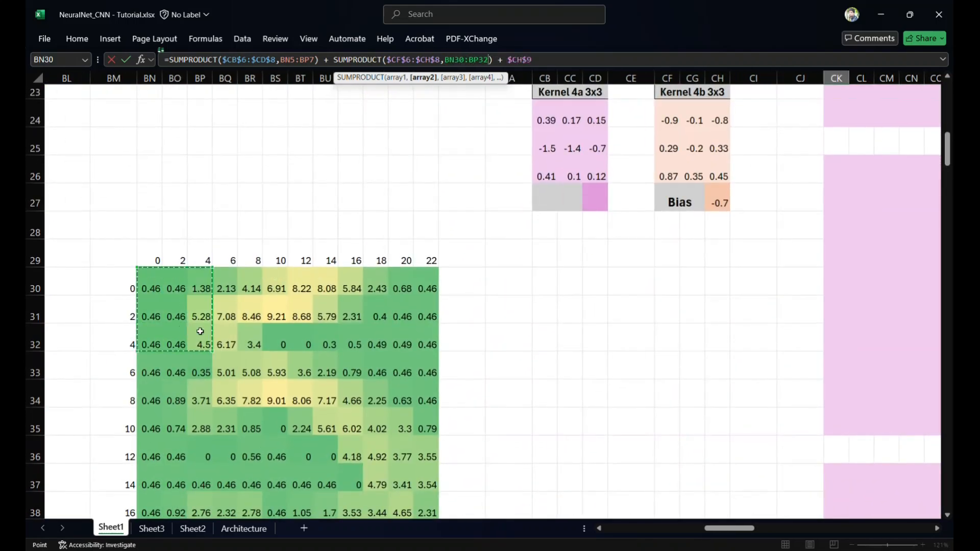
pyautogui.press('Escape')
# Fill the corrected CK4 formula down and across the whole convolution block CK4:CT13
pyautogui.scroll(2, 424, 322)
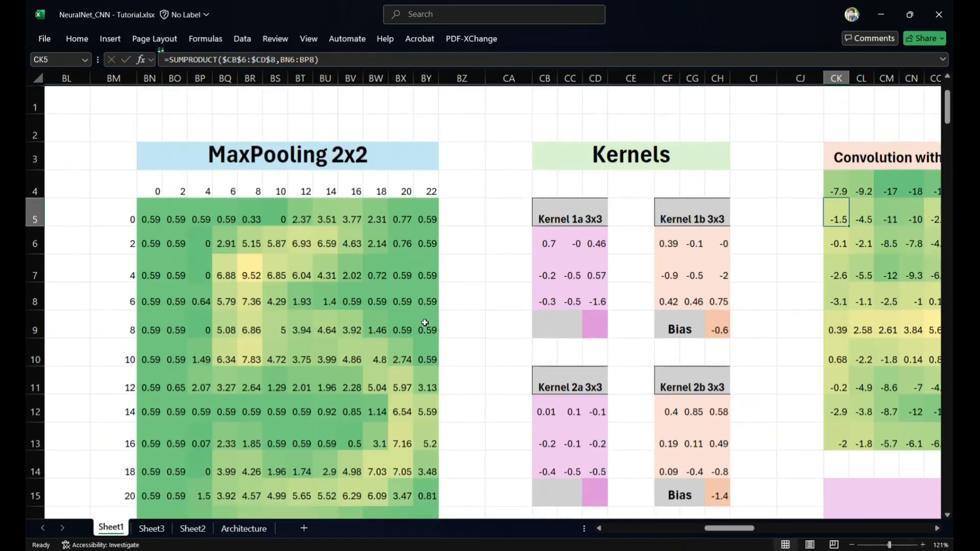
pyautogui.hscroll(3, 425, 323)
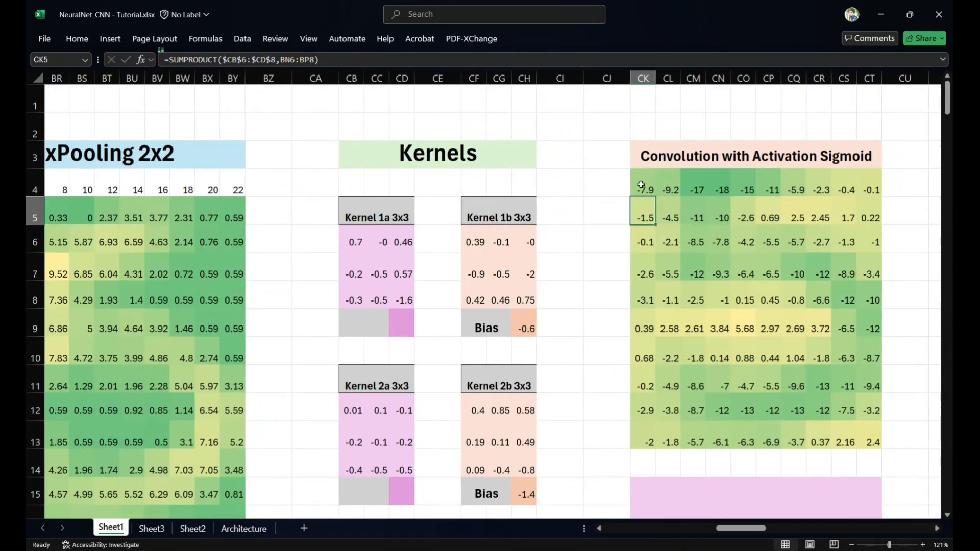
pyautogui.click(641, 185)
pyautogui.moveTo(655, 197); pyautogui.dragTo(754, 443)
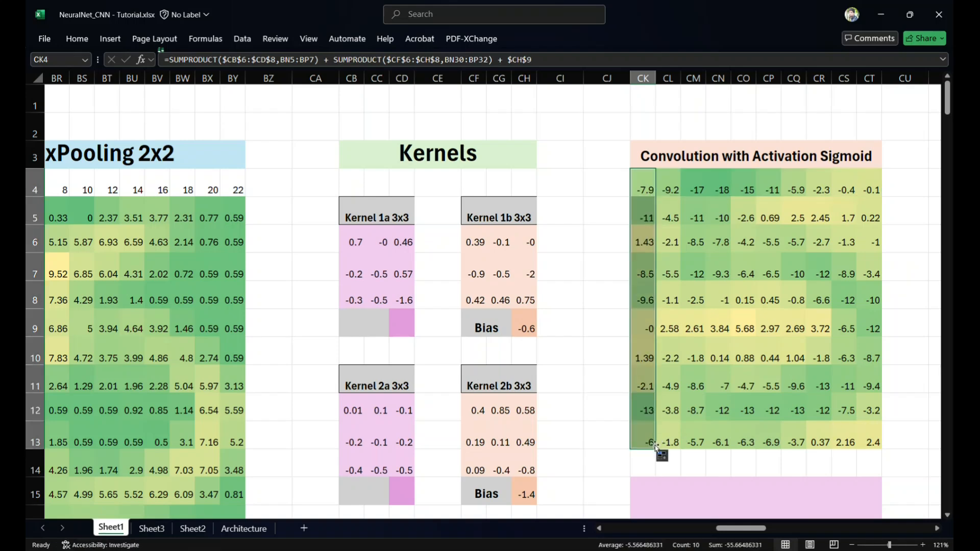
pyautogui.moveTo(655, 449); pyautogui.dragTo(875, 449)
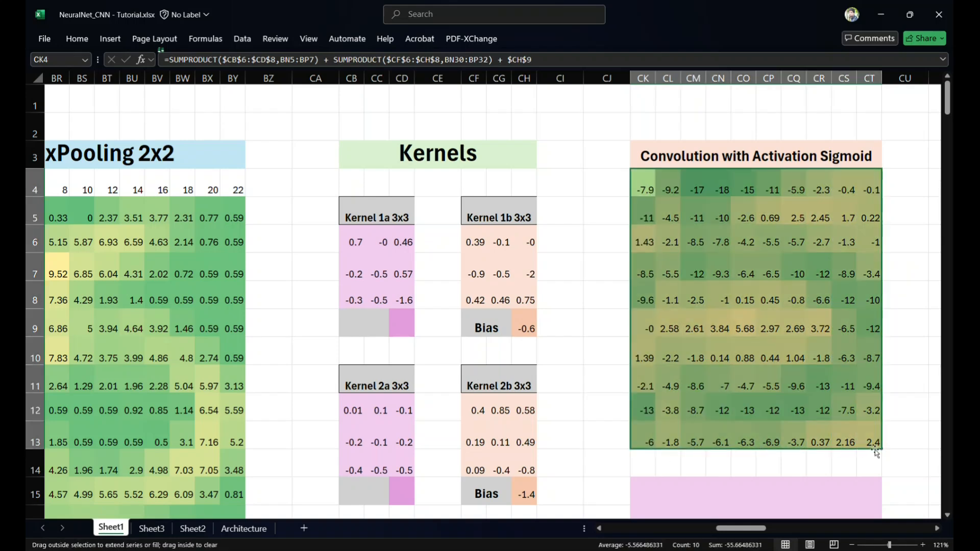
pyautogui.click(789, 329)
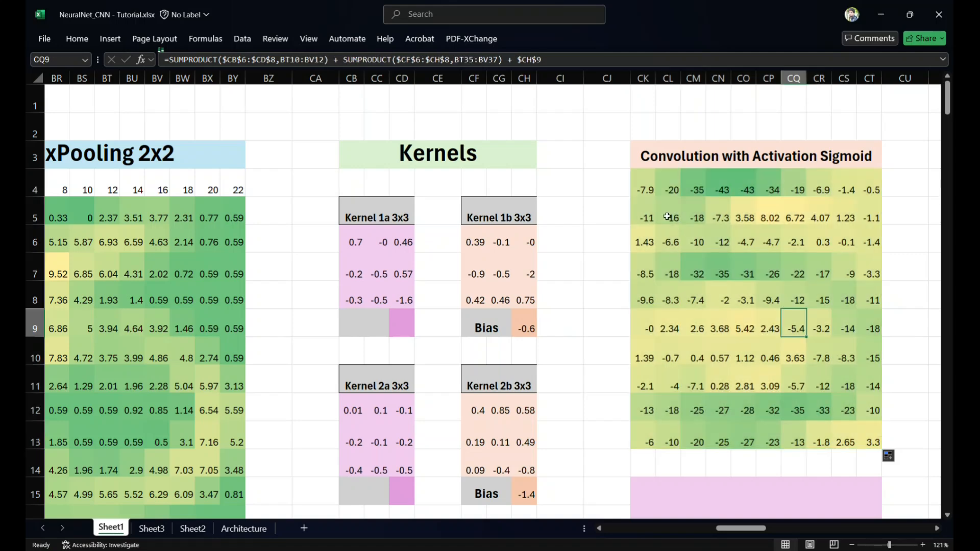
# Examine the CK4 formula, matching each SUMPRODUCT term to its MaxPooling window, kernel and the shared bias in CH9
pyautogui.doubleClick(644, 184)
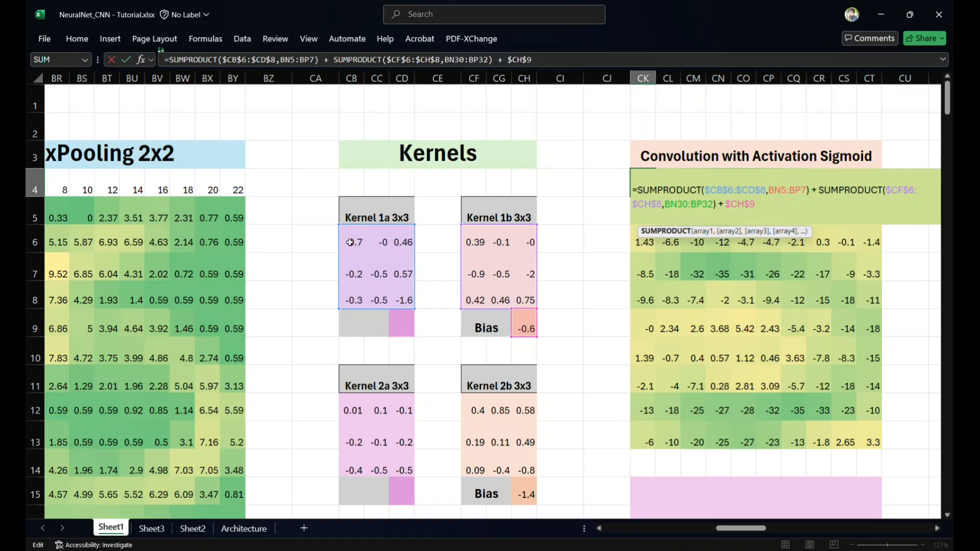
pyautogui.hscroll(-3, 306, 277)
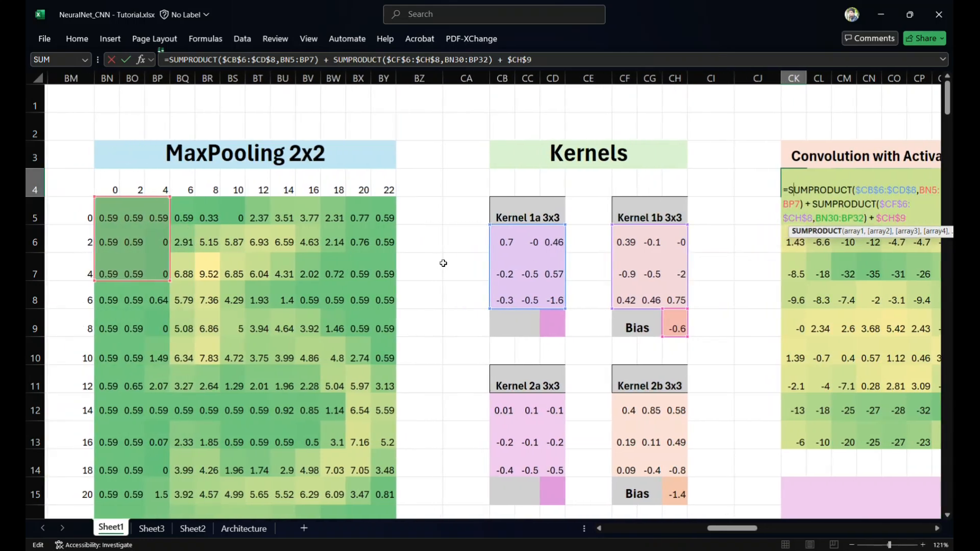
pyautogui.scroll(-3, 483, 373)
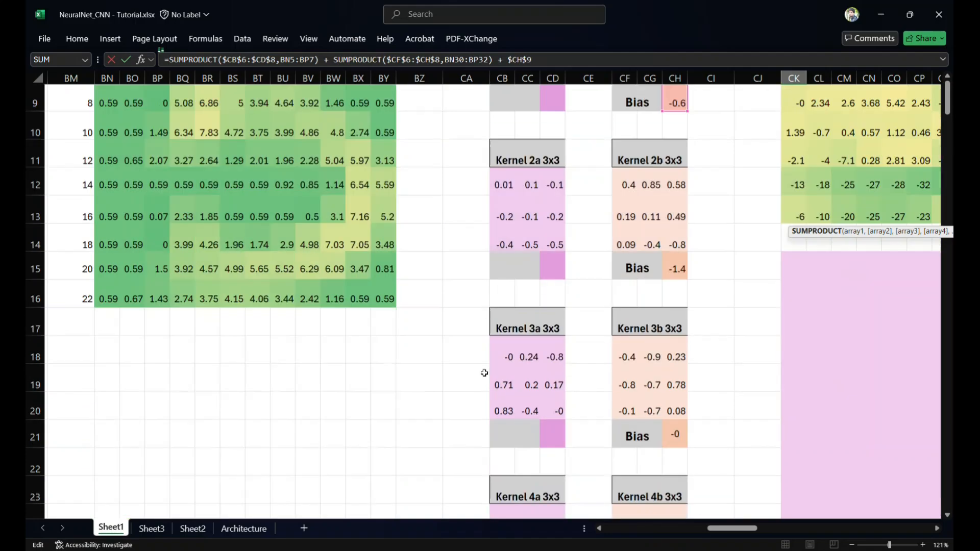
pyautogui.scroll(-5, 483, 373)
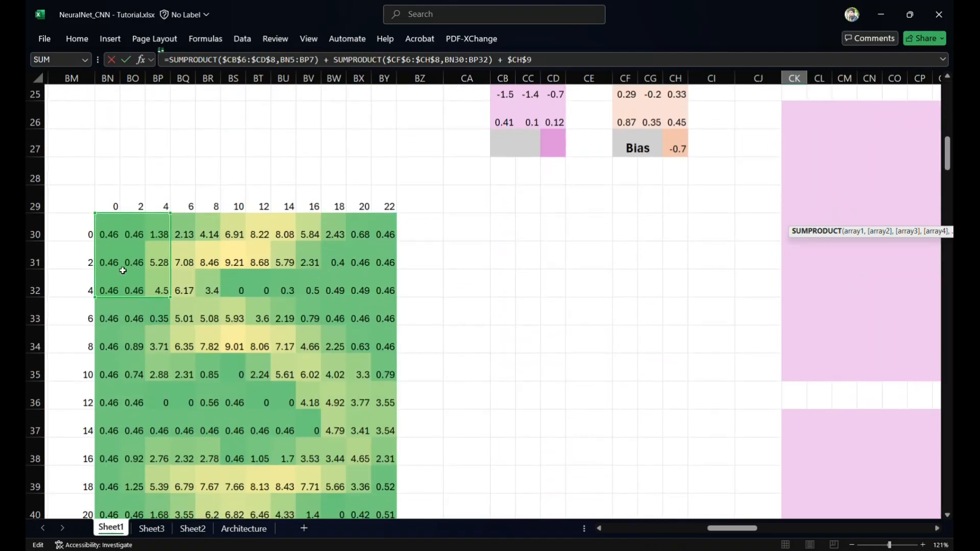
pyautogui.scroll(7, 545, 227)
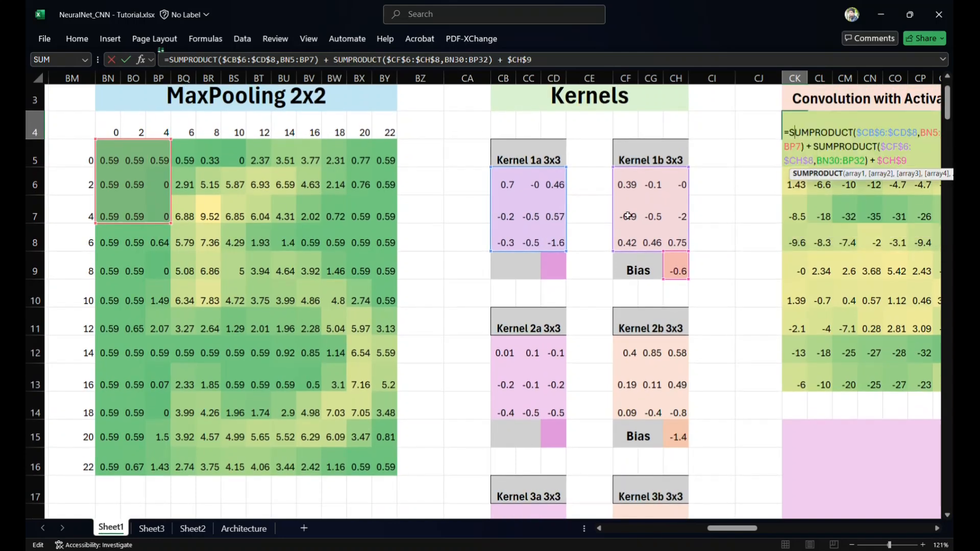
pyautogui.hscroll(3, 628, 216)
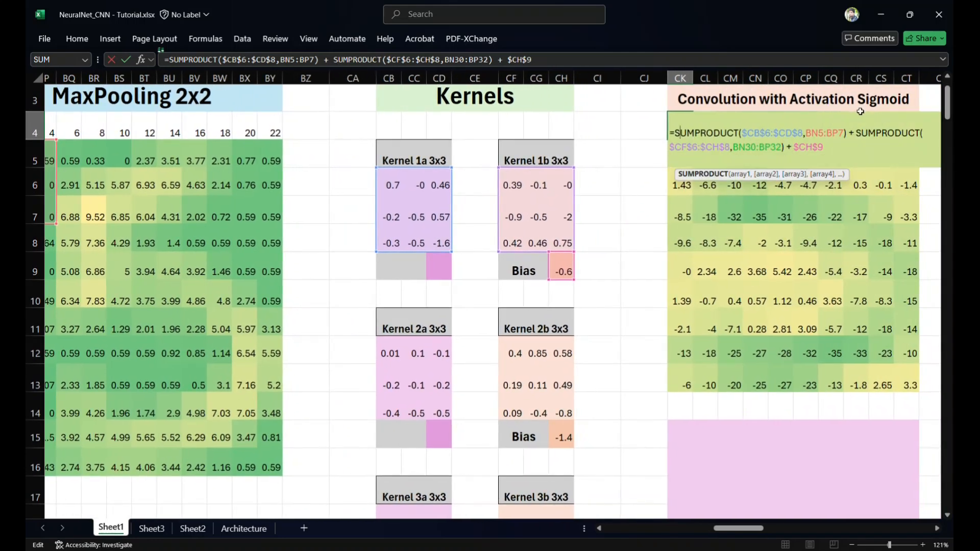
pyautogui.moveTo(848, 129); pyautogui.dragTo(670, 132)
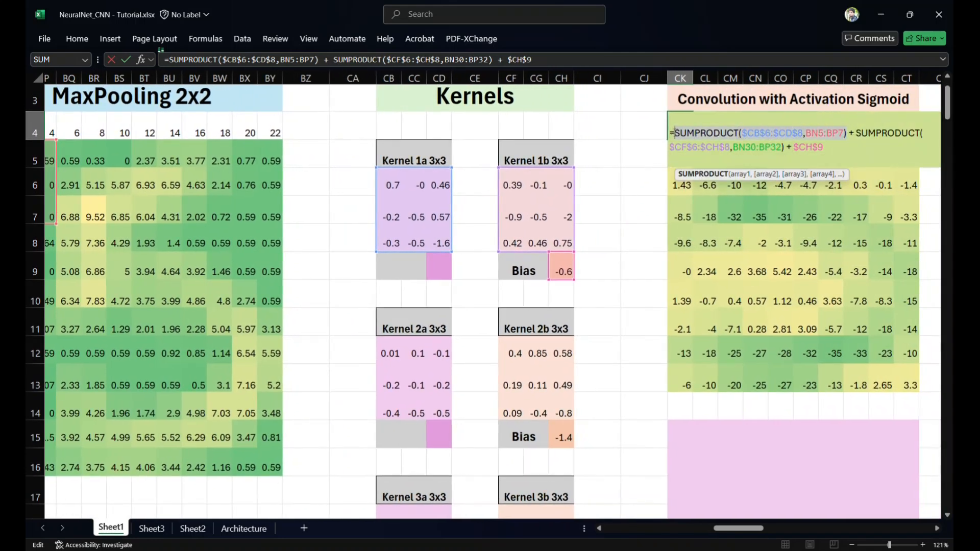
pyautogui.moveTo(848, 133); pyautogui.dragTo(781, 150)
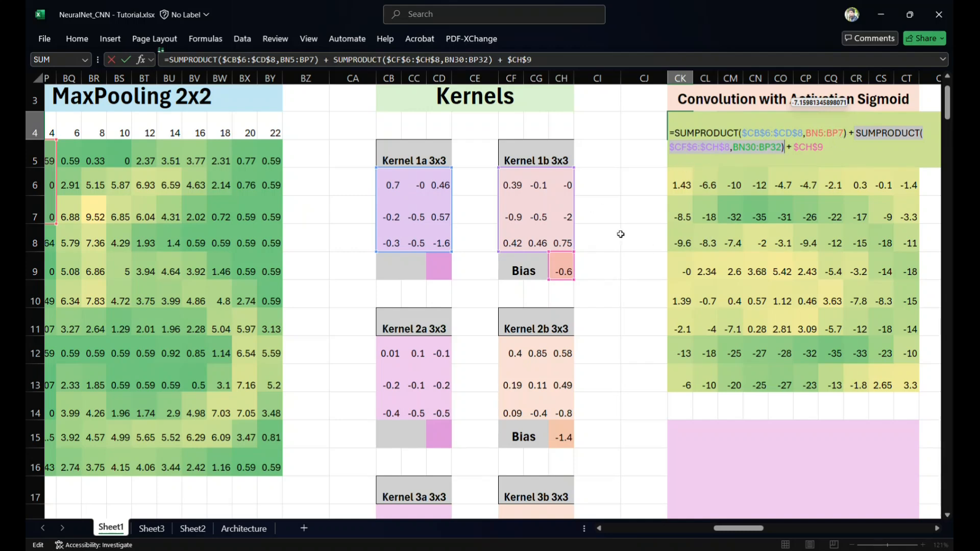
pyautogui.hscroll(2, 620, 234)
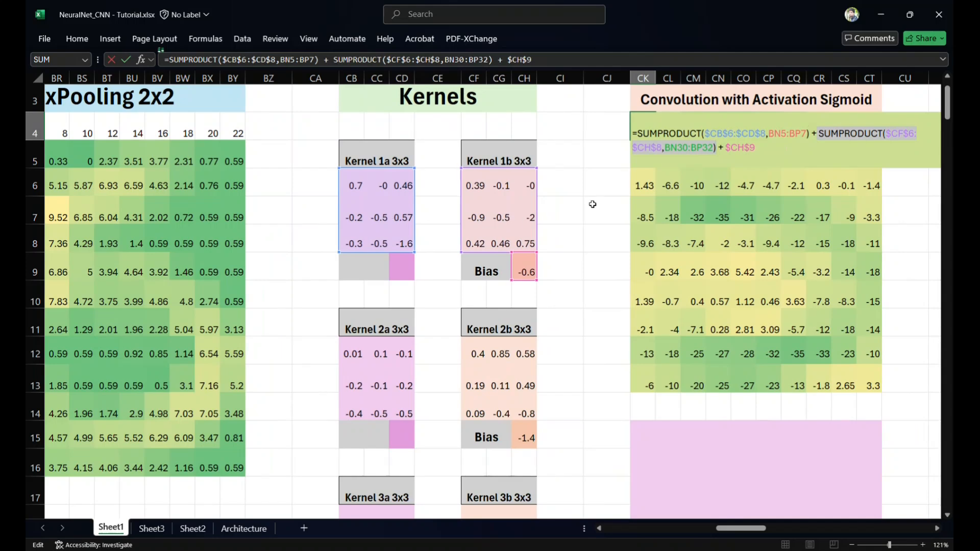
pyautogui.hotkey('ctrl', 'Return')
pyautogui.scroll(1, 588, 150)
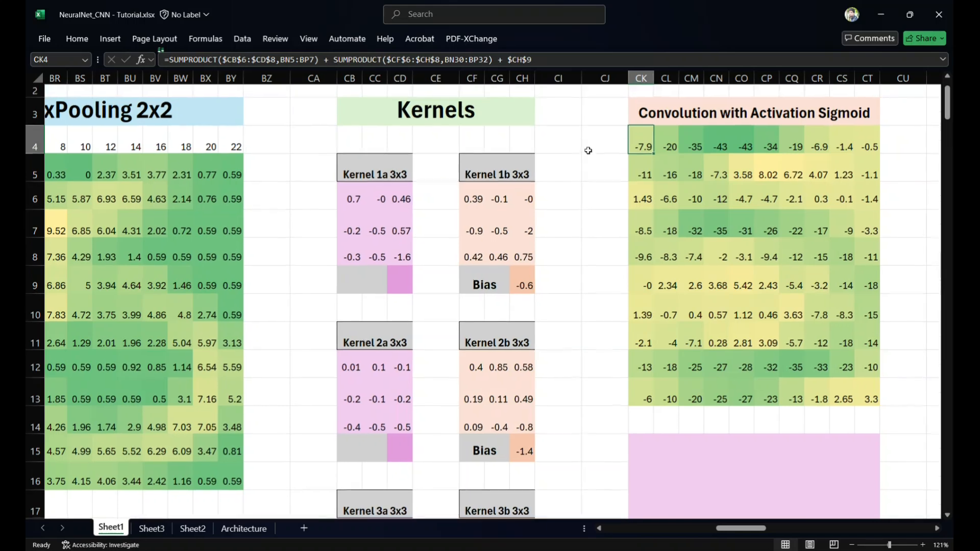
# Note the sigmoid expression 1/(1+exp(-x)) as text in CM1 above the convolution heading
pyautogui.click(837, 111)
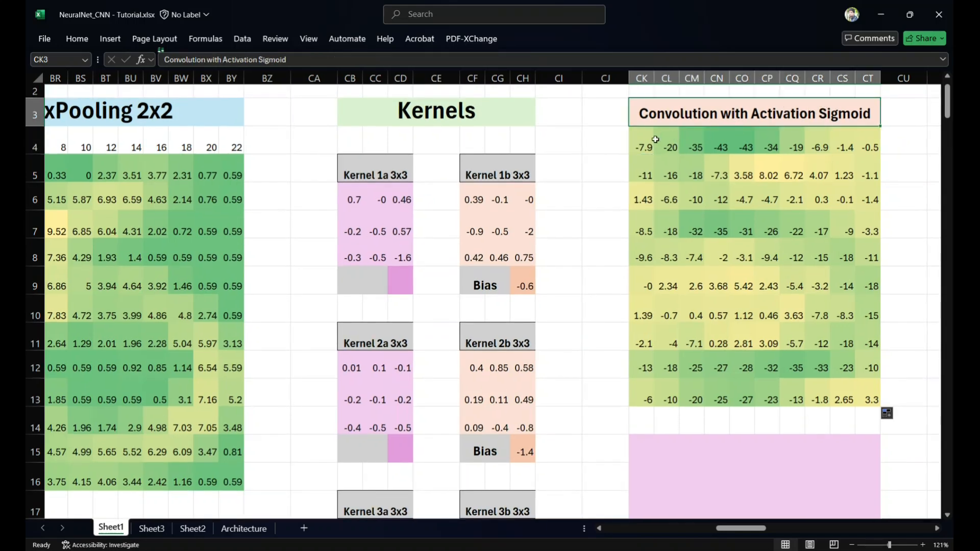
pyautogui.hscroll(3, 645, 141)
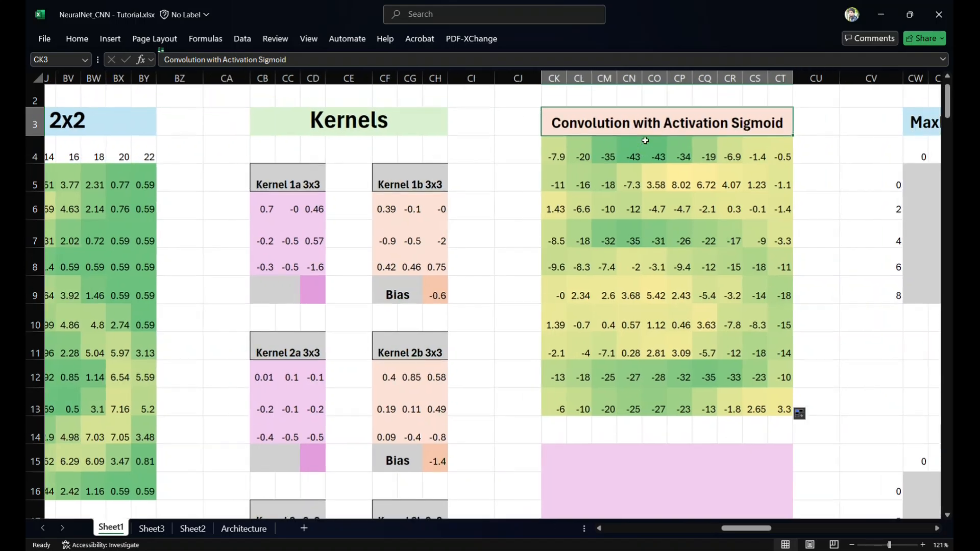
pyautogui.scroll(1, 645, 140)
pyautogui.click(612, 114)
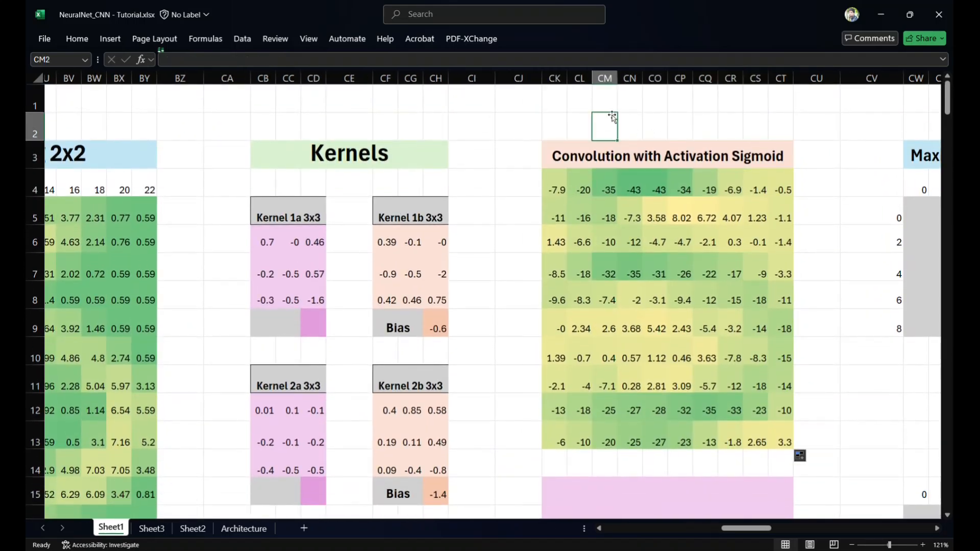
pyautogui.press('Up')
pyautogui.write('1')
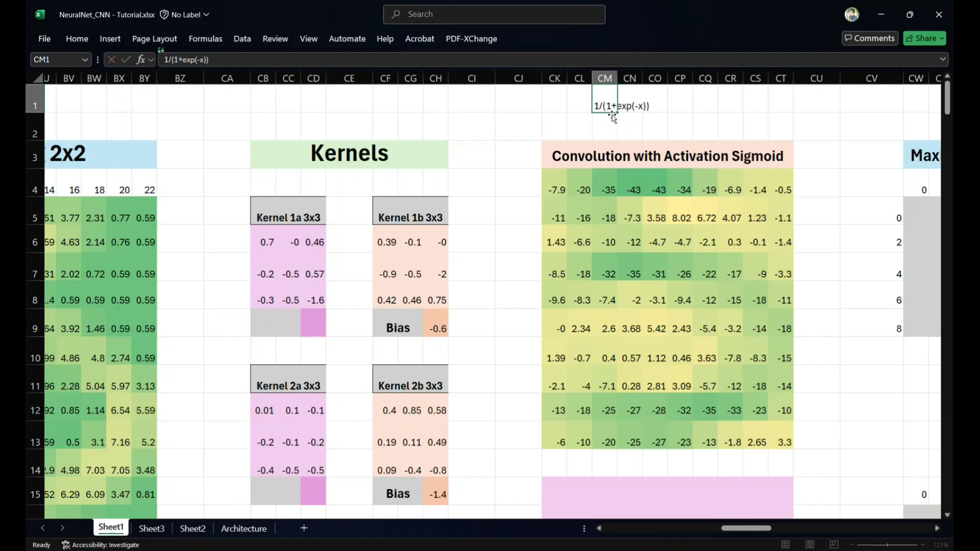
pyautogui.press('Return')
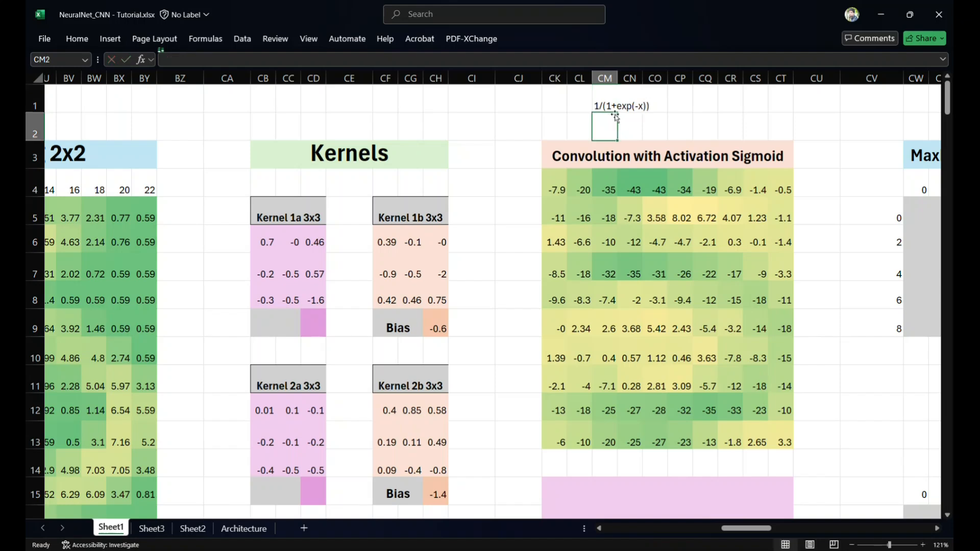
pyautogui.click(555, 193)
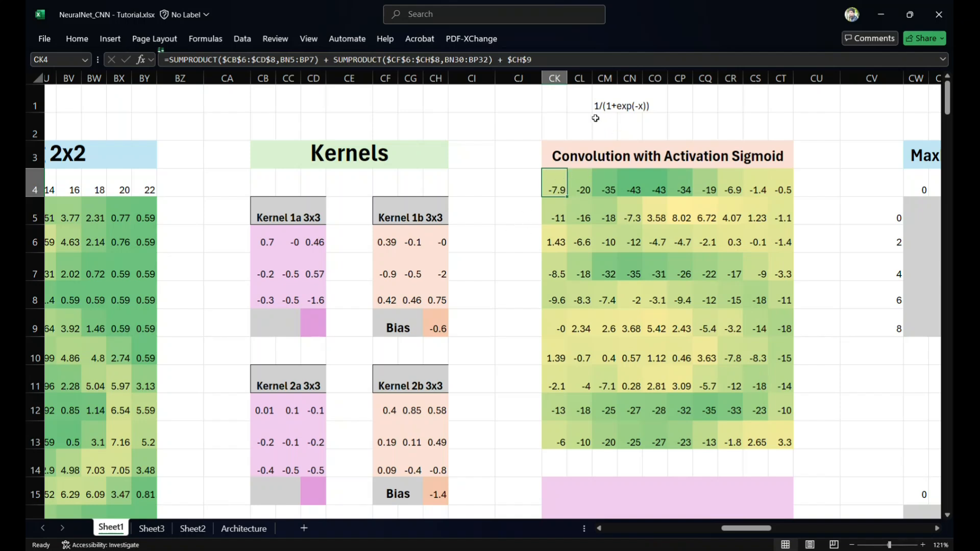
pyautogui.click(579, 182)
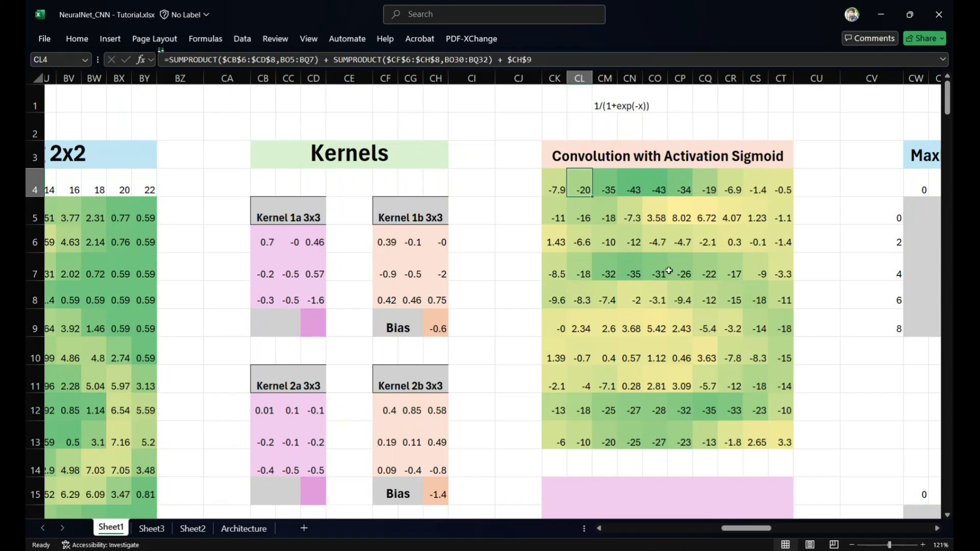
# Clear the sigmoid expression note from CM1 above the convolution heading
pyautogui.click(714, 357)
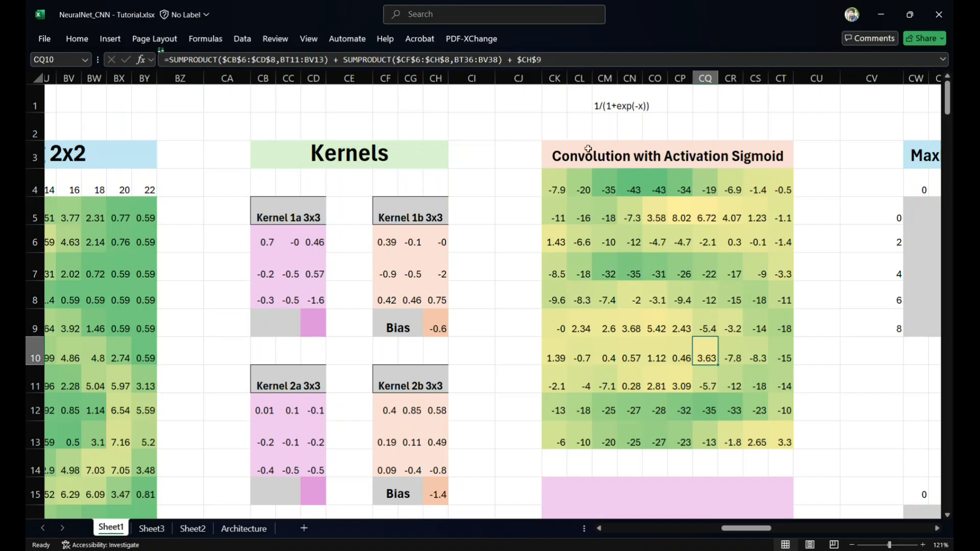
pyautogui.click(607, 106)
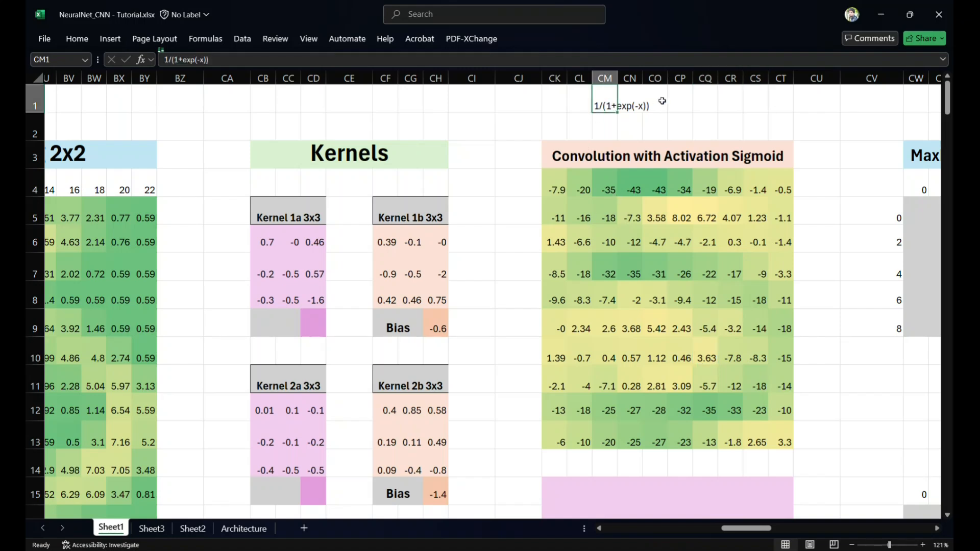
pyautogui.press('Delete')
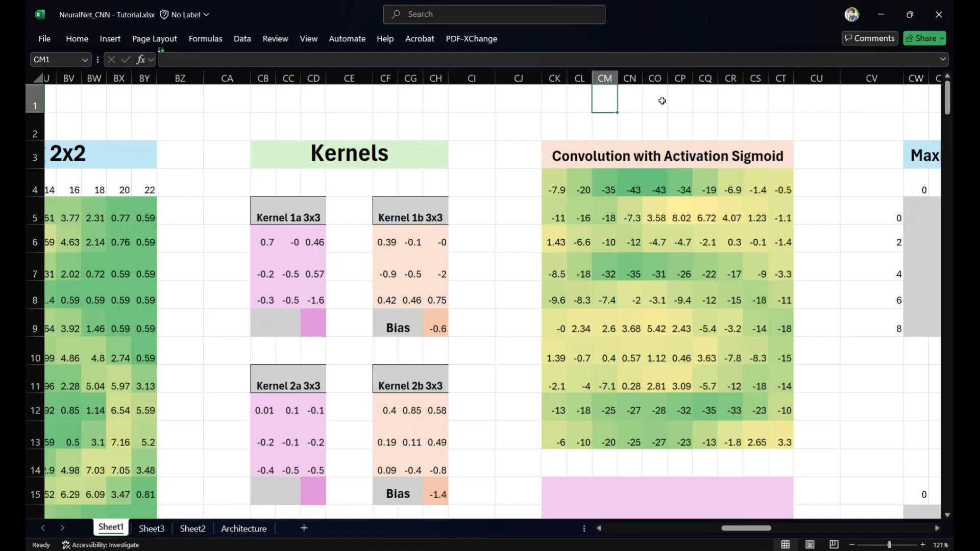
# Wrap the CK4 convolution formula in the sigmoid form 1 / (1 + EXP(...)), enclosing the SUMPRODUCT sum and bias with a -1 factor
pyautogui.click(557, 188)
pyautogui.click(171, 59)
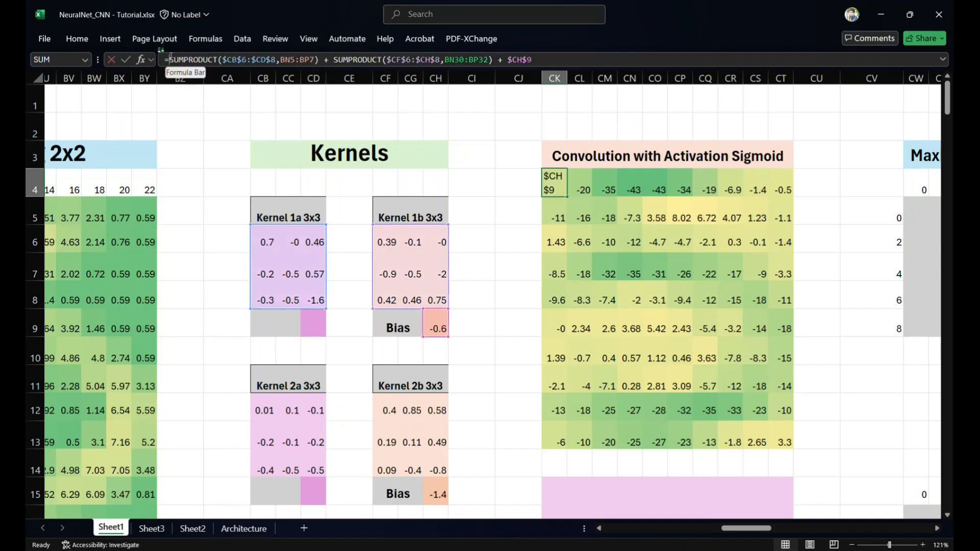
pyautogui.hotkey('shift', 'End')
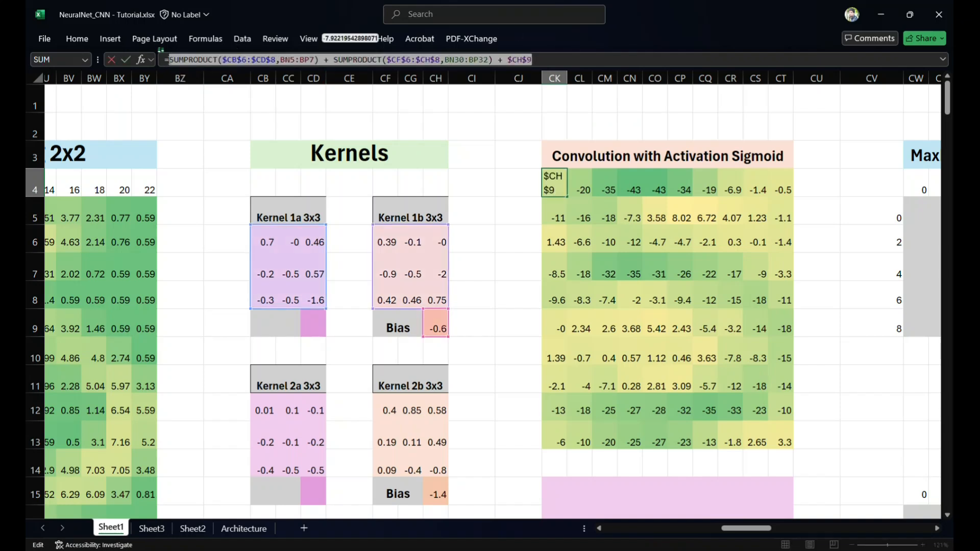
pyautogui.press('Left')
pyautogui.write('1 / ')
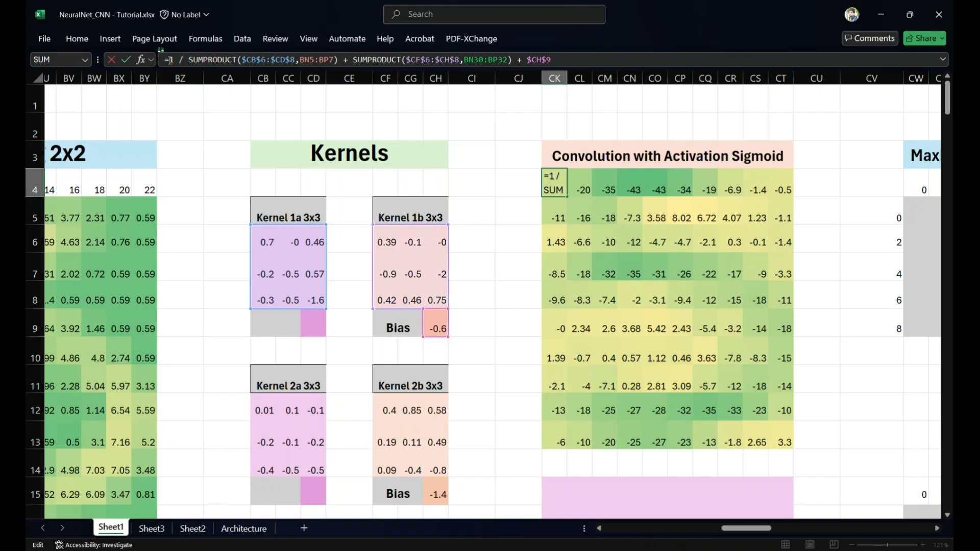
pyautogui.write('(1 + ')
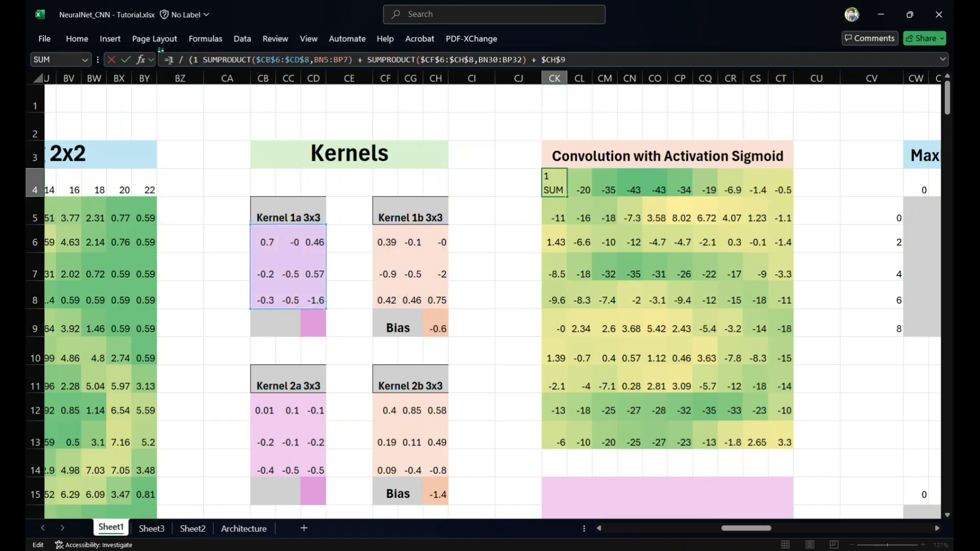
pyautogui.write('EXP')
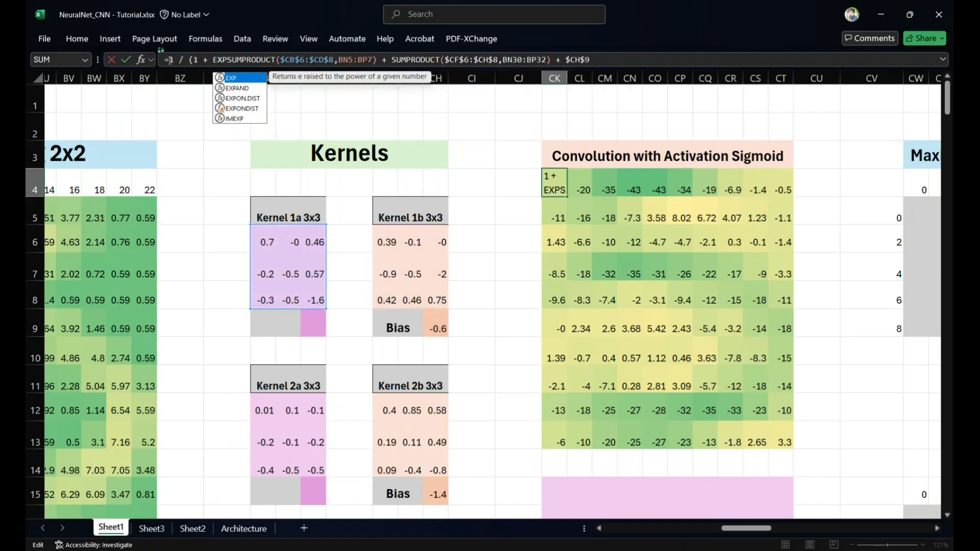
pyautogui.write('(')
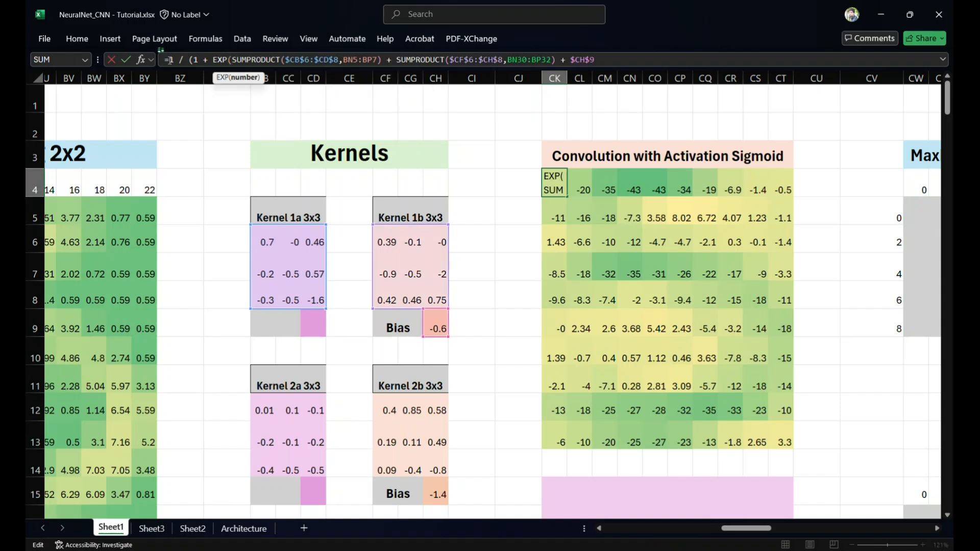
pyautogui.write('*-1 (')
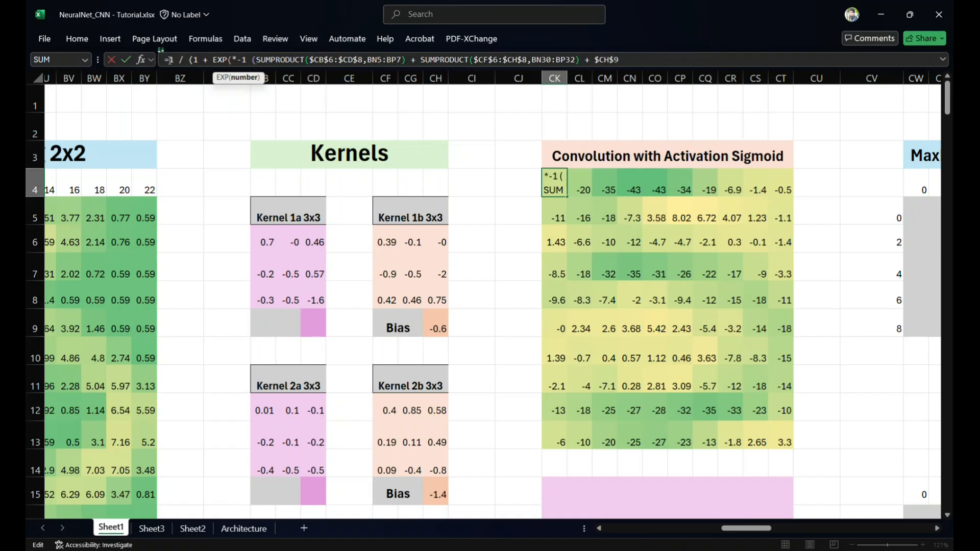
pyautogui.press('End')
pyautogui.write(')')
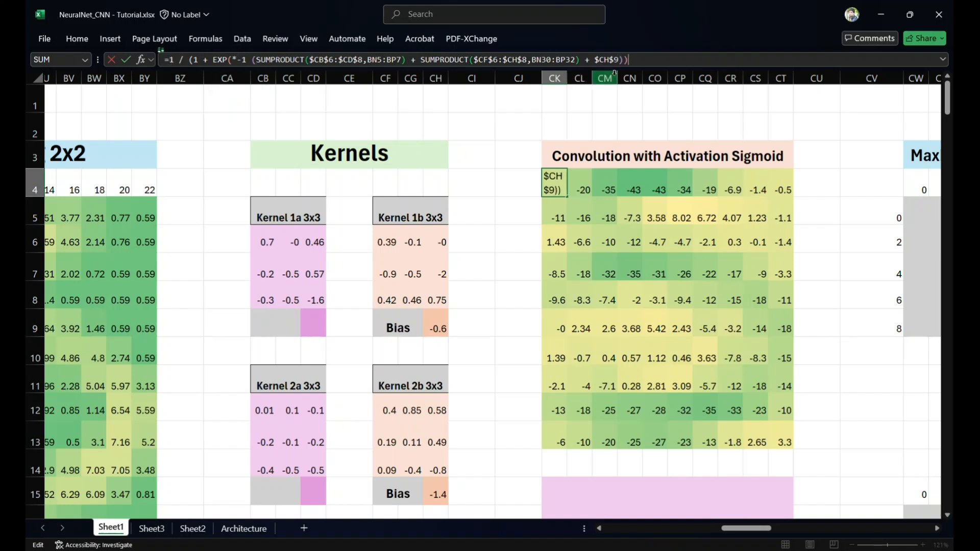
# Move the multiplication sign in CK4 so the exponent reads -1 * (sum of SUMPRODUCTs + bias), and commit the formula
pyautogui.click(236, 60)
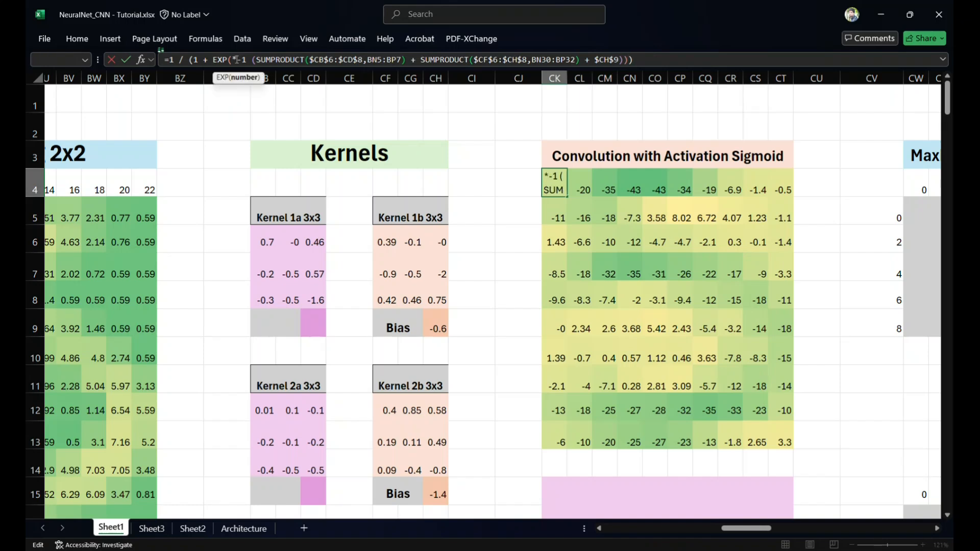
pyautogui.press('Delete')
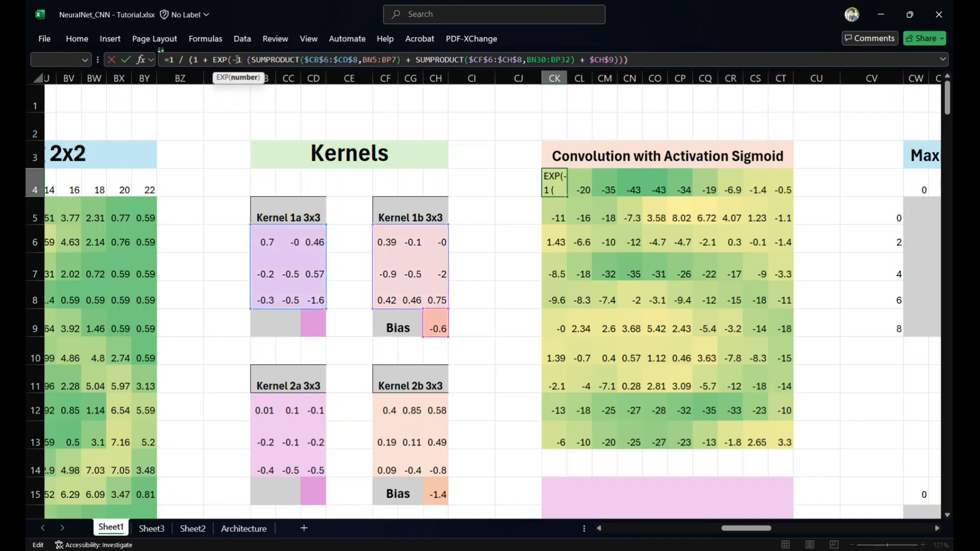
pyautogui.write('*')
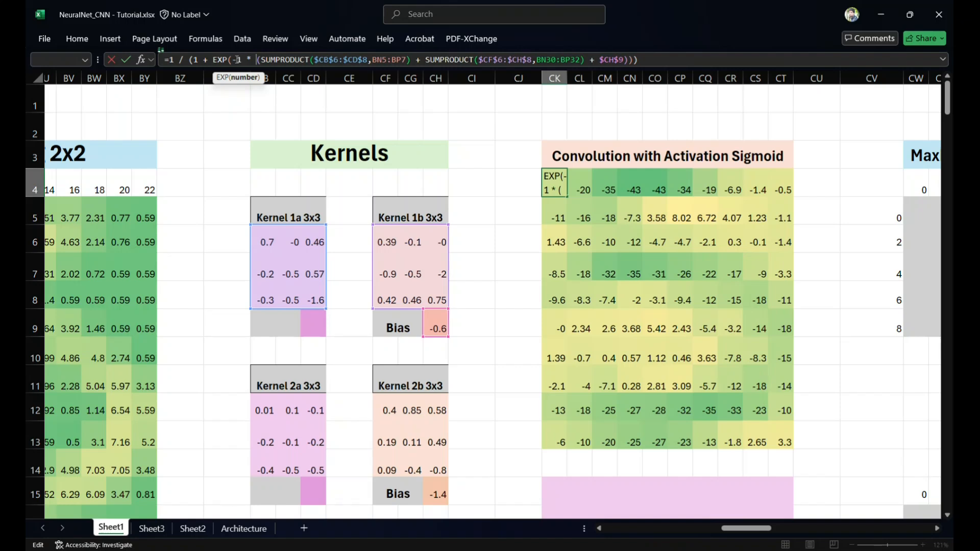
pyautogui.press('Return')
# Fill the CK4 sigmoid formula down and across the whole first convolution block CK4:CT13
pyautogui.click(547, 178)
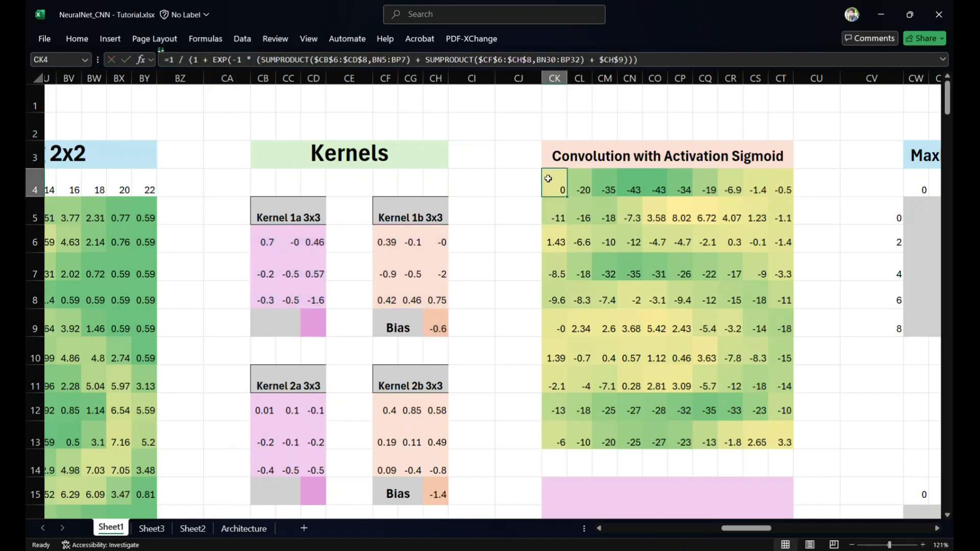
pyautogui.moveTo(568, 195); pyautogui.dragTo(781, 439)
pyautogui.keyDown('ctrl'); pyautogui.scroll(-4, 662, 356); pyautogui.keyUp('ctrl')
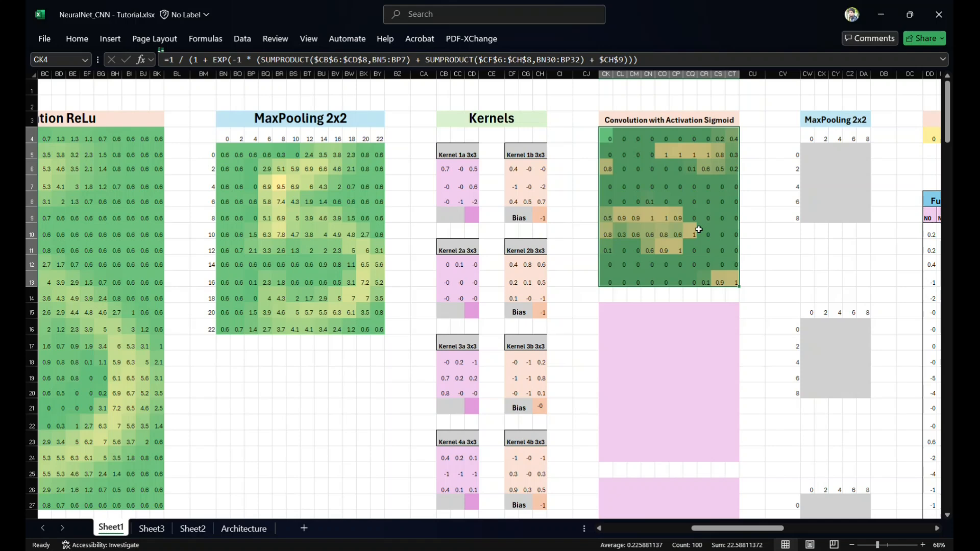
pyautogui.click(658, 250)
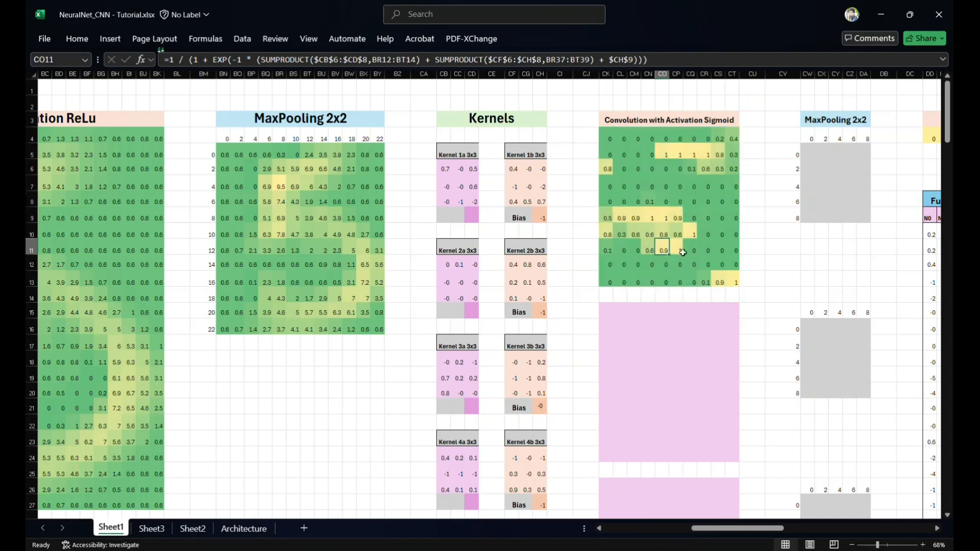
# Look over the three remaining convolution blocks below the first sigmoid-activated one
pyautogui.scroll(-2, 643, 296)
pyautogui.click(644, 298)
pyautogui.scroll(-3, 645, 296)
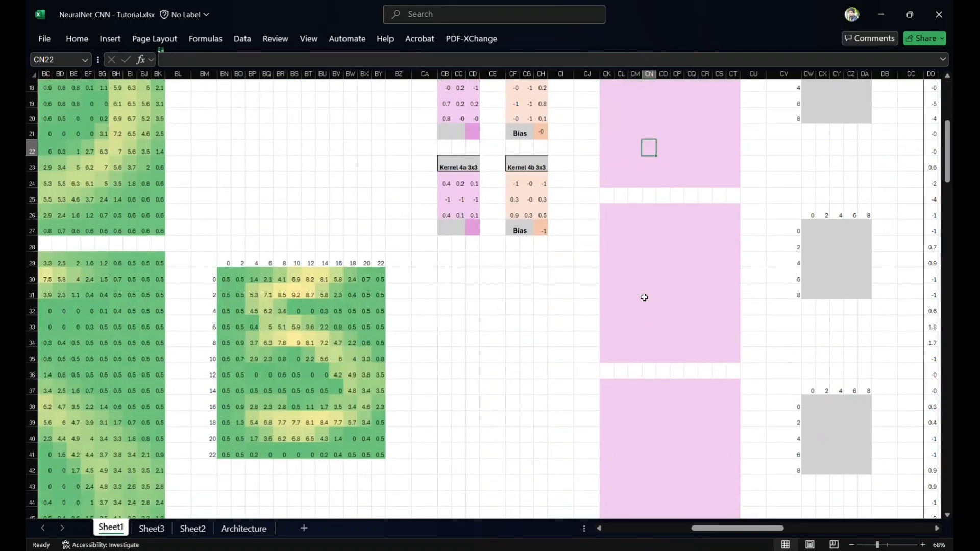
pyautogui.click(646, 291)
pyautogui.scroll(4, 649, 270)
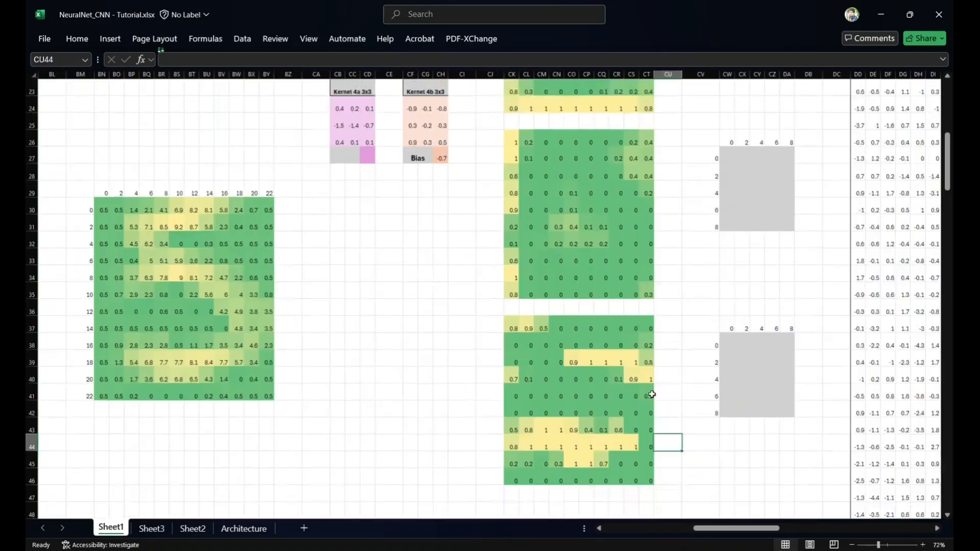
pyautogui.scroll(7, 652, 394)
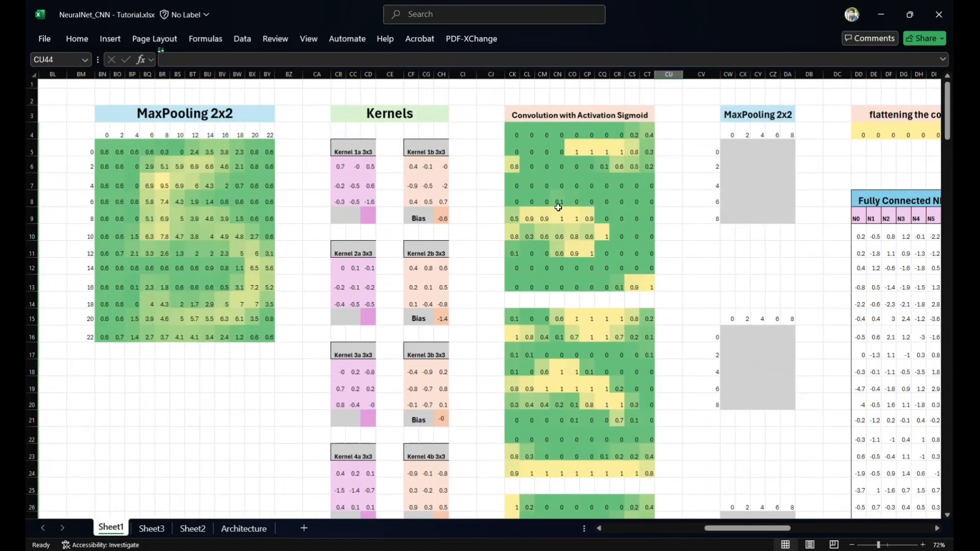
# Examine the sigmoid formulas in all four convolution blocks, matching each block to its own kernel pair and bias
pyautogui.click(615, 112)
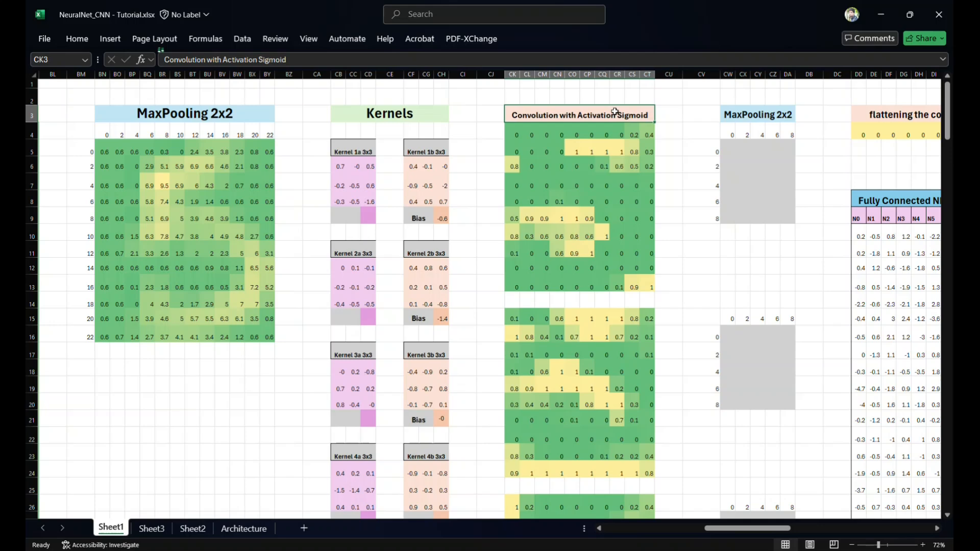
pyautogui.click(513, 149)
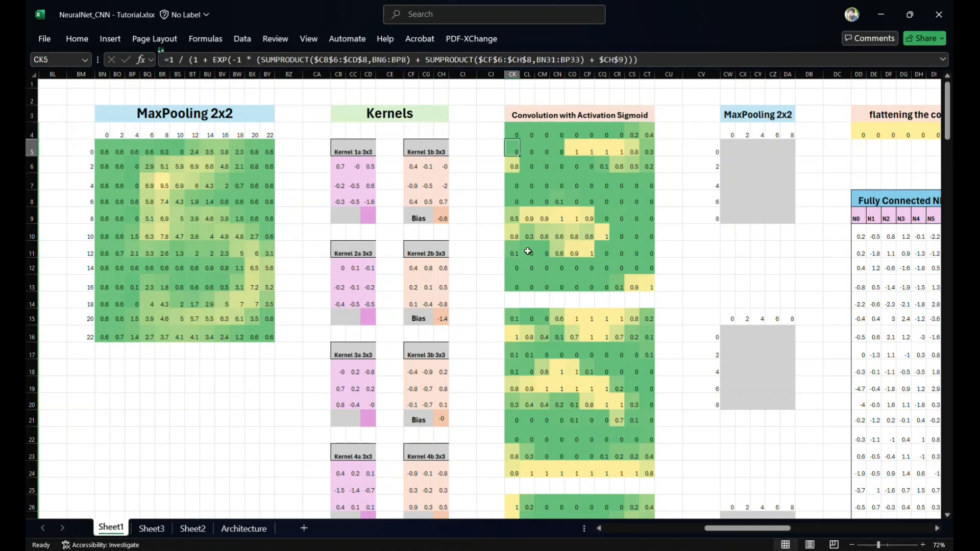
pyautogui.scroll(-3, 432, 265)
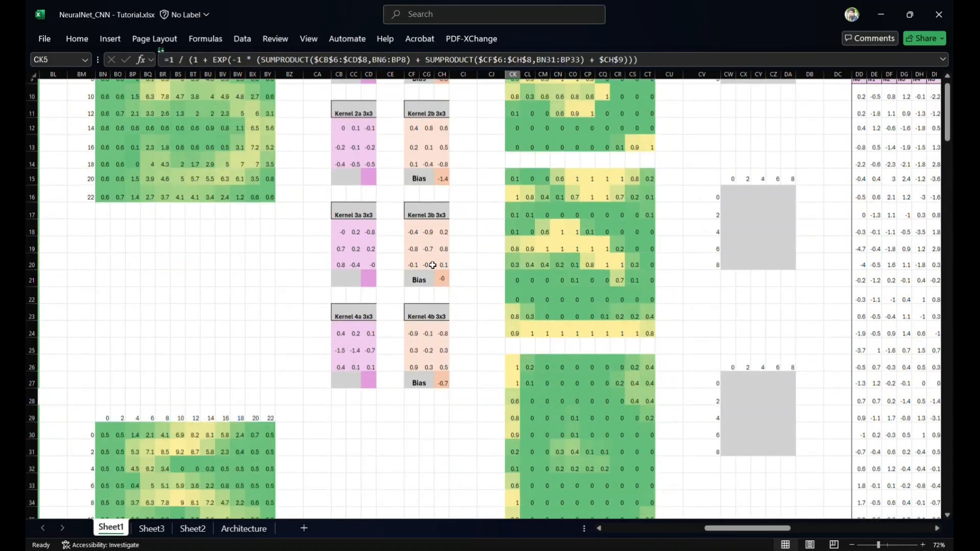
pyautogui.scroll(3, 536, 197)
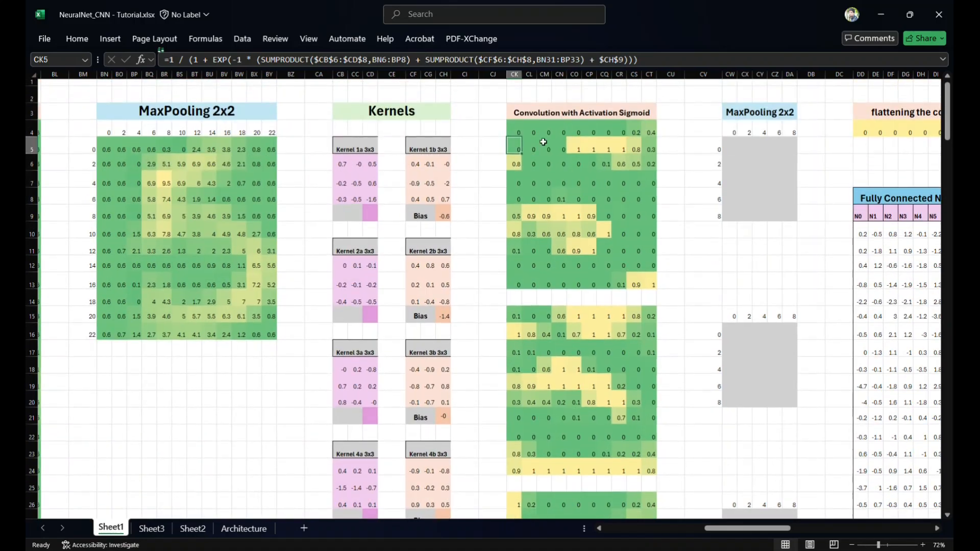
pyautogui.click(543, 152)
pyautogui.scroll(-3, 543, 152)
pyautogui.click(551, 197)
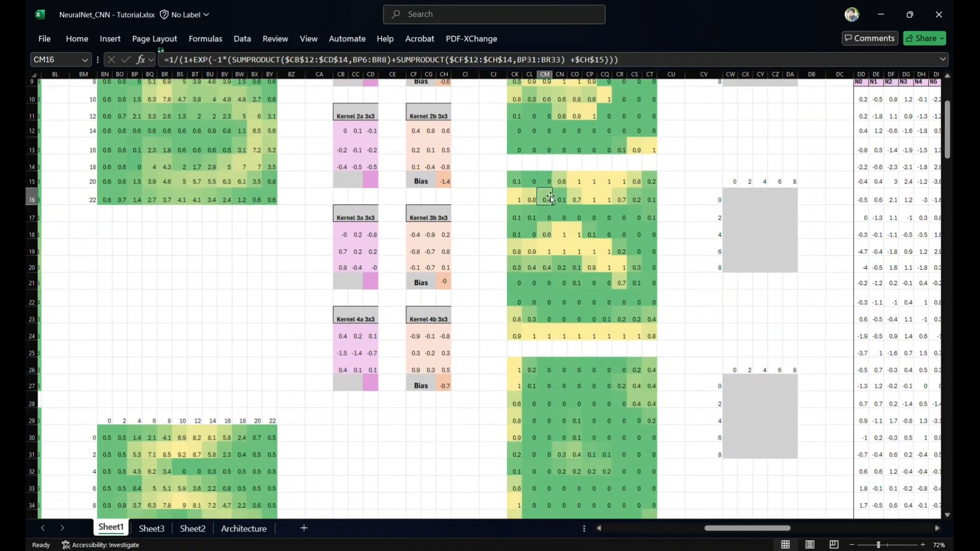
pyautogui.scroll(-4, 551, 198)
pyautogui.click(551, 197)
pyautogui.scroll(-4, 551, 199)
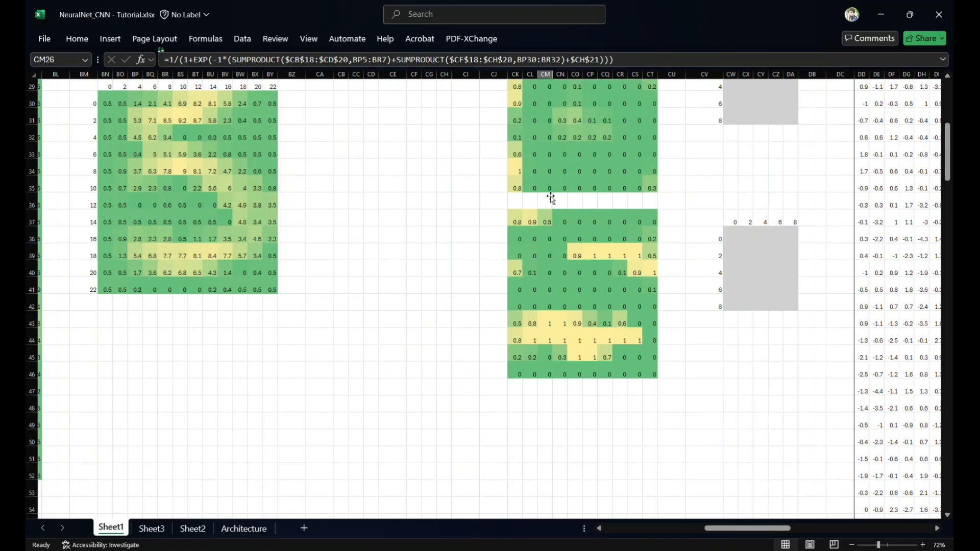
pyautogui.click(561, 232)
pyautogui.scroll(10, 560, 232)
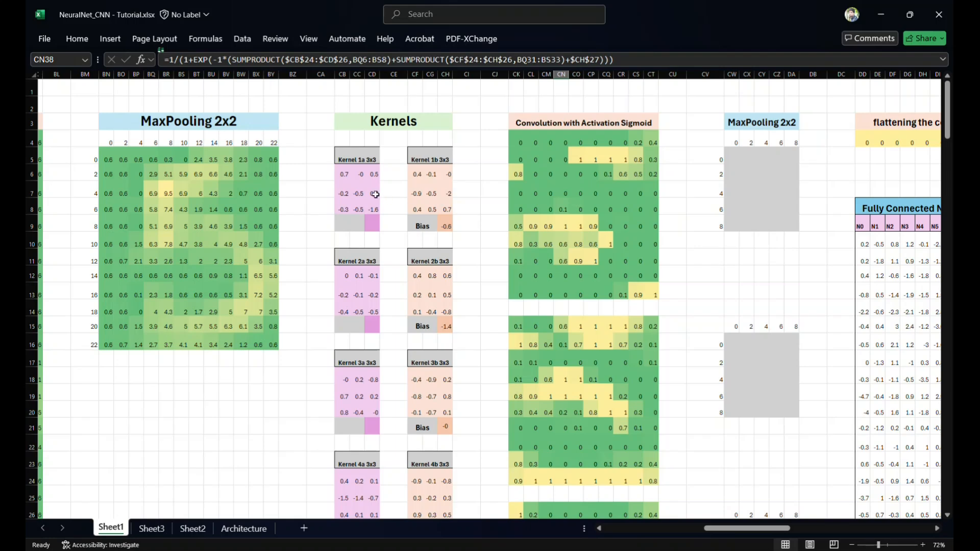
# Review how Kernels 1a and 1b and the MaxPooling 2x2 grids feed the sigmoid convolution blocks
pyautogui.click(355, 194)
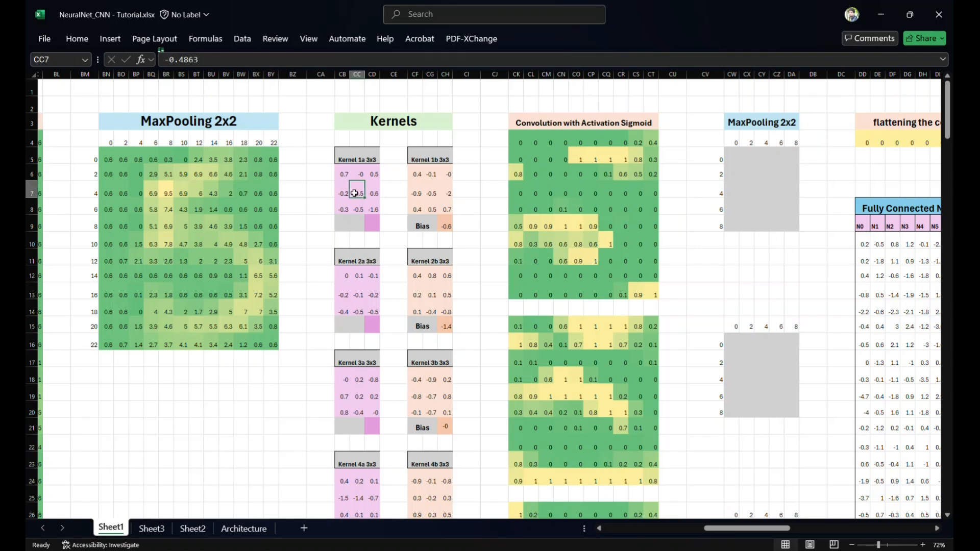
pyautogui.click(416, 205)
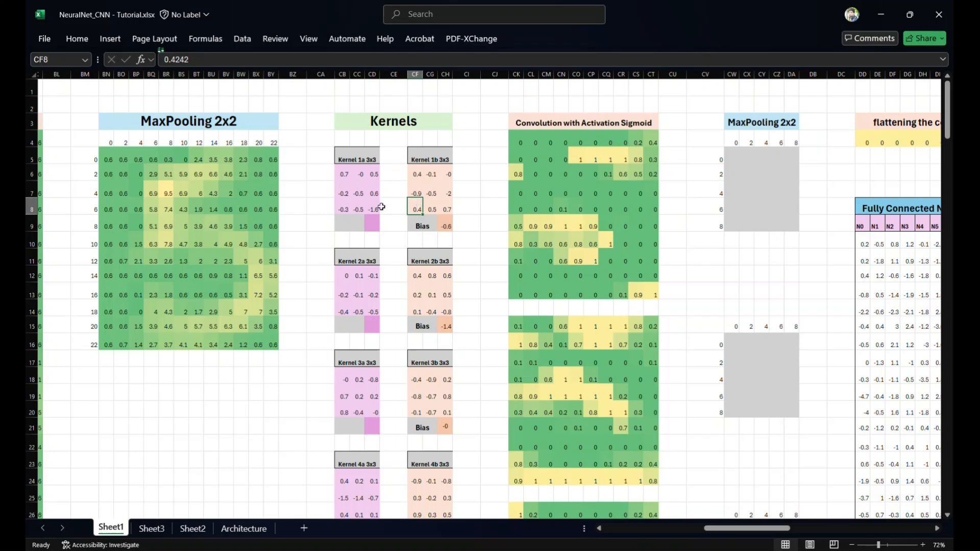
pyautogui.scroll(-1, 328, 170)
pyautogui.click(197, 164)
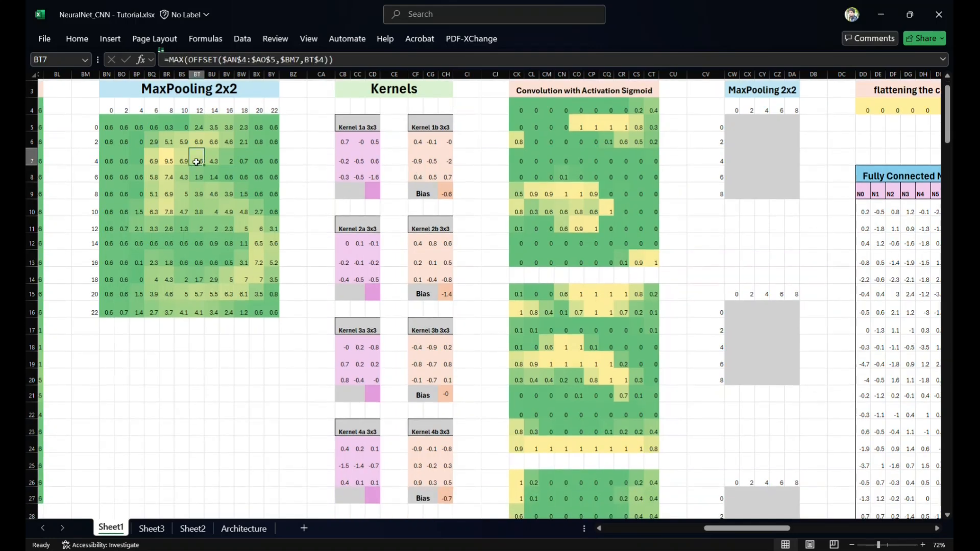
pyautogui.scroll(-3, 197, 161)
pyautogui.scroll(4, 196, 162)
pyautogui.keyDown('ctrl'); pyautogui.scroll(-3, 485, 232); pyautogui.keyUp('ctrl')
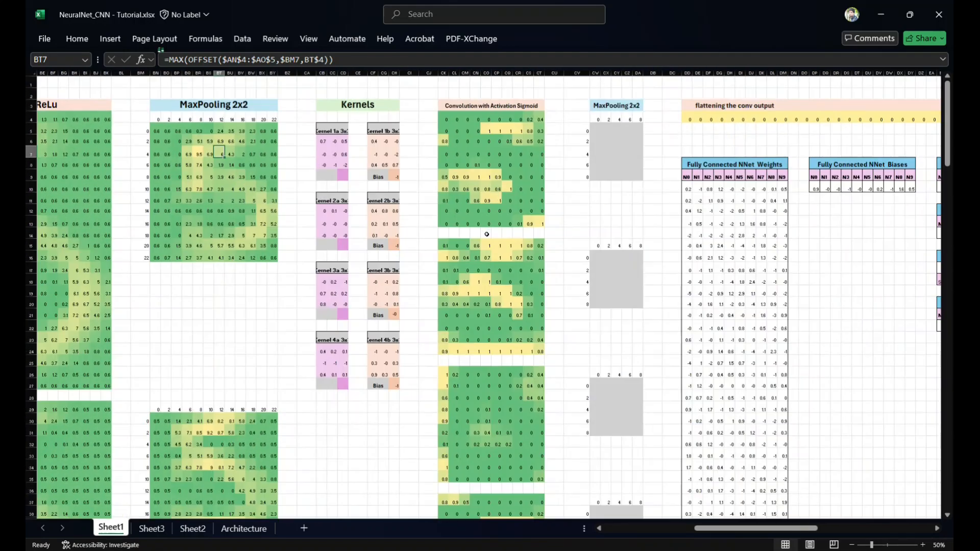
pyautogui.hscroll(-5, 486, 233)
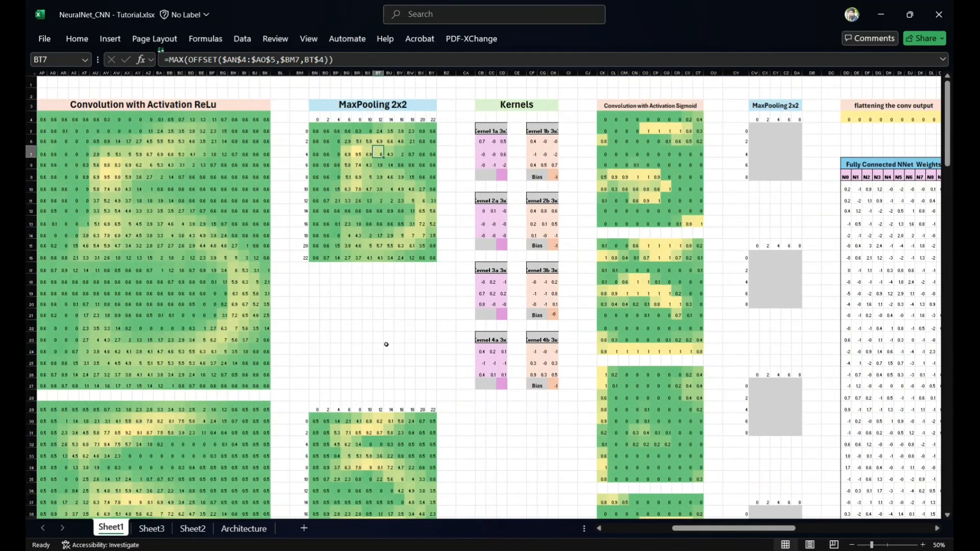
pyautogui.keyDown('ctrl'); pyautogui.scroll(3, 721, 77); pyautogui.keyUp('ctrl')
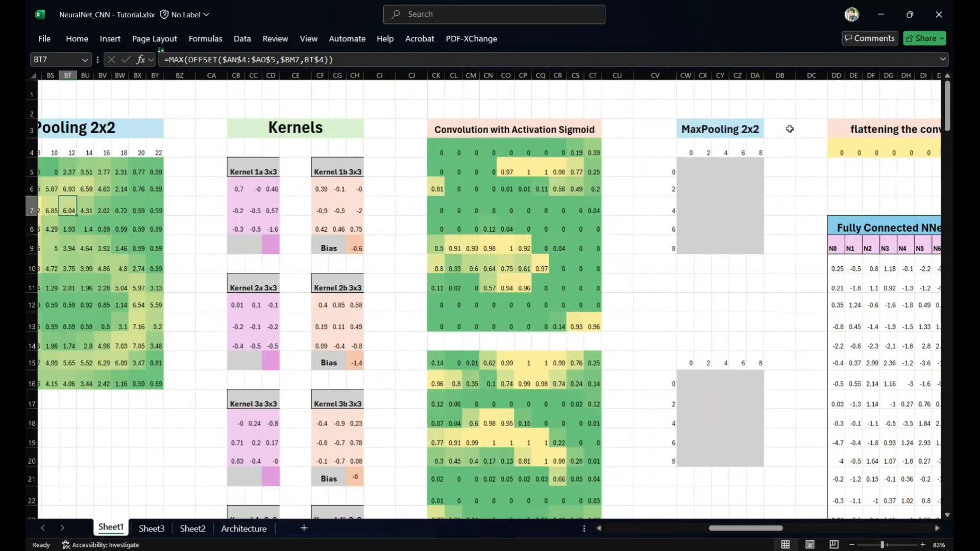
# Enter a MAX formula over CK4:CL5 in CW5, the first cell of the second-layer MaxPooling grid
pyautogui.click(689, 165)
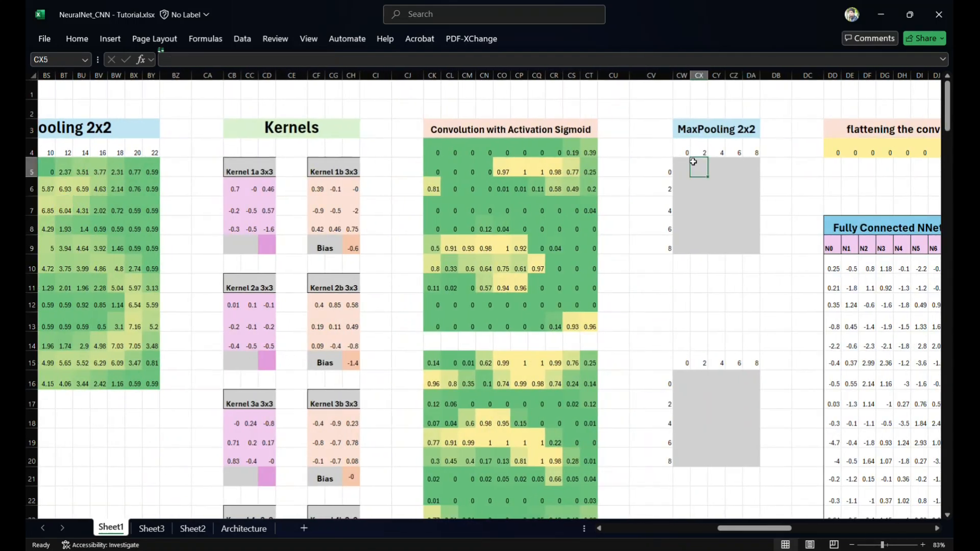
pyautogui.hscroll(-5, 684, 164)
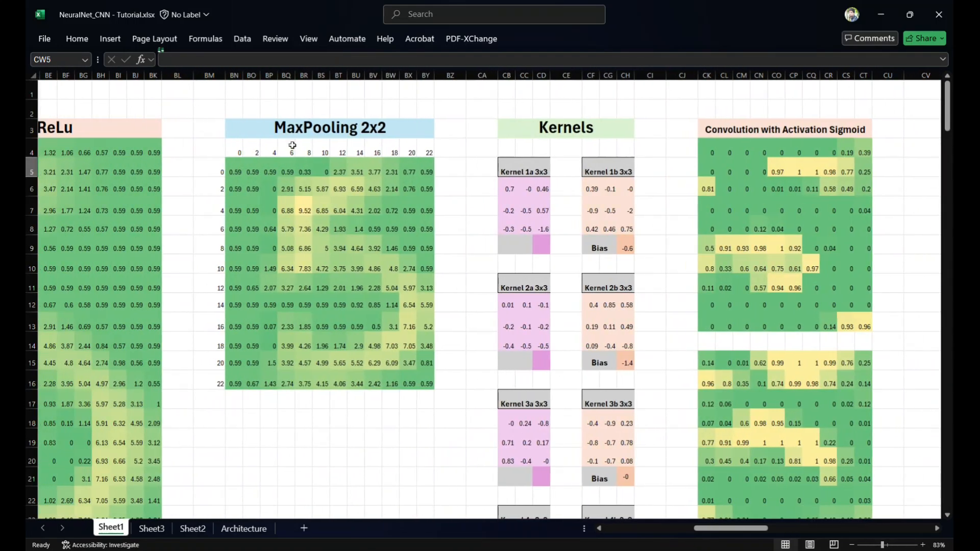
pyautogui.hscroll(5, 555, 228)
pyautogui.write('=max(')
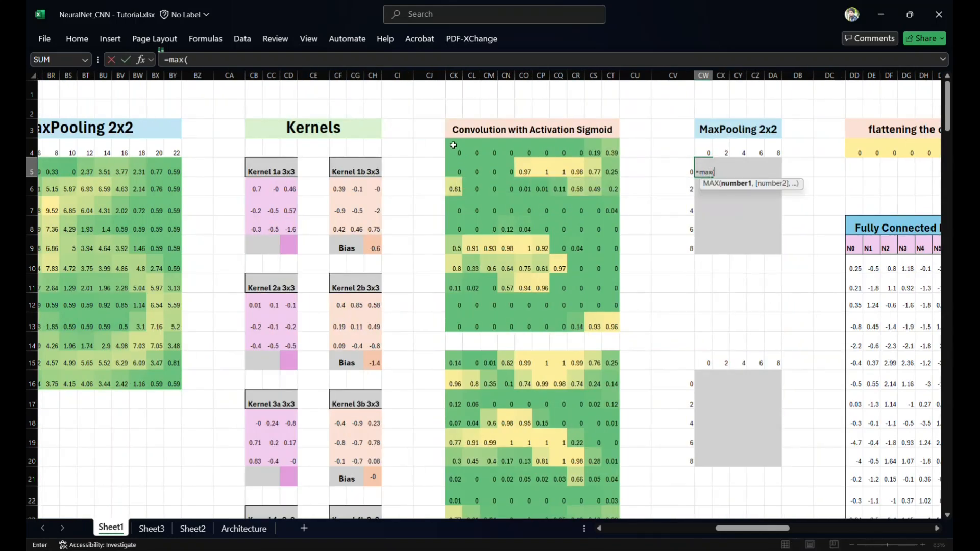
pyautogui.moveTo(453, 145); pyautogui.dragTo(480, 172)
pyautogui.press('Tab')
# Enter =MAX(CM4:CN5) in CX5 to pool the next 2x2 window of the sigmoid convolution
pyautogui.write('=')
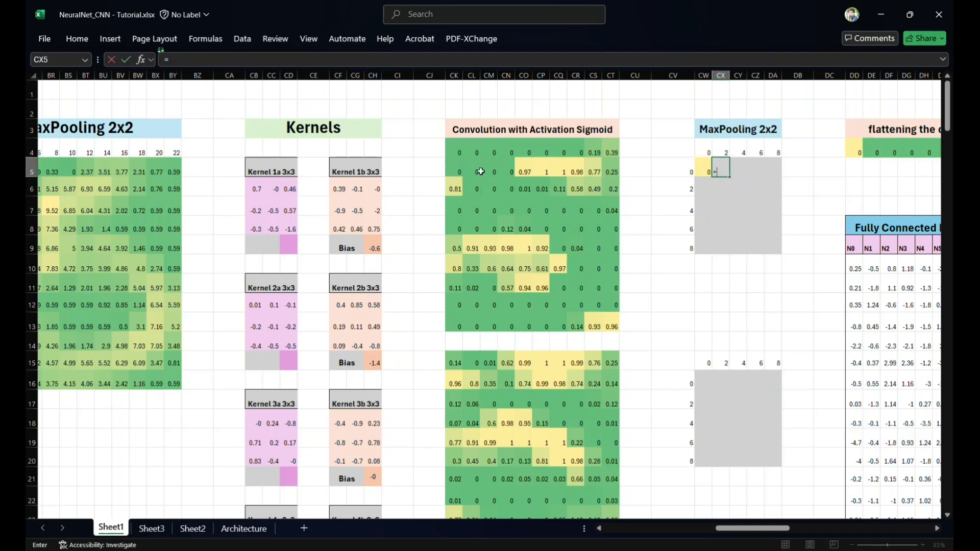
pyautogui.write('max(')
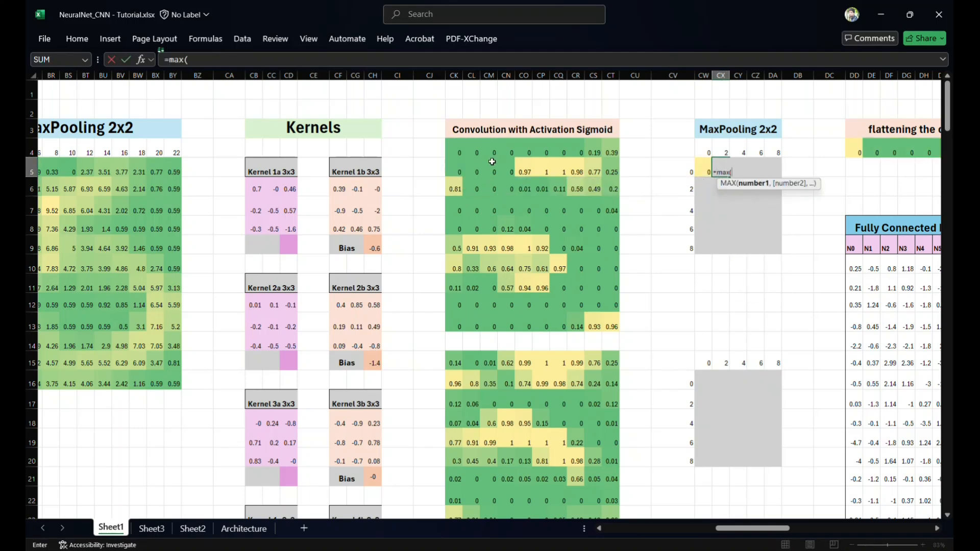
pyautogui.click(493, 147)
pyautogui.moveTo(494, 148); pyautogui.dragTo(509, 170)
pyautogui.press('Return')
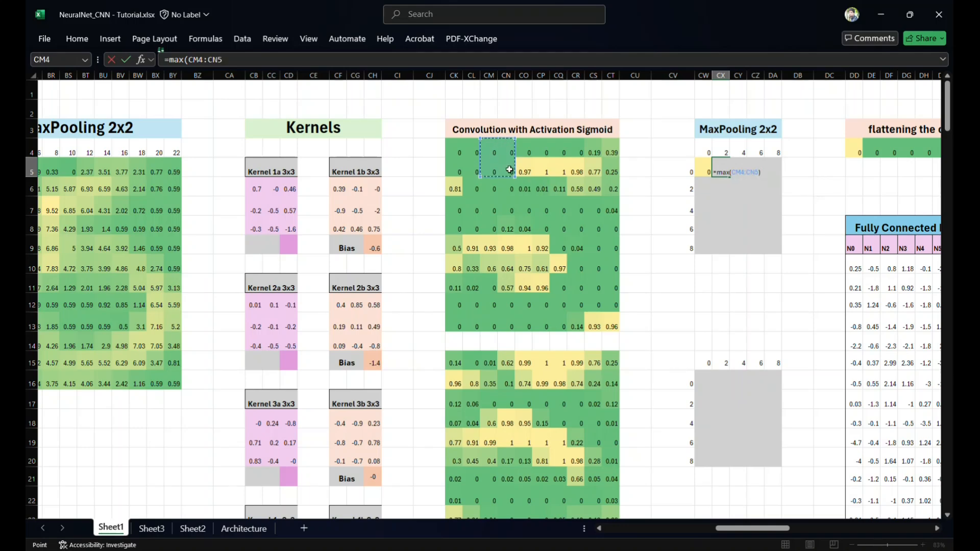
# Enter a MAX formula over CO4:CP5 in CY5 for the third pooling window
pyautogui.press('Right')
pyautogui.press('Up')
pyautogui.write('=max(')
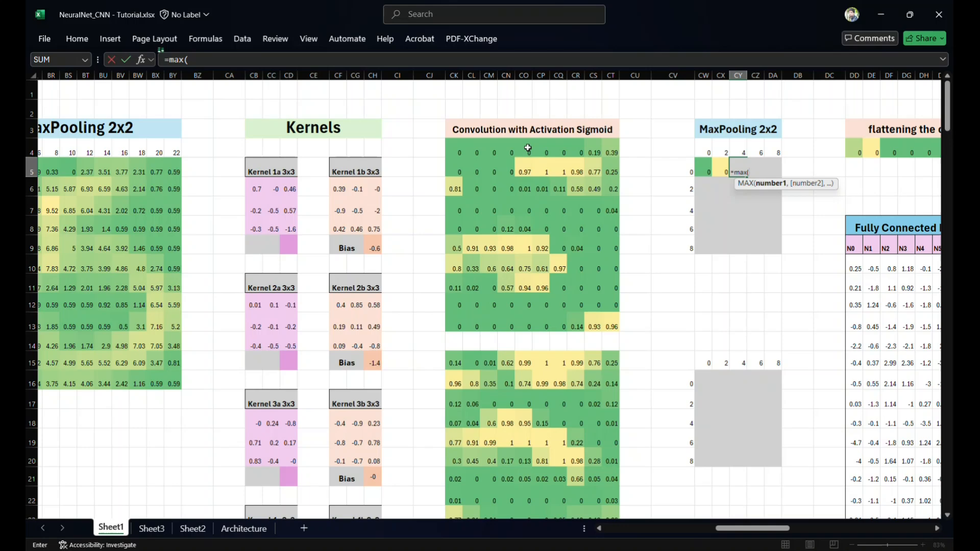
pyautogui.moveTo(527, 148); pyautogui.dragTo(545, 172)
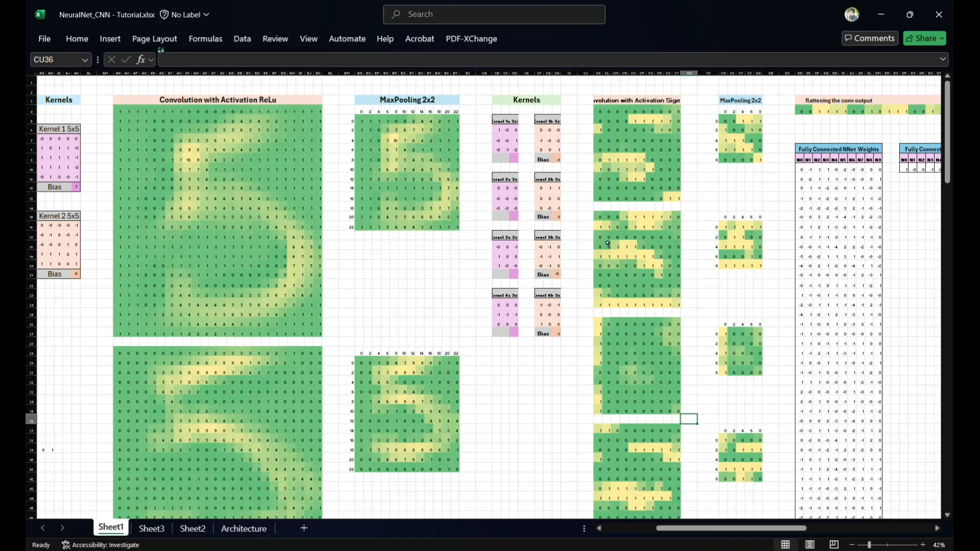
# Review how the input image and Kernel 1 5x5 feed the formulas of the first ReLU convolution block
pyautogui.hscroll(-10, 607, 243)
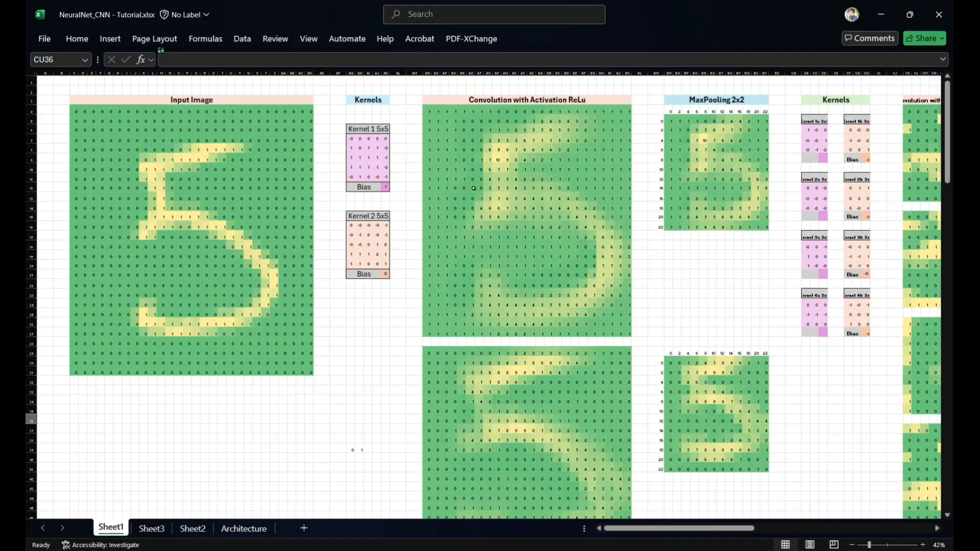
pyautogui.scroll(-2, 461, 257)
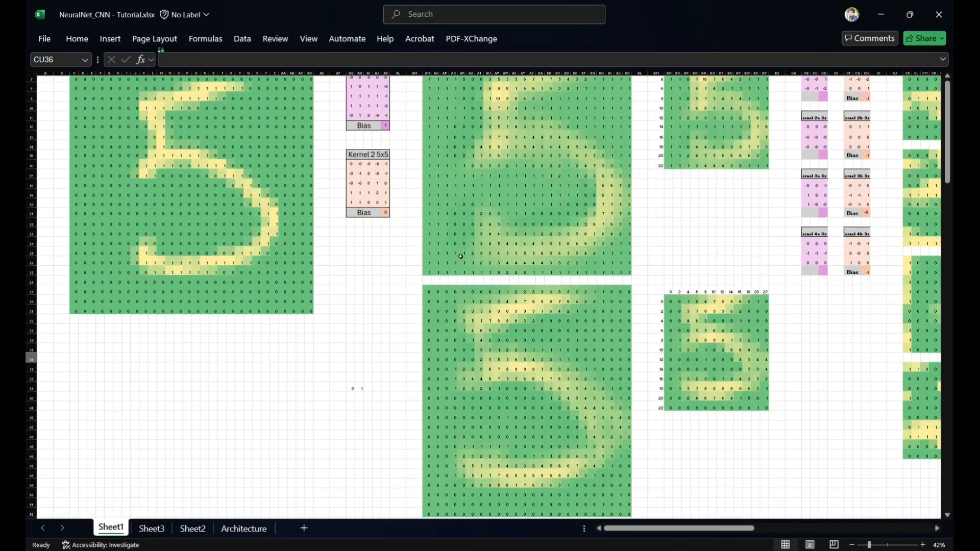
pyautogui.scroll(2, 461, 256)
pyautogui.click(522, 148)
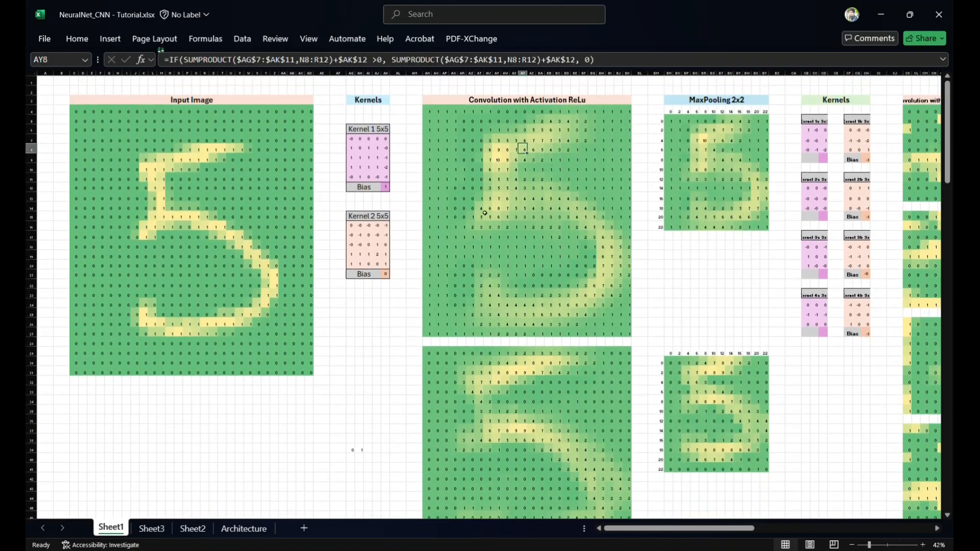
pyautogui.click(376, 148)
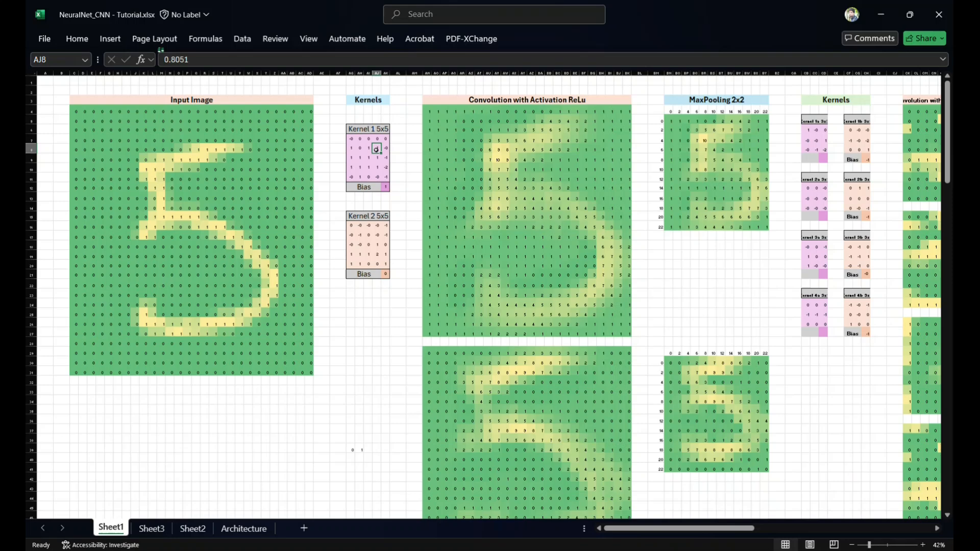
pyautogui.click(462, 167)
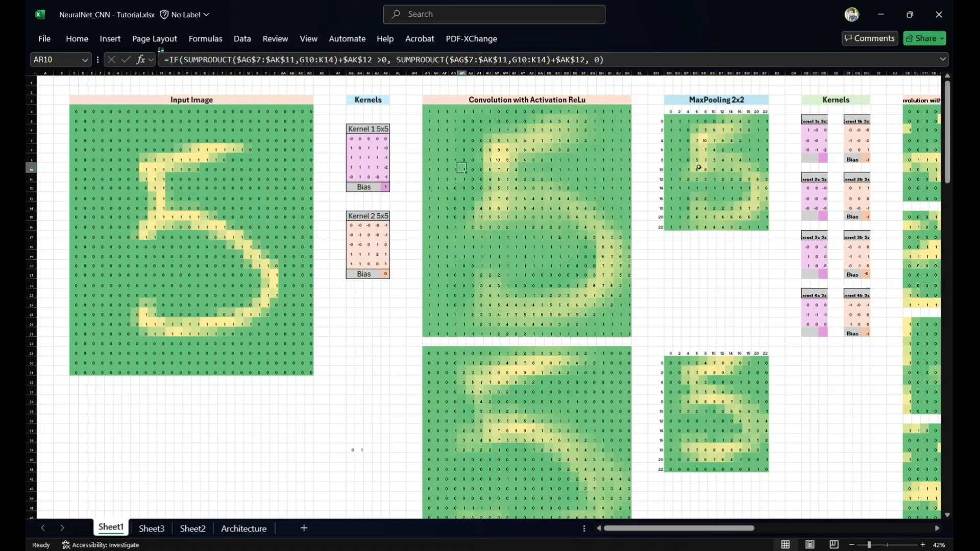
# Compare both ReLU convolution blocks with their first-layer MaxPooling 2x2 grids
pyautogui.scroll(5, 698, 167)
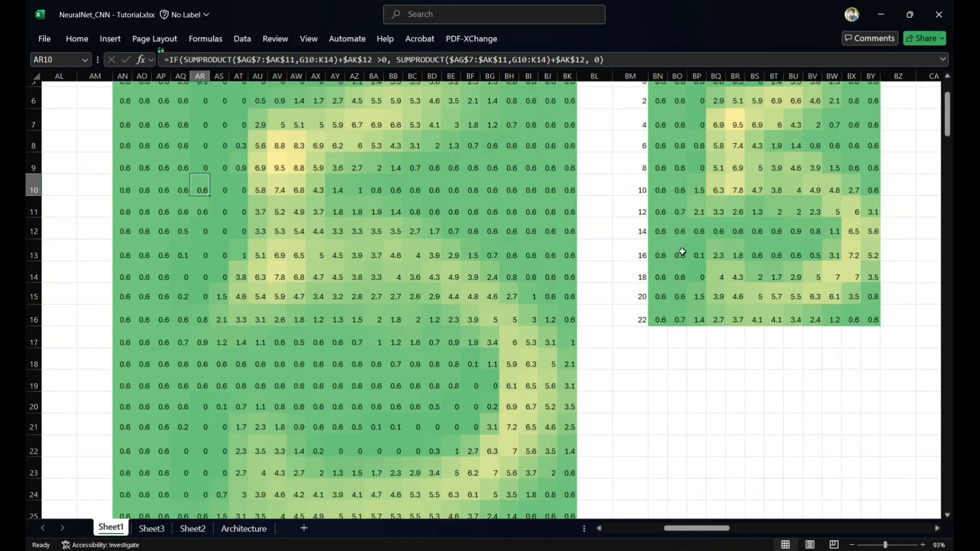
pyautogui.scroll(-5, 752, 294)
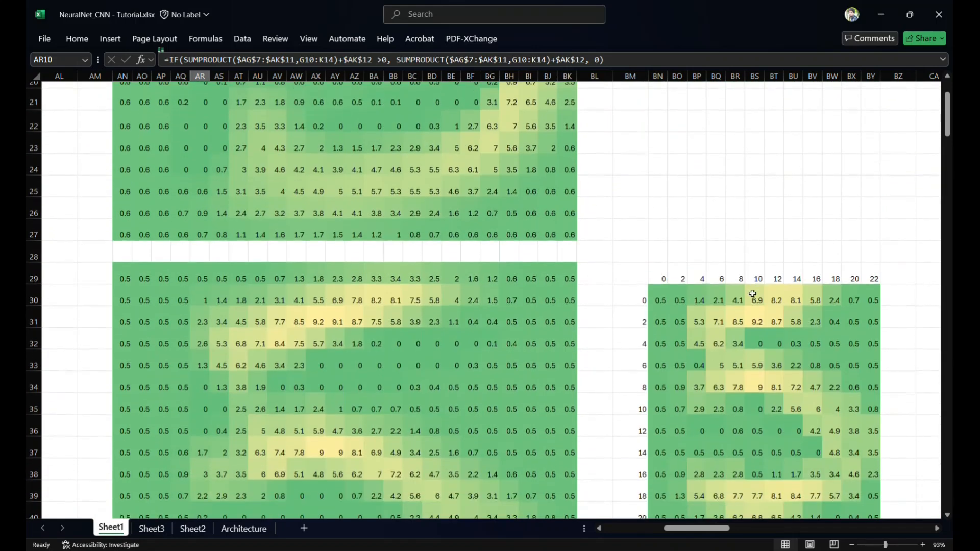
pyautogui.scroll(-2, 752, 294)
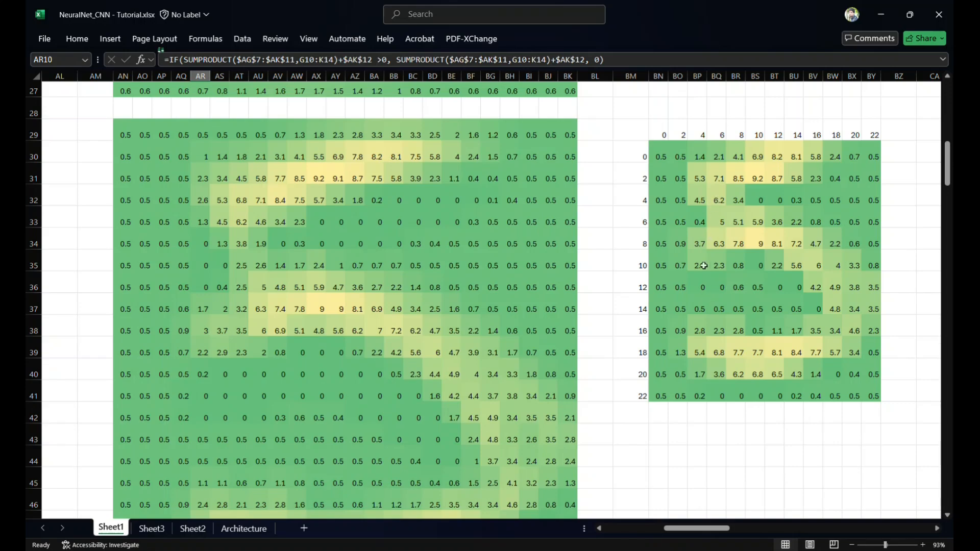
pyautogui.scroll(-1, 700, 294)
pyautogui.scroll(-2, 701, 293)
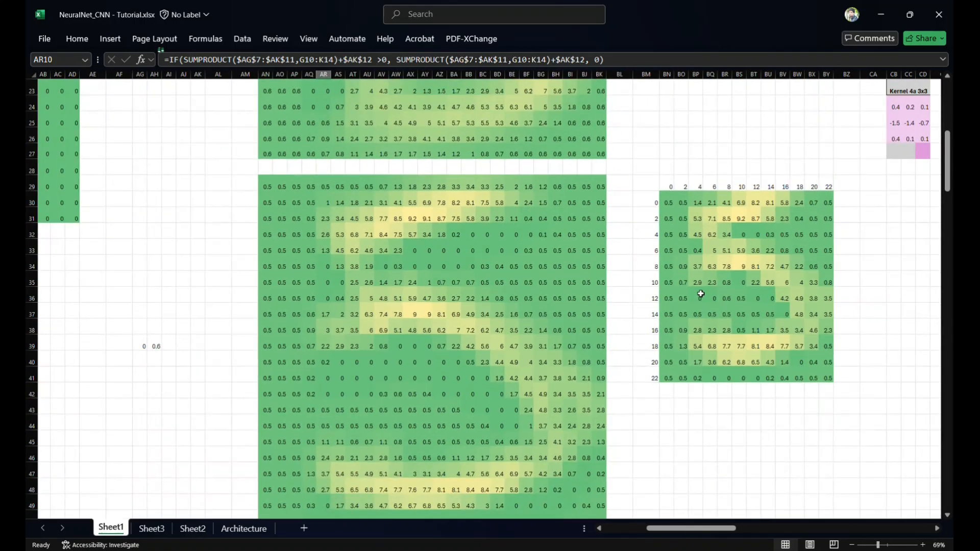
pyautogui.scroll(5, 700, 294)
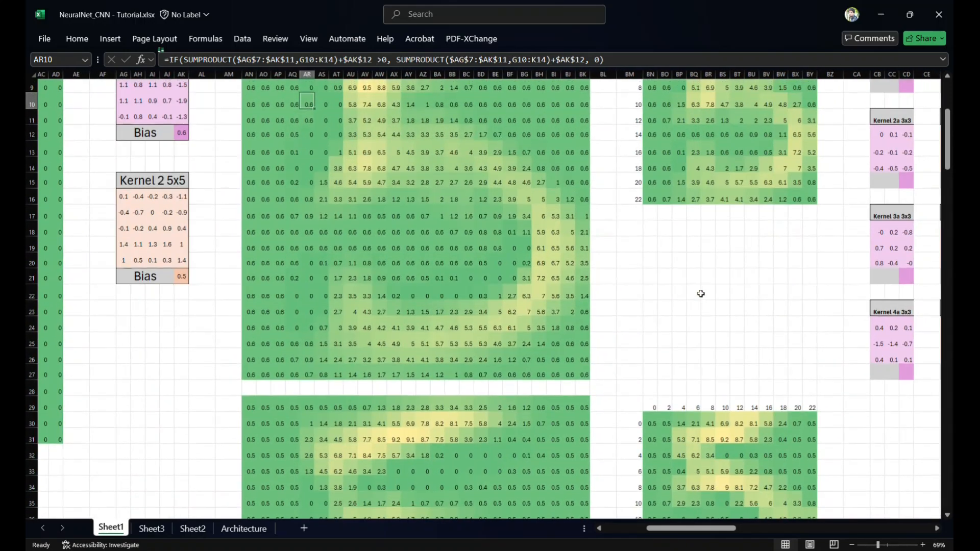
pyautogui.scroll(3, 701, 293)
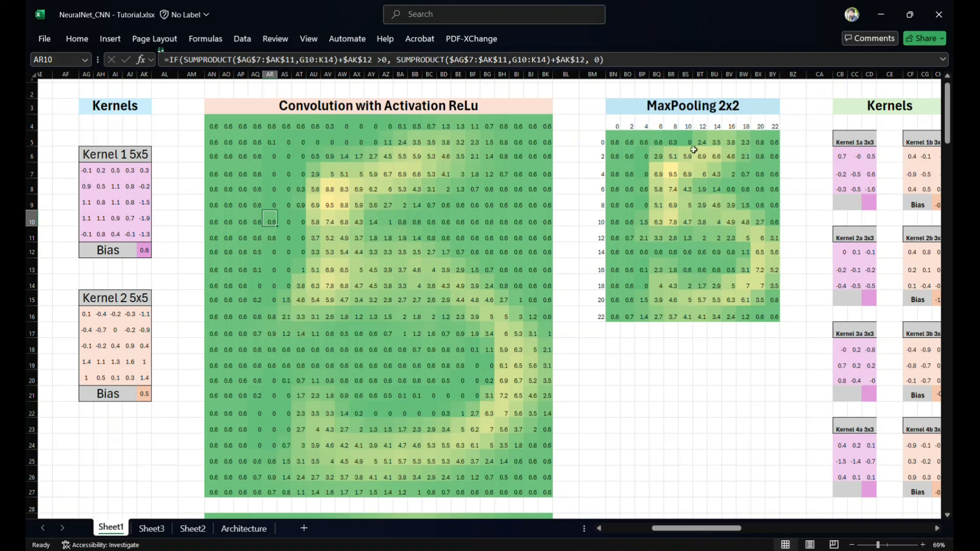
pyautogui.scroll(-4, 698, 244)
pyautogui.scroll(-3, 697, 243)
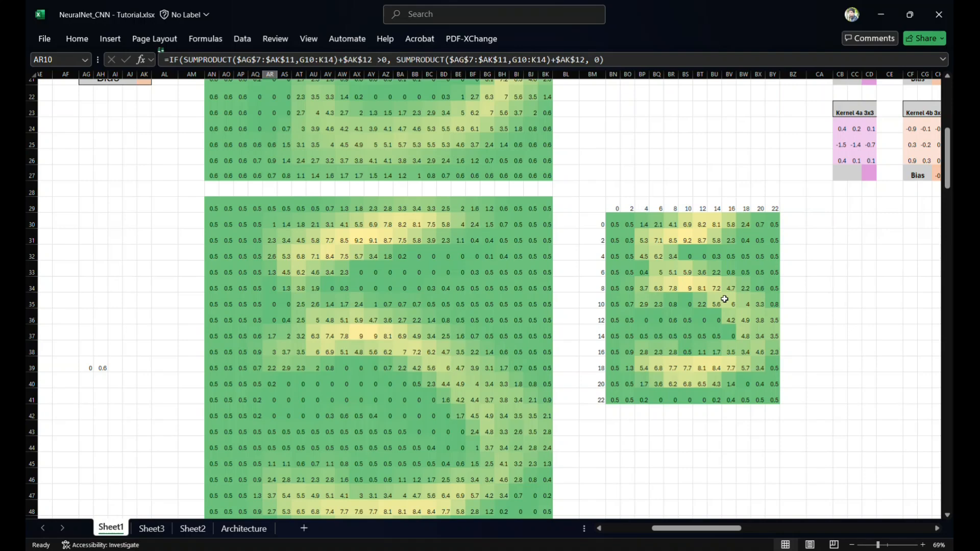
pyautogui.scroll(3, 724, 299)
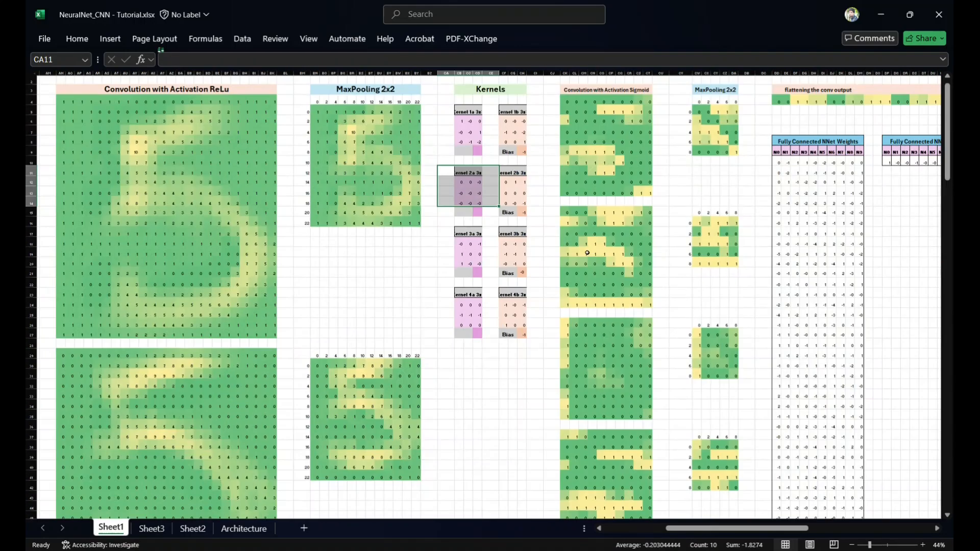
# Examine the four sigmoid convolution blocks, including the CQ5 formula, against the kernel pairs and first-layer pooled grids
pyautogui.scroll(-1, 587, 253)
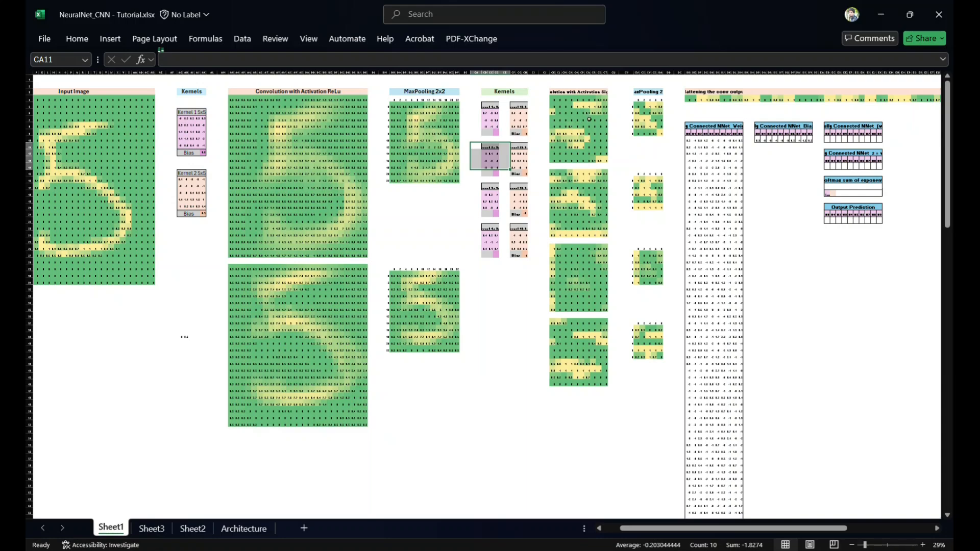
pyautogui.keyDown('ctrl'); pyautogui.scroll(3, 589, 119); pyautogui.keyUp('ctrl')
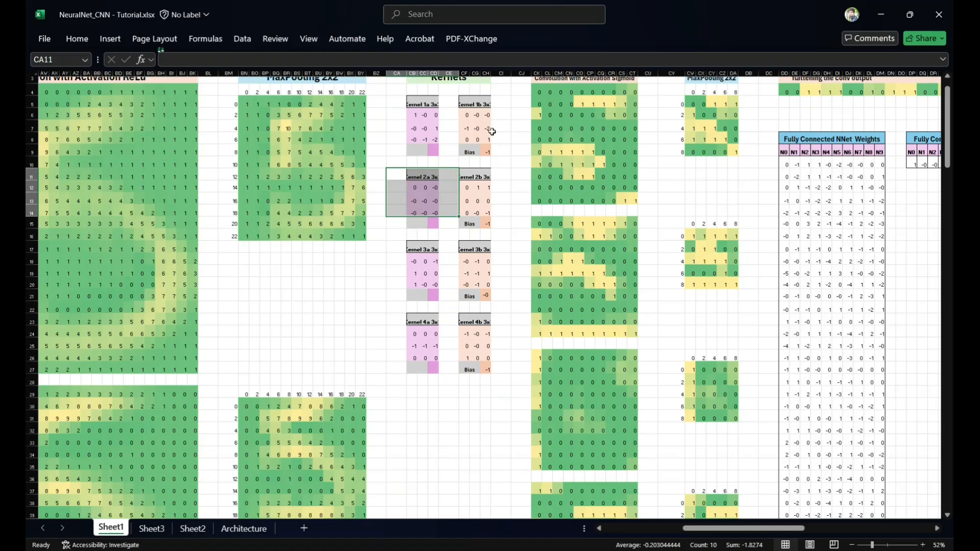
pyautogui.click(600, 105)
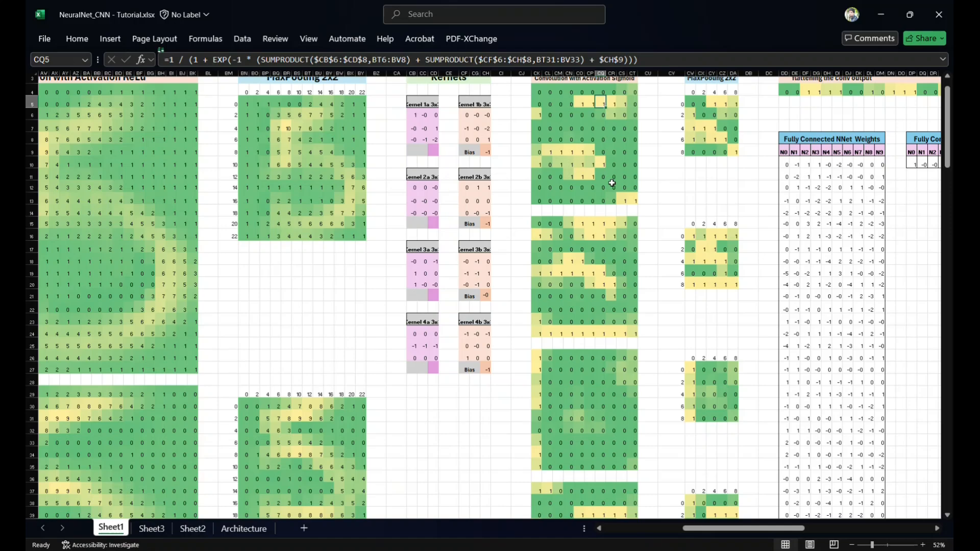
pyautogui.scroll(-4, 612, 182)
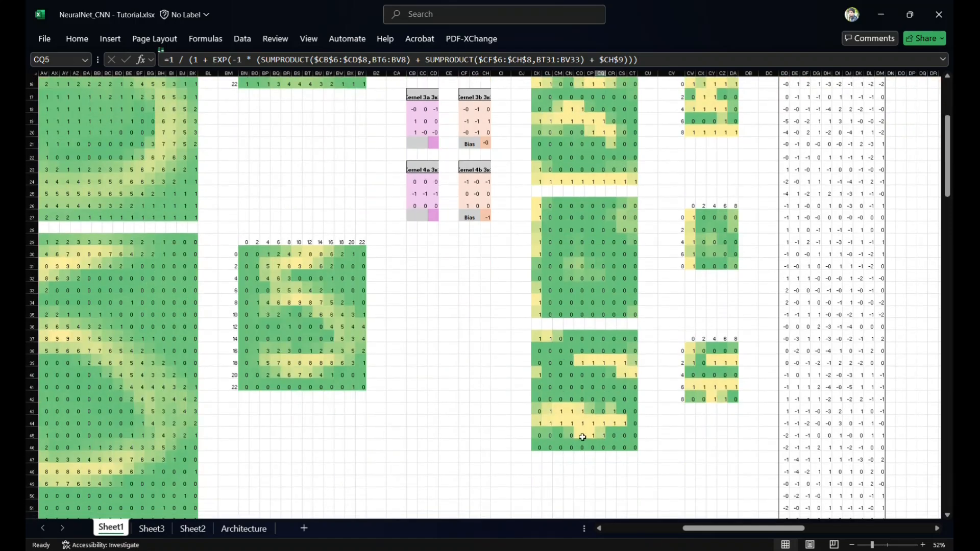
pyautogui.keyDown('ctrl'); pyautogui.scroll(-2, 582, 437); pyautogui.keyUp('ctrl')
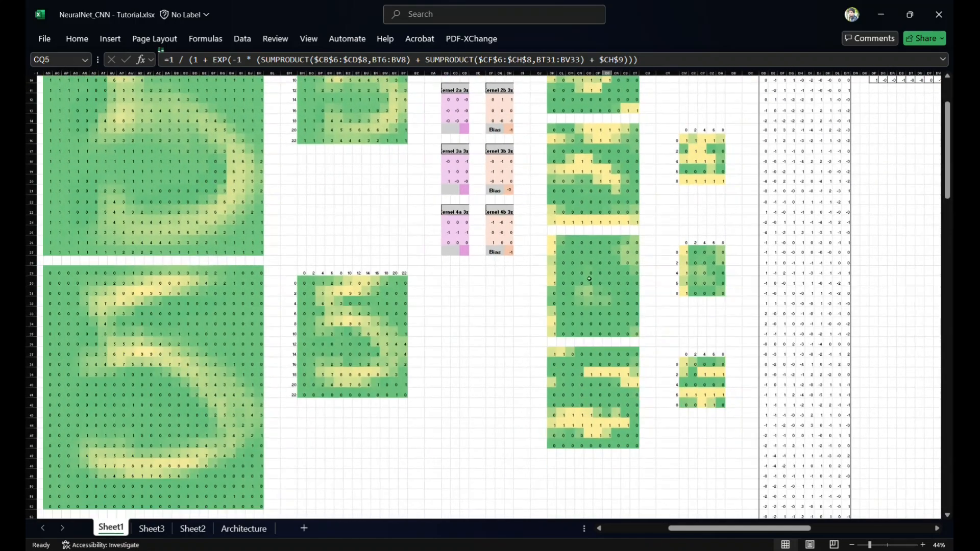
pyautogui.scroll(3, 603, 191)
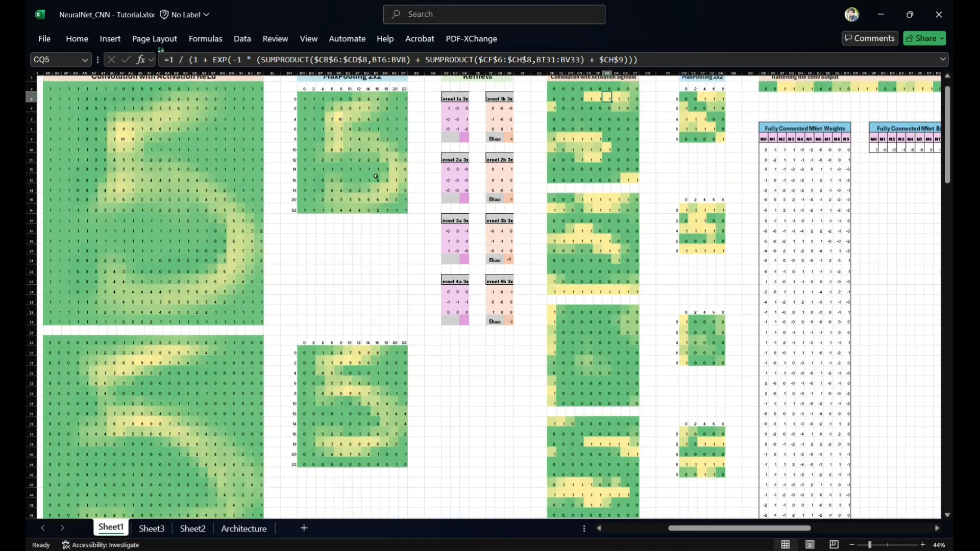
pyautogui.hscroll(5, 571, 252)
pyautogui.scroll(1, 572, 252)
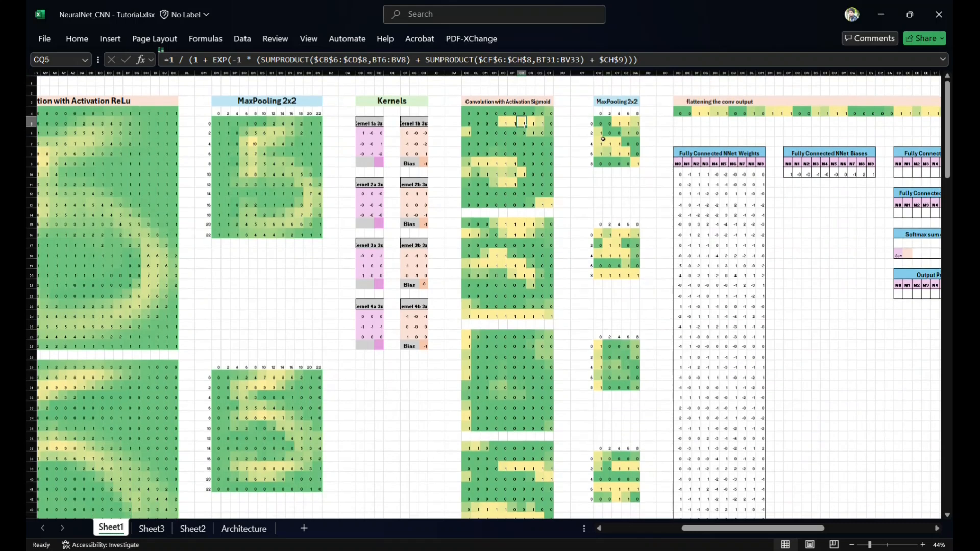
# Inspect the MAX(OFFSET) formulas across the four second-layer MaxPooling 2x2 grids
pyautogui.click(601, 141)
pyautogui.click(608, 244)
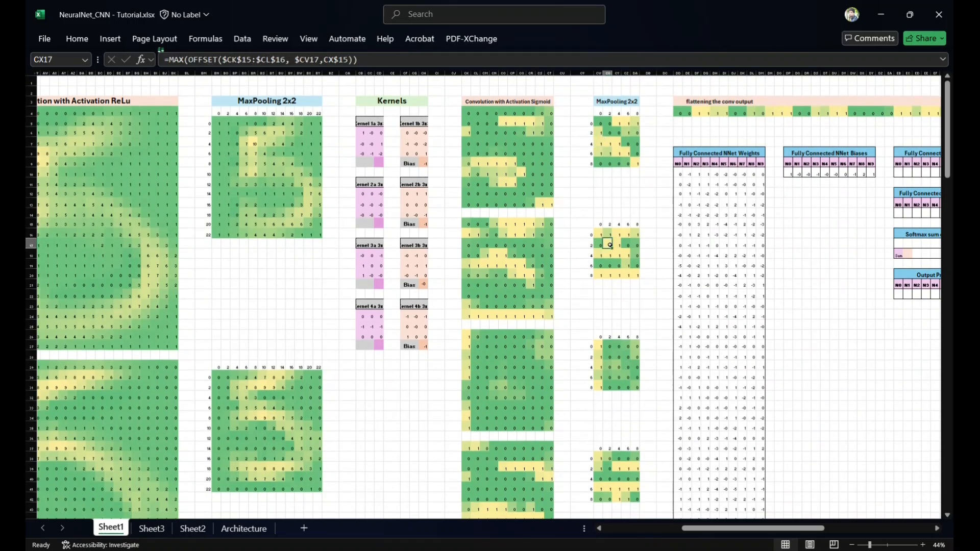
pyautogui.scroll(-2, 616, 370)
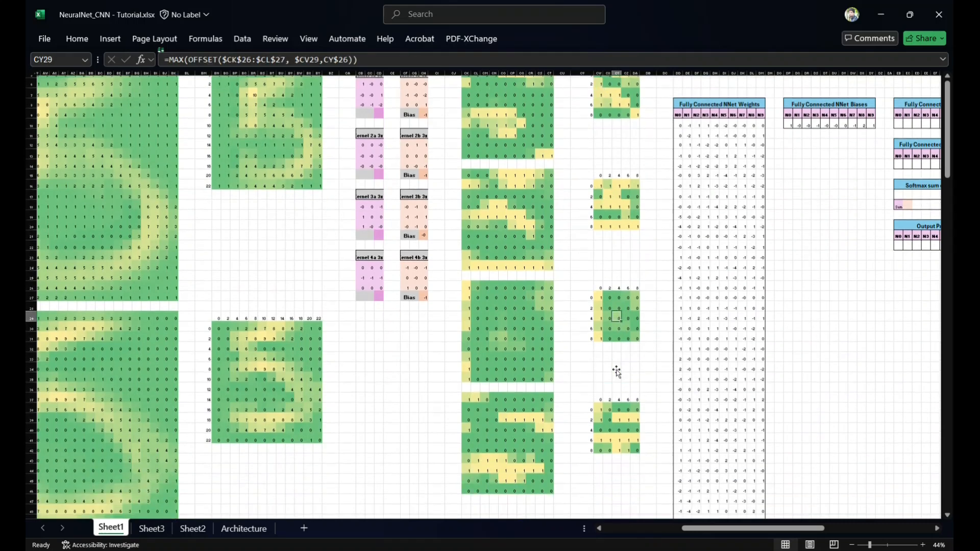
pyautogui.click(617, 418)
pyautogui.scroll(2, 617, 418)
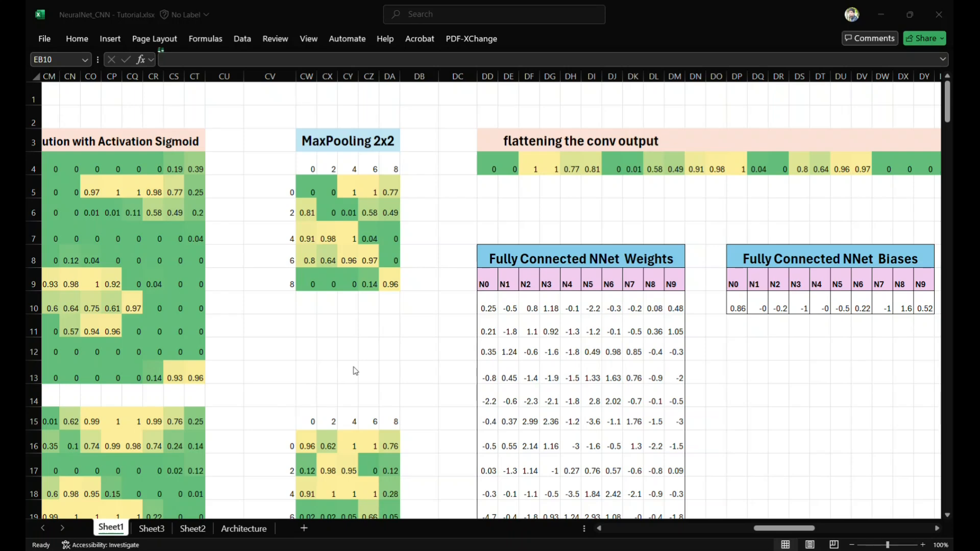
# Look over the sigmoid convolution blocks and their pooled grids down to the fourth one, beside the flattened output
pyautogui.hscroll(-5, 356, 371)
pyautogui.hscroll(-3, 355, 371)
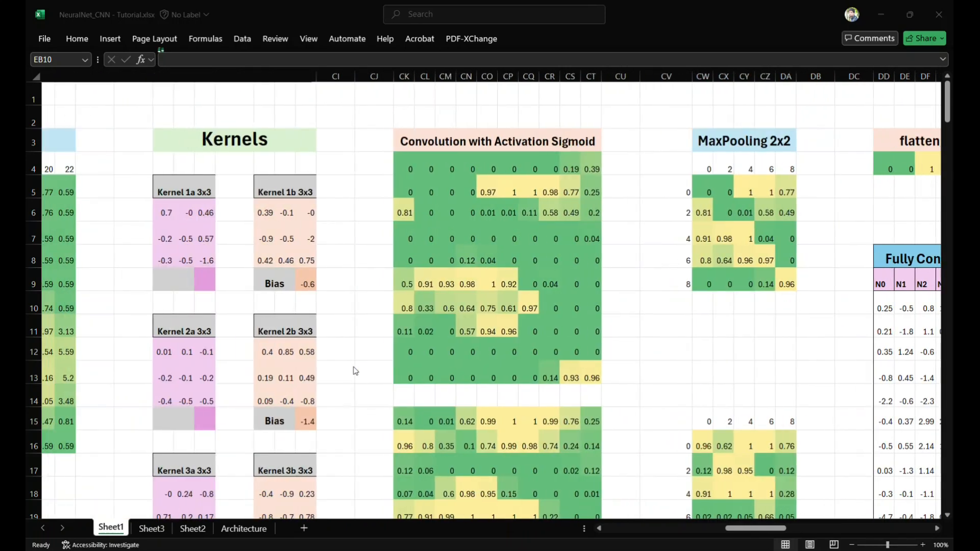
pyautogui.hscroll(8, 356, 371)
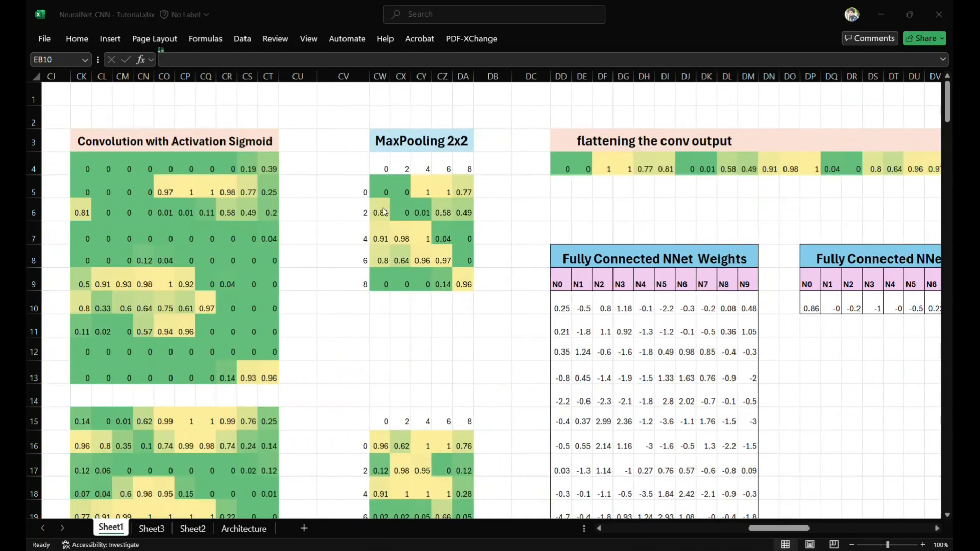
pyautogui.click(378, 182)
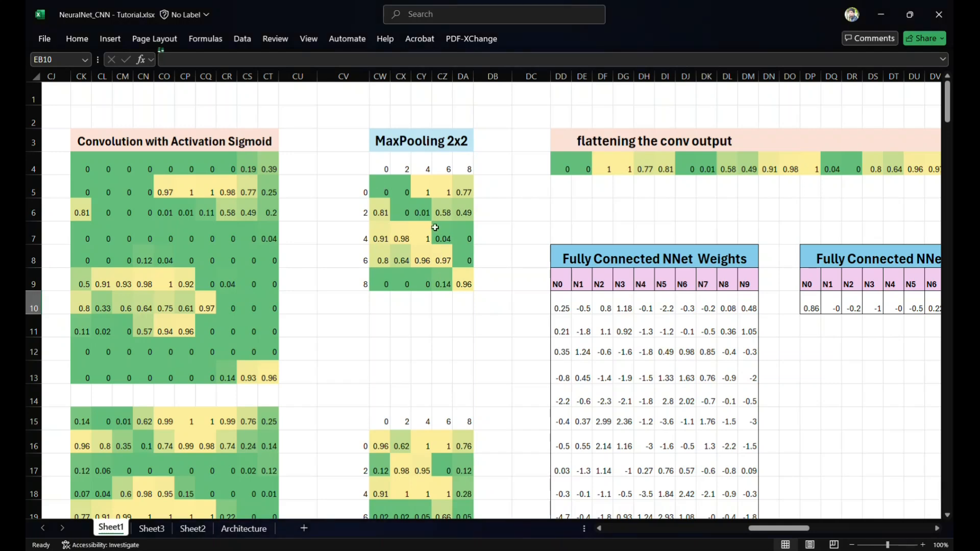
pyautogui.scroll(-10, 434, 227)
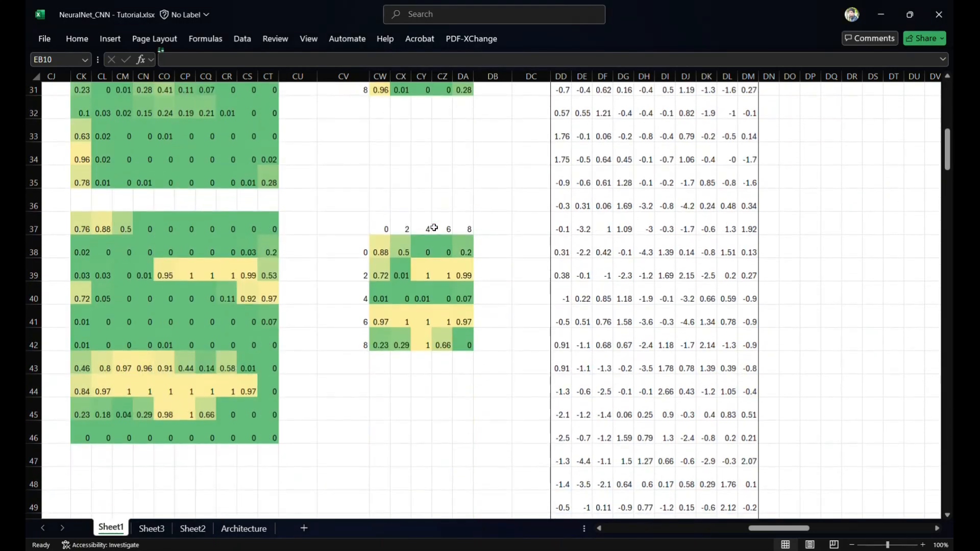
# Compare the second-layer MaxPooling 2x2 grids with the flattening and fully connected stages drawn on the Architecture sheet
pyautogui.scroll(-1, 449, 286)
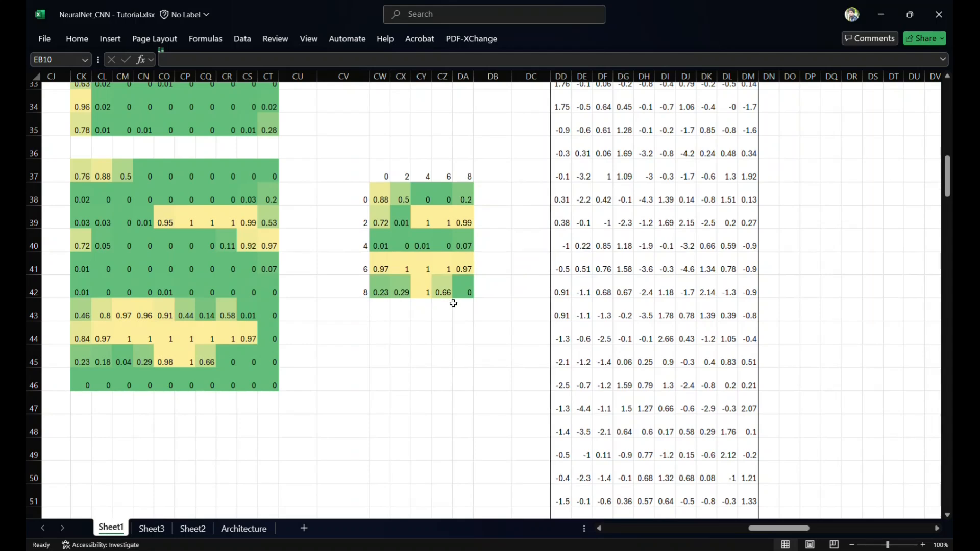
pyautogui.scroll(9, 453, 303)
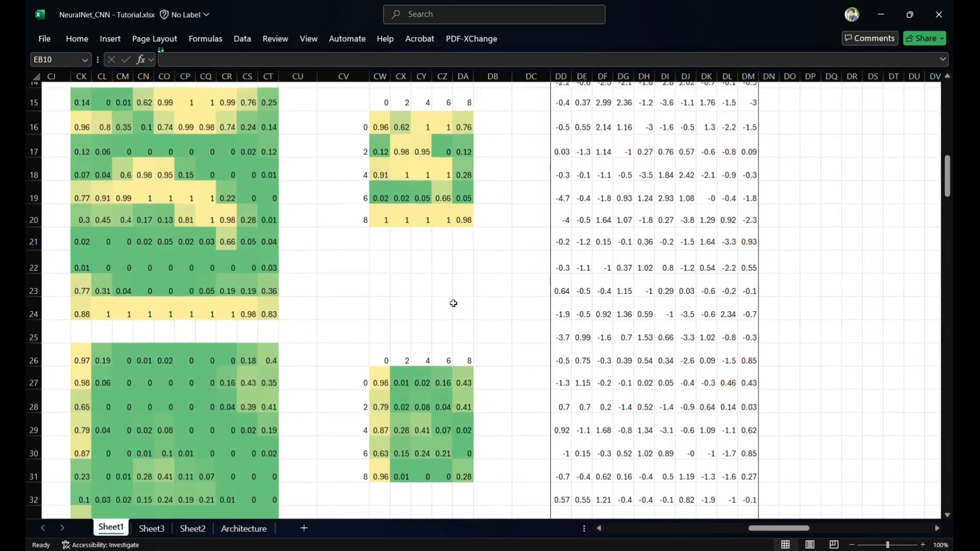
pyautogui.scroll(1, 454, 303)
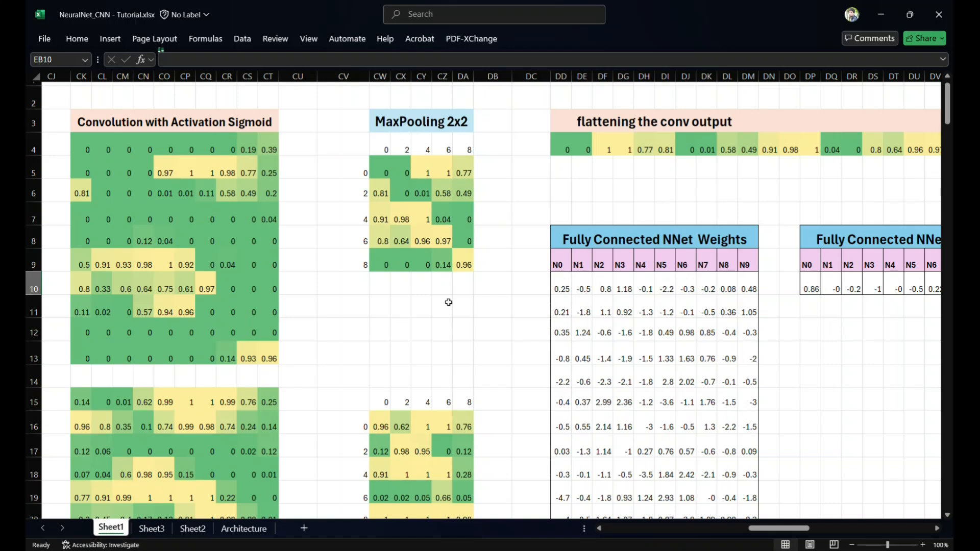
pyautogui.click(243, 528)
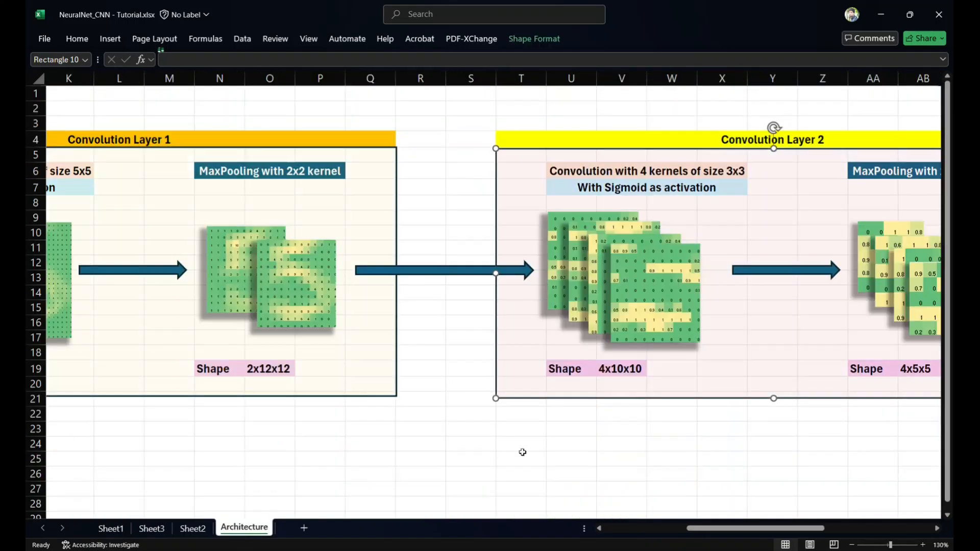
pyautogui.scroll(2, 637, 405)
pyautogui.hscroll(3, 637, 406)
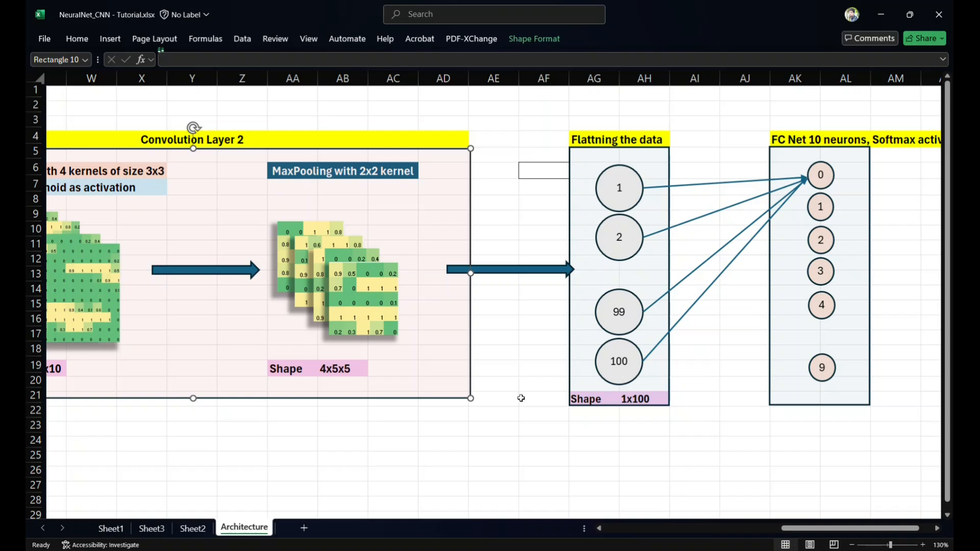
pyautogui.click(108, 530)
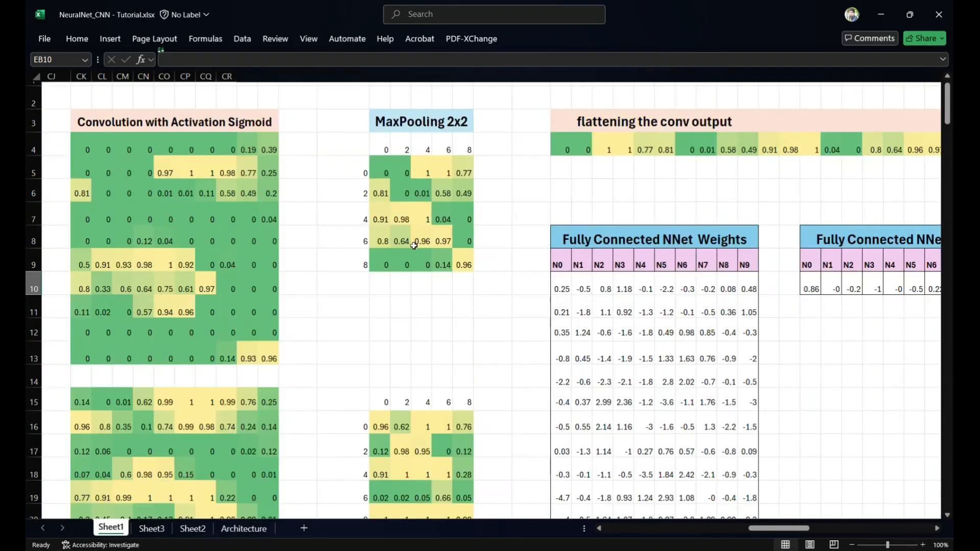
# Link DD5 to the first pooled value with =CW5 and fill the formula across to DH5
pyautogui.click(559, 173)
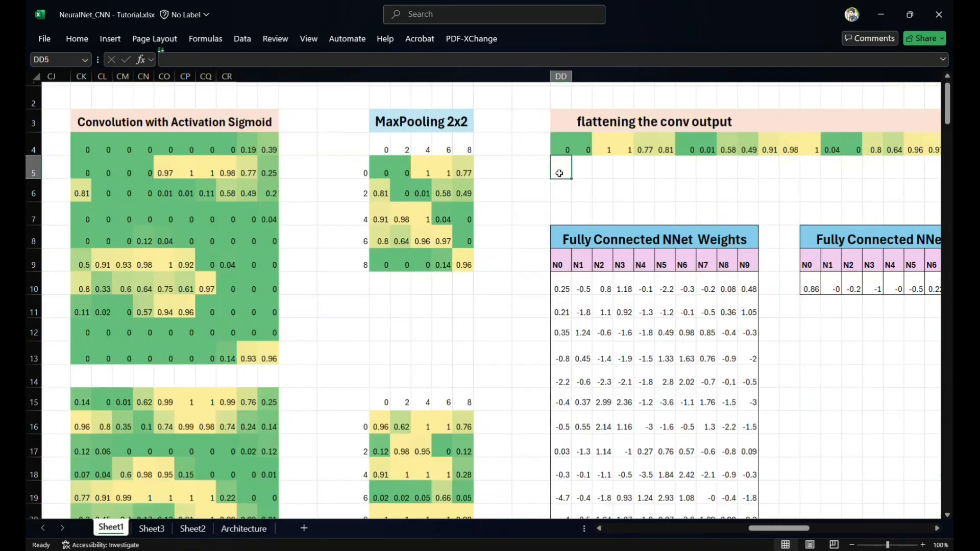
pyautogui.write('=')
pyautogui.click(385, 172)
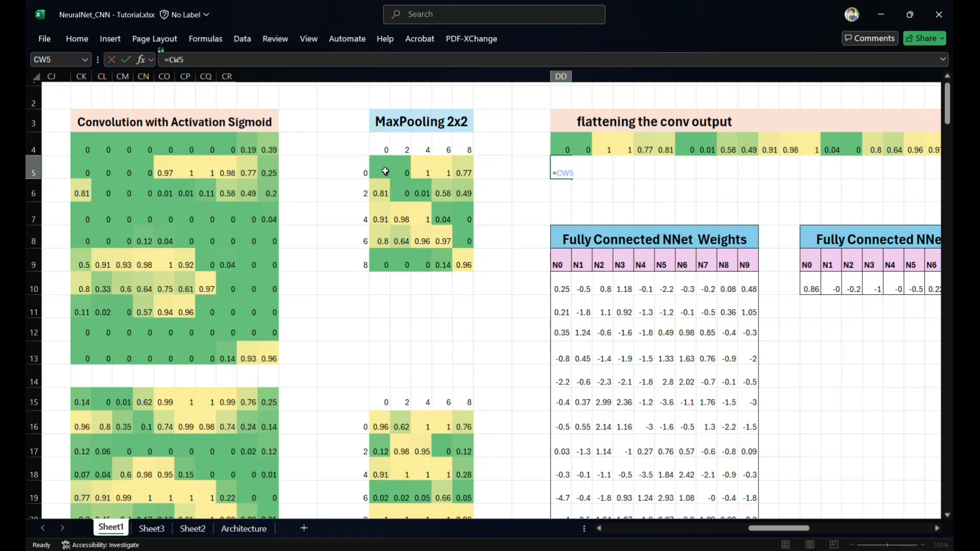
pyautogui.press('Return')
pyautogui.click(562, 169)
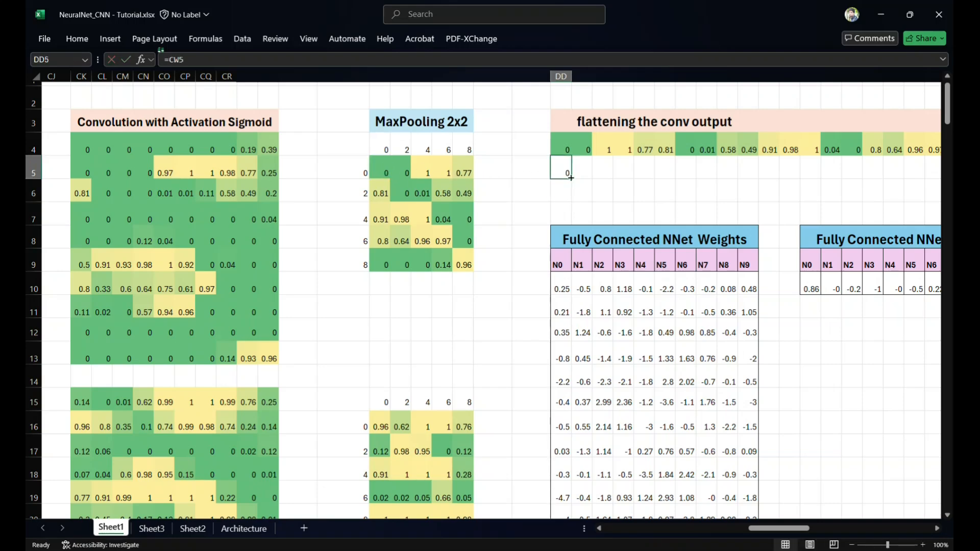
pyautogui.moveTo(571, 178); pyautogui.dragTo(659, 172)
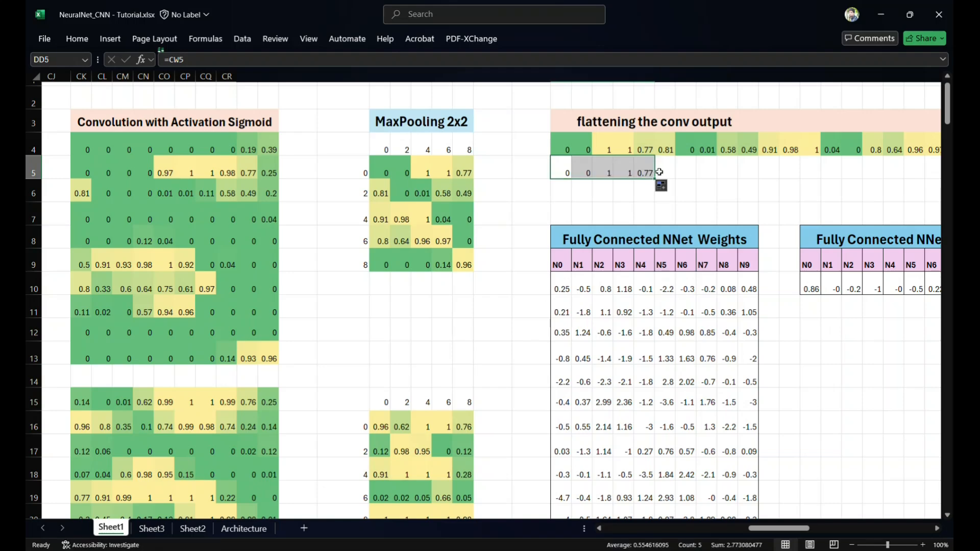
# Link DI5 to CW6, the start of the pooled grid's second row, and fill across to DM5
pyautogui.click(658, 171)
pyautogui.write('=')
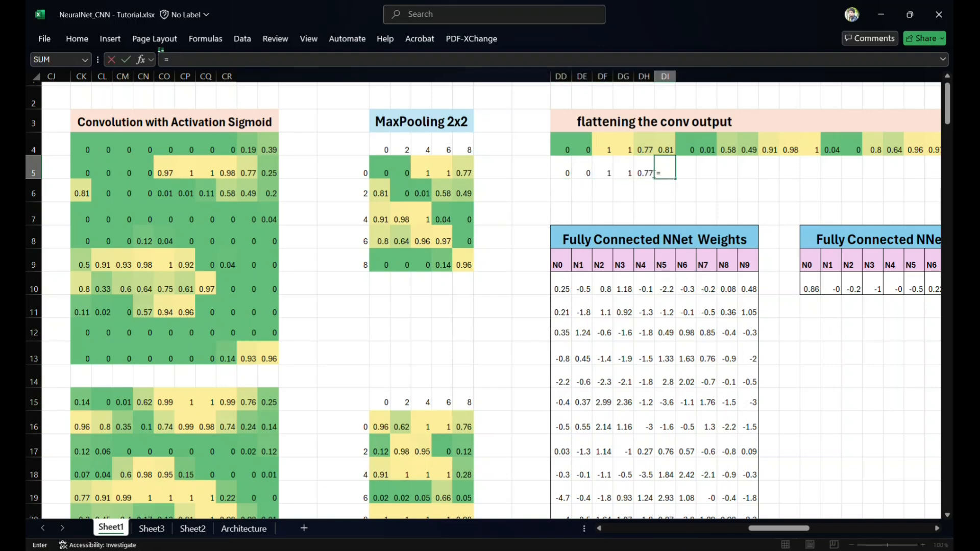
pyautogui.click(380, 193)
pyautogui.press('Return')
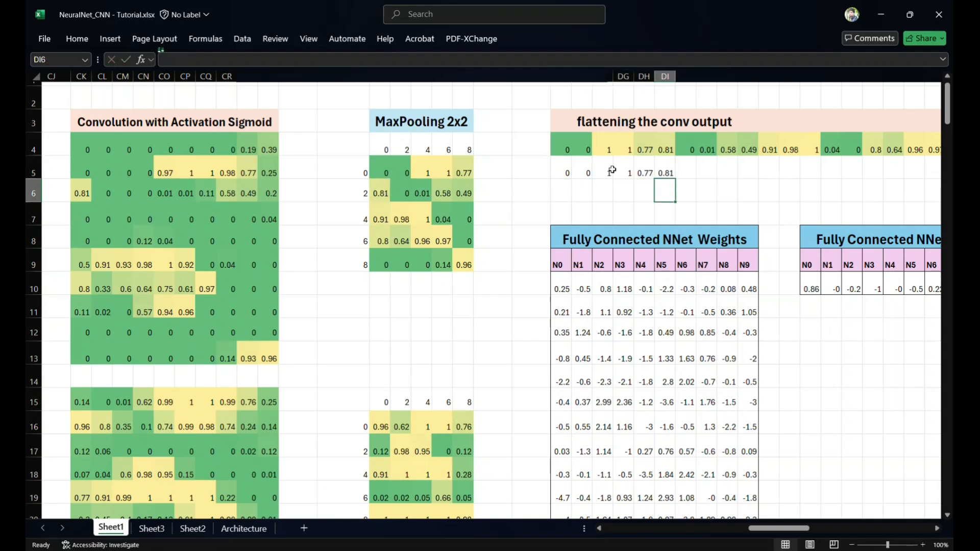
pyautogui.click(659, 171)
pyautogui.moveTo(675, 178); pyautogui.dragTo(749, 178)
# Clear the trial flattened values in DD5:DM5
pyautogui.click(728, 191)
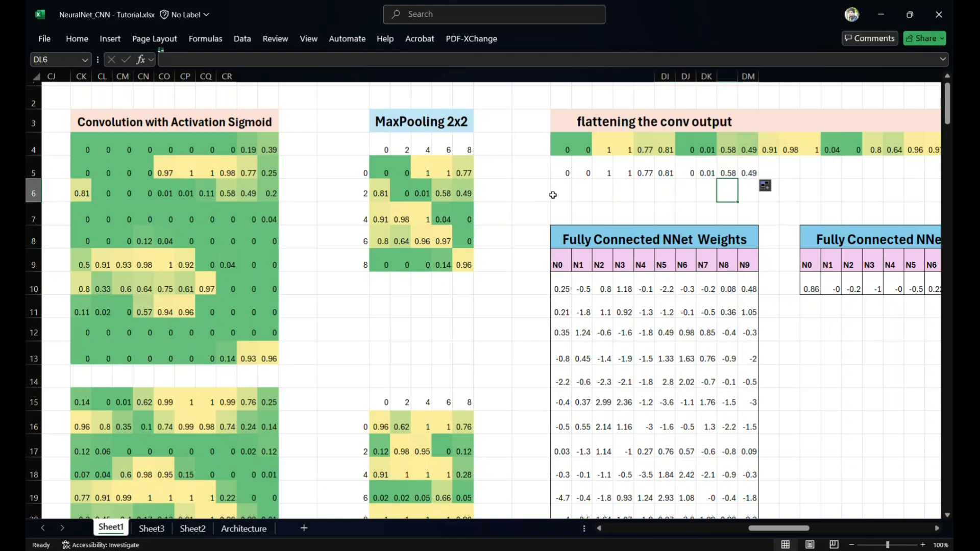
pyautogui.moveTo(558, 166); pyautogui.dragTo(744, 168)
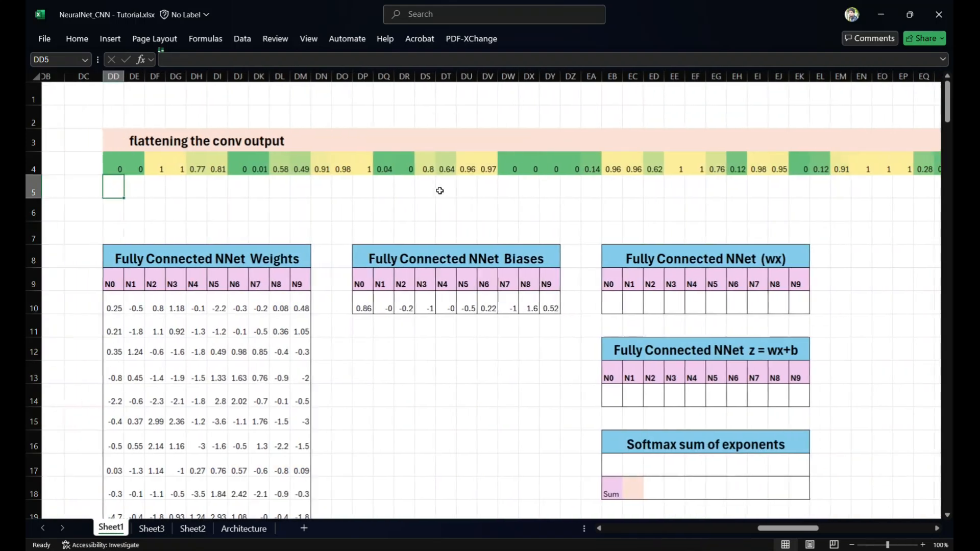
# Examine the fully connected weight columns for N0 and N1 down the table, and the N0 bias in DP10
pyautogui.hscroll(-3, 440, 191)
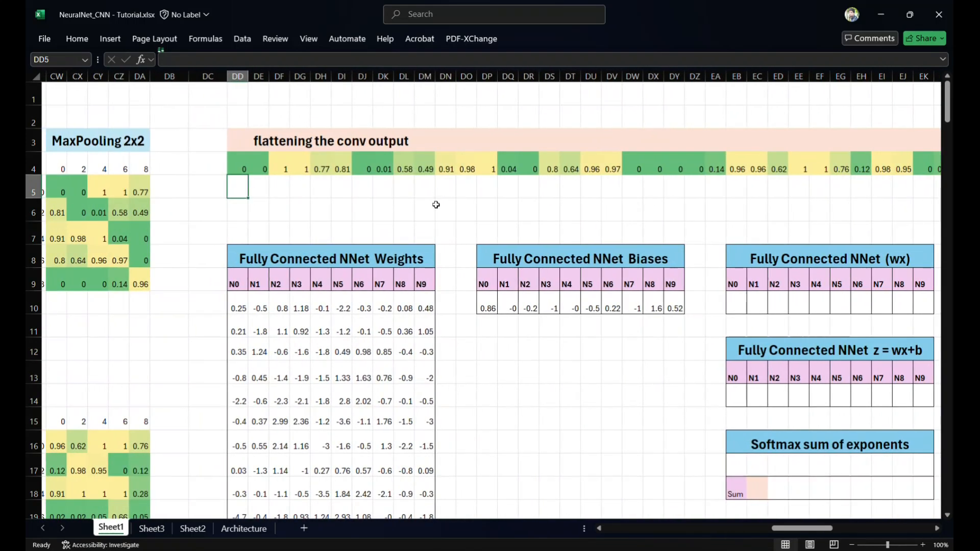
pyautogui.scroll(-1, 435, 204)
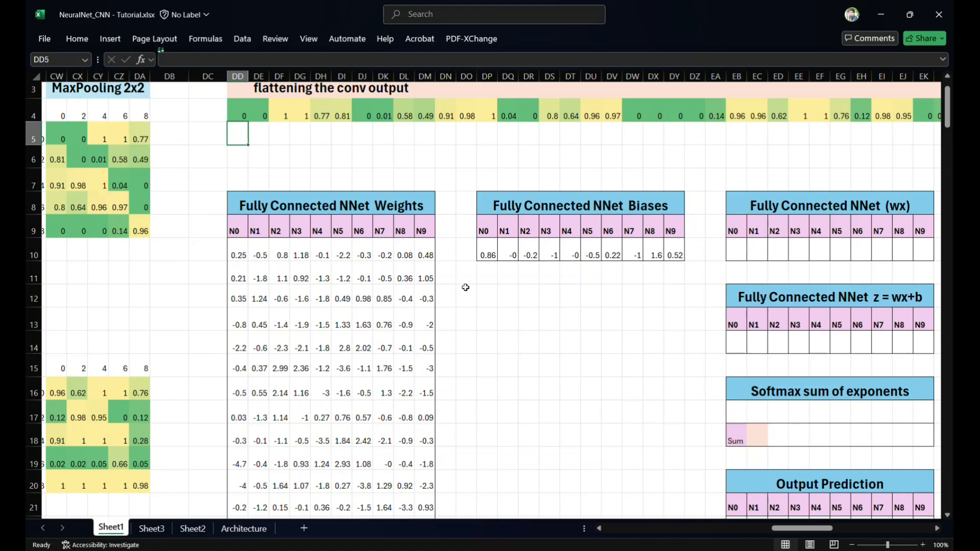
pyautogui.click(231, 227)
pyautogui.click(234, 247)
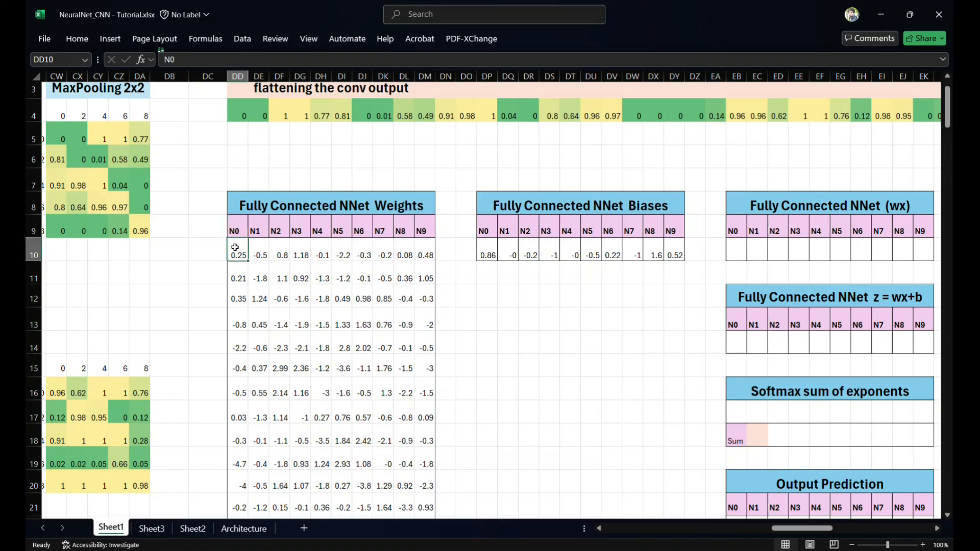
pyautogui.scroll(-4, 235, 247)
pyautogui.scroll(-2, 235, 247)
pyautogui.scroll(6, 236, 246)
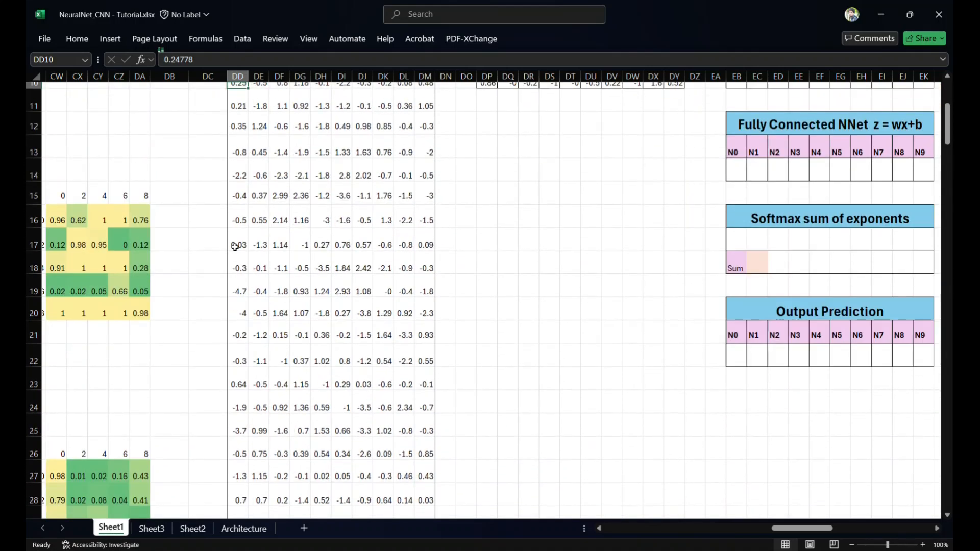
pyautogui.click(259, 198)
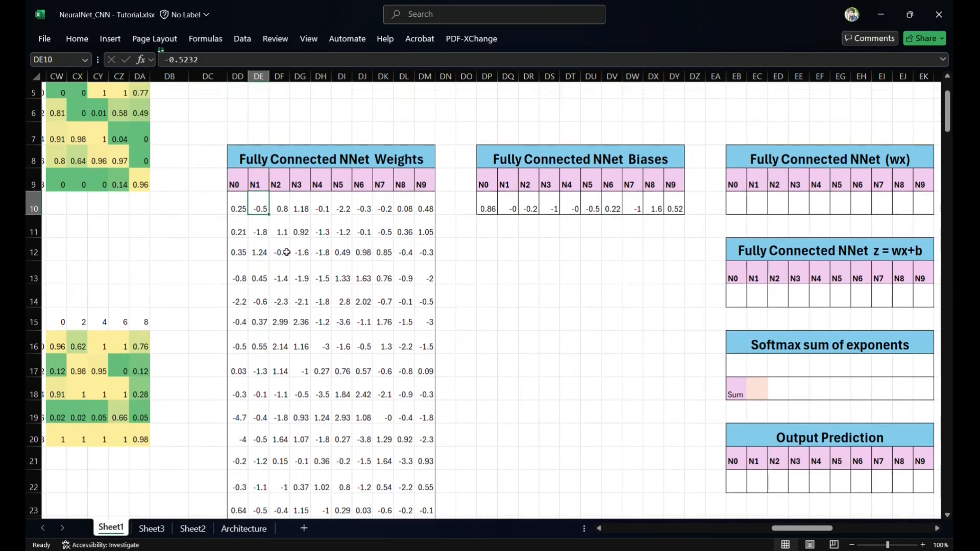
pyautogui.scroll(1, 286, 252)
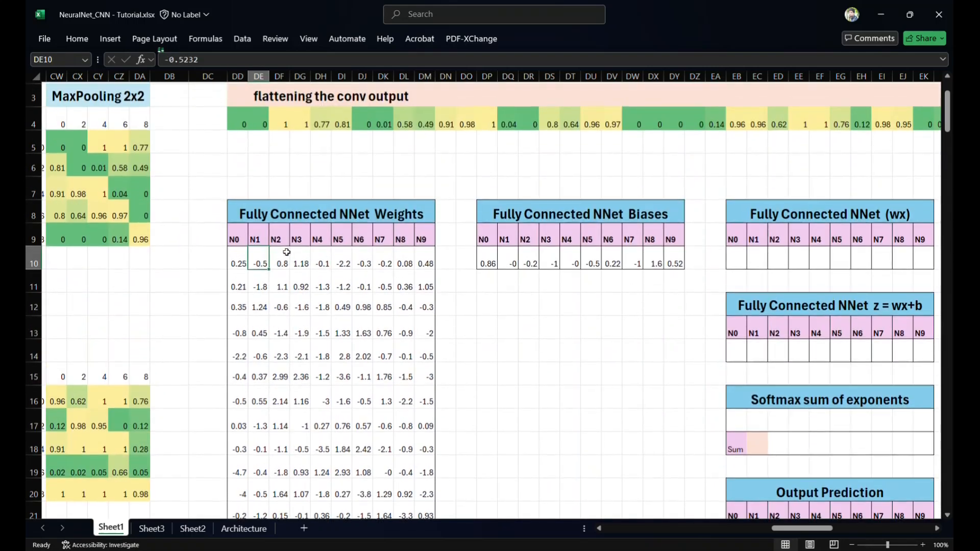
pyautogui.click(483, 234)
pyautogui.click(489, 257)
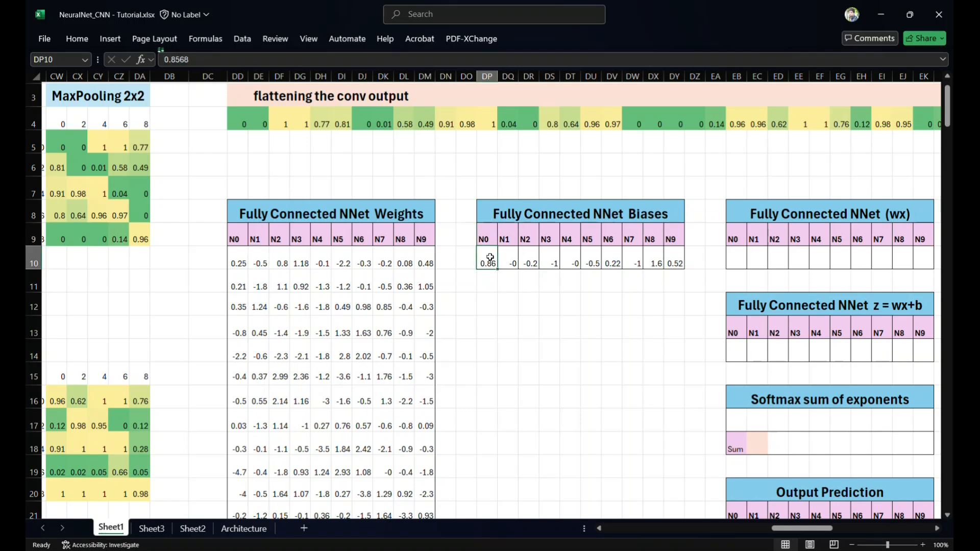
pyautogui.click(511, 299)
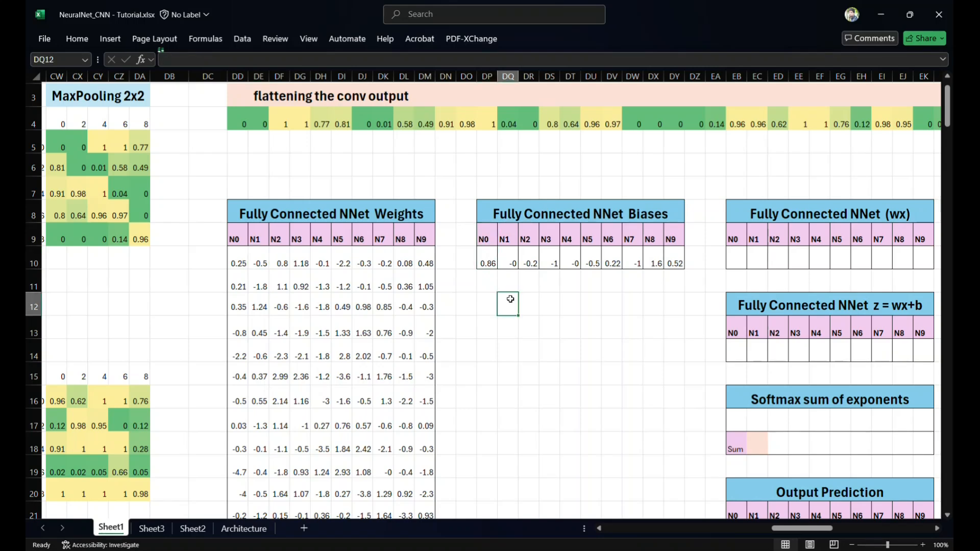
# Try a manual weighted sum for N0 in EB10: =DD10*DD4+DD11*DE4+DD12*DF4+DP10
pyautogui.click(734, 257)
pyautogui.write('=')
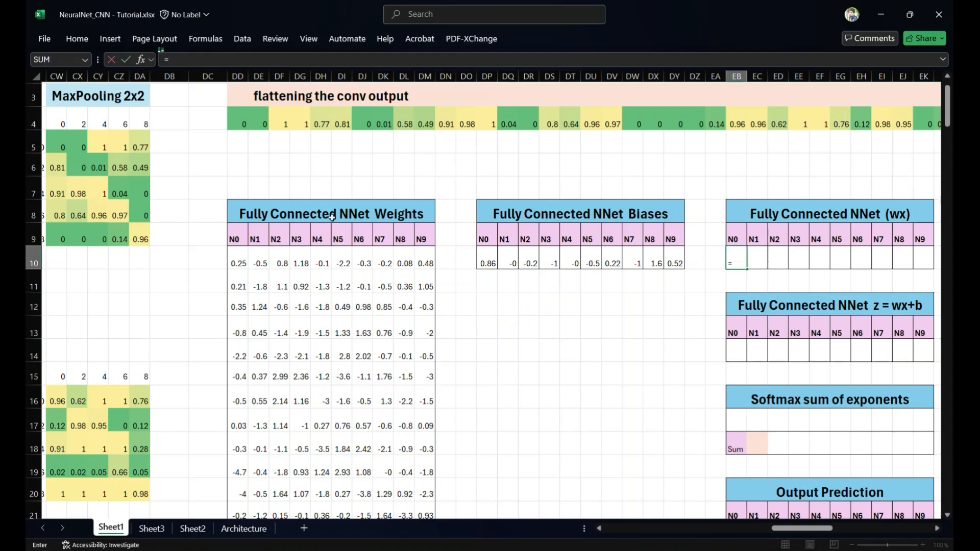
pyautogui.click(232, 258)
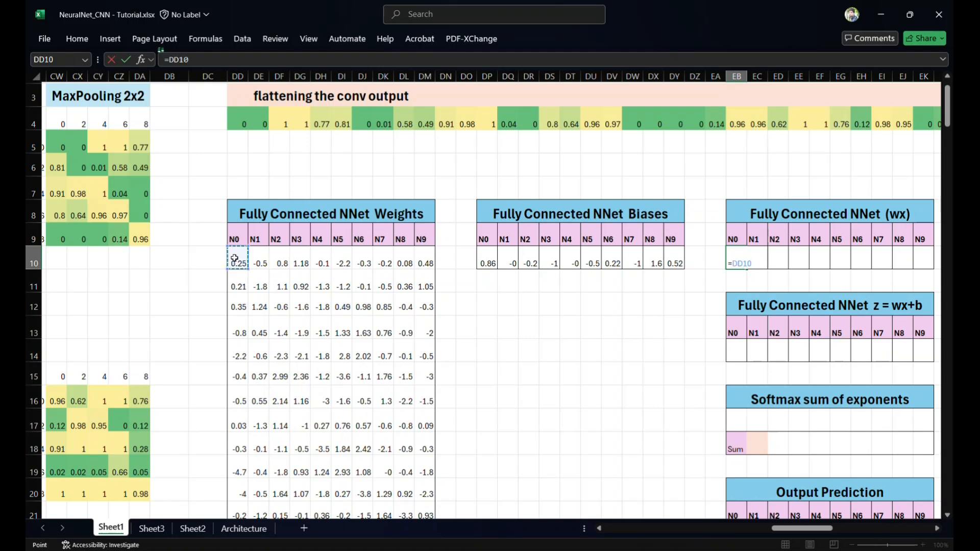
pyautogui.write('*')
pyautogui.click(243, 120)
pyautogui.write('+')
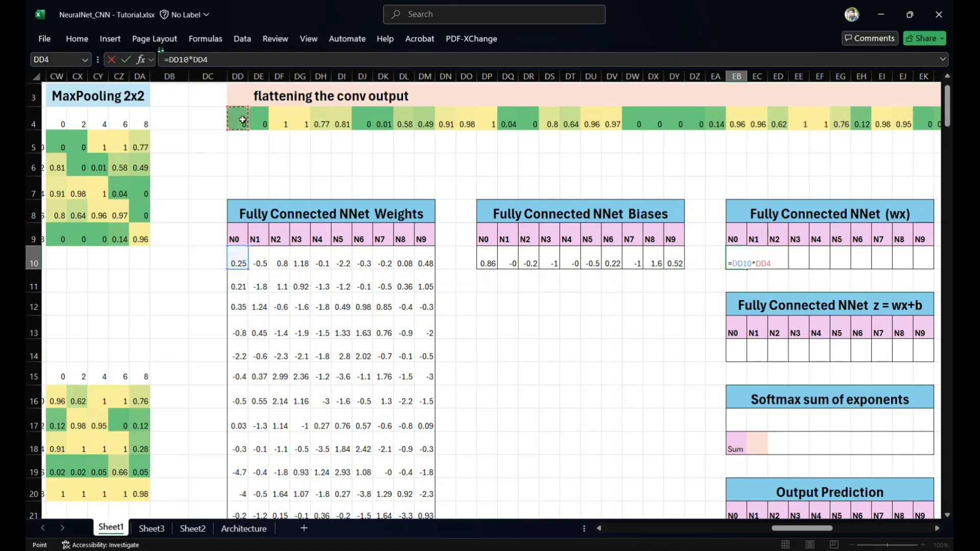
pyautogui.click(233, 293)
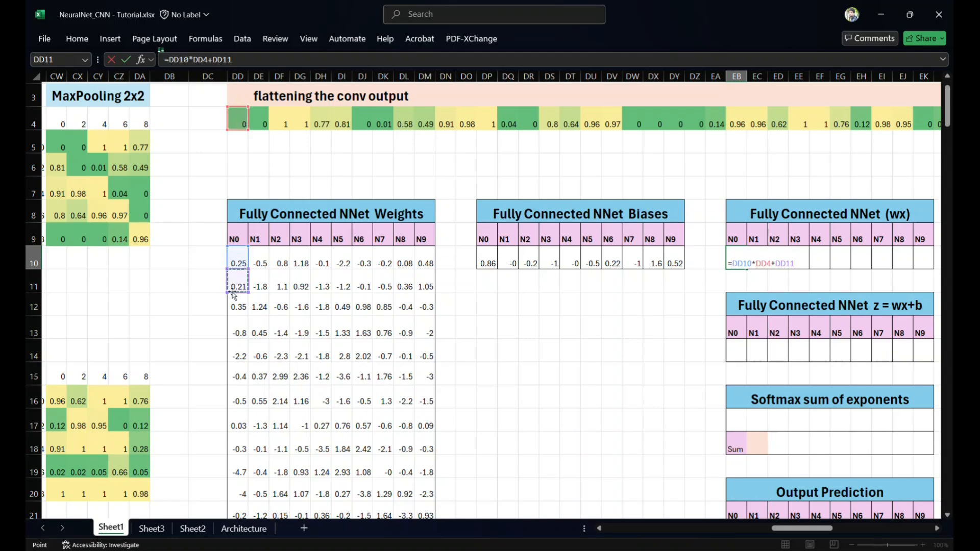
pyautogui.write('*')
pyautogui.click(261, 124)
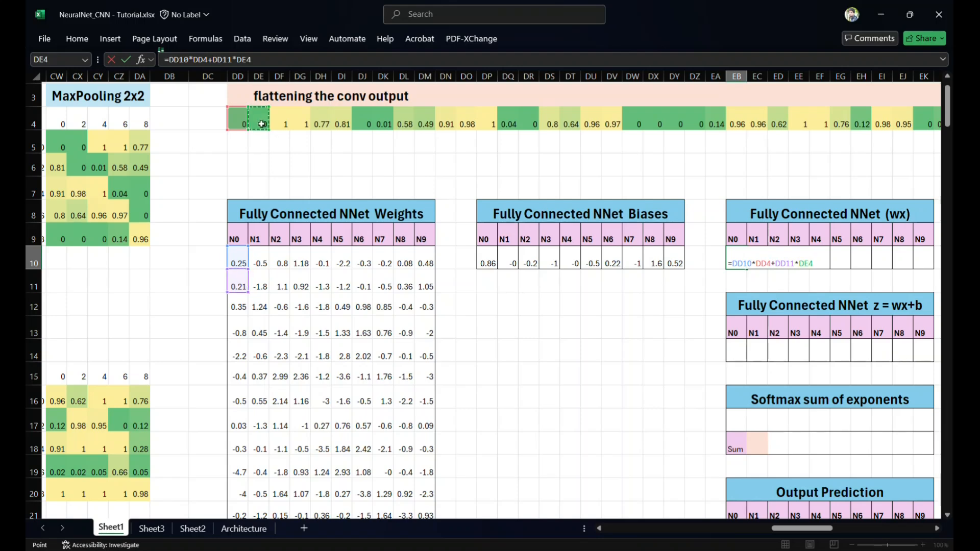
pyautogui.write('+')
pyautogui.click(242, 309)
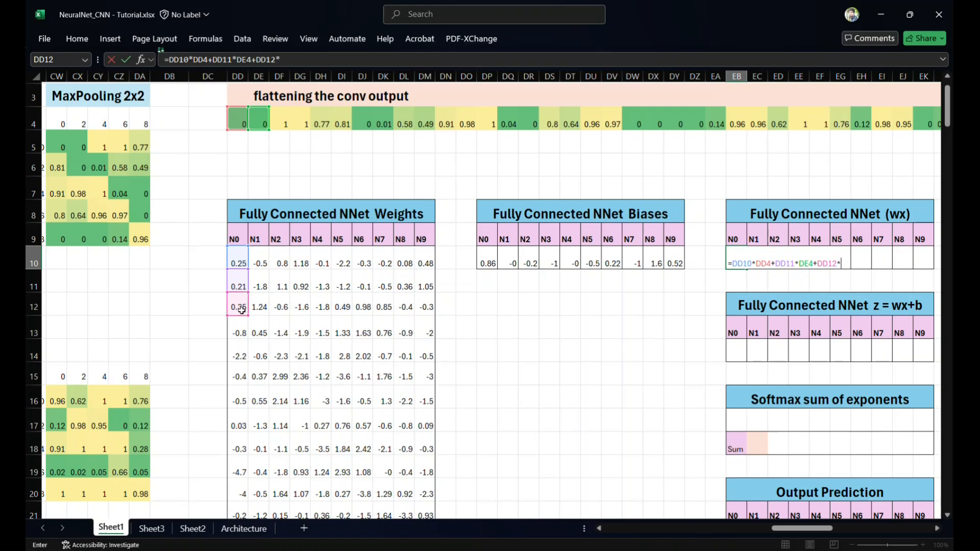
pyautogui.write('*')
pyautogui.click(273, 123)
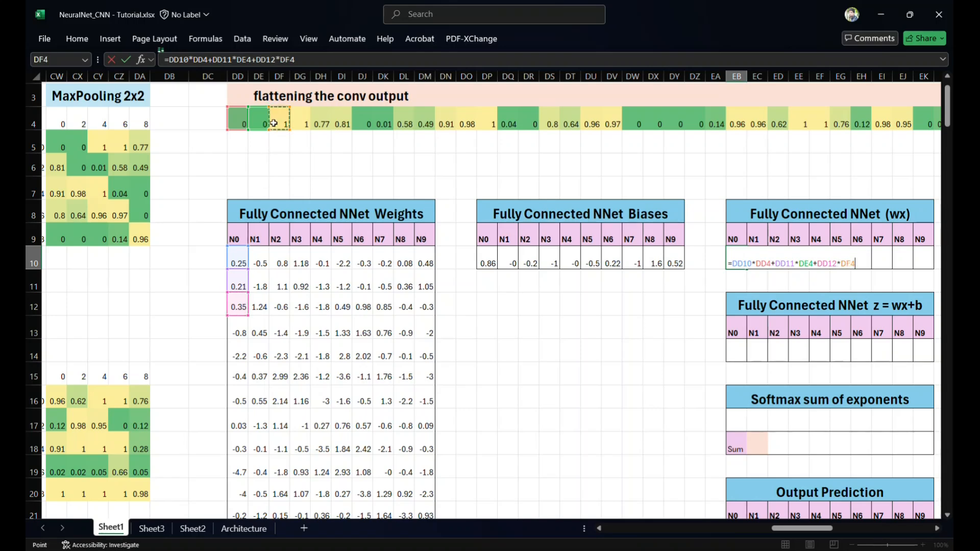
pyautogui.write('+')
pyautogui.click(486, 263)
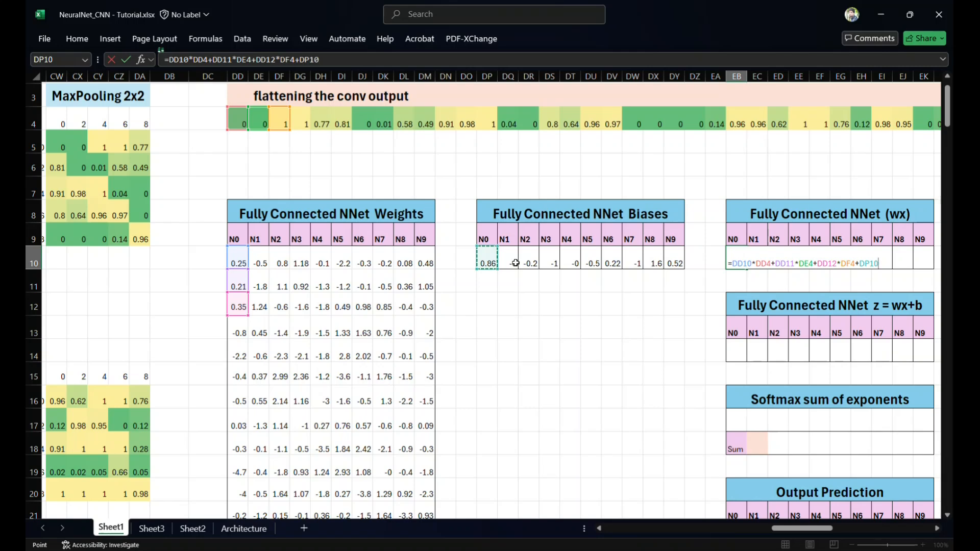
# Discard the manual weighted-sum formula in EB10
pyautogui.press('BackSpace')
pyautogui.press('BackSpace')
pyautogui.press('BackSpace')
pyautogui.press('BackSpace')
pyautogui.press('BackSpace')
pyautogui.press('BackSpace')
pyautogui.press('BackSpace')
pyautogui.press('BackSpace')
pyautogui.press('BackSpace')
pyautogui.press('BackSpace')
pyautogui.press('BackSpace')
pyautogui.press('BackSpace')
pyautogui.press('BackSpace')
pyautogui.press('BackSpace')
pyautogui.press('BackSpace')
pyautogui.press('BackSpace')
pyautogui.press('BackSpace')
pyautogui.press('BackSpace')
pyautogui.press('BackSpace')
pyautogui.press('BackSpace')
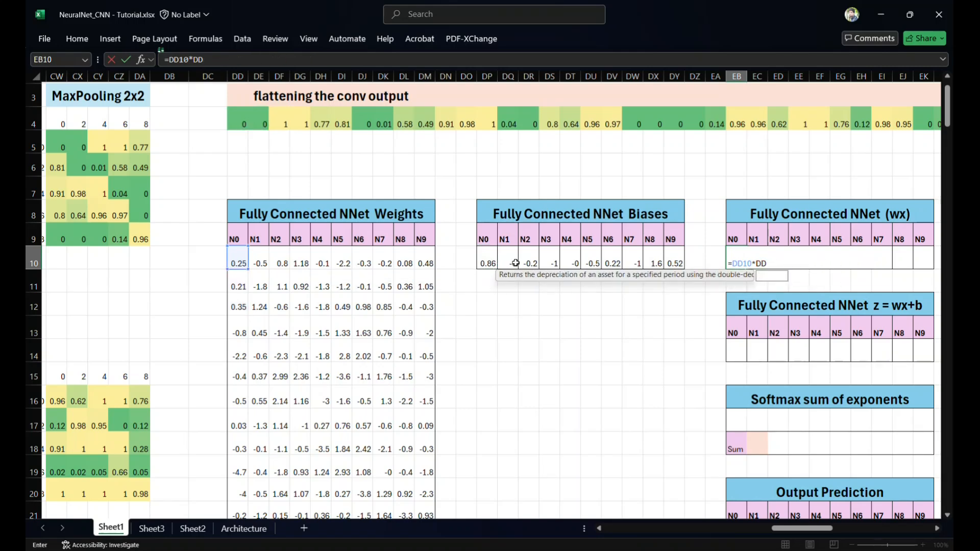
pyautogui.press('BackSpace')
pyautogui.press('BackSpace')
pyautogui.press('BackSpace')
pyautogui.press('BackSpace')
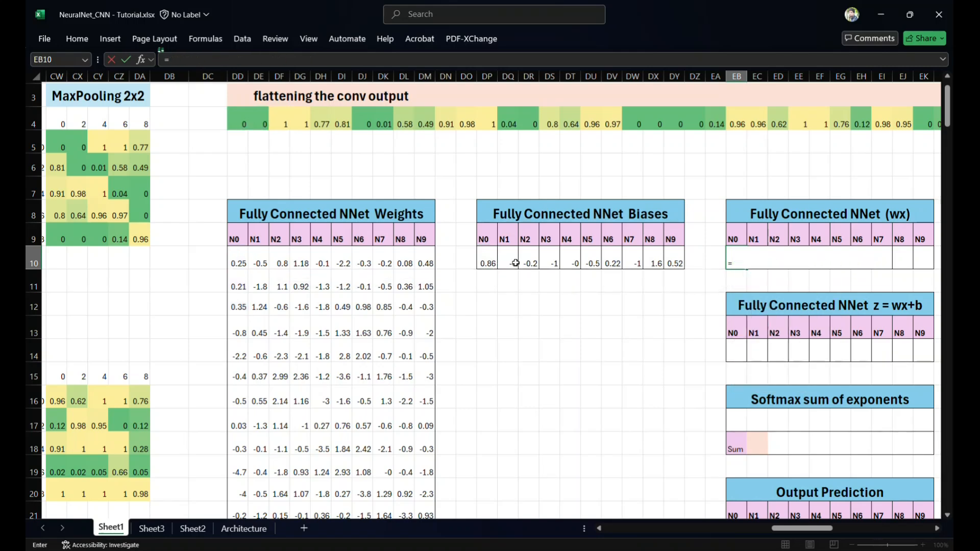
pyautogui.click(572, 401)
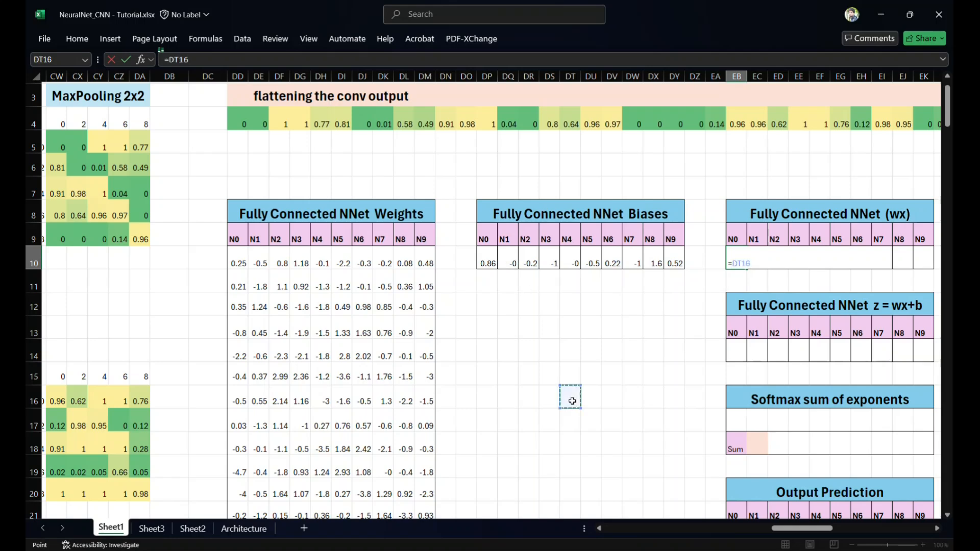
pyautogui.press('Escape')
# Discard the unfinished cell-reference formula in EB10
pyautogui.moveTo(423, 255); pyautogui.dragTo(399, 244)
pyautogui.click(358, 257)
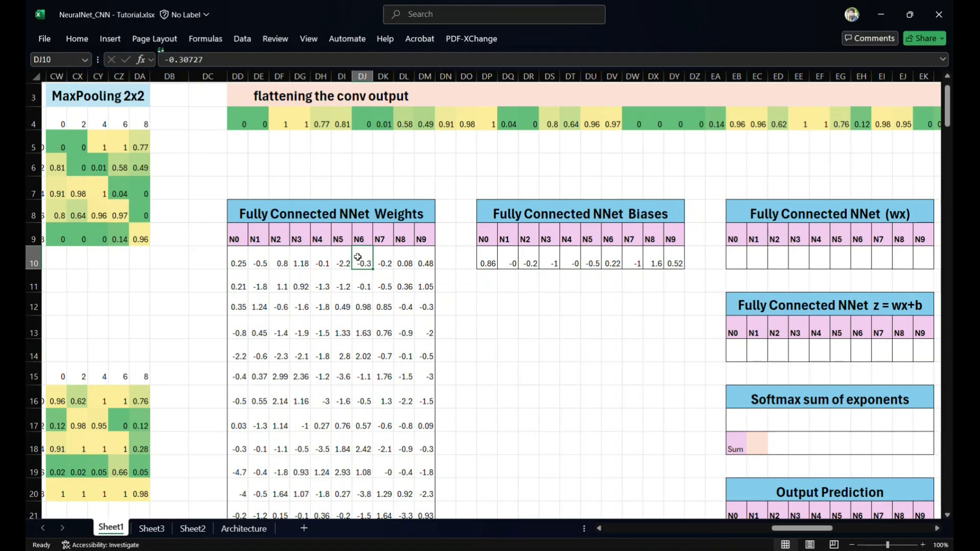
pyautogui.click(730, 269)
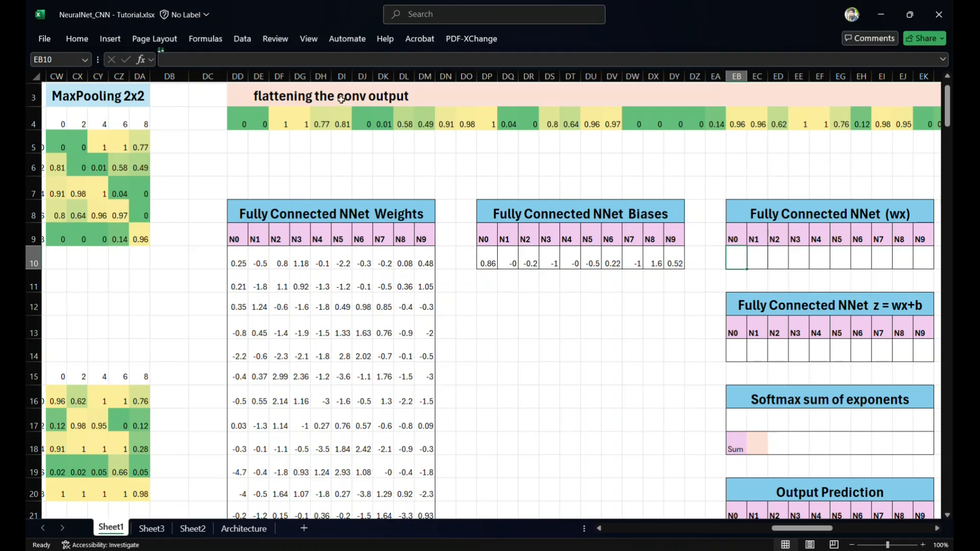
pyautogui.click(273, 118)
pyautogui.click(265, 255)
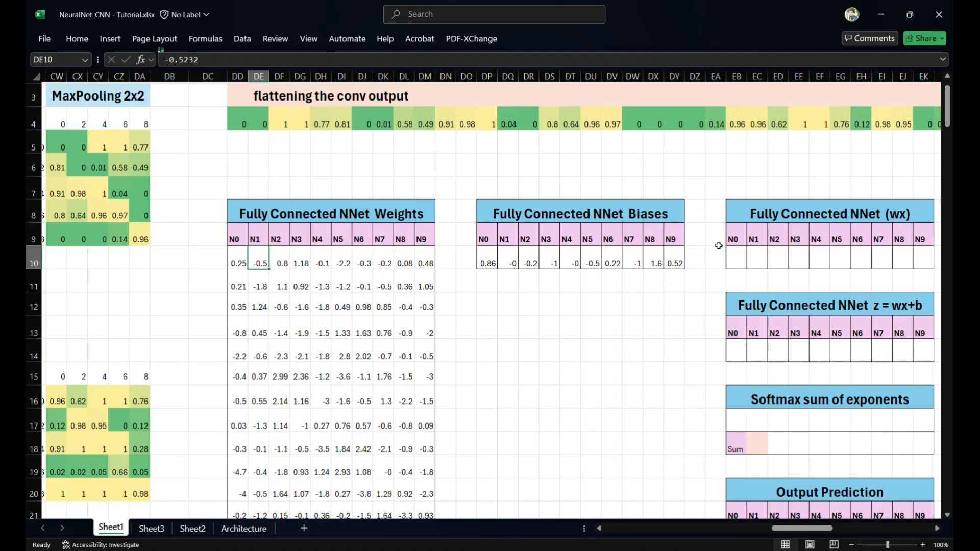
# Calculate the wx values from EB10 by matrix-multiplying the flattened output with the fully connected weights: =MMULT(DD4:GY4,DD10:DM109)
pyautogui.click(731, 258)
pyautogui.write('=')
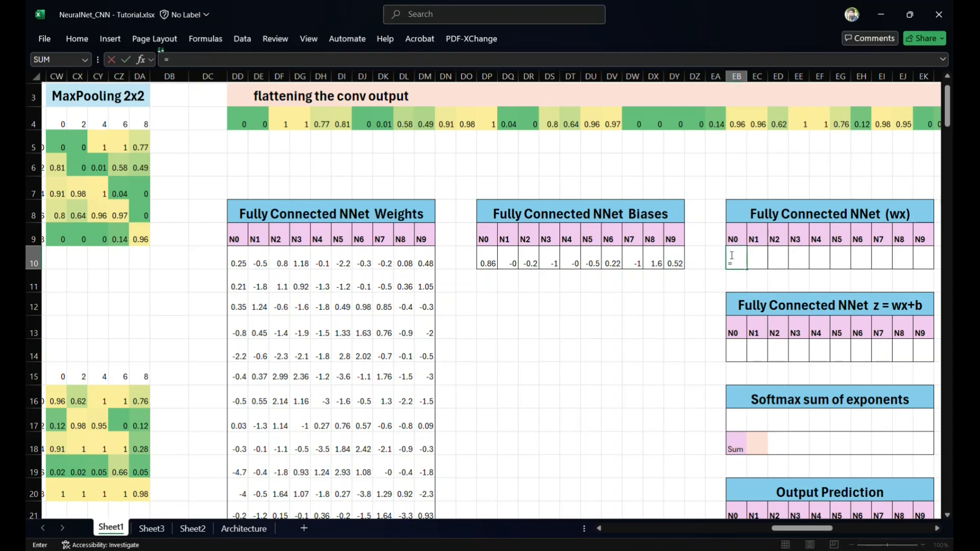
pyautogui.write('MM')
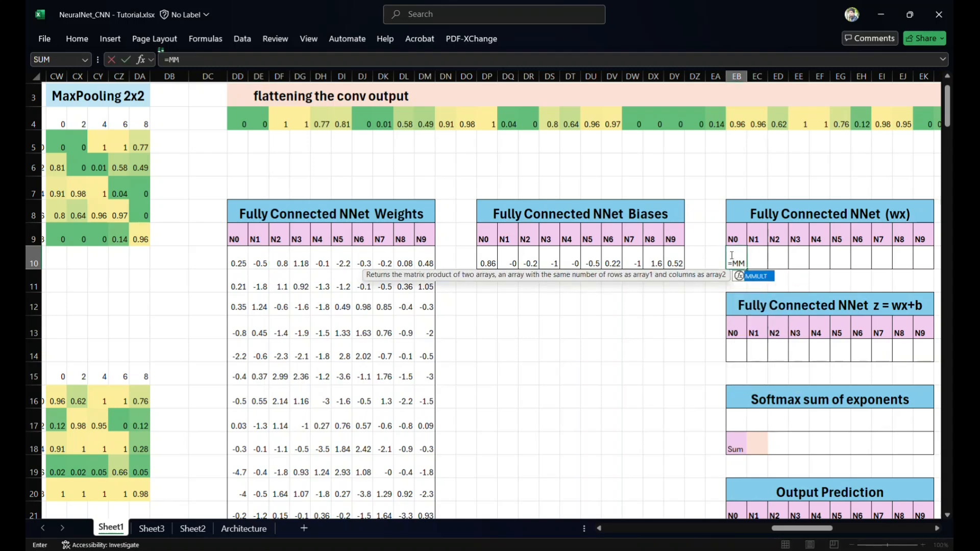
pyautogui.press('Tab')
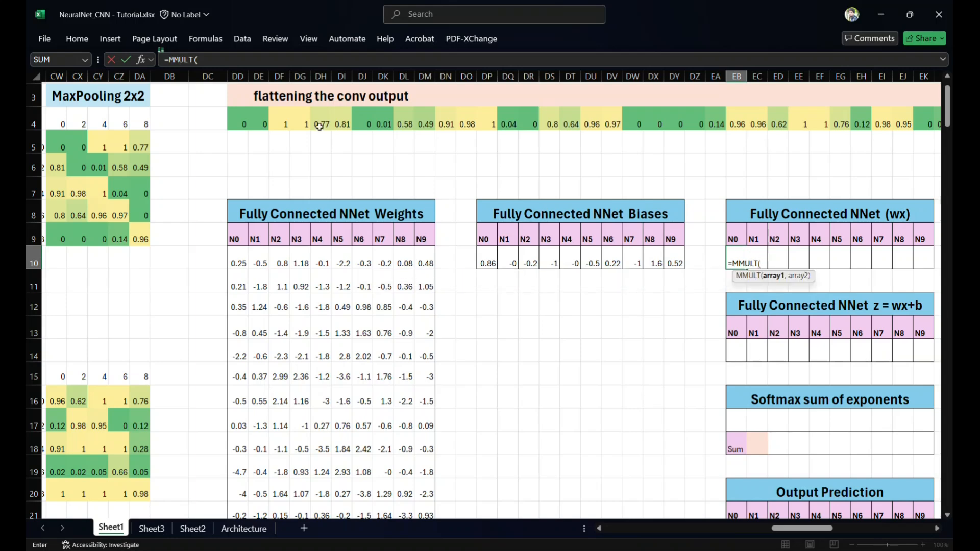
pyautogui.click(241, 120)
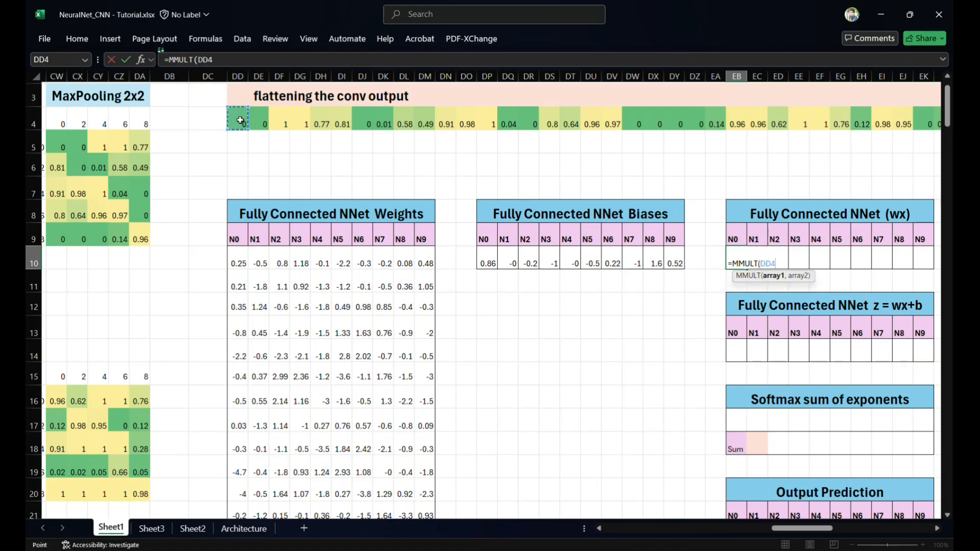
pyautogui.hotkey('ctrl', 'shift', 'Right')
pyautogui.write(',')
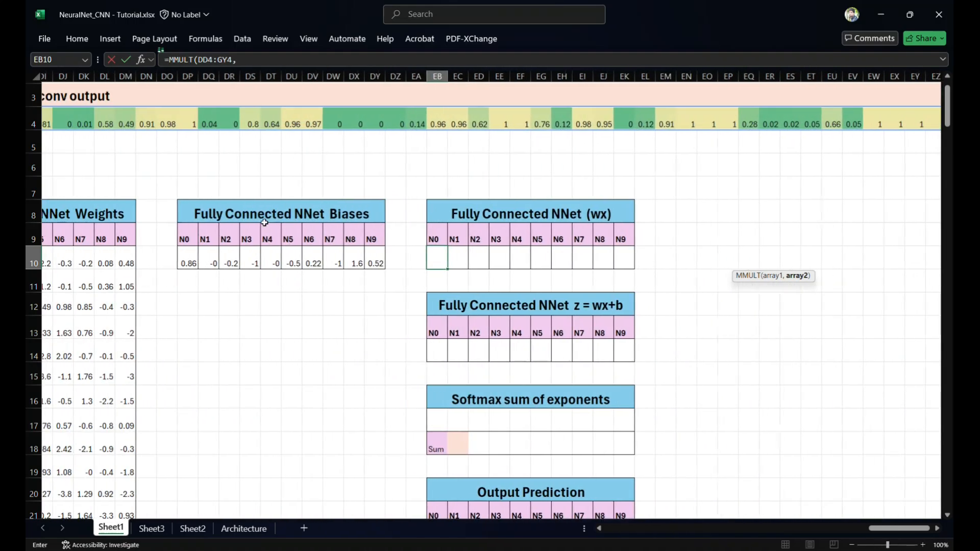
pyautogui.click(89, 263)
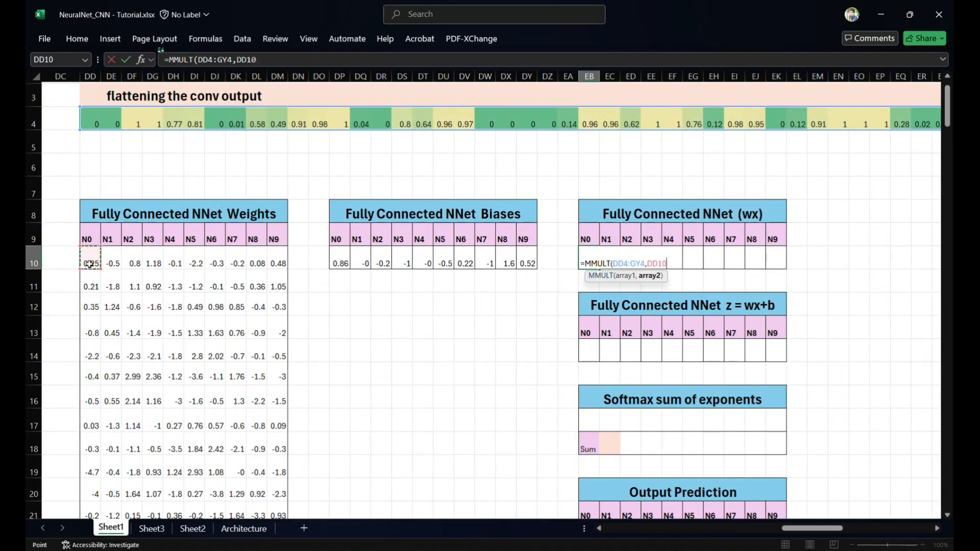
pyautogui.hotkey('ctrl', 'shift', 'Right')
pyautogui.hotkey('ctrl', 'shift', 'Down')
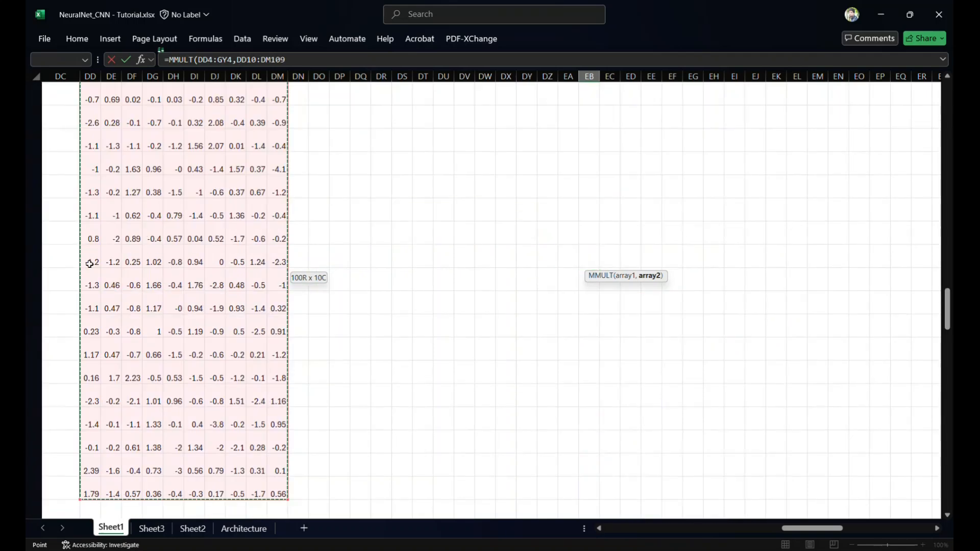
pyautogui.write(')')
pyautogui.press('Return')
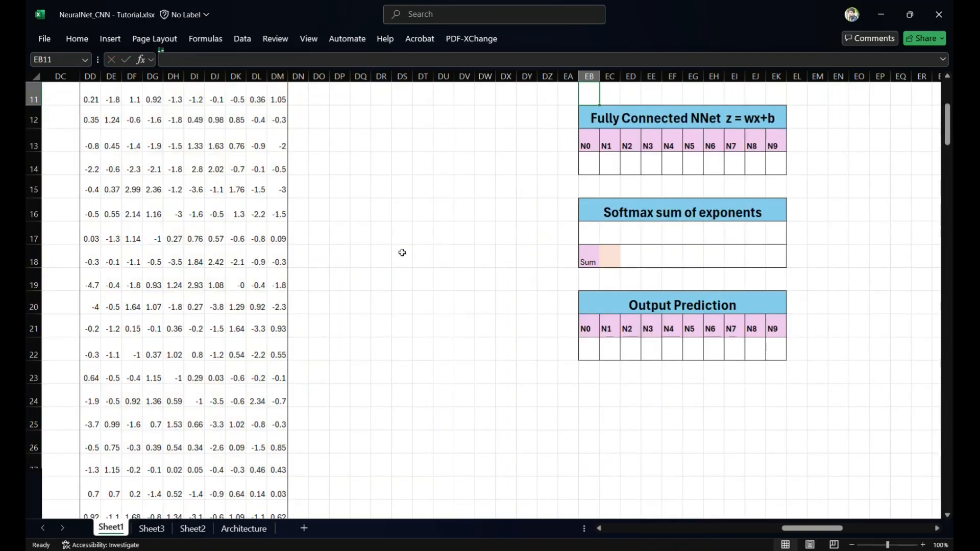
pyautogui.scroll(4, 401, 252)
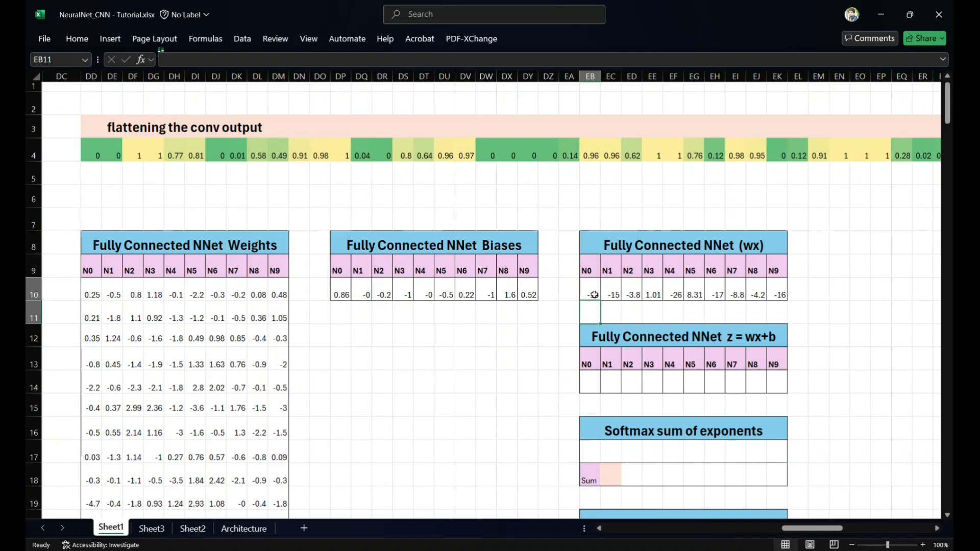
pyautogui.moveTo(590, 293); pyautogui.dragTo(773, 295)
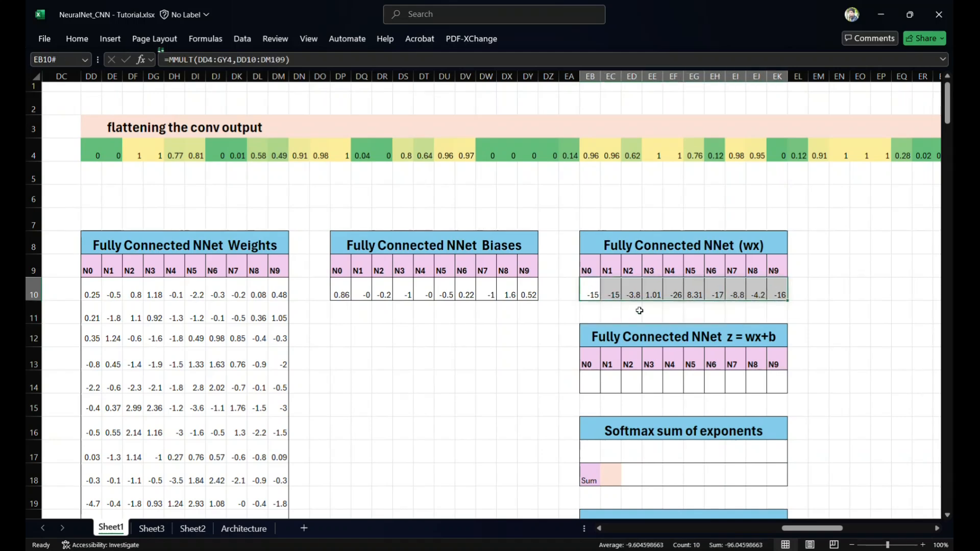
pyautogui.click(585, 293)
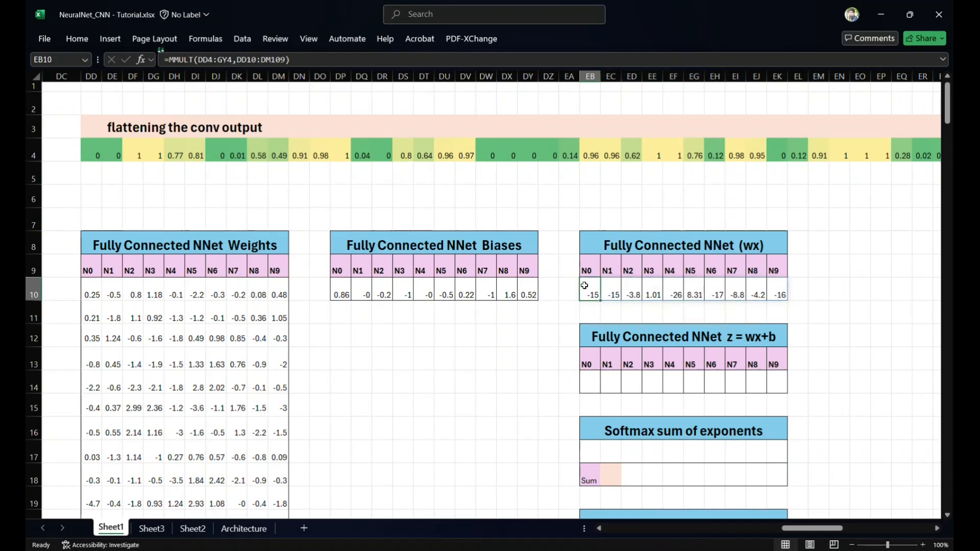
pyautogui.click(608, 295)
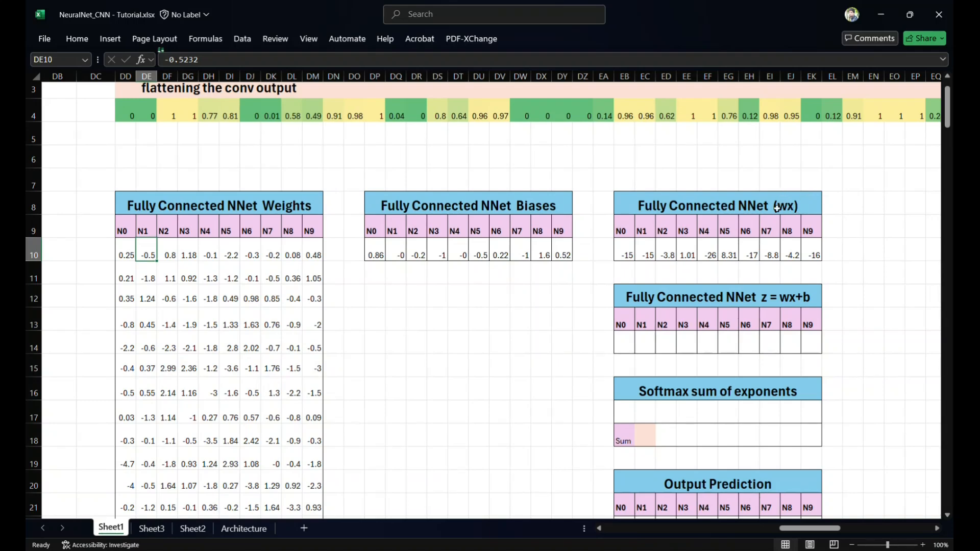
# Calculate z for N0 in EB14 by adding the N0 bias to its wx value: =EB10+DP10
pyautogui.click(627, 345)
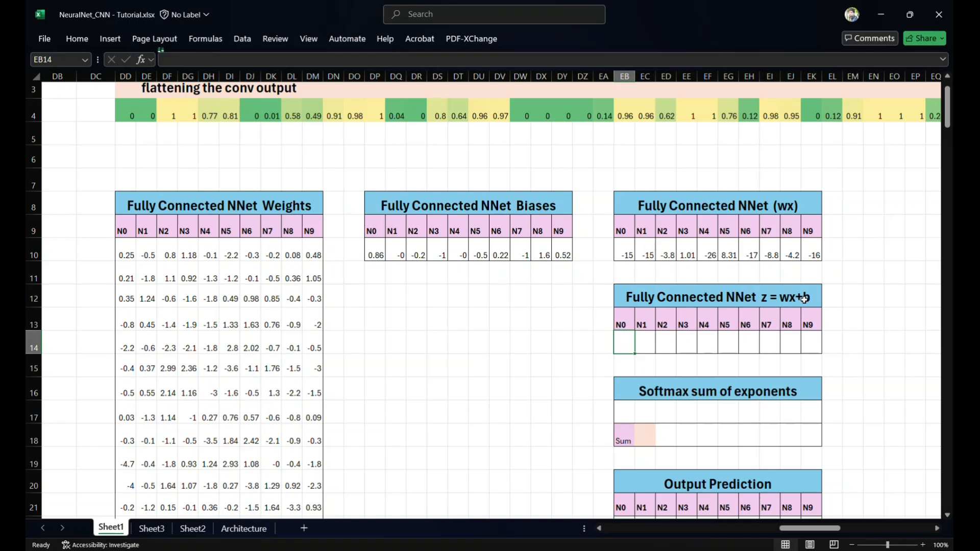
pyautogui.write('=')
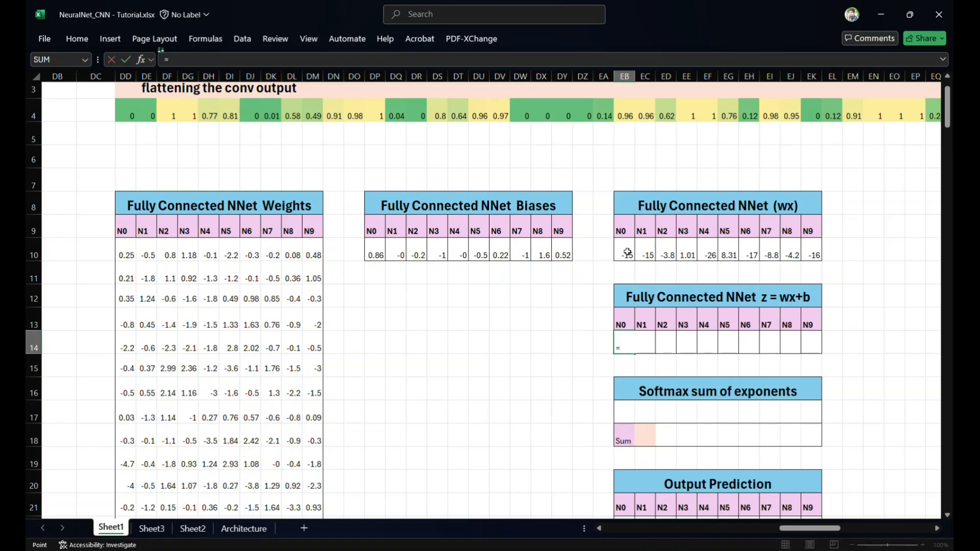
pyautogui.click(627, 252)
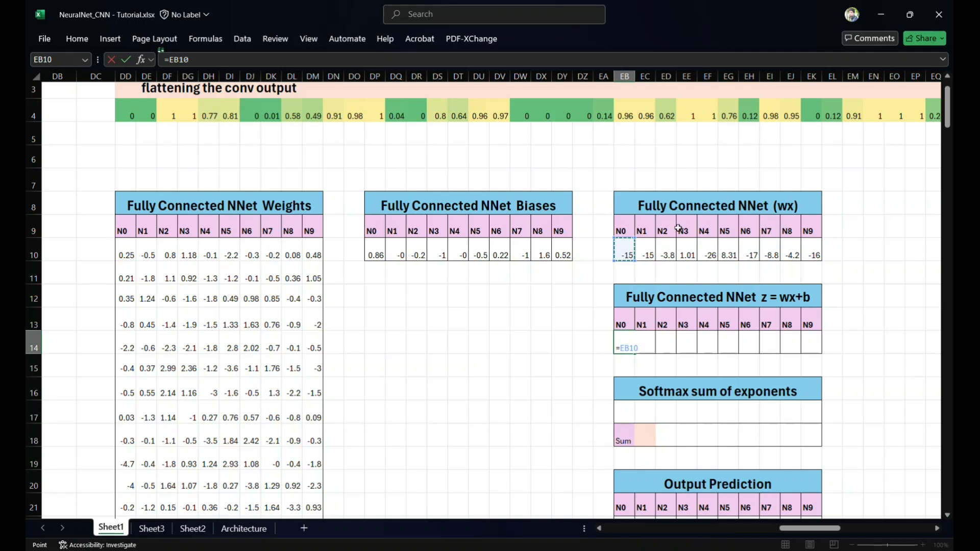
pyautogui.write('+')
pyautogui.click(373, 250)
pyautogui.press('Return')
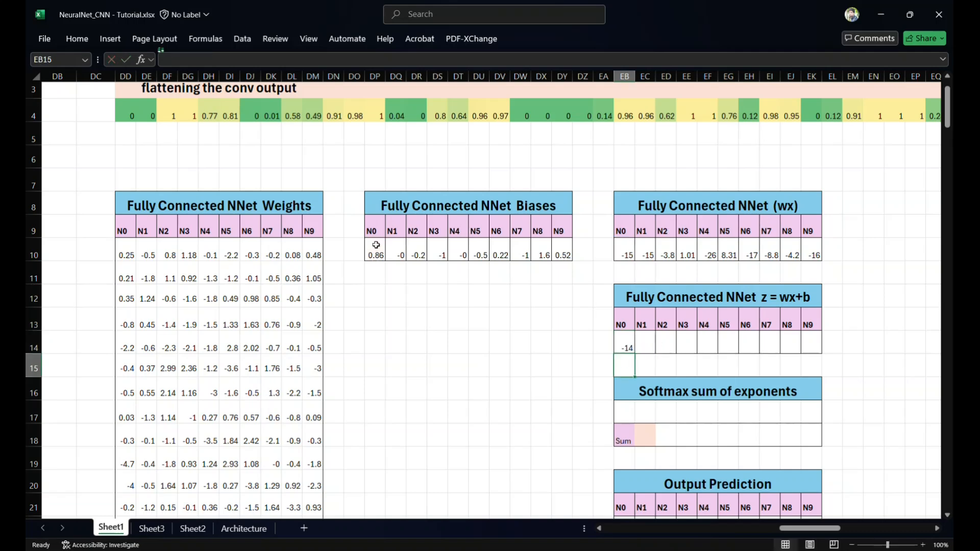
# Fill the z = wx+b formula from EB14 across to EK14 for neurons N1 to N9
pyautogui.click(620, 343)
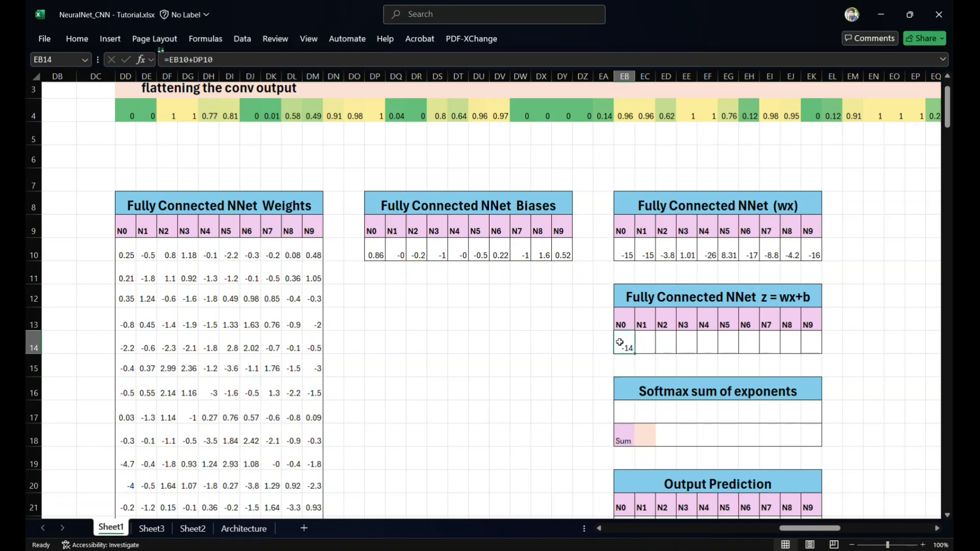
pyautogui.moveTo(635, 353); pyautogui.dragTo(812, 348)
pyautogui.click(865, 314)
pyautogui.scroll(2, 864, 312)
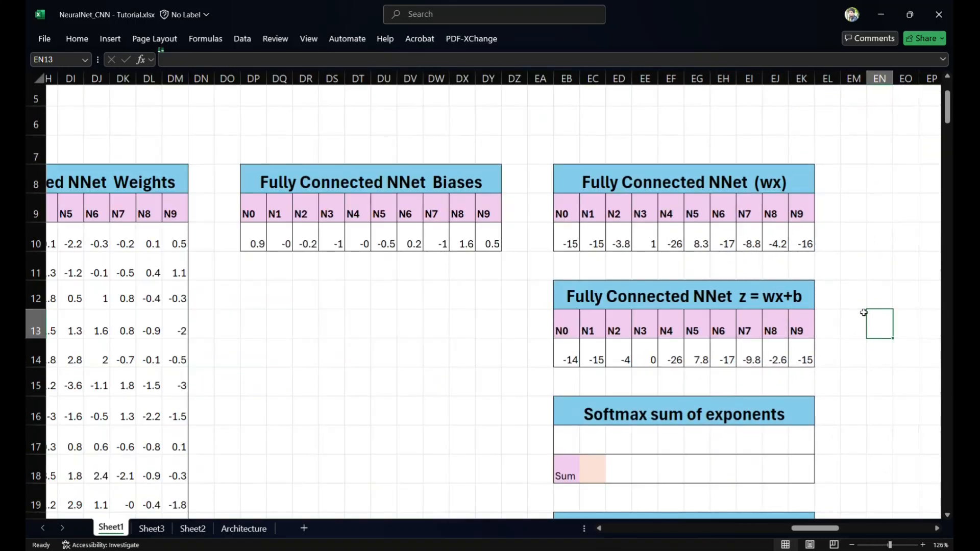
pyautogui.click(652, 267)
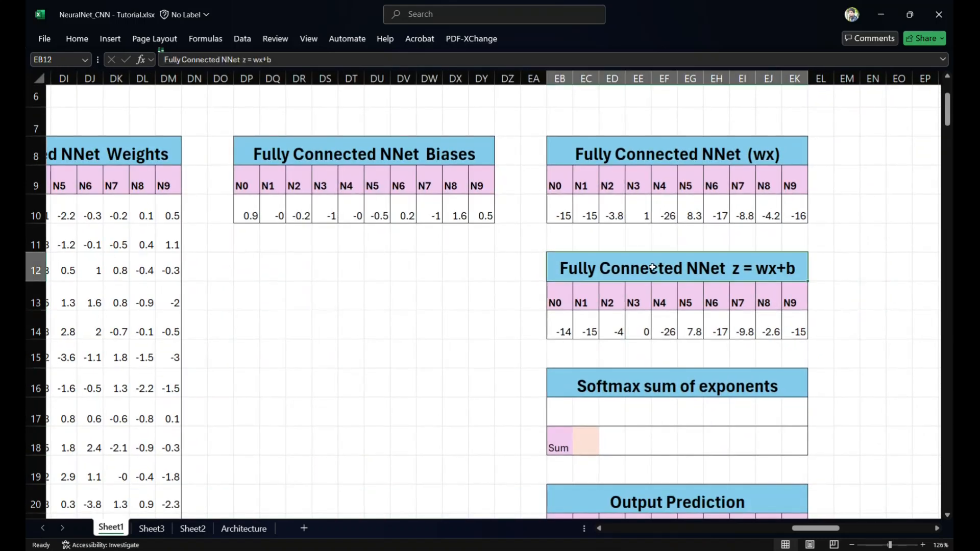
pyautogui.scroll(3, 652, 267)
pyautogui.scroll(-2, 652, 268)
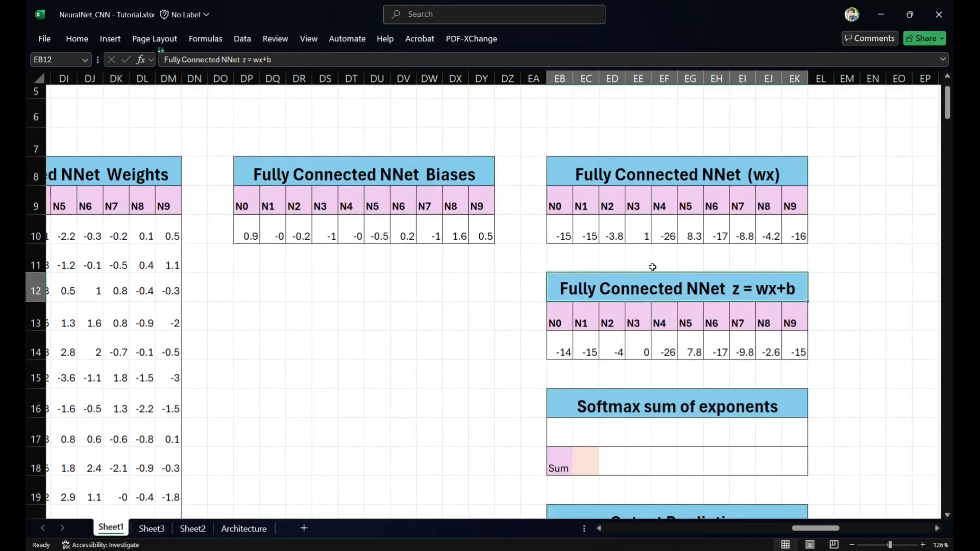
pyautogui.scroll(-1, 652, 338)
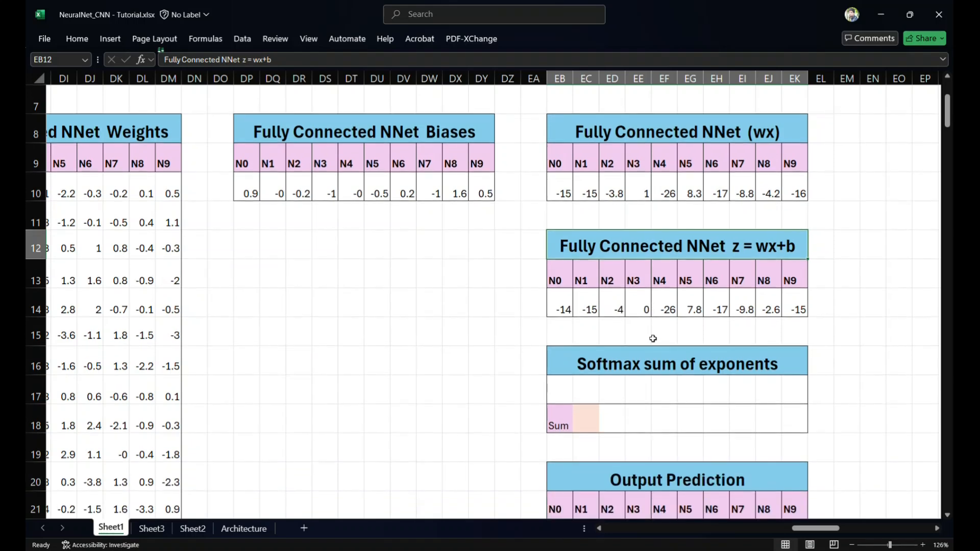
# Write the softmax formula as a text note in EO16, starting with Exp(x) / Sum(Exp(x1)+
pyautogui.hscroll(3, 653, 338)
pyautogui.click(701, 331)
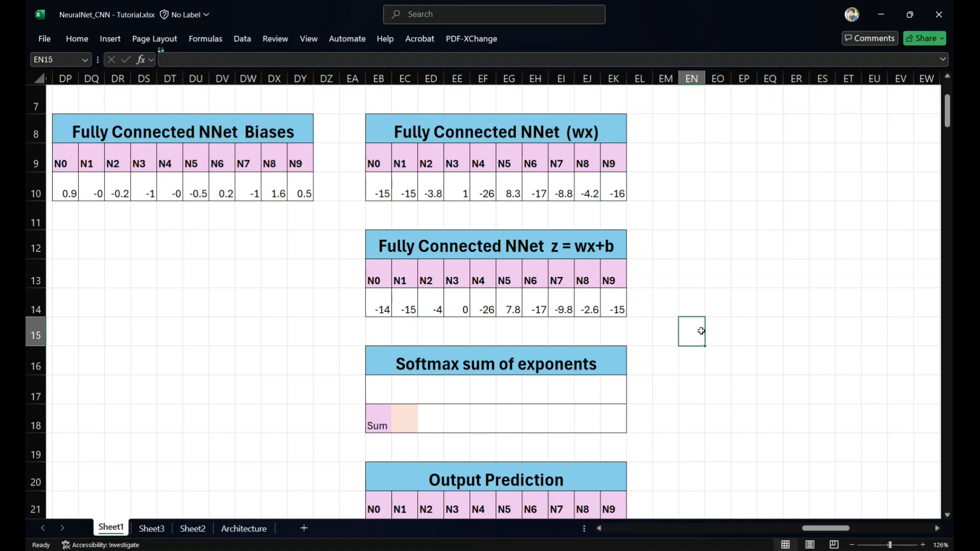
pyautogui.click(729, 357)
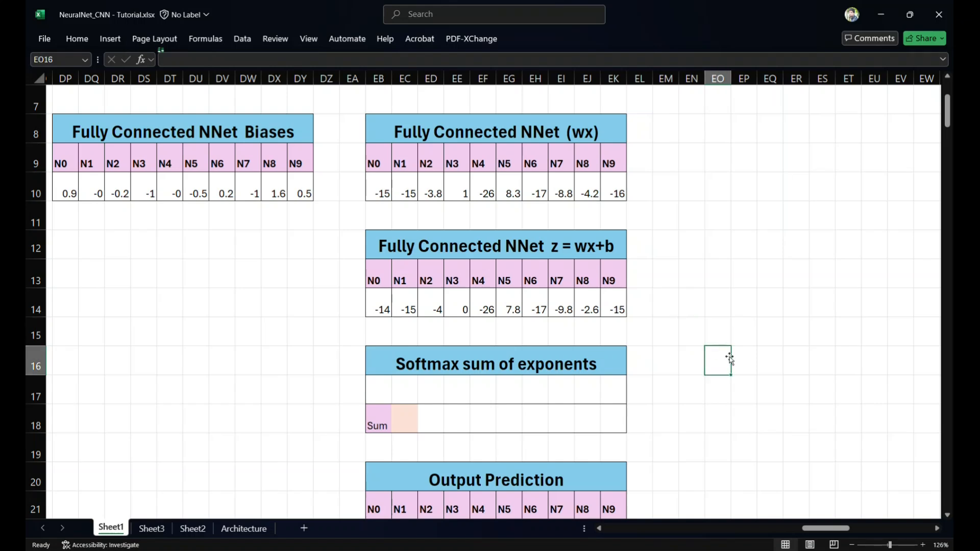
pyautogui.write('Exp(')
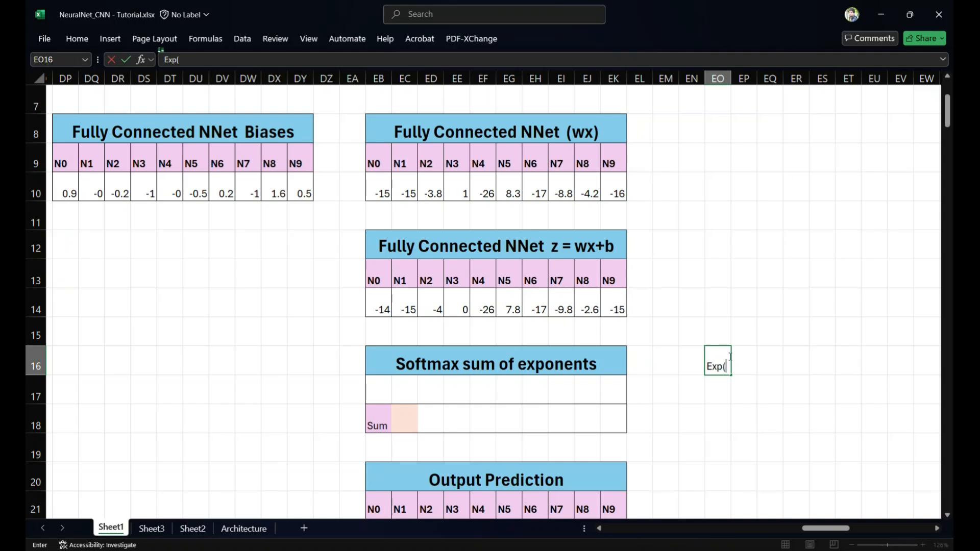
pyautogui.write('x) / E')
pyautogui.press('BackSpace')
pyautogui.write('Sum(Exp')
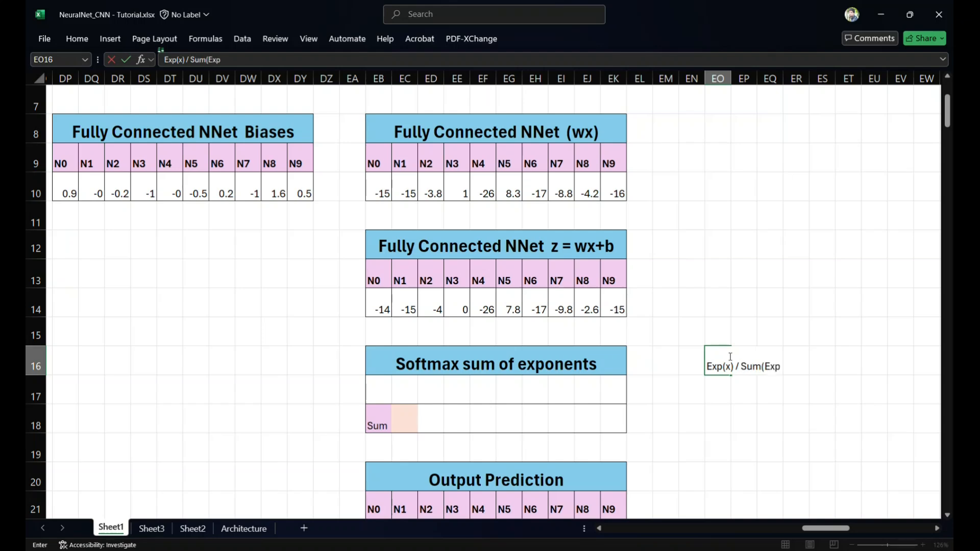
pyautogui.write('(x1)+')
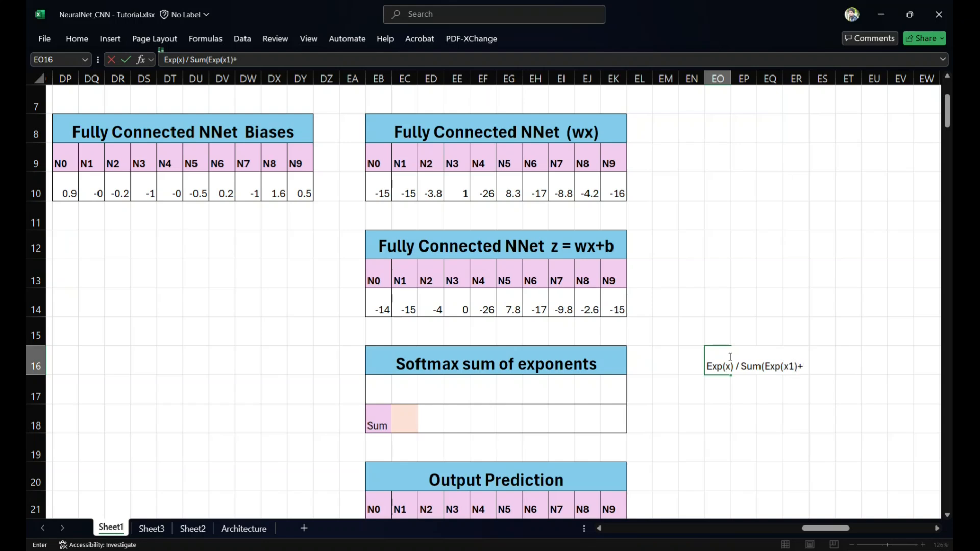